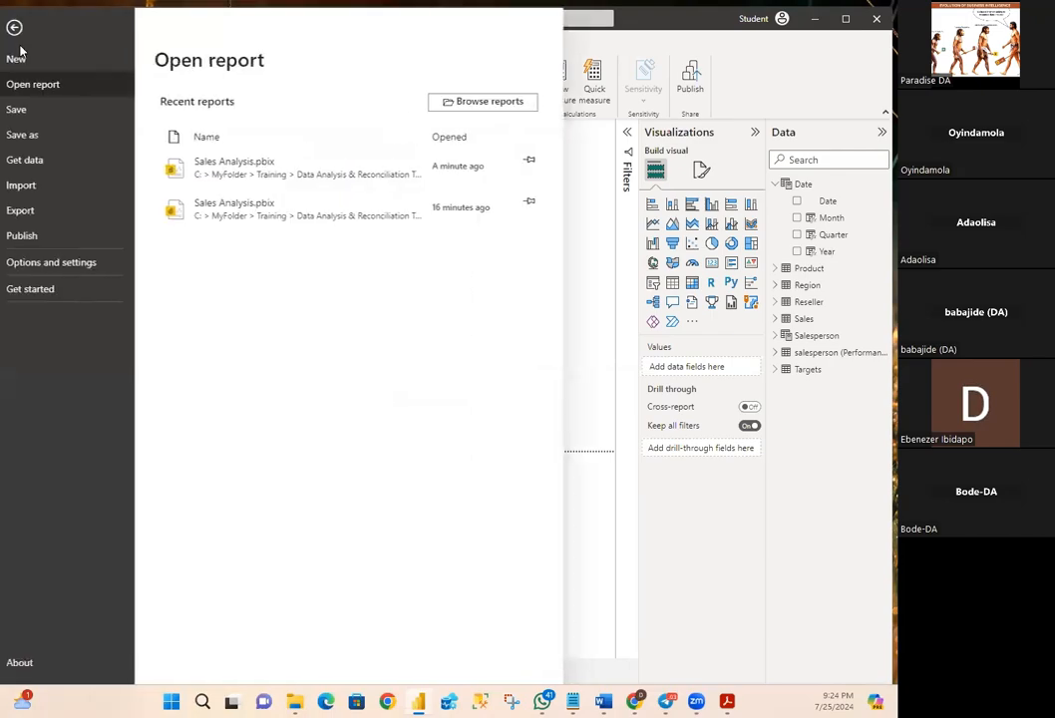
Open the Sales AnalysisBKP.pbix report from the Active folder
{"action": "left_click", "coordinate": [464, 102]}
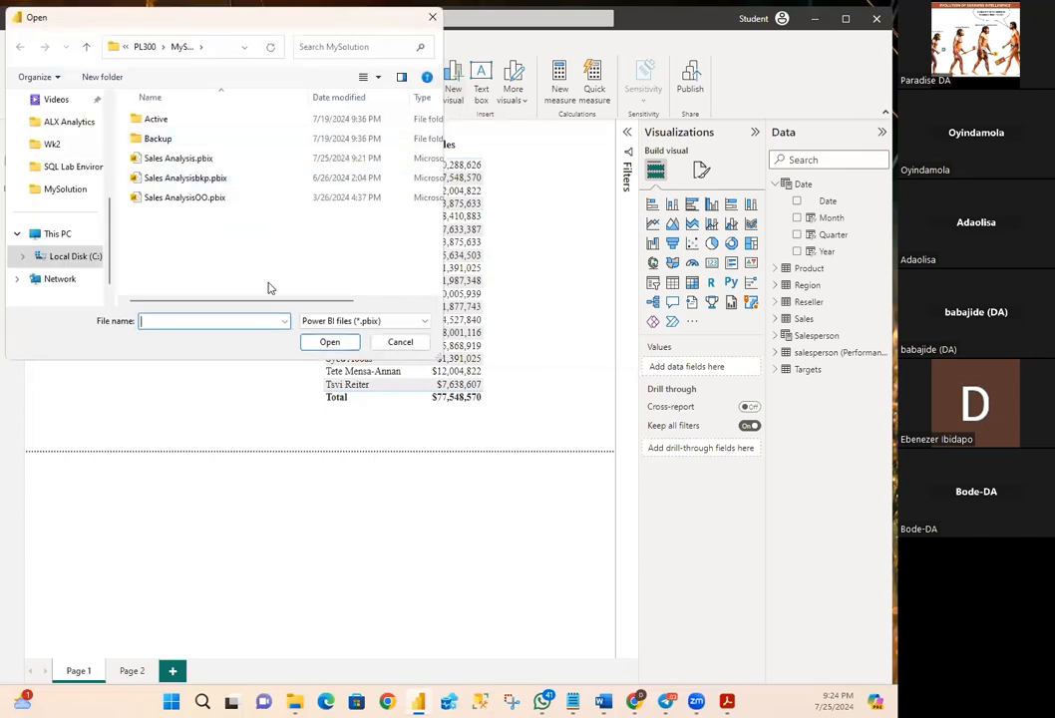
{"action": "double_click", "coordinate": [155, 120]}
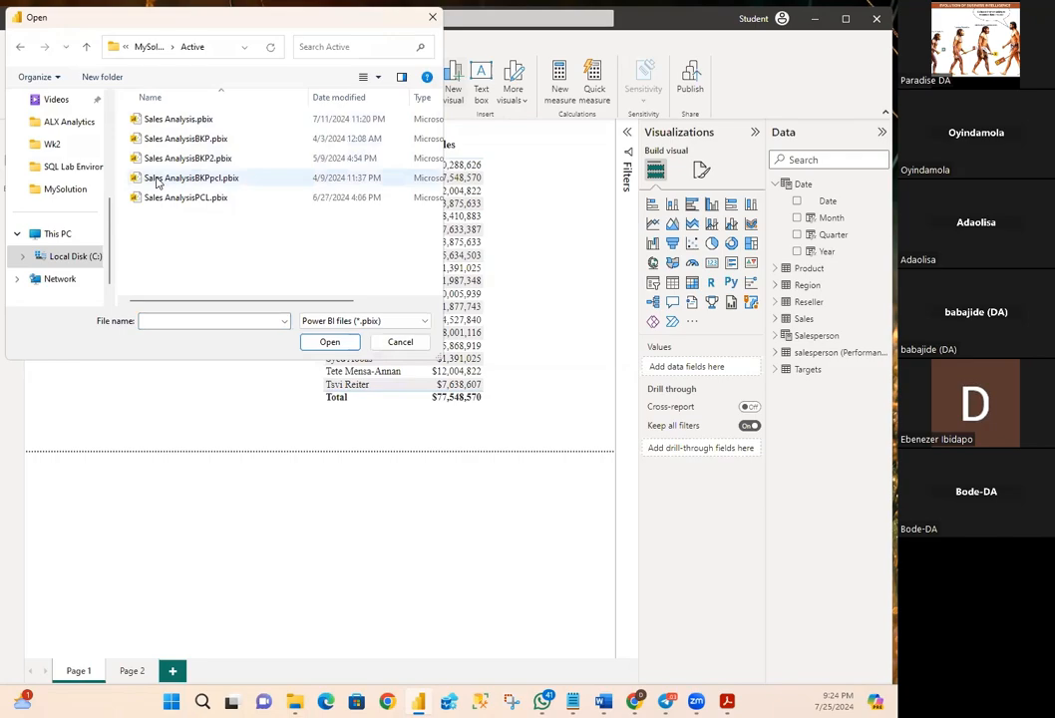
{"action": "double_click", "coordinate": [178, 141]}
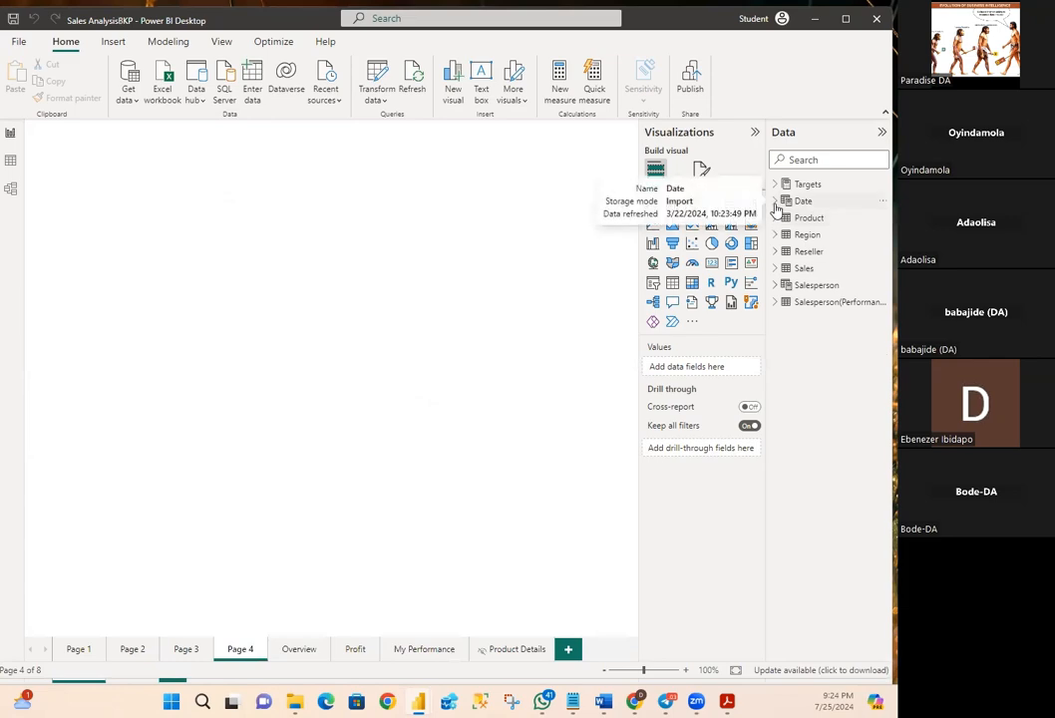
{"action": "left_click", "coordinate": [776, 202]}
{"action": "left_click", "coordinate": [776, 202]}
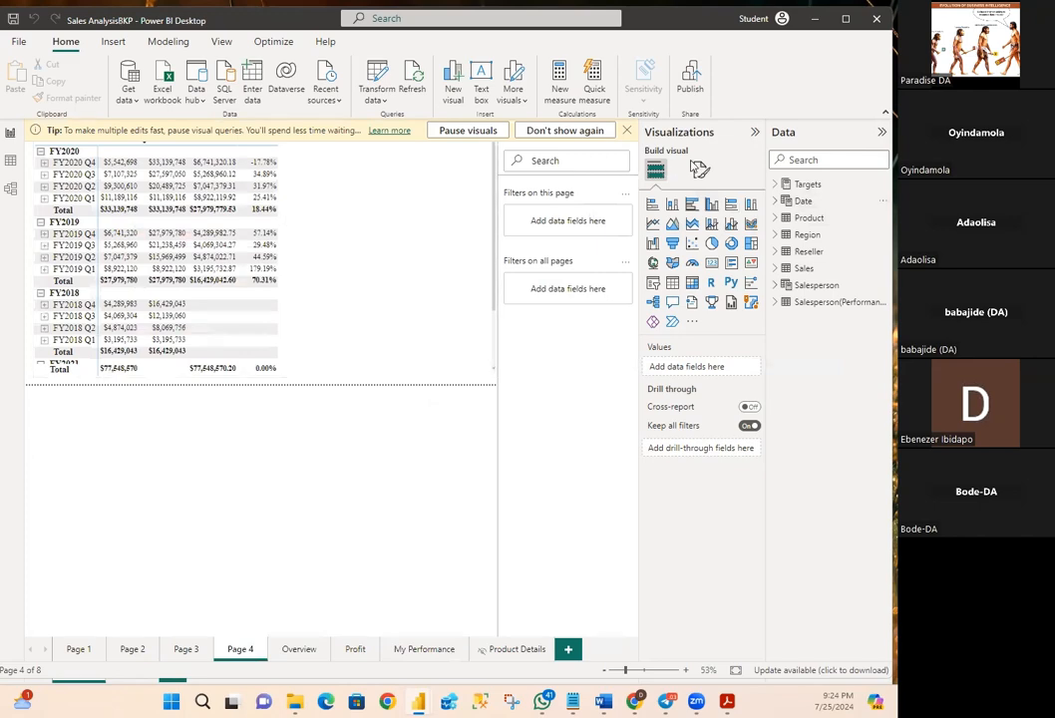
Close both open report windows and restart Power BI Desktop with a blank report, dismissing the start screen
{"action": "left_click", "coordinate": [875, 27]}
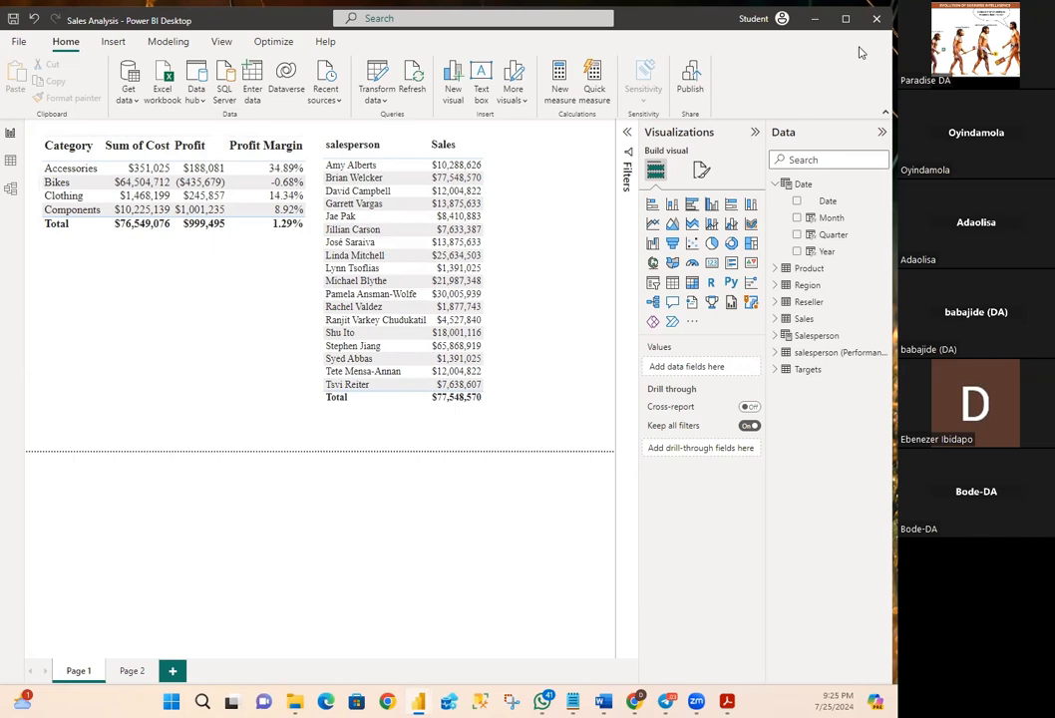
{"action": "left_click", "coordinate": [875, 27]}
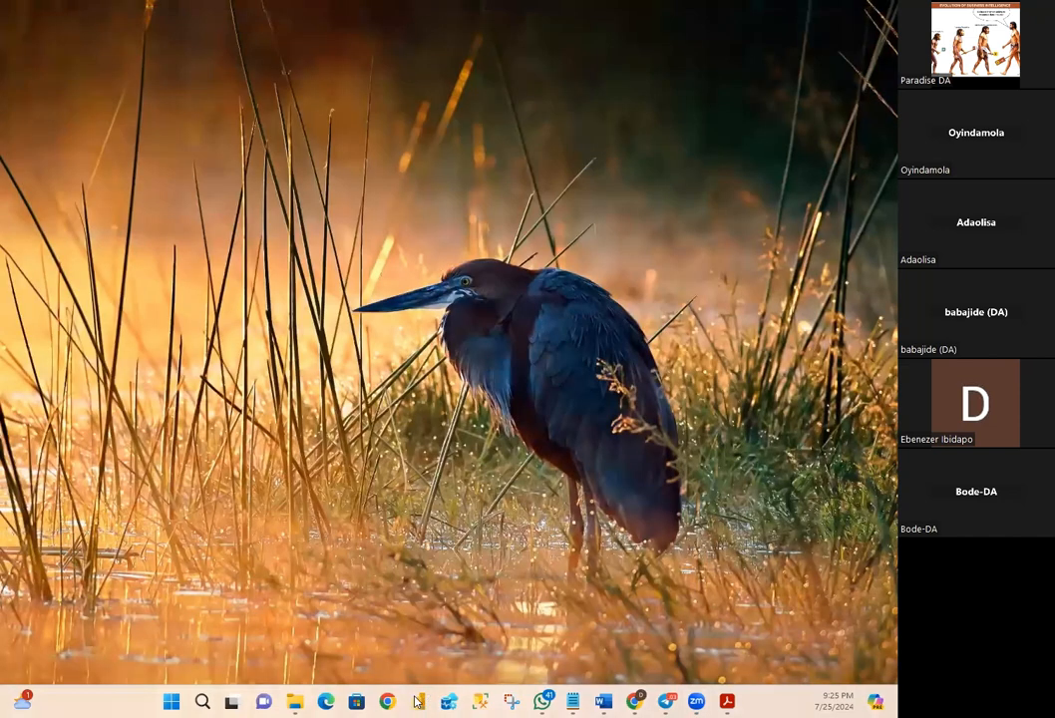
{"action": "left_click", "coordinate": [417, 701]}
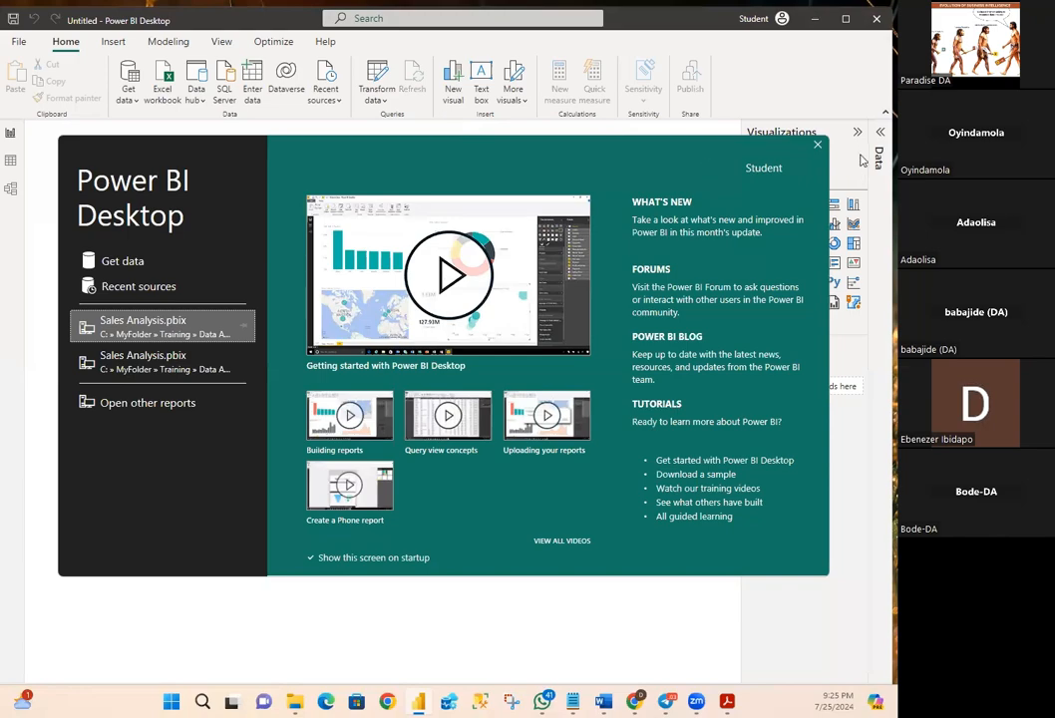
{"action": "left_click", "coordinate": [818, 146]}
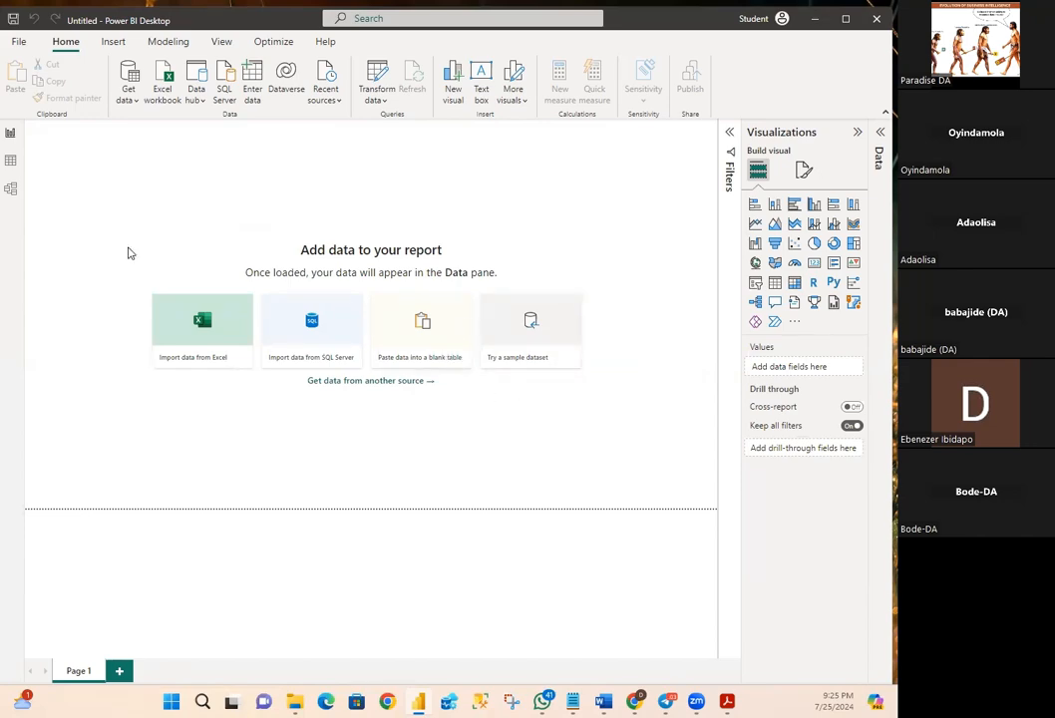
{"action": "left_click", "coordinate": [21, 41]}
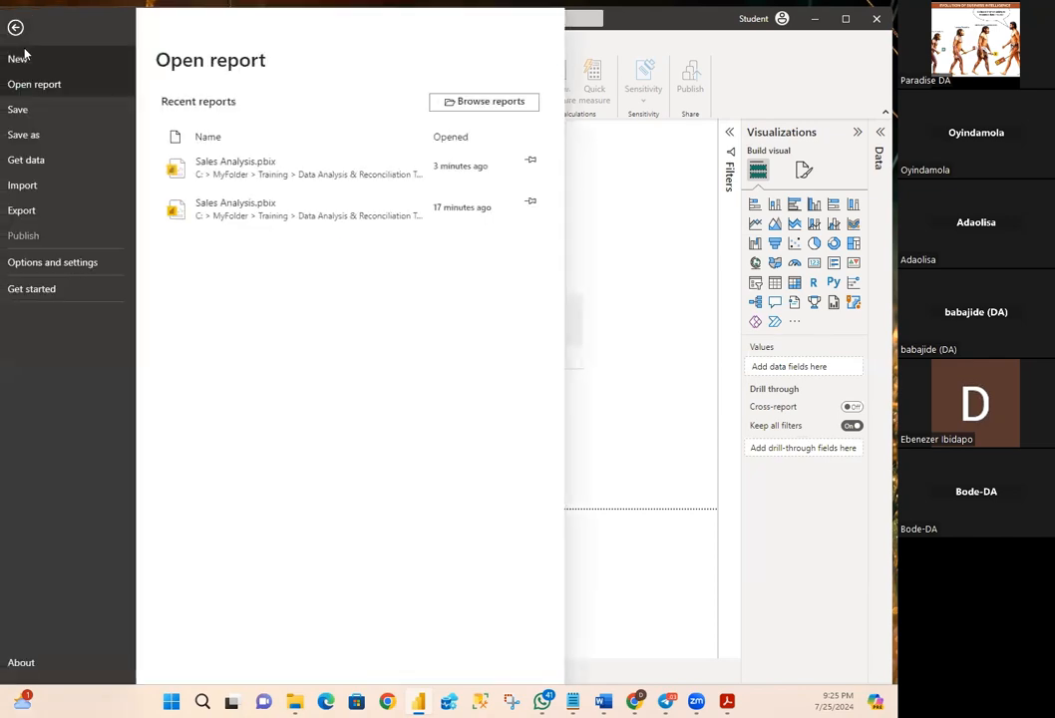
{"action": "left_click", "coordinate": [471, 104]}
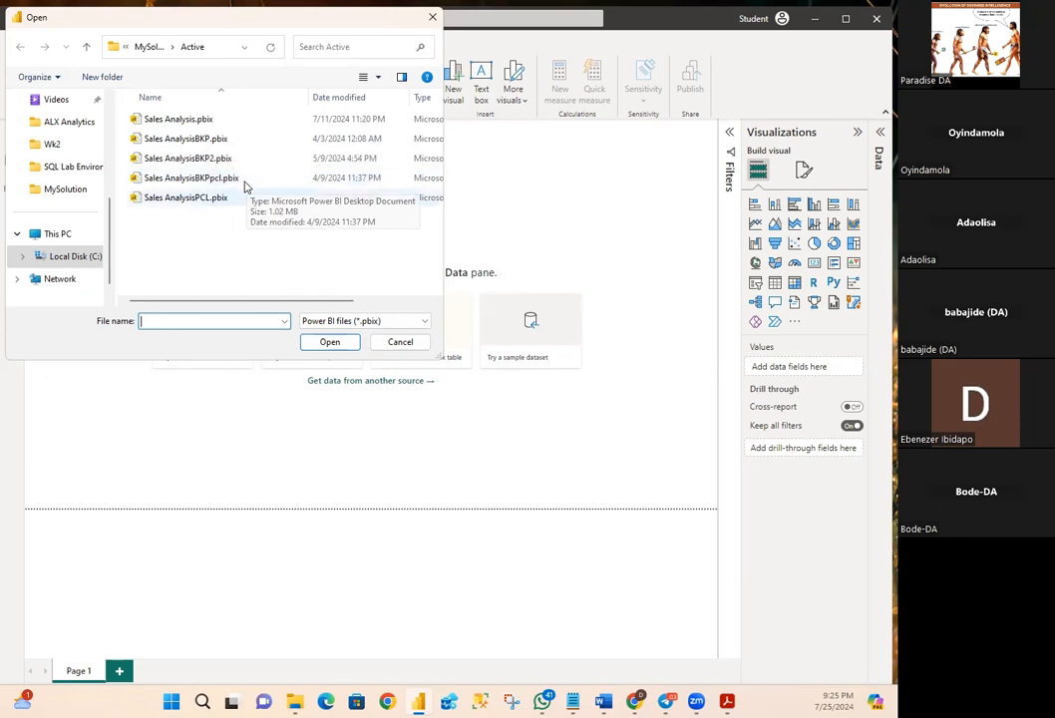
{"action": "key", "text": "Escape"}
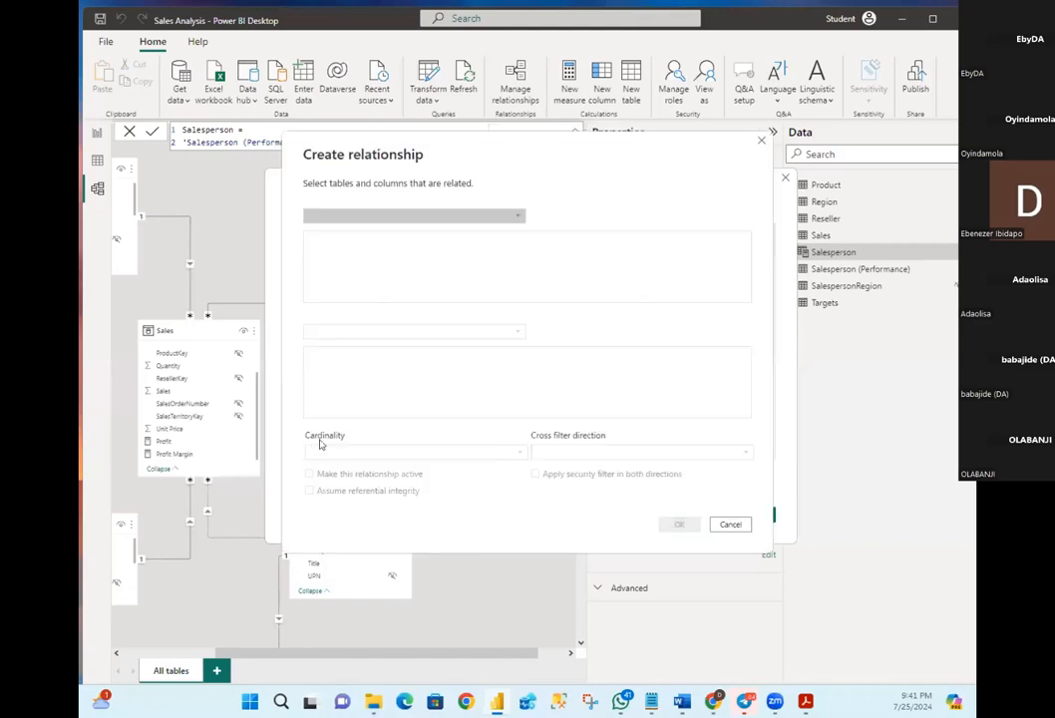
Create an active one-to-many relationship from Salesperson to Sales on EmployeeKey with single cross-filter direction, and finish managing relationships
{"action": "left_click", "coordinate": [391, 220]}
{"action": "left_click", "coordinate": [341, 288]}
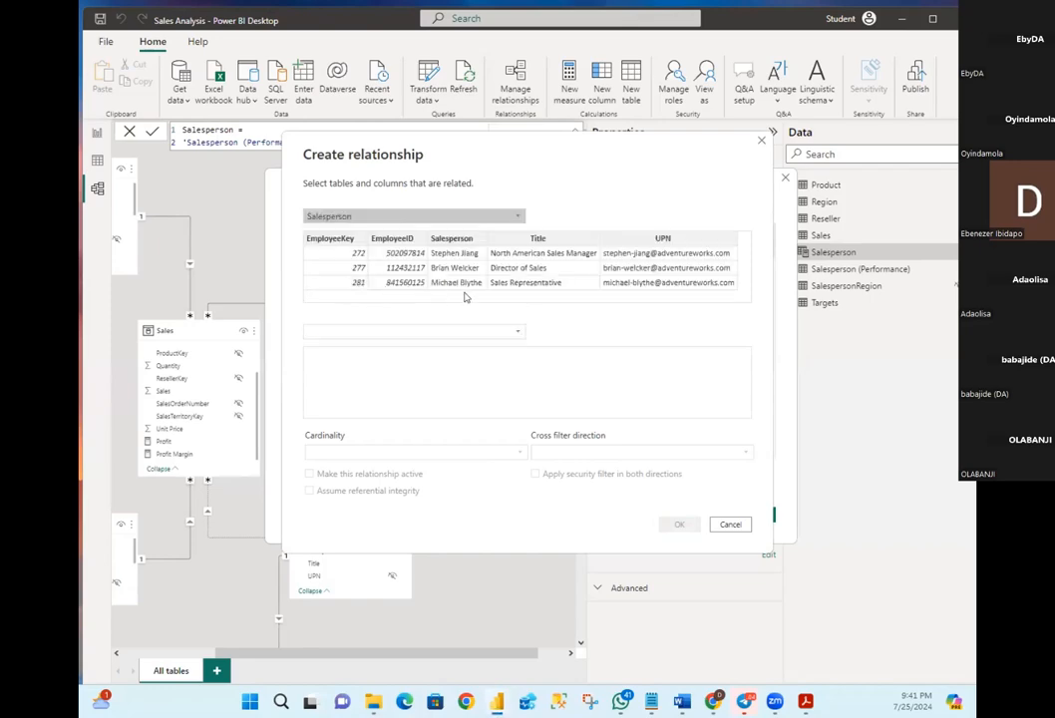
{"action": "left_click", "coordinate": [355, 331]}
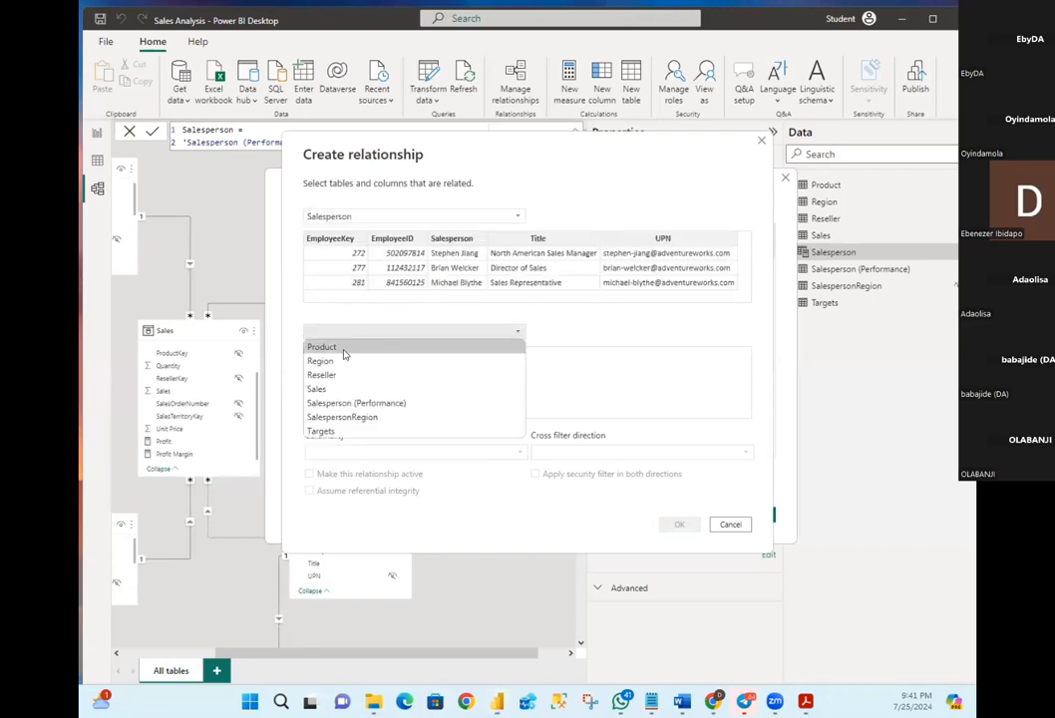
{"action": "left_click", "coordinate": [344, 388]}
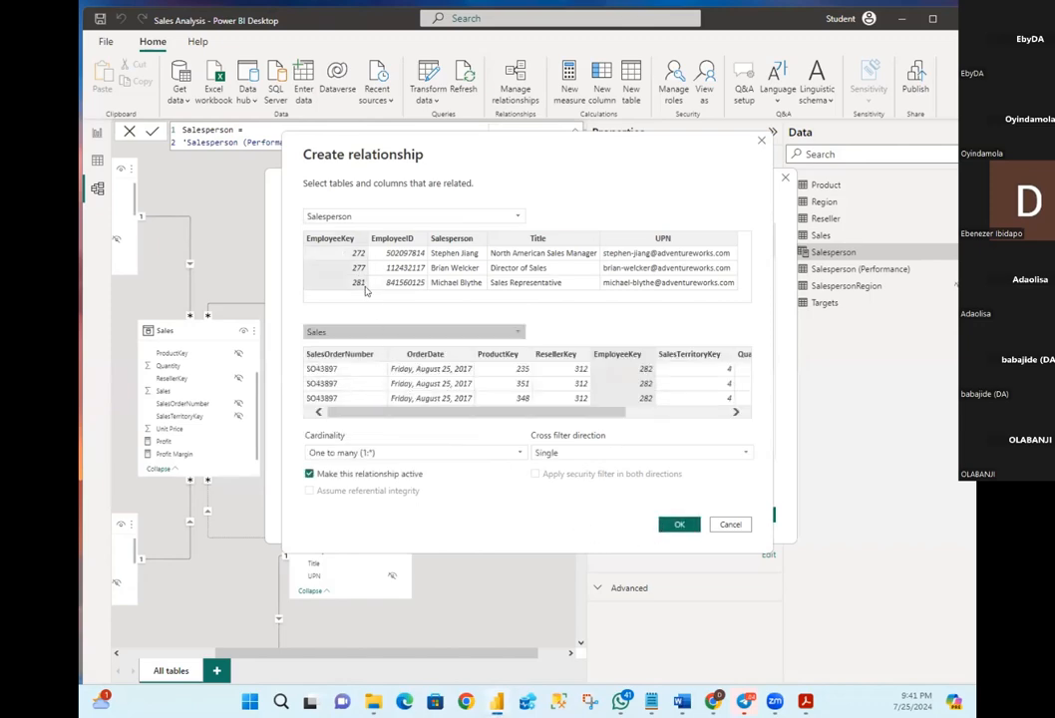
{"action": "left_click", "coordinate": [679, 525]}
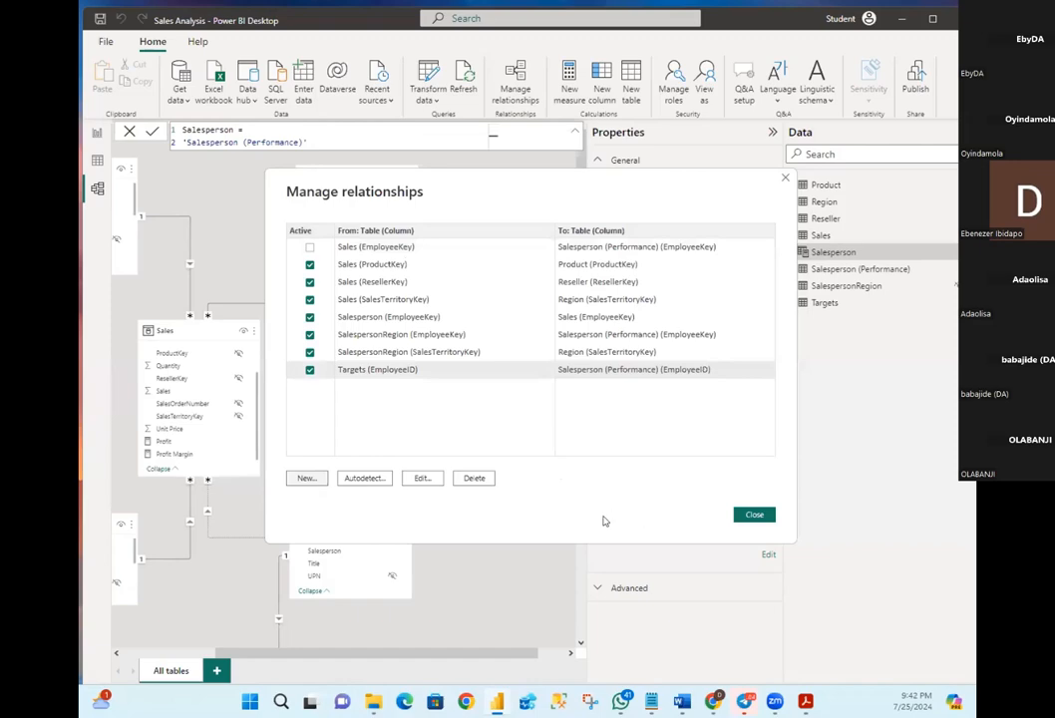
{"action": "left_click", "coordinate": [751, 516]}
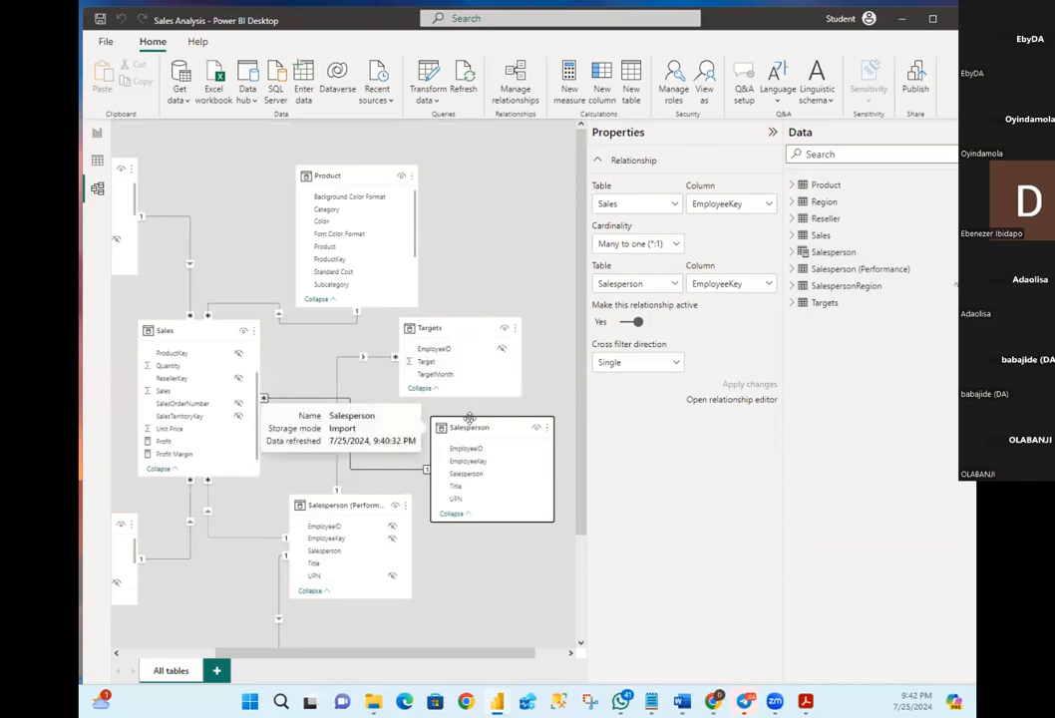
Rearrange the model diagram with Salesperson beside Sales below Product, and Targets and Salesperson (Performance) further down
{"action": "left_click_drag", "start_coordinate": [469, 426], "coordinate": [505, 264]}
{"action": "left_click_drag", "start_coordinate": [462, 319], "coordinate": [489, 445]}
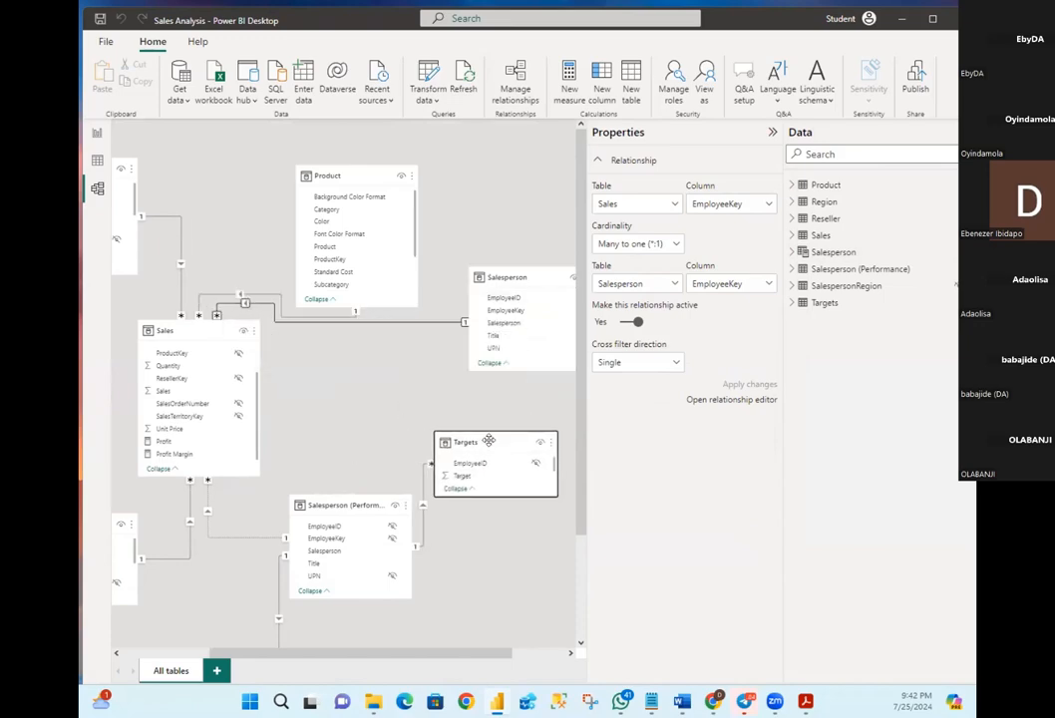
{"action": "left_click_drag", "start_coordinate": [503, 285], "coordinate": [396, 339]}
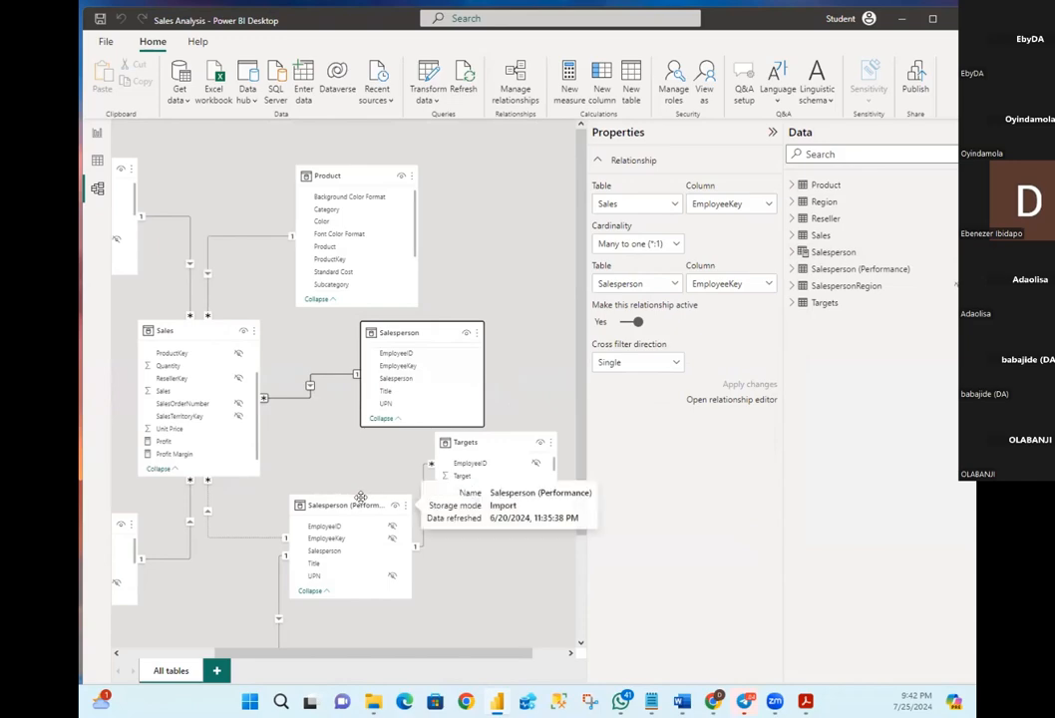
{"action": "left_click_drag", "start_coordinate": [375, 495], "coordinate": [352, 499]}
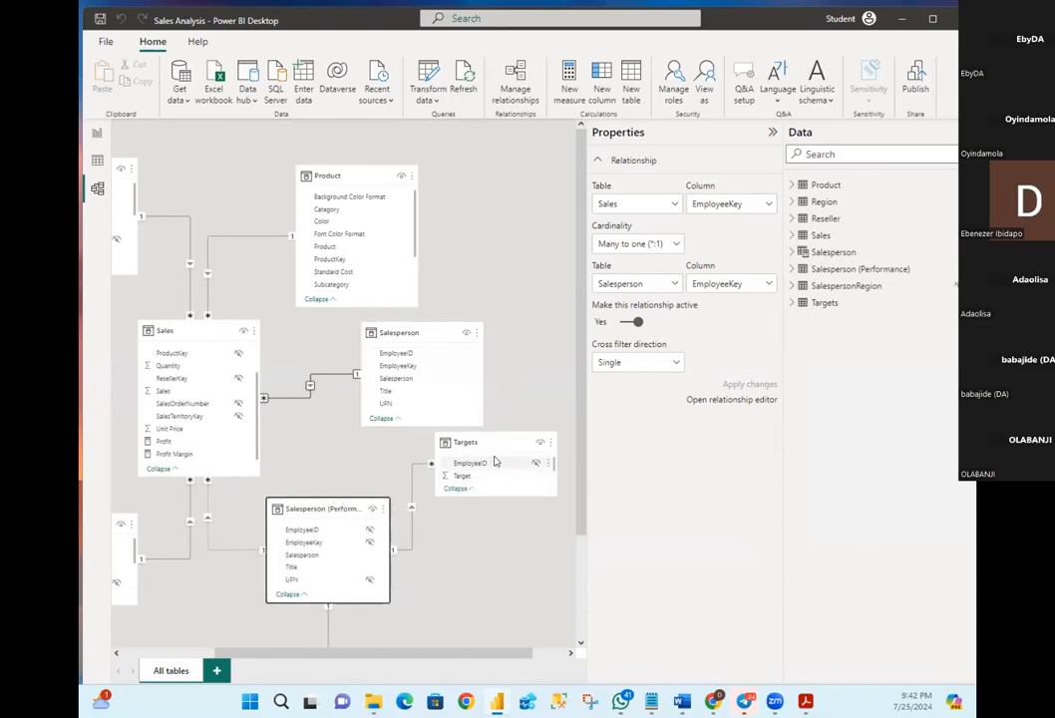
{"action": "left_click_drag", "start_coordinate": [335, 504], "coordinate": [333, 545]}
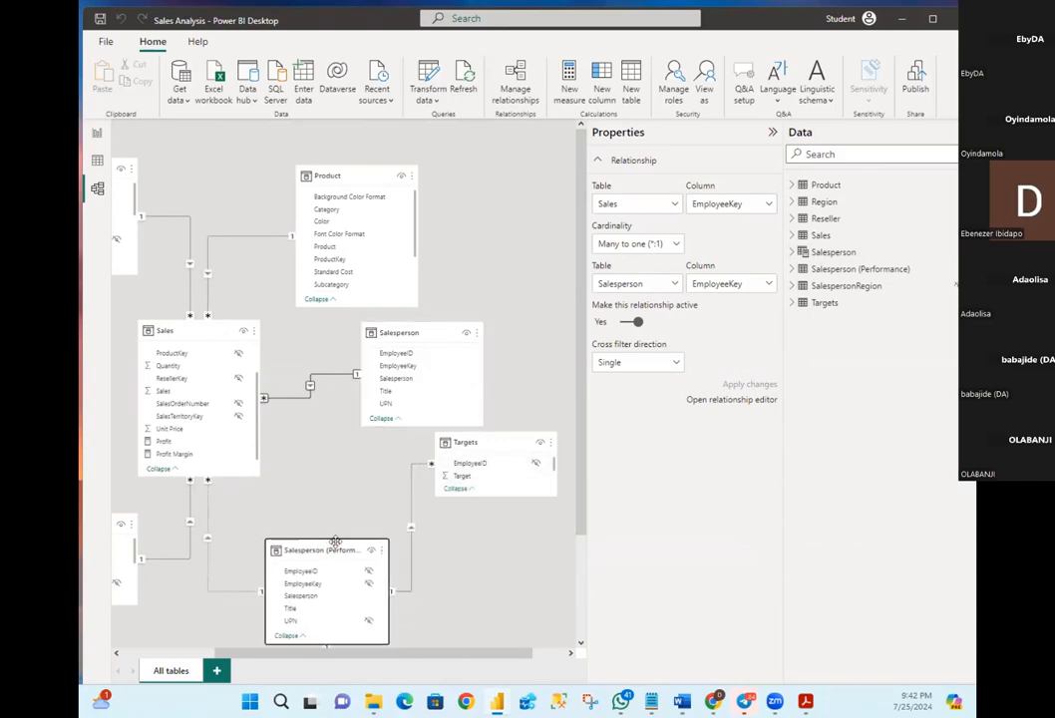
{"action": "left_click_drag", "start_coordinate": [498, 443], "coordinate": [491, 471]}
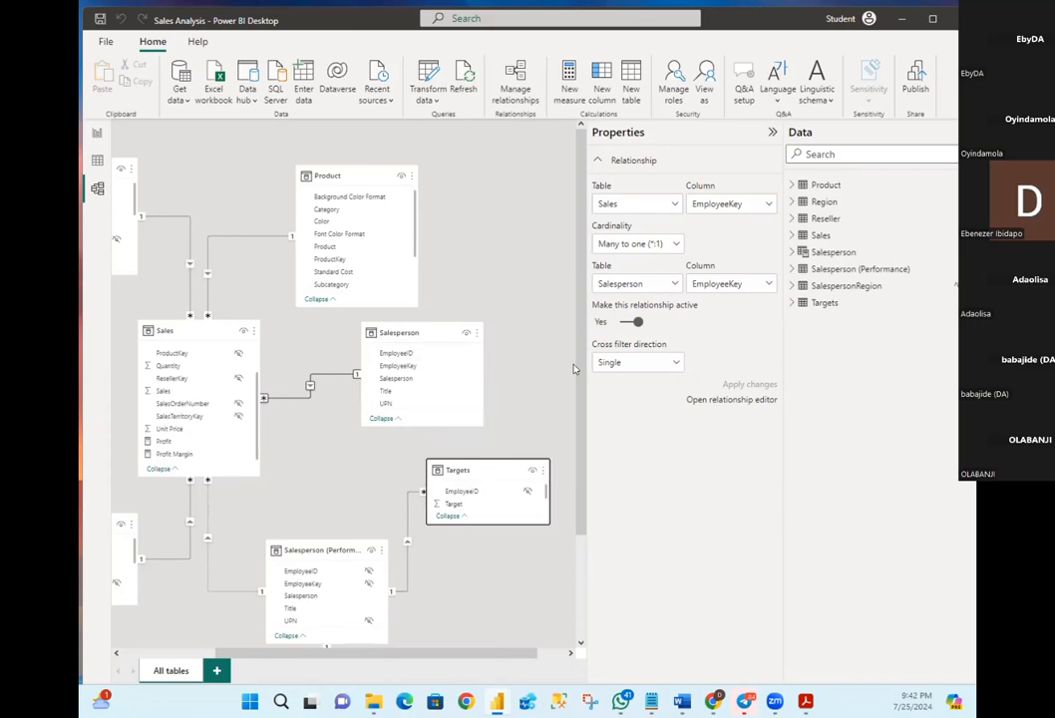
Delete the inactive relationship between the Sales and Salesperson (Performance) tables
{"action": "scroll", "coordinate": [544, 364], "scroll_direction": "down", "scroll_amount": 4}
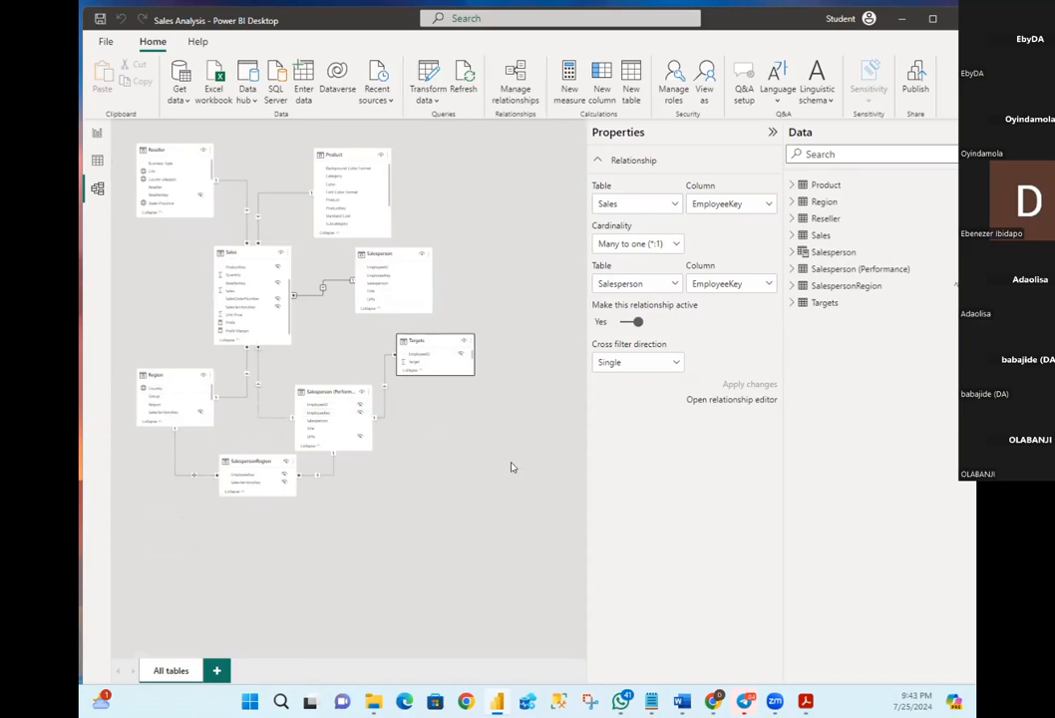
{"action": "scroll", "coordinate": [511, 467], "scroll_direction": "up", "scroll_amount": 2}
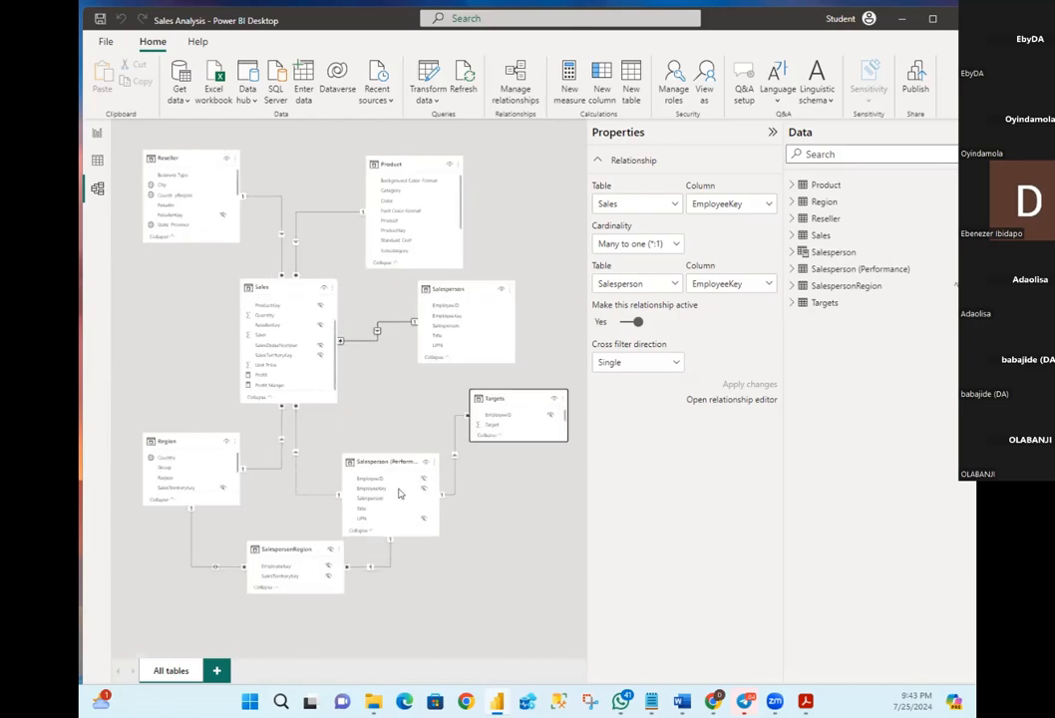
{"action": "right_click", "coordinate": [304, 497]}
{"action": "left_click", "coordinate": [309, 503]}
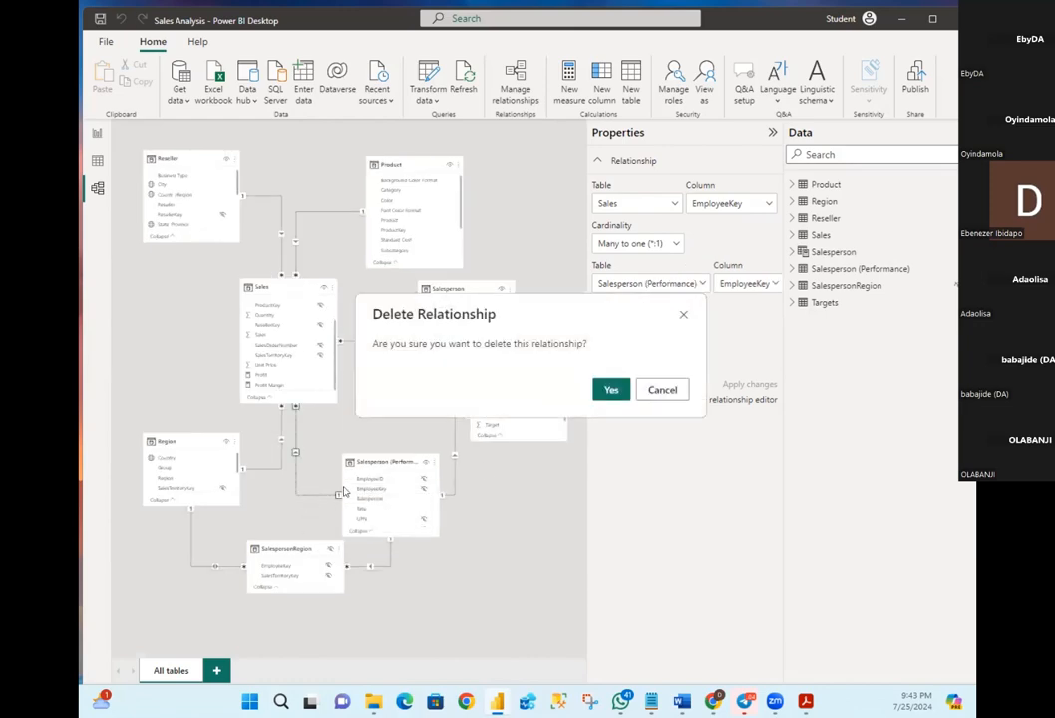
{"action": "left_click", "coordinate": [605, 393]}
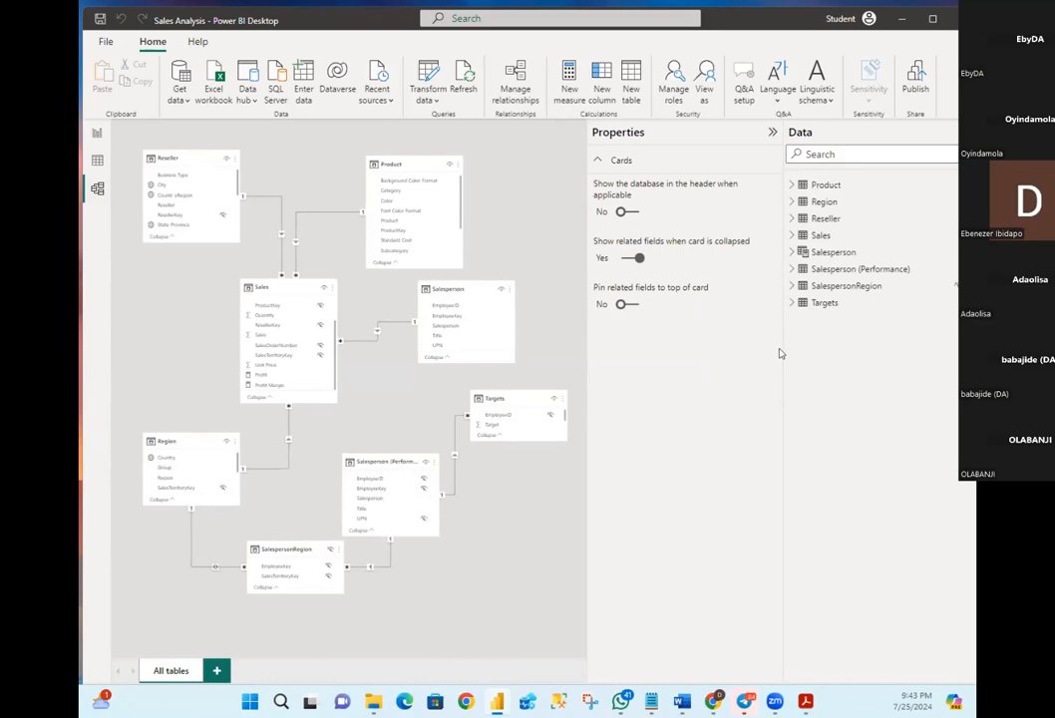
Hide the EmployeeID, EmployeeKey and UPN columns of the Salesperson table
{"action": "left_click", "coordinate": [792, 253]}
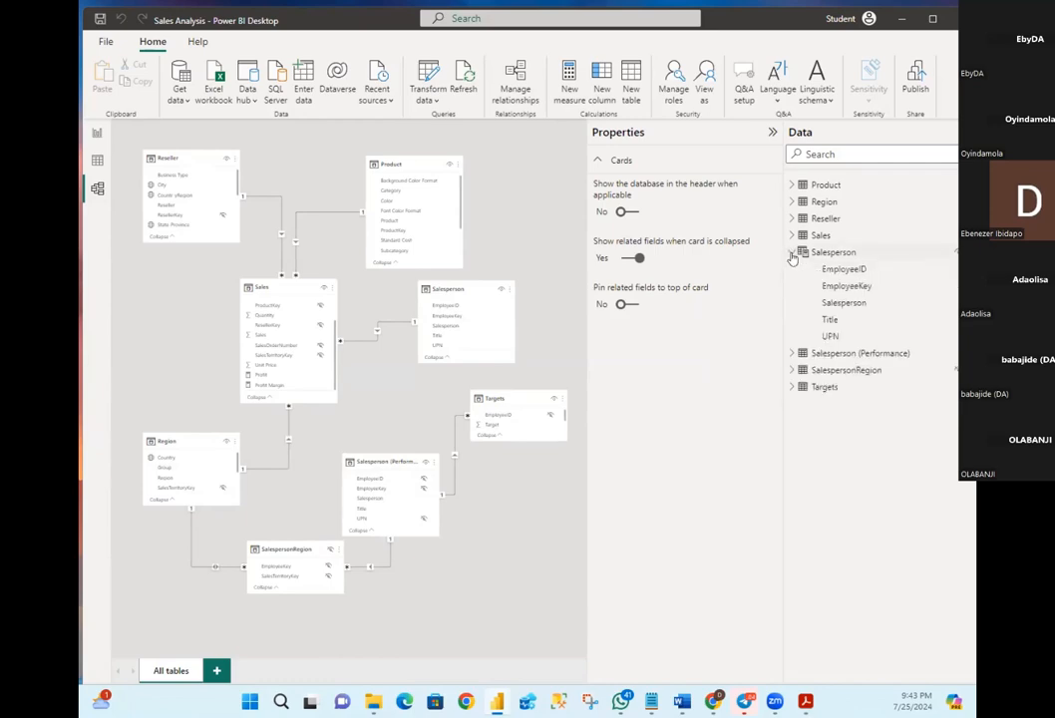
{"action": "left_click", "coordinate": [851, 269]}
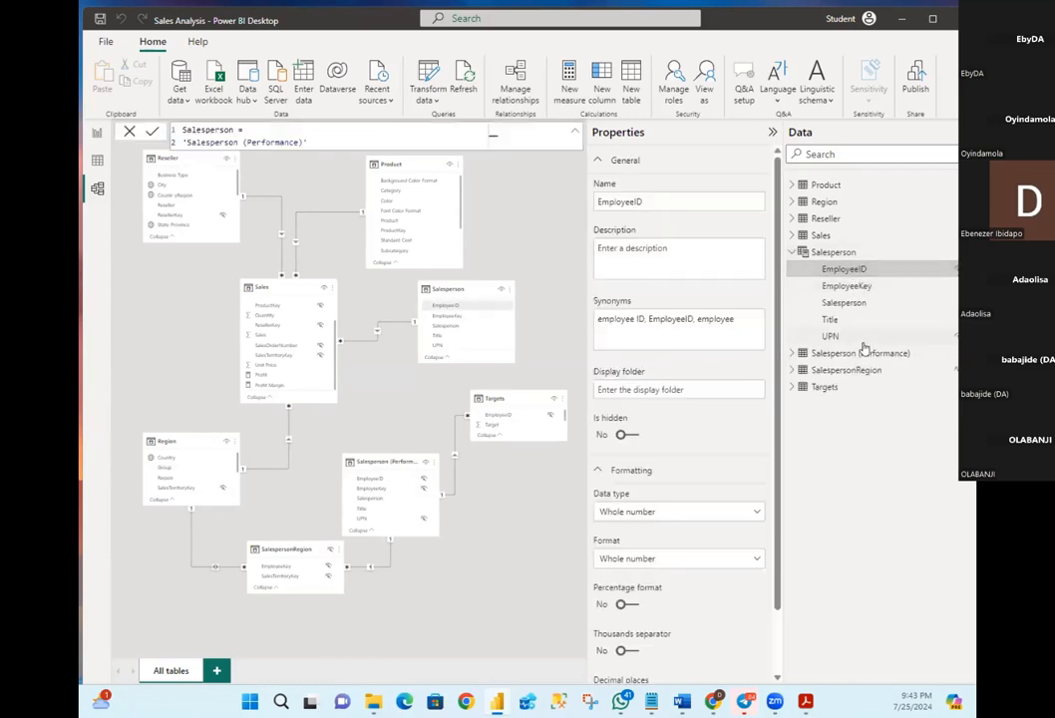
{"action": "left_click", "coordinate": [847, 286]}
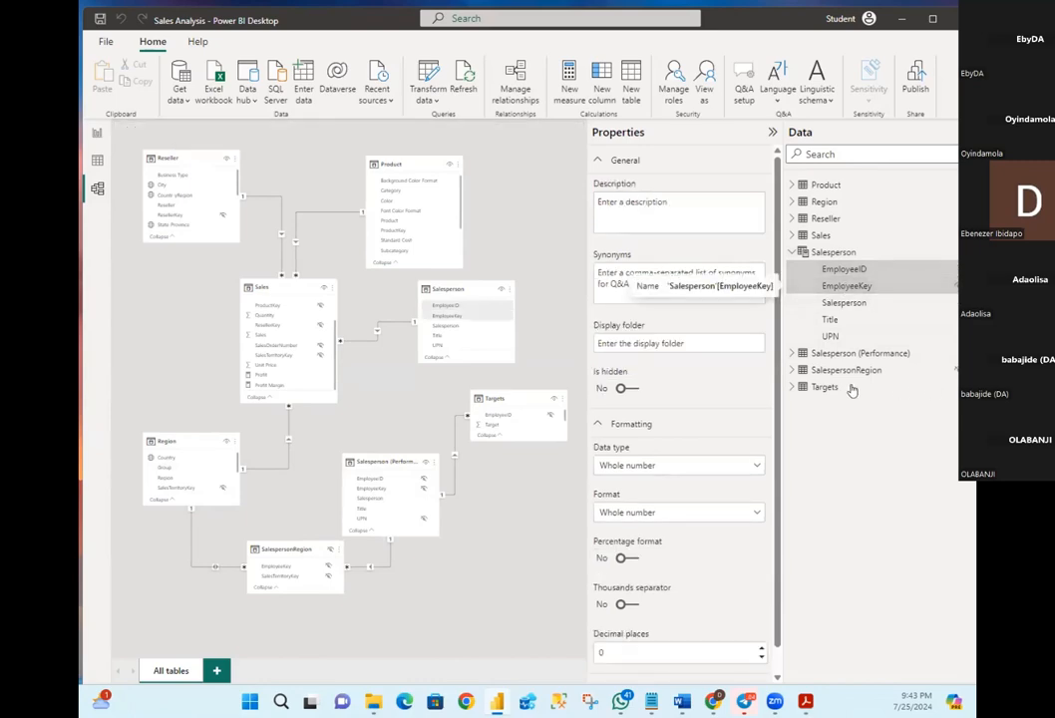
{"action": "left_click", "coordinate": [826, 339], "text": "ctrl"}
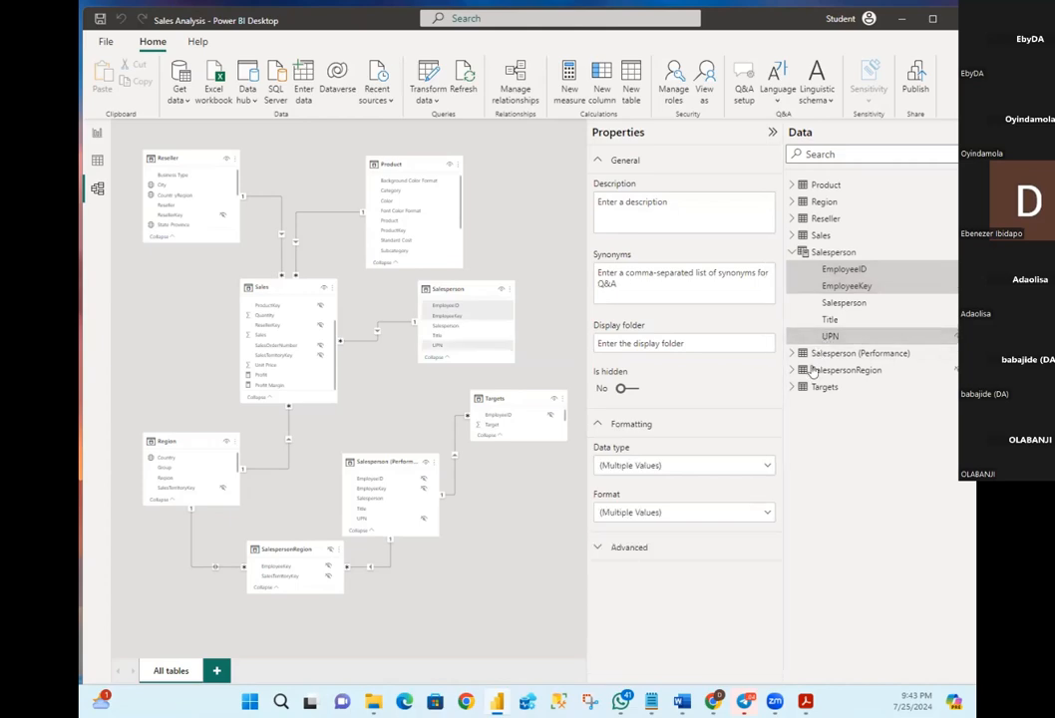
{"action": "left_click", "coordinate": [620, 389]}
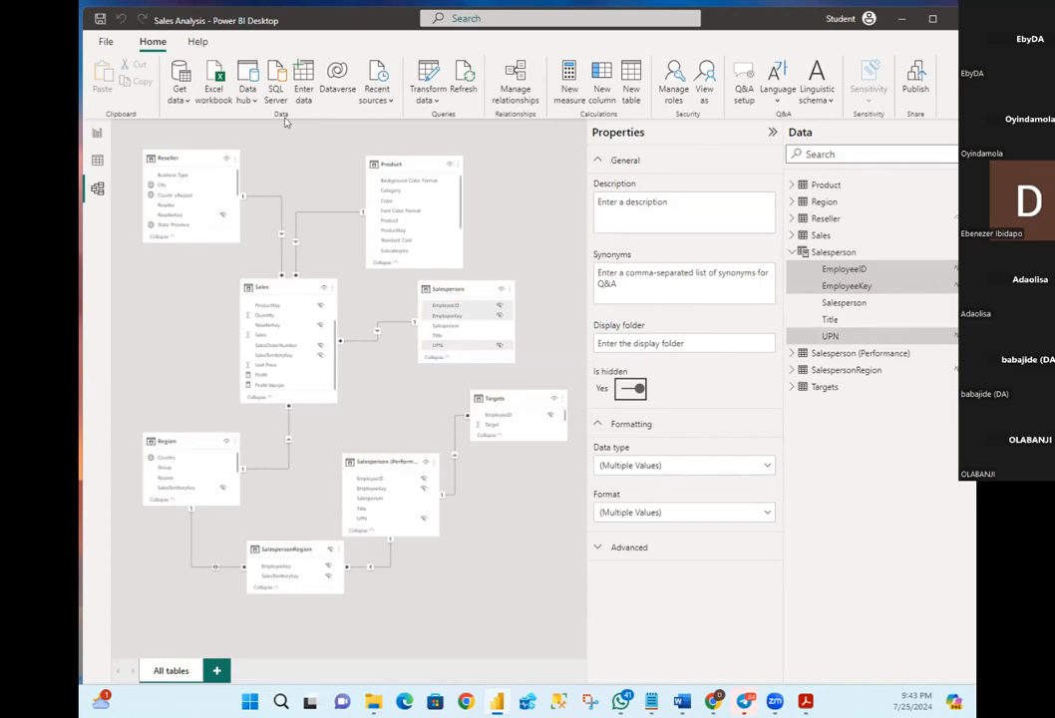
Give the Salesperson table the description "Salesperson Related to Sales"
{"action": "left_click", "coordinate": [803, 252]}
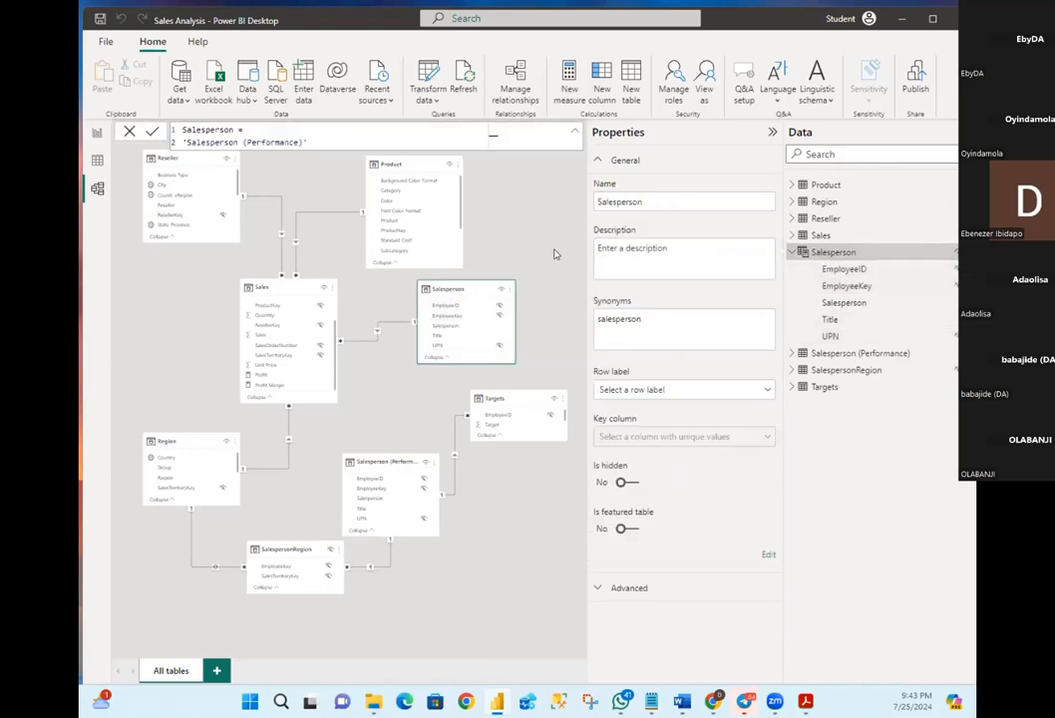
{"action": "left_click", "coordinate": [683, 246]}
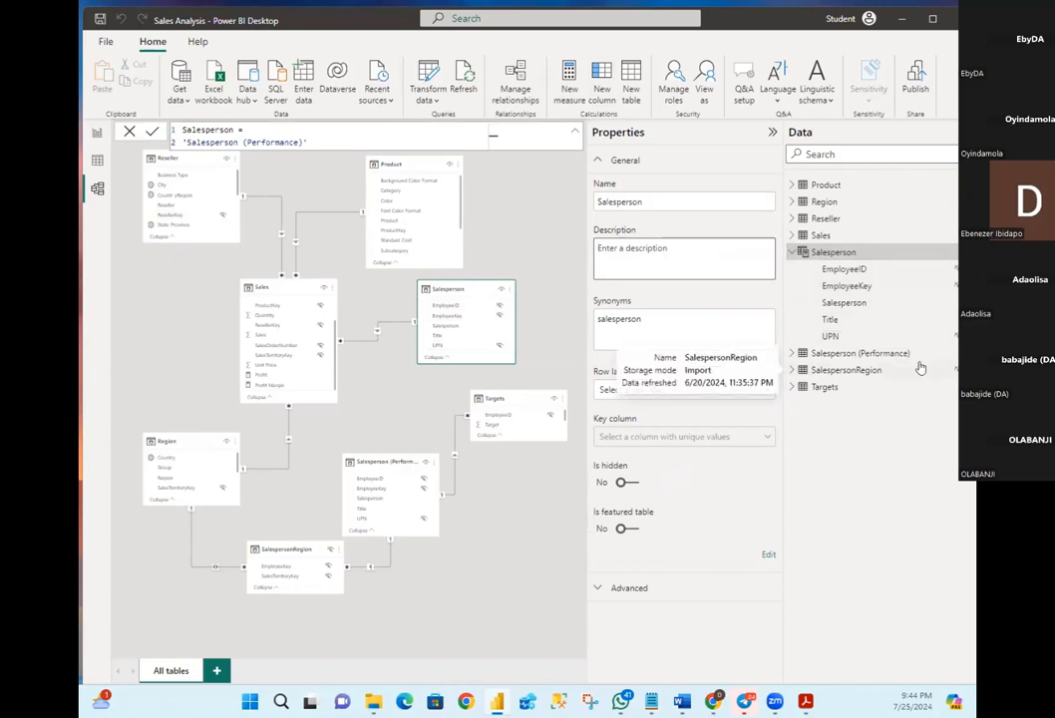
{"action": "type", "text": "Salesperson Related to"}
{"action": "type", "text": "Sales"}
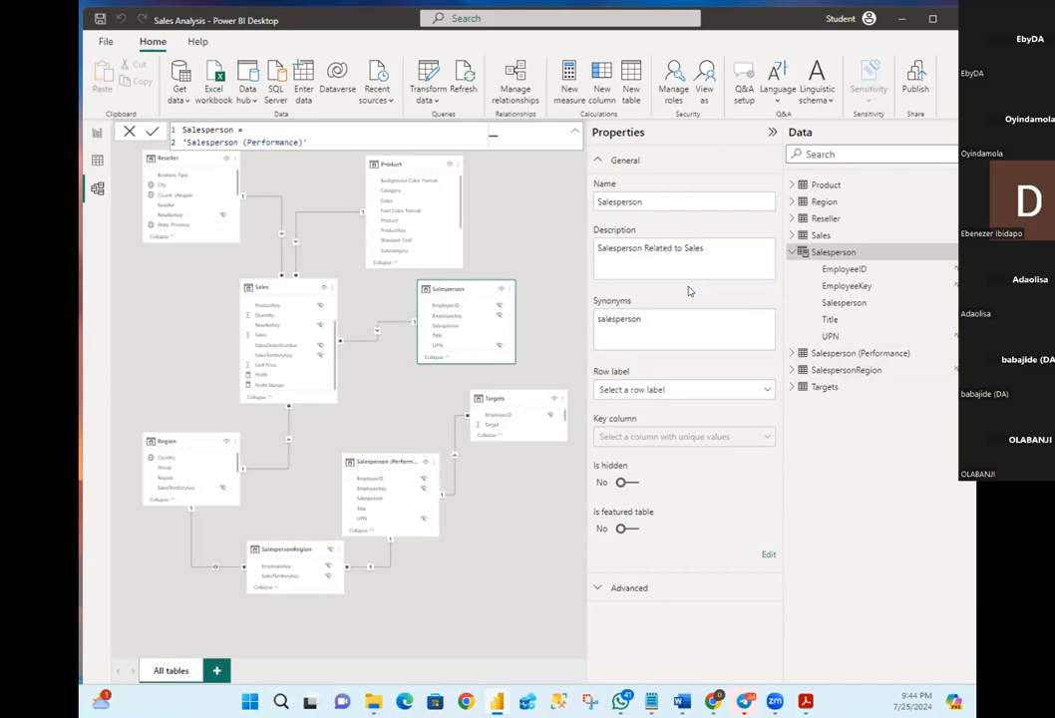
{"action": "left_click", "coordinate": [690, 292]}
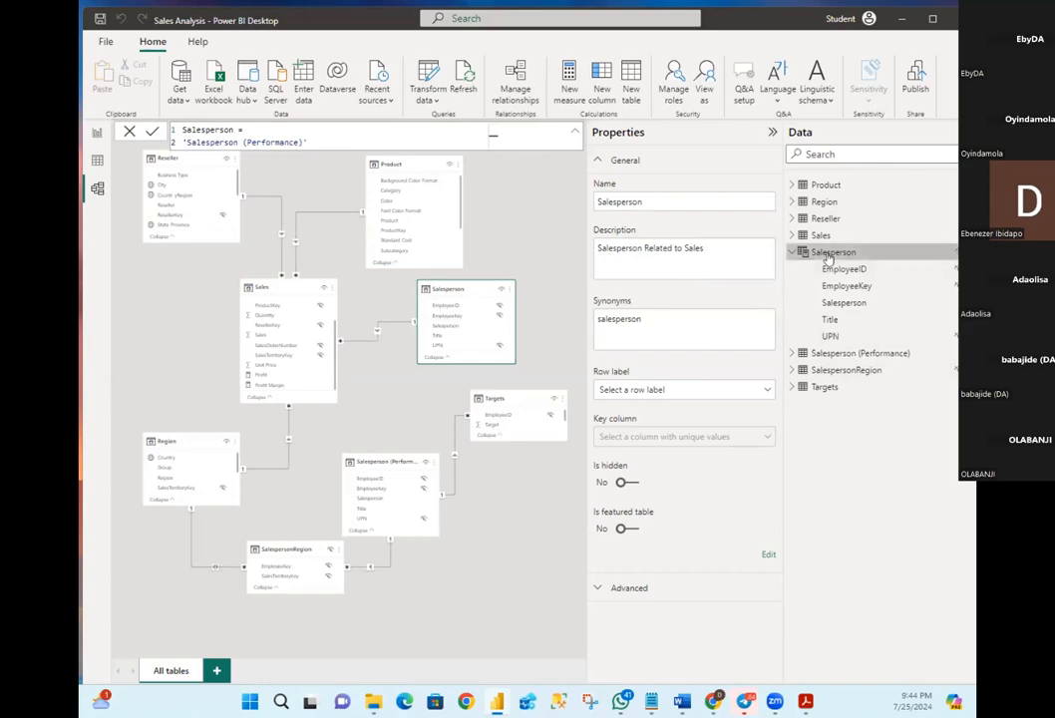
{"action": "mouse_move", "coordinate": [827, 257]}
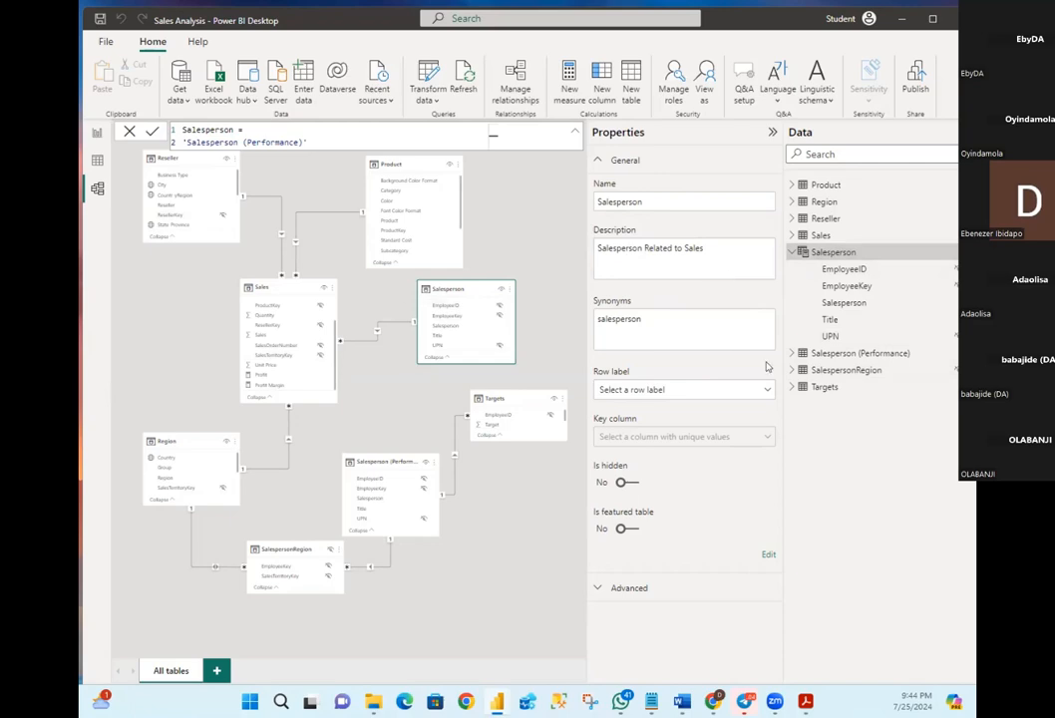
Give the Salesperson (Performance) table the description "Salesperson Related to Region(s)"
{"action": "left_click", "coordinate": [790, 253]}
{"action": "left_click", "coordinate": [860, 271]}
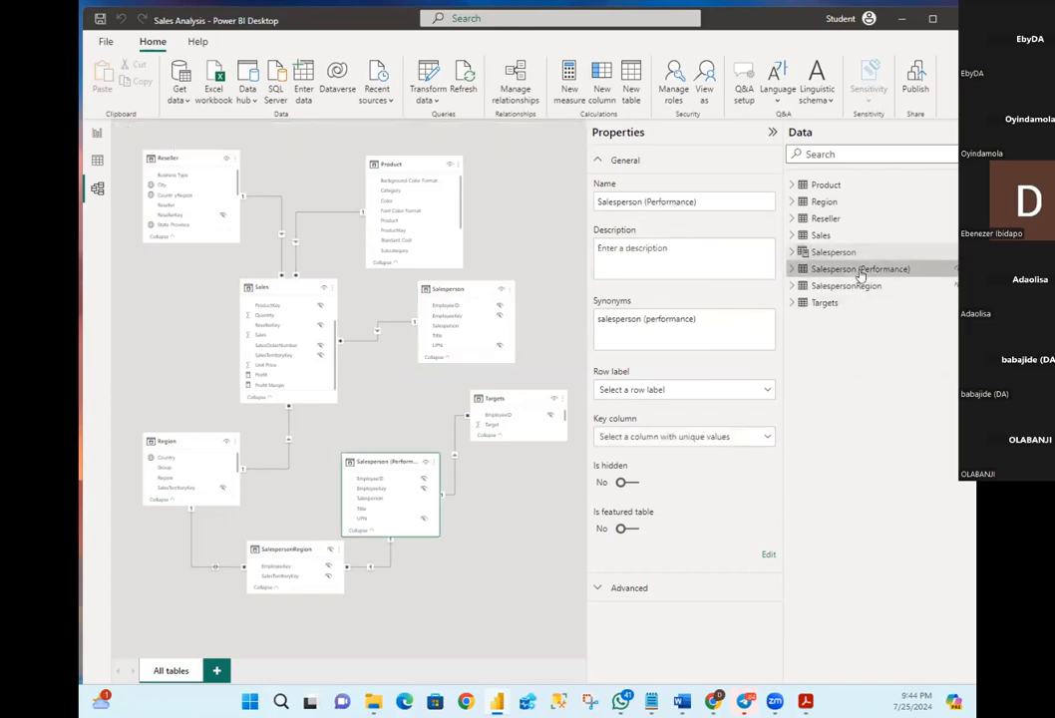
{"action": "mouse_move", "coordinate": [859, 274]}
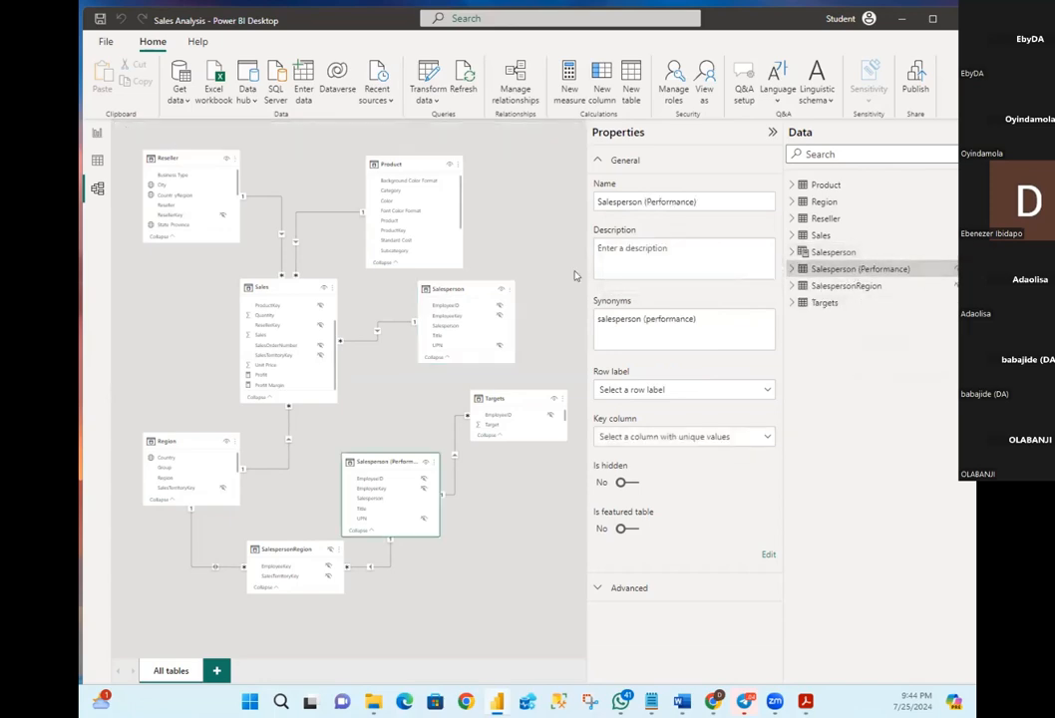
{"action": "left_click", "coordinate": [678, 247]}
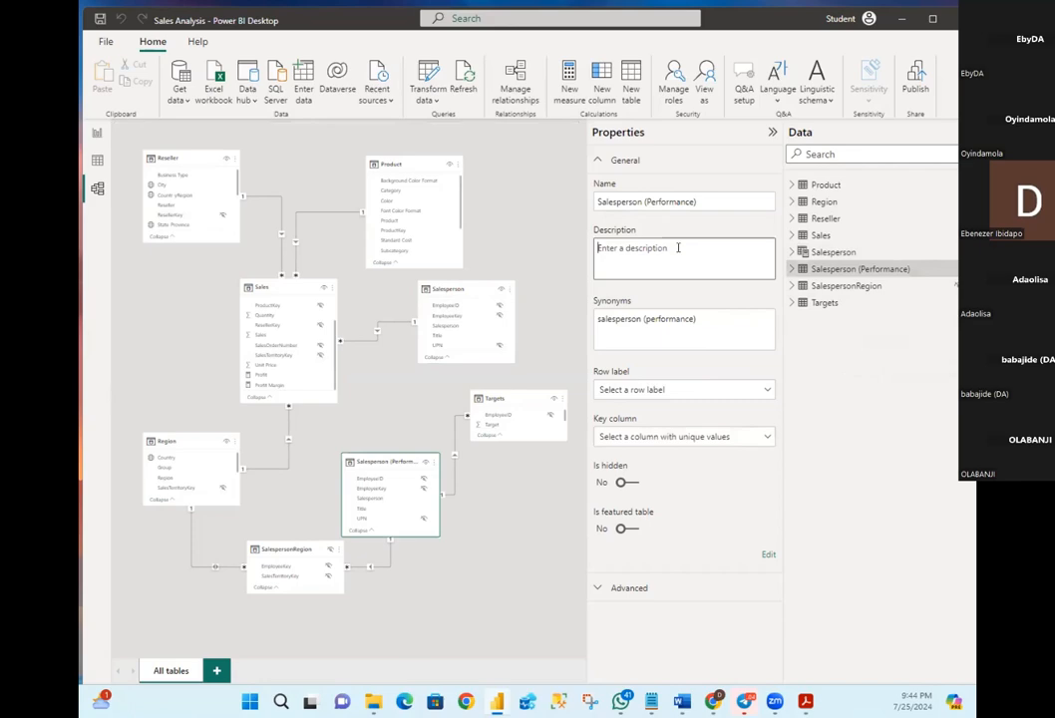
{"action": "type", "text": "Salesperson Related to Region(s)"}
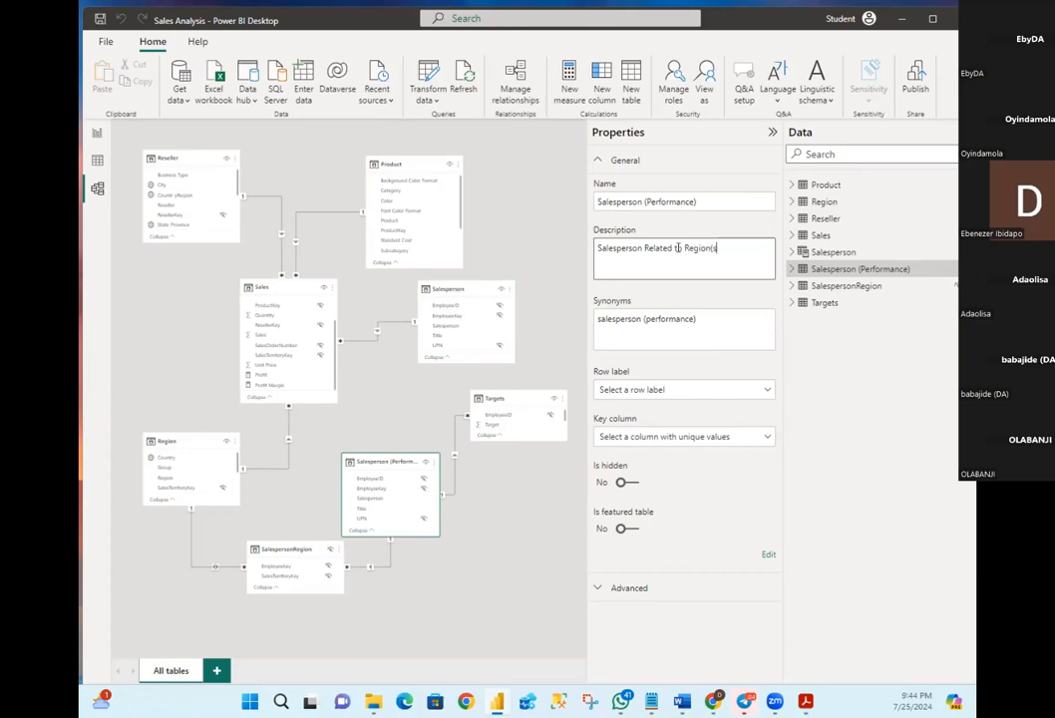
{"action": "left_click", "coordinate": [643, 294]}
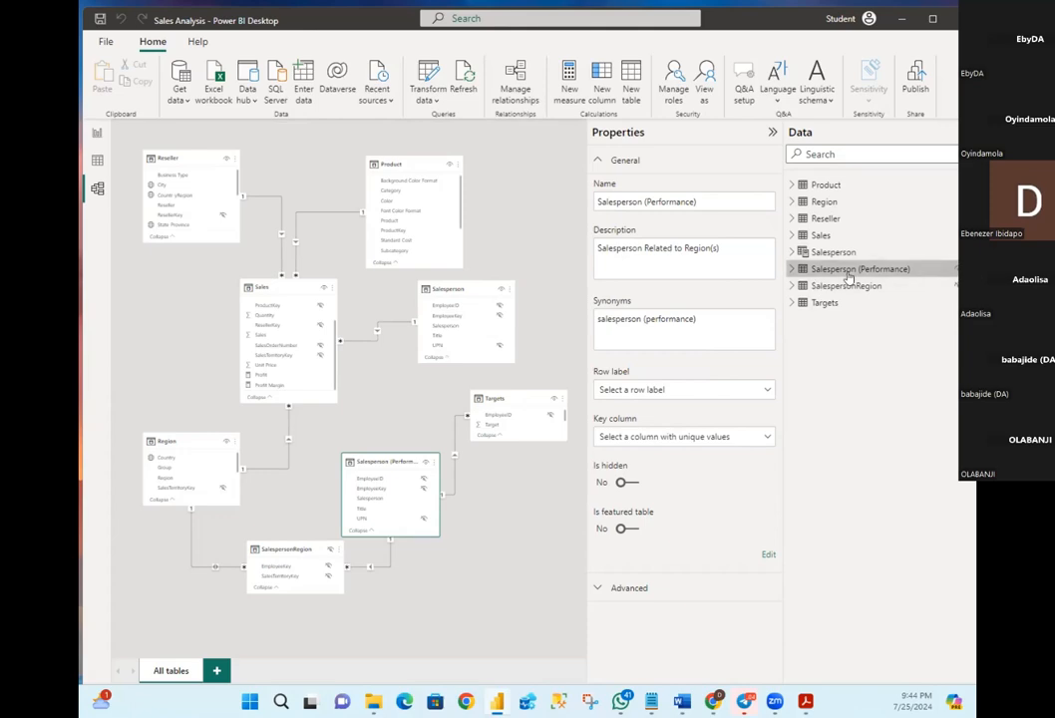
{"action": "mouse_move", "coordinate": [849, 278]}
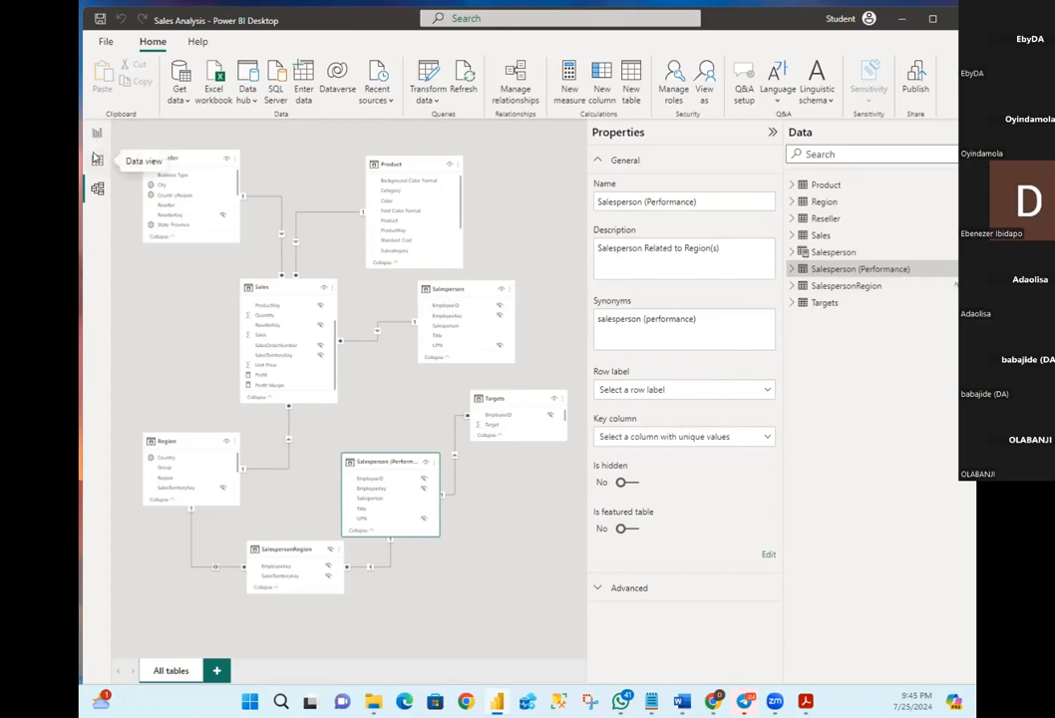
Create a calculated table named Date with the formula CALENDARAUTO(6)
{"action": "left_click", "coordinate": [97, 159]}
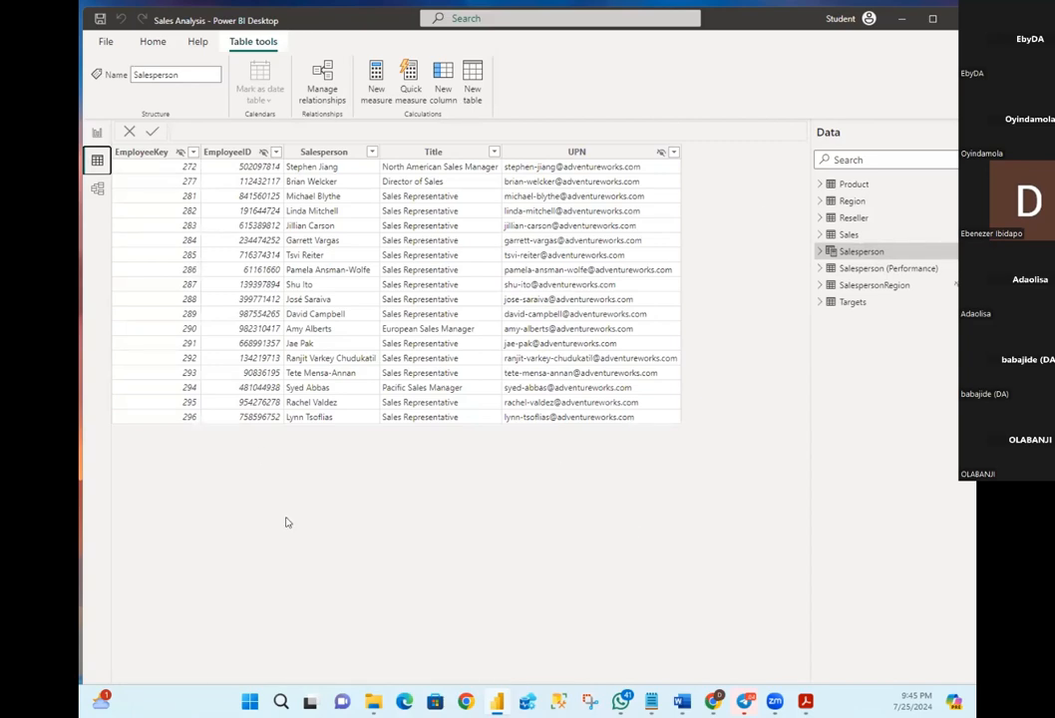
{"action": "left_click", "coordinate": [475, 96]}
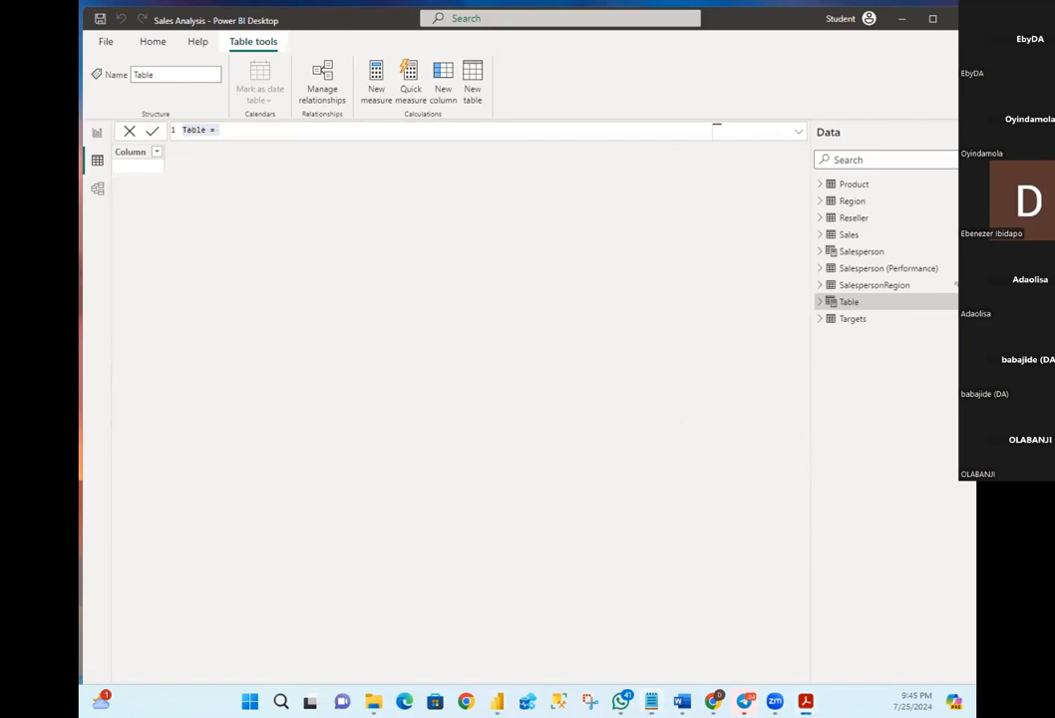
{"action": "left_click", "coordinate": [228, 130]}
{"action": "left_click_drag", "start_coordinate": [228, 129], "coordinate": [112, 116]}
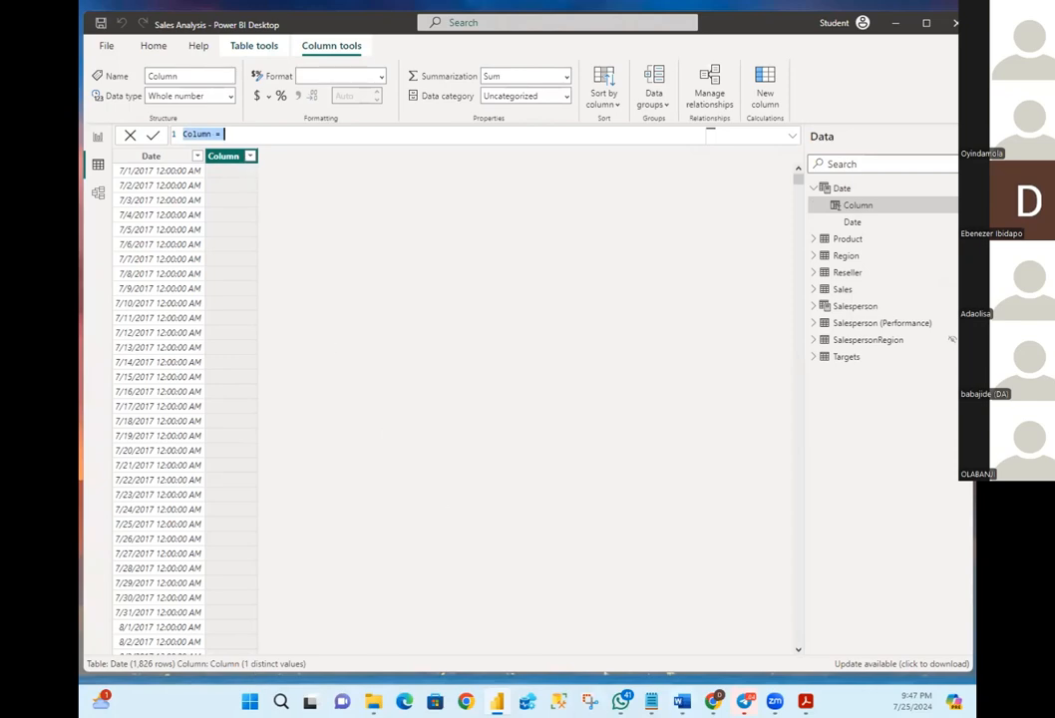
Define the Date table's new calculated column as Year = "FY" & YEAR('Date'[Date]) + IF(MONTH('Date'[Date]) > 6, 1)
{"action": "left_click", "coordinate": [651, 701]}
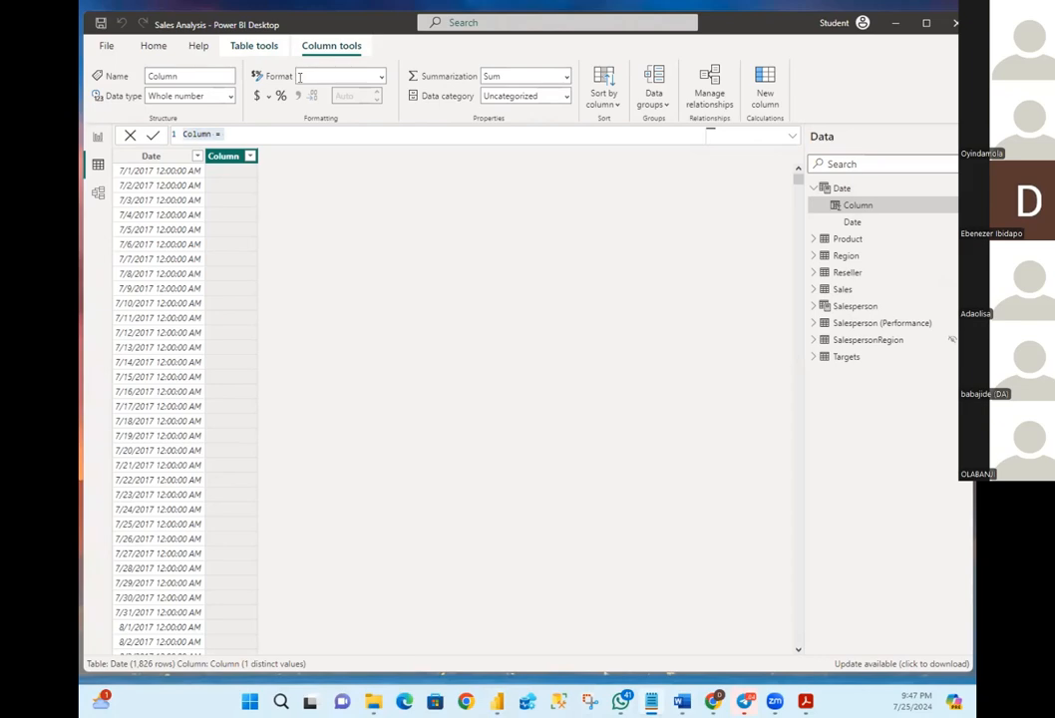
{"action": "left_click_drag", "start_coordinate": [267, 129], "coordinate": [184, 134]}
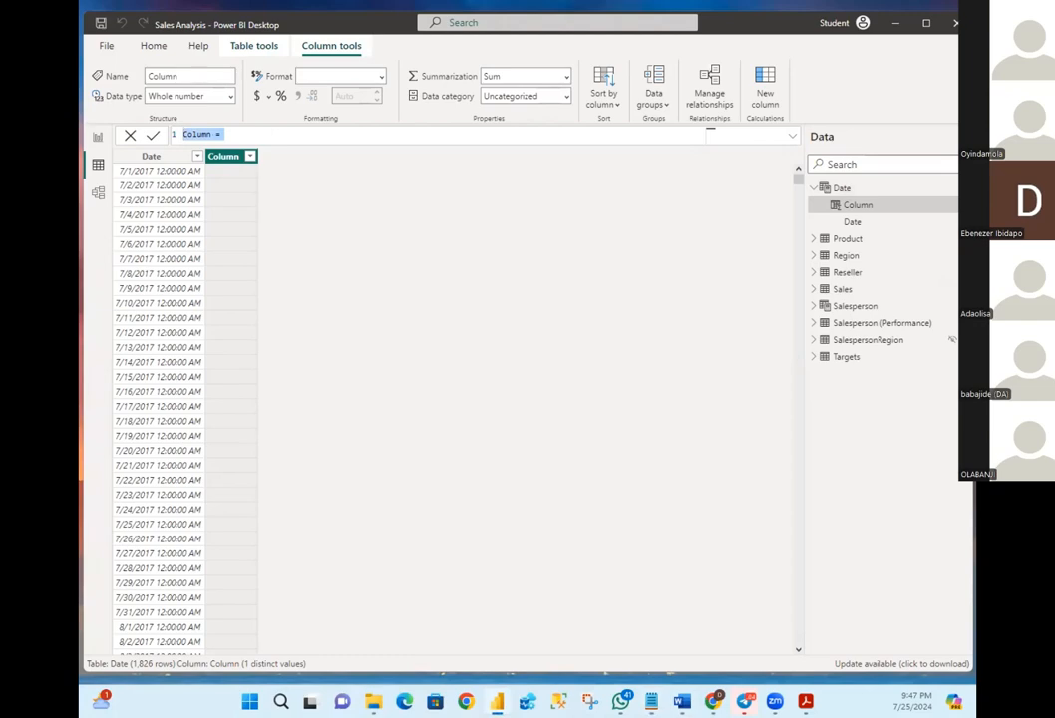
{"action": "key", "text": "BackSpace"}
{"action": "type", "text": "Year = \"FY\" & YEAR('Date'[Date]) + IF(MONTH('Date'[Date]) > 6, 1)"}
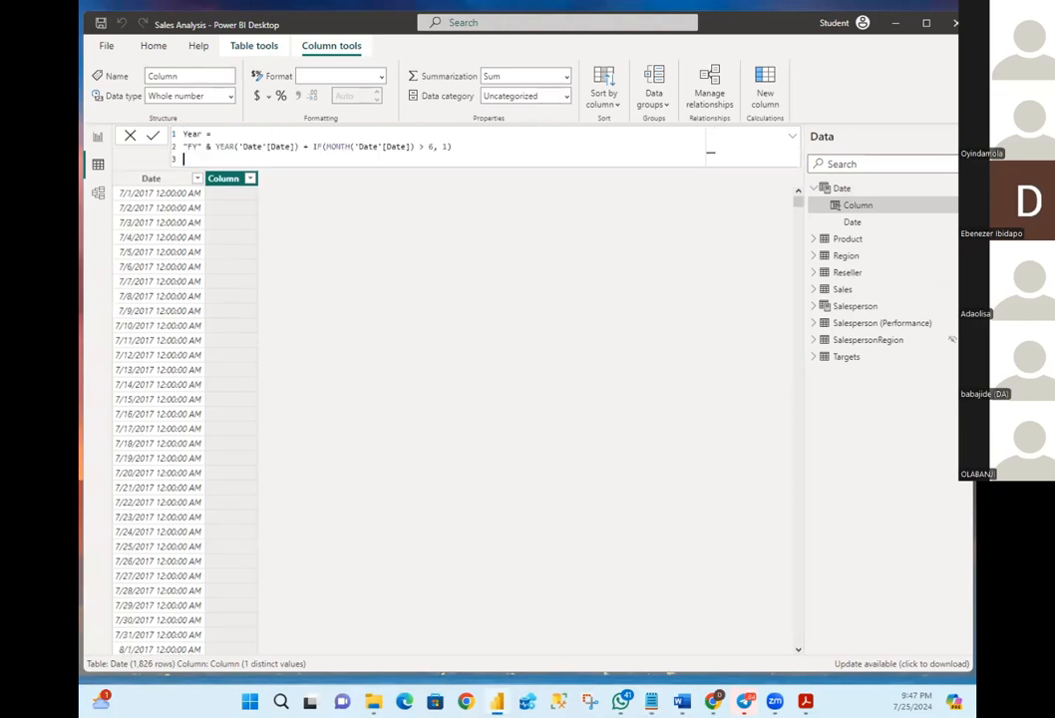
{"action": "key", "text": "BackSpace"}
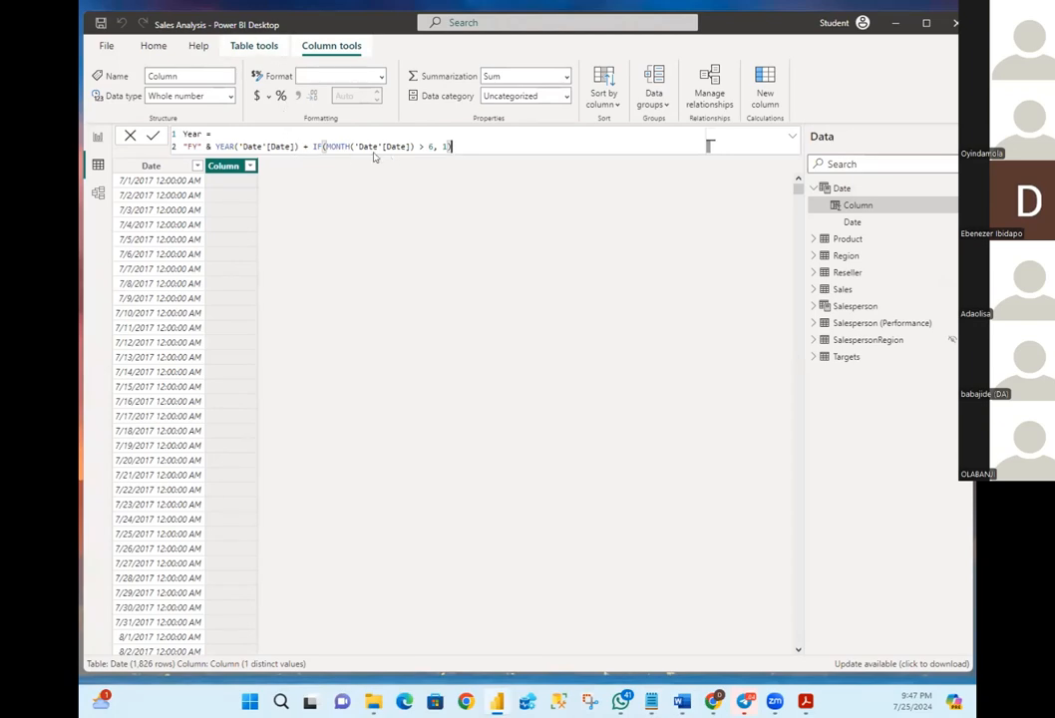
{"action": "left_click", "coordinate": [505, 135]}
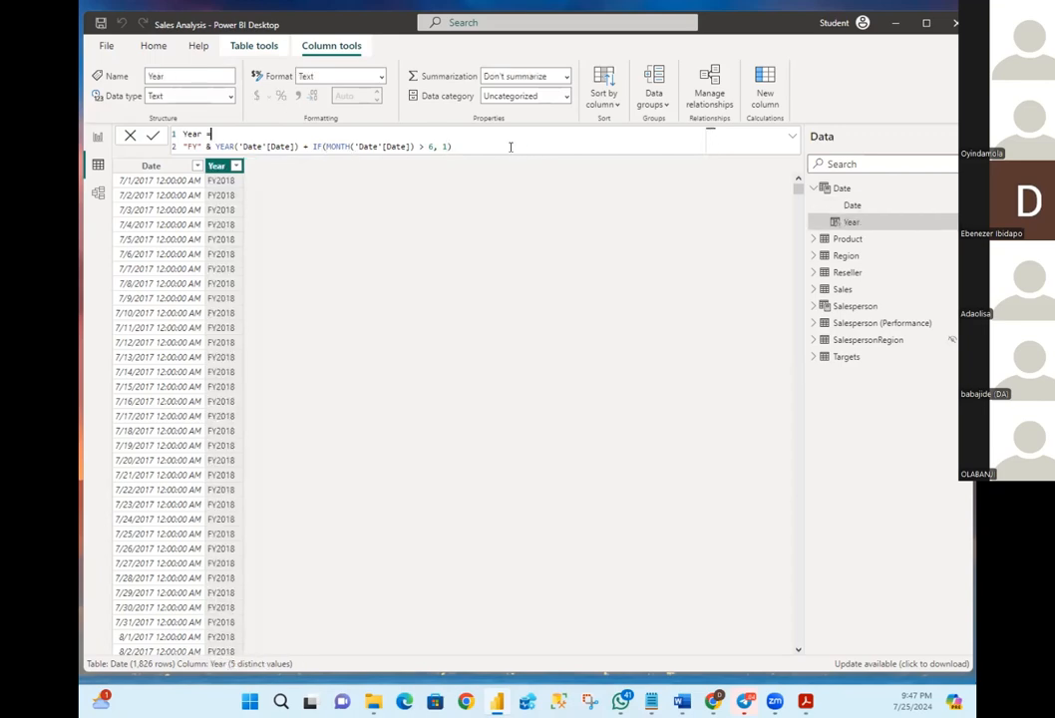
{"action": "left_click", "coordinate": [511, 147]}
Add a Quarter calculated column to the Date table, joining 'Date'[Year], " Q" and nested month IFs returning 3, 4, 1 or 2
{"action": "left_click", "coordinate": [764, 92]}
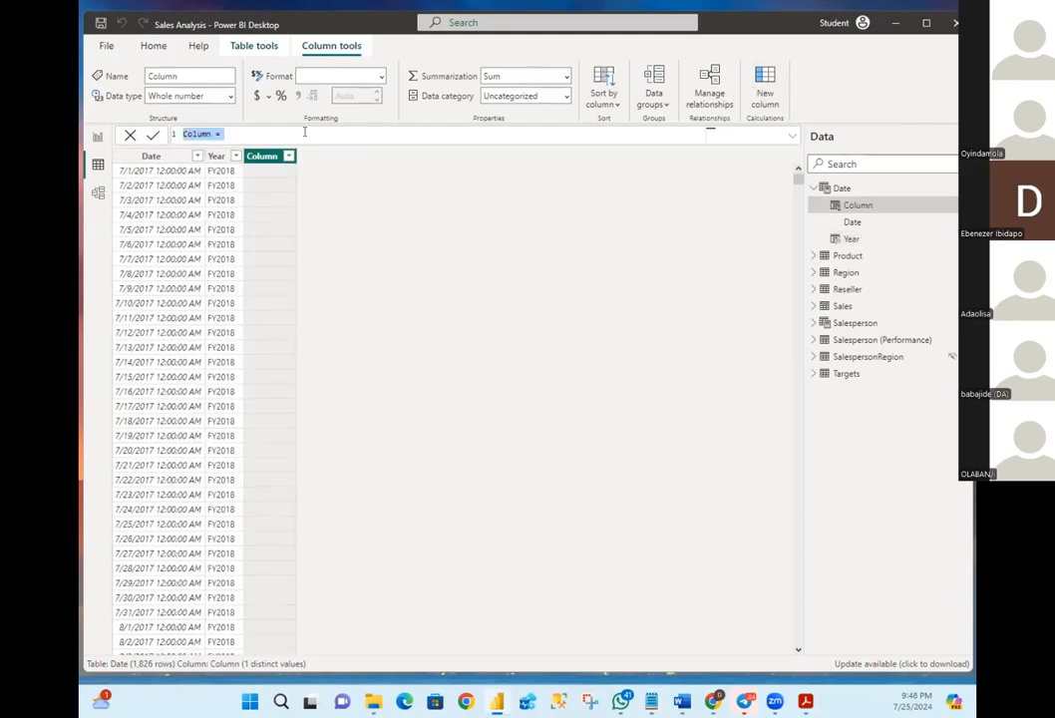
{"action": "key", "text": "BackSpace"}
{"action": "type", "text": "Quarter = 'Date'[Year] & \" Q\"     & IF(         MONTH('Date'[Date]) <= 3,         3,         IF(             MONTH('Date'[Date]) <= 6,             4,             IF(                 MONTH('Date'[Date]) <= 9,                 1,                 2             )         )     )"}
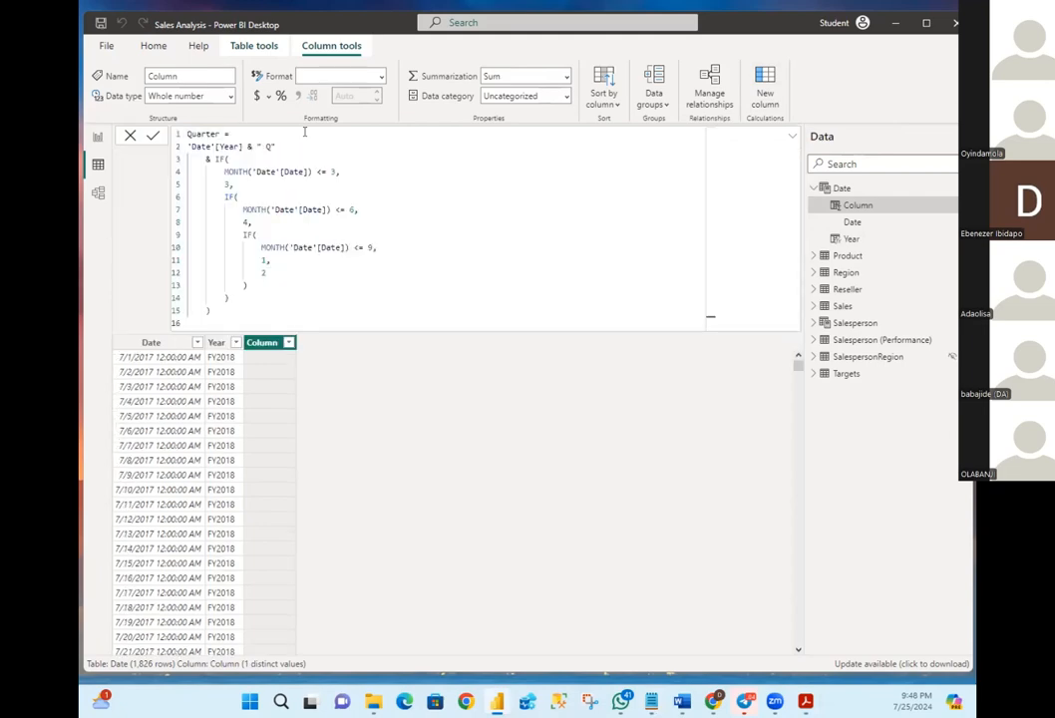
Bring the results 3 and 4 in the Quarter formula onto the same lines as their MONTH <= 3 and <= 6 conditions
{"action": "left_click", "coordinate": [265, 186]}
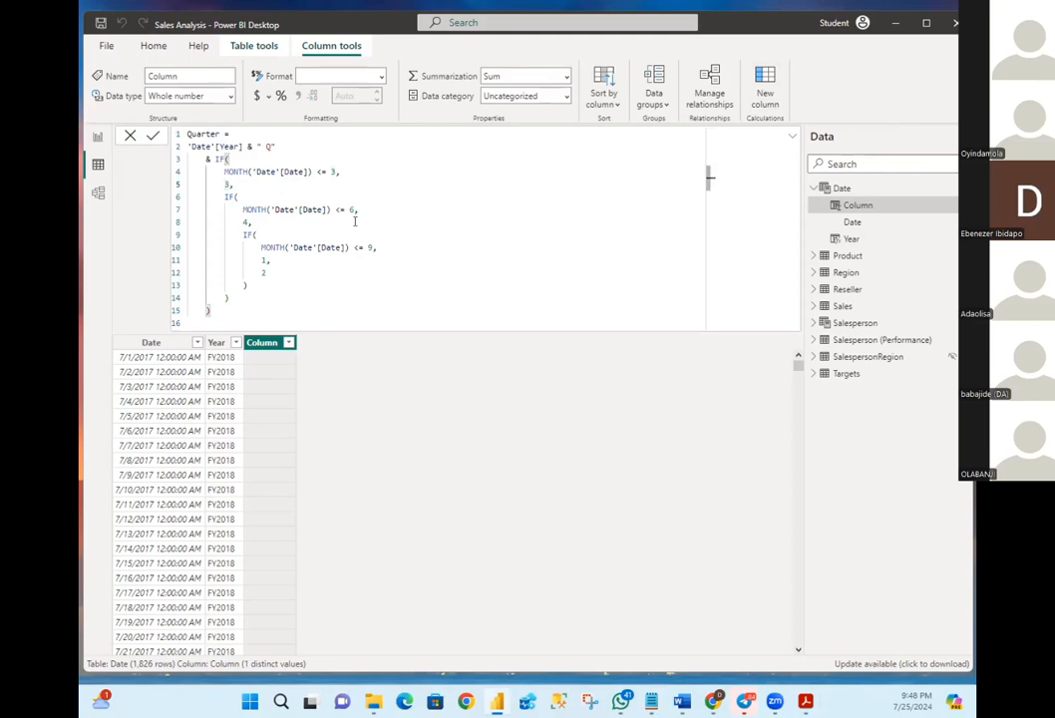
{"action": "key", "text": "BackSpace"}
{"action": "key", "text": "BackSpace"}
{"action": "key", "text": "BackSpace"}
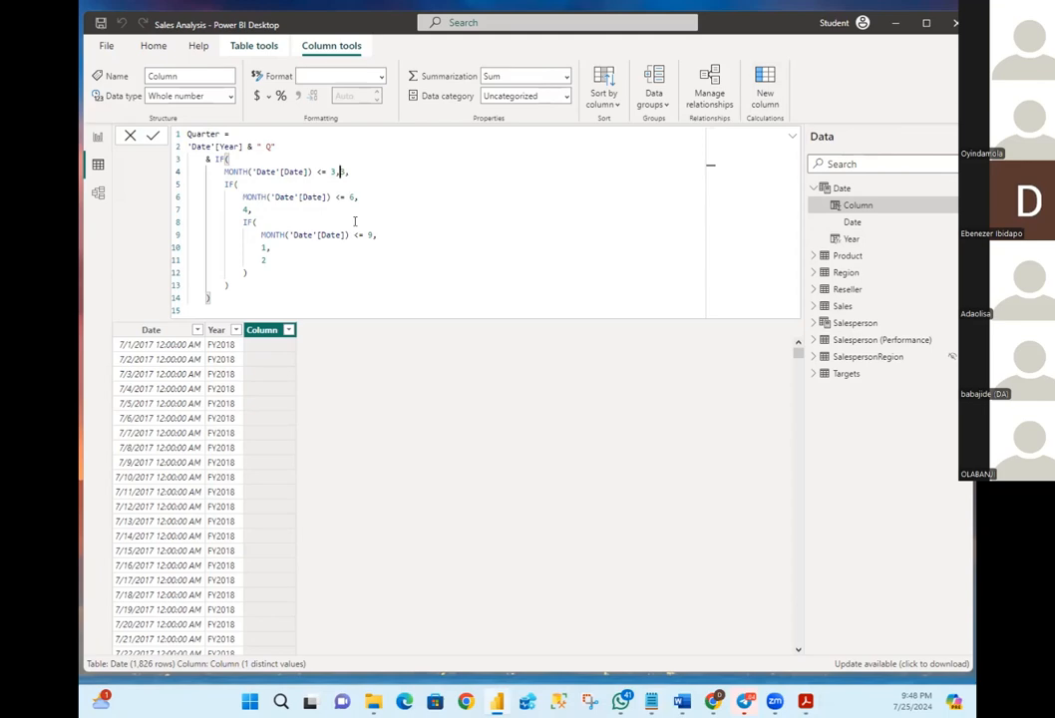
{"action": "key", "text": "Down"}
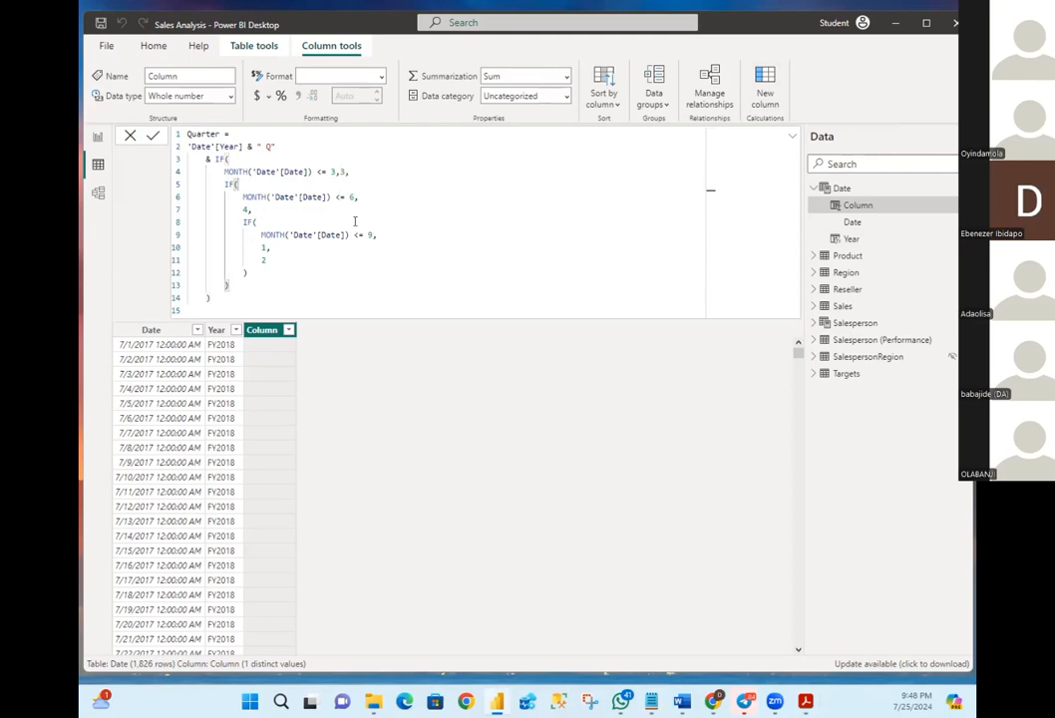
{"action": "key", "text": "Down"}
{"action": "key", "text": "Down"}
{"action": "key", "text": "BackSpace"}
{"action": "key", "text": "BackSpace"}
{"action": "key", "text": "BackSpace"}
{"action": "key", "text": "BackSpace"}
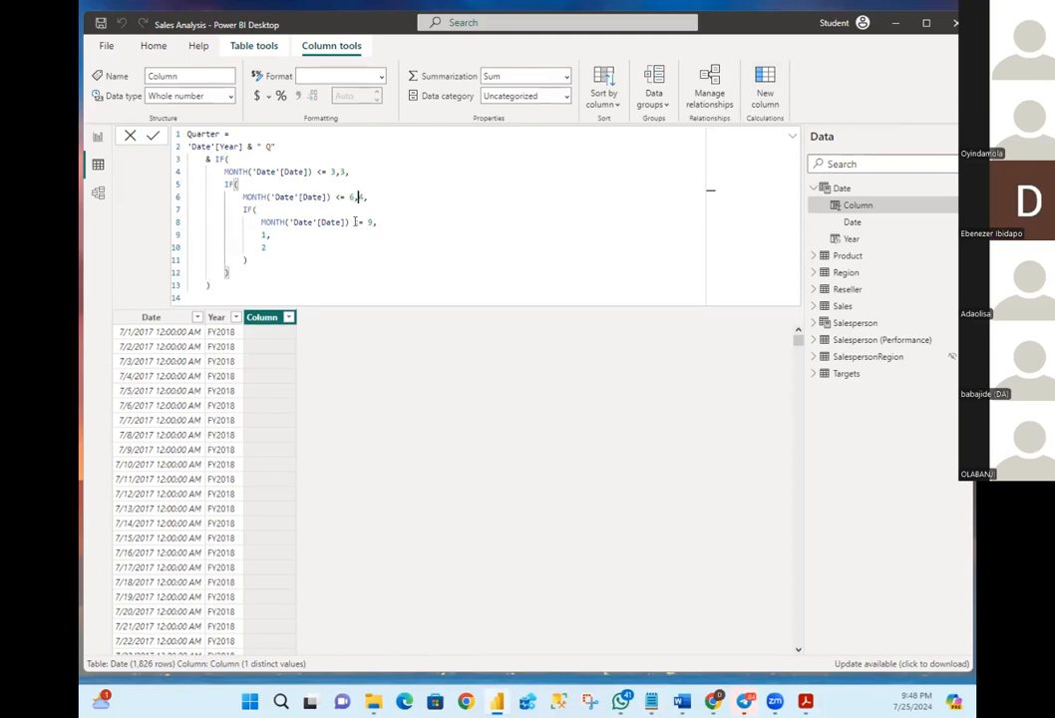
Bring the results 1 and 2 in the Quarter formula onto the same line as the MONTH <= 9 condition
{"action": "left_click", "coordinate": [261, 234]}
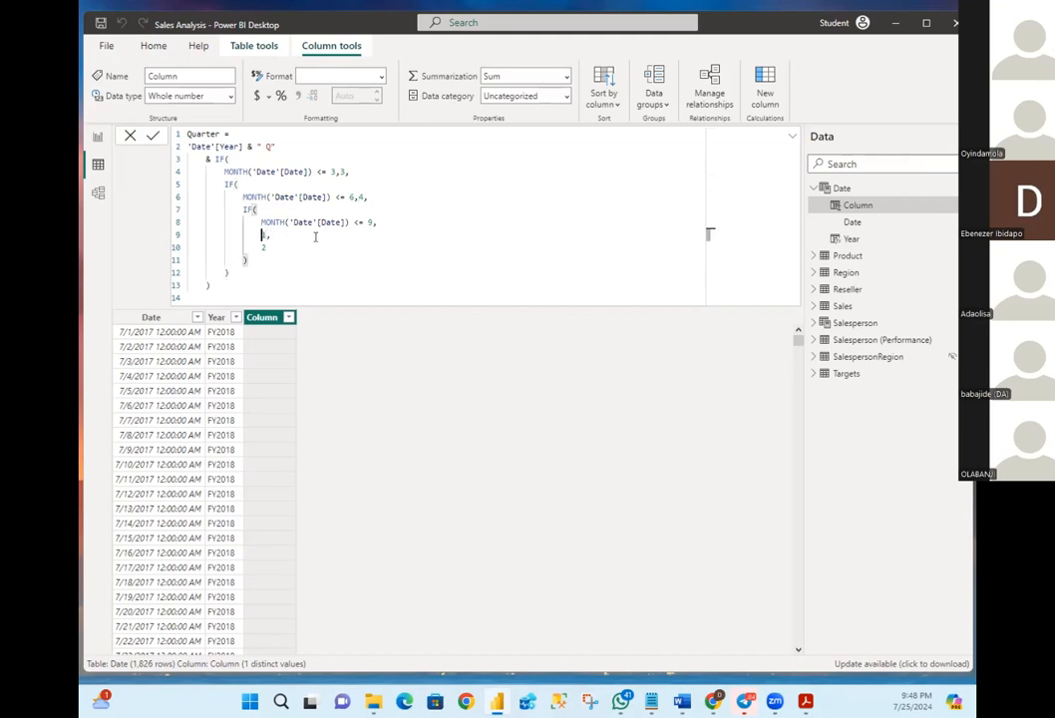
{"action": "key", "text": "BackSpace"}
{"action": "key", "text": "BackSpace"}
{"action": "key", "text": "BackSpace"}
{"action": "key", "text": "BackSpace"}
{"action": "key", "text": "BackSpace"}
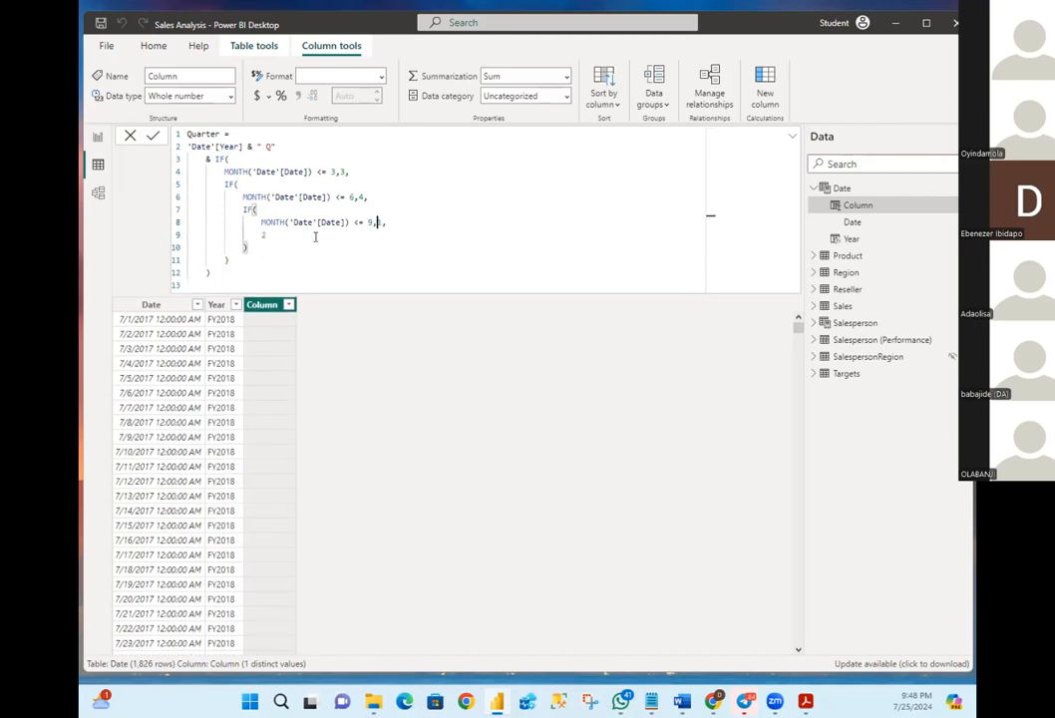
{"action": "key", "text": "Down"}
{"action": "key", "text": "BackSpace"}
{"action": "key", "text": "BackSpace"}
{"action": "key", "text": "BackSpace"}
{"action": "key", "text": "BackSpace"}
{"action": "key", "text": "BackSpace"}
{"action": "key", "text": "BackSpace"}
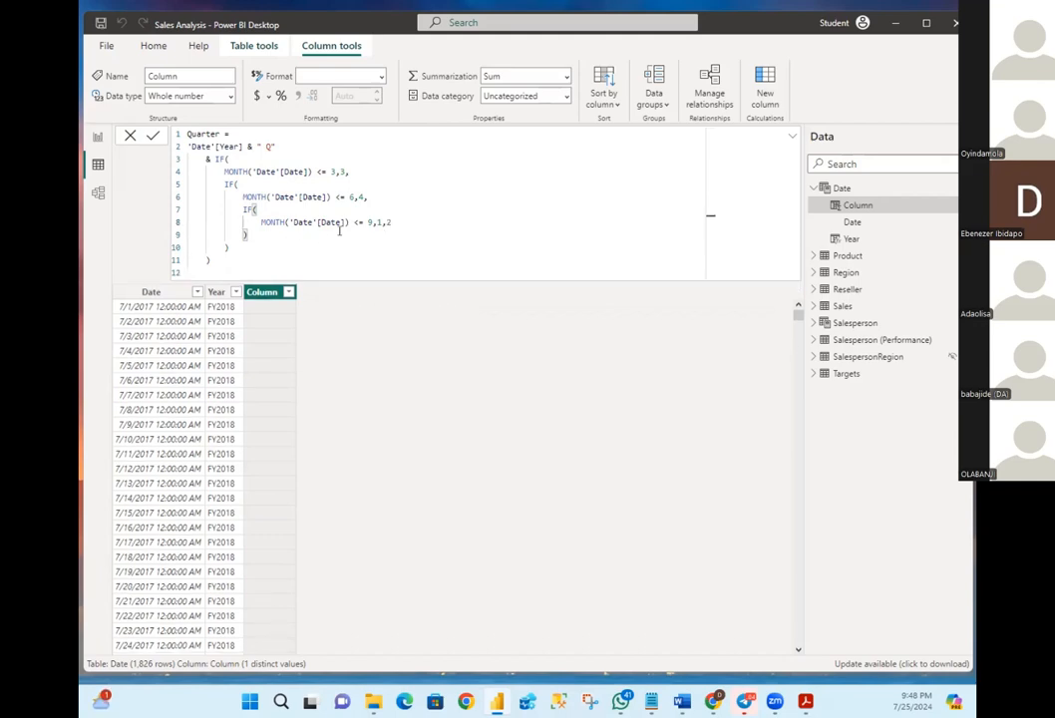
Commit the Quarter column's formula and review the column's distinct values
{"action": "left_click", "coordinate": [400, 256]}
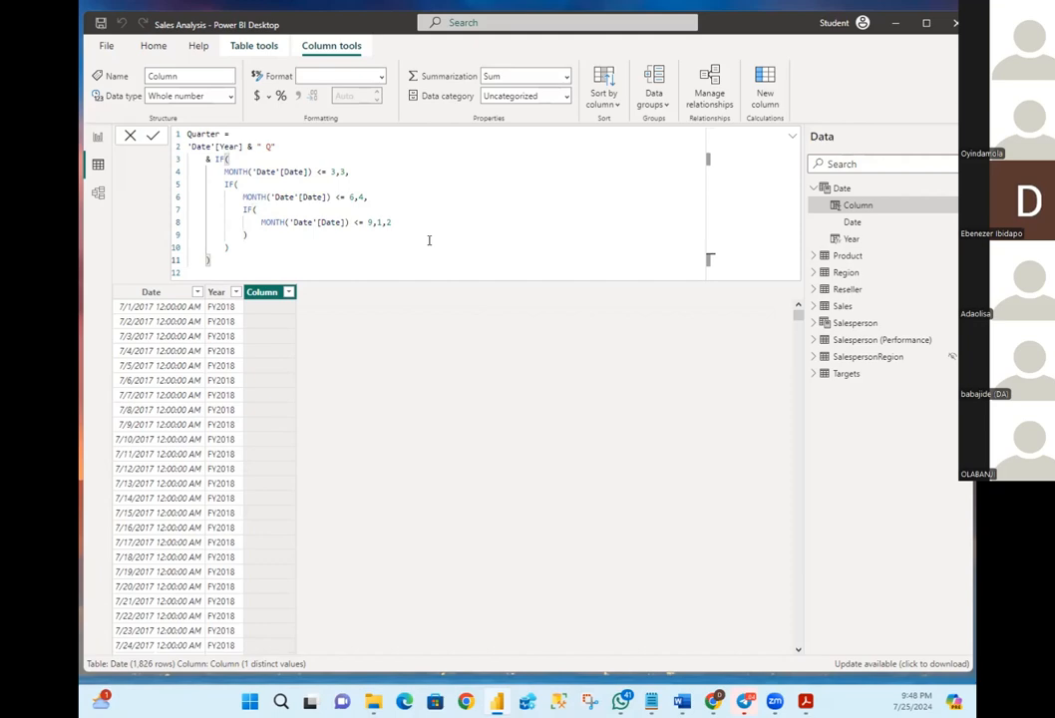
{"action": "key", "text": "Return"}
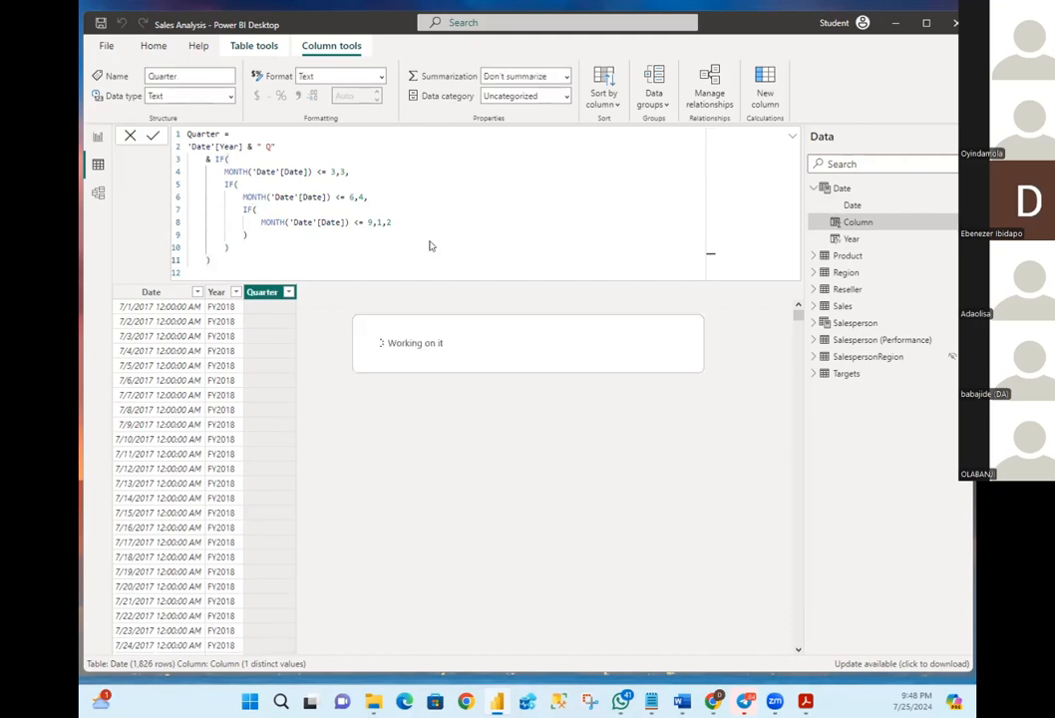
{"action": "left_click", "coordinate": [288, 292]}
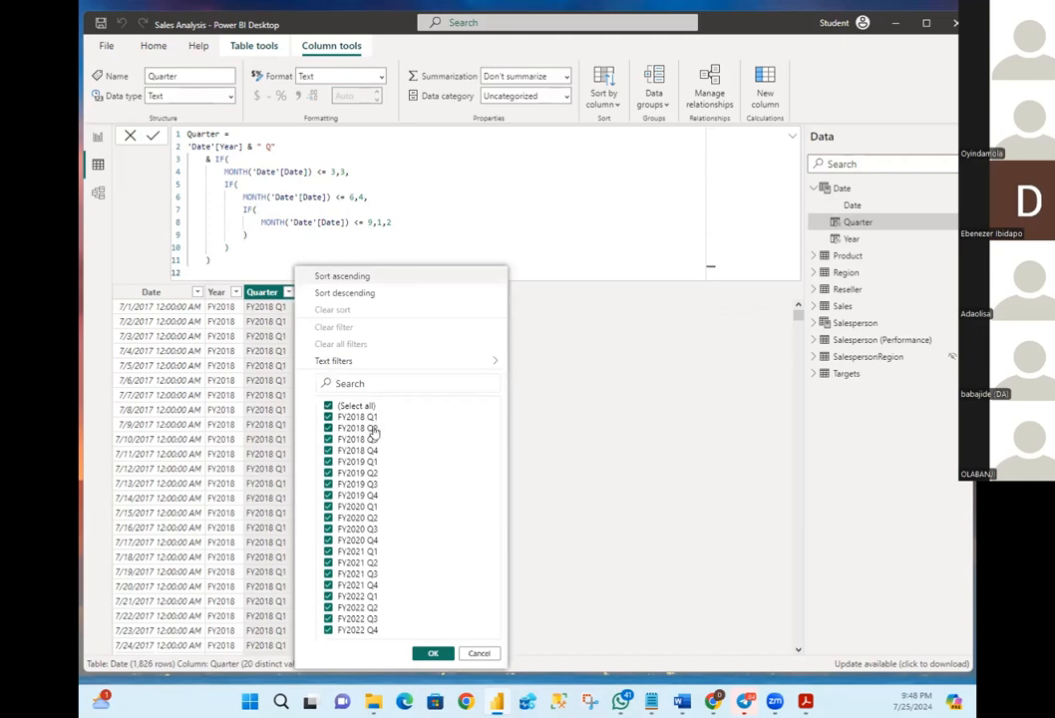
{"action": "left_click", "coordinate": [433, 654]}
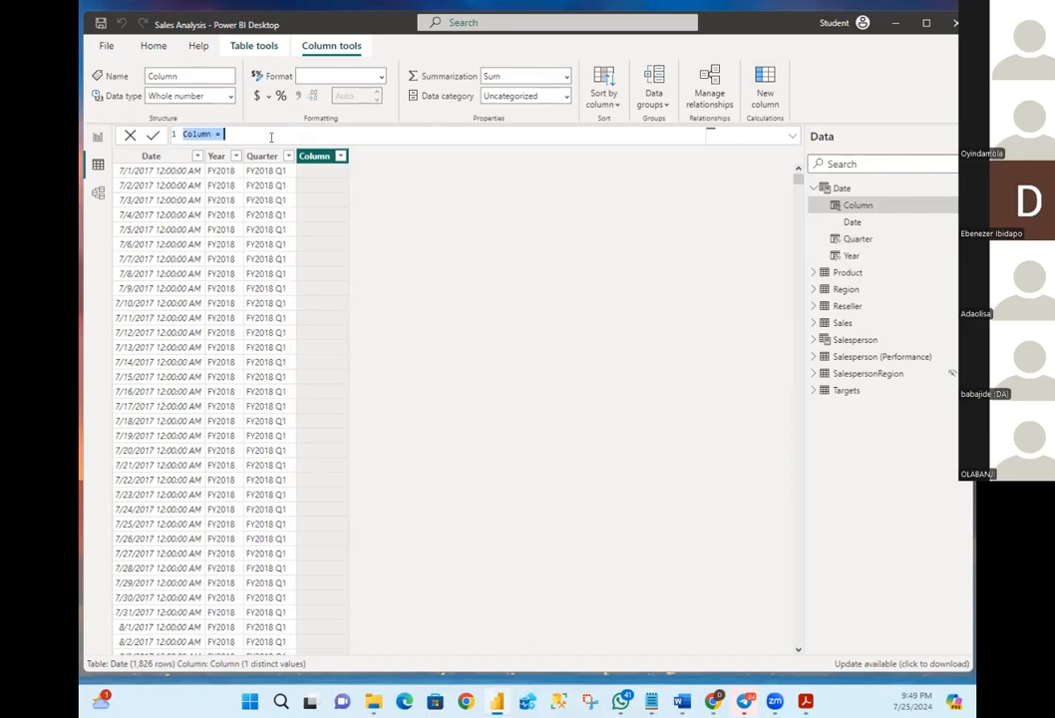
Define the Date table's next calculated column as Month = FORMAT('Date'[Date], "yyyy MMM")
{"action": "type", "text": "Month = FORMAT('Date'[Date], \"yyyy MMM\")"}
{"action": "key", "text": "BackSpace"}
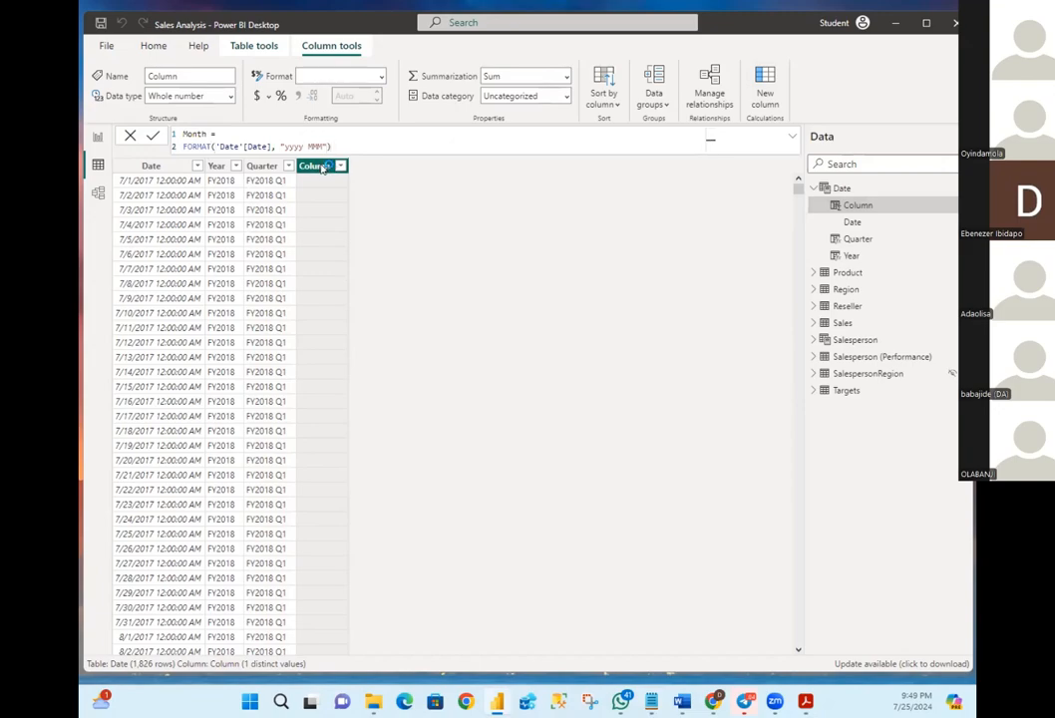
{"action": "key", "text": "Return"}
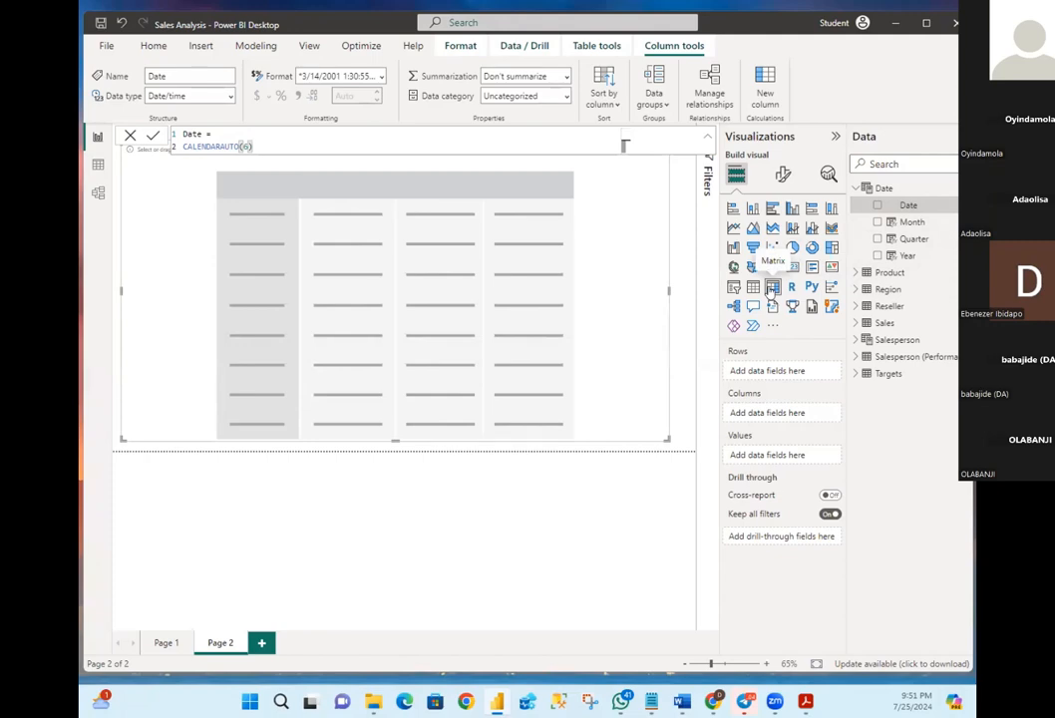
Review the Date table's columns and the CALENDARAUTO(6) formula behind its Date column
{"action": "left_click", "coordinate": [99, 164]}
{"action": "left_click", "coordinate": [151, 166]}
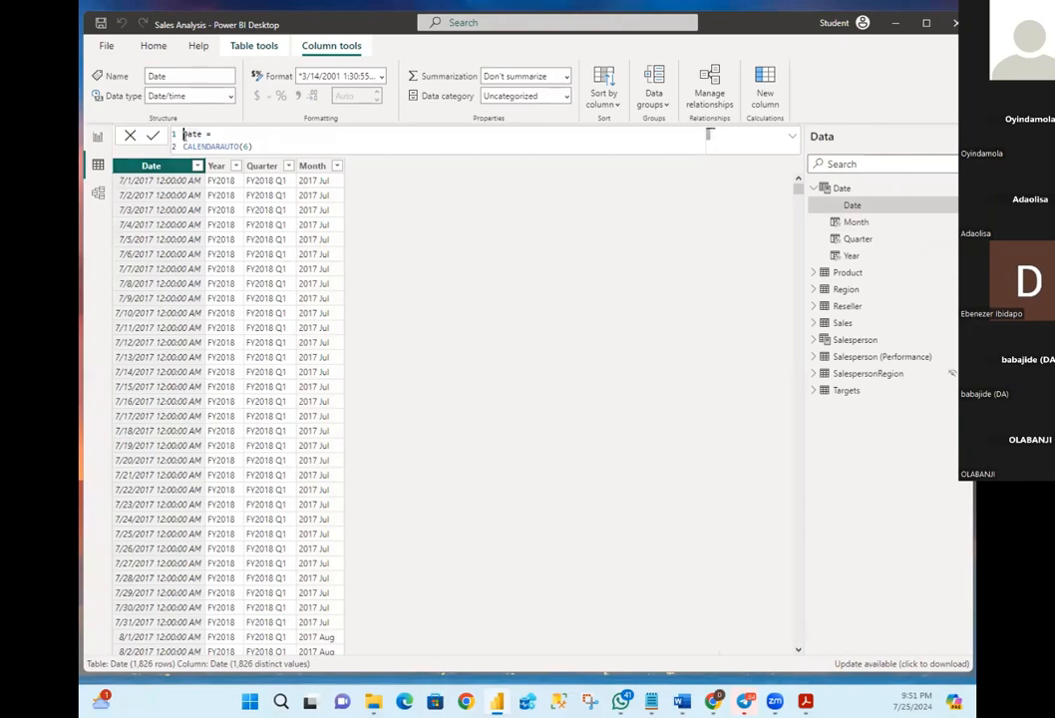
{"action": "left_click", "coordinate": [222, 134]}
{"action": "key", "text": "BackSpace"}
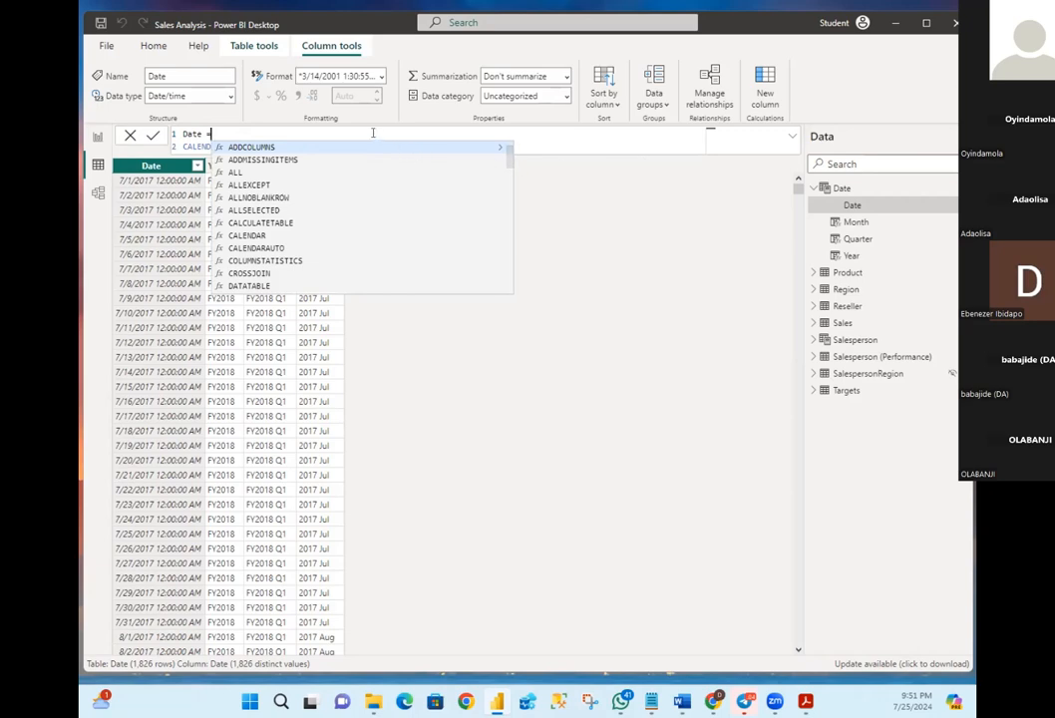
{"action": "left_click", "coordinate": [564, 194]}
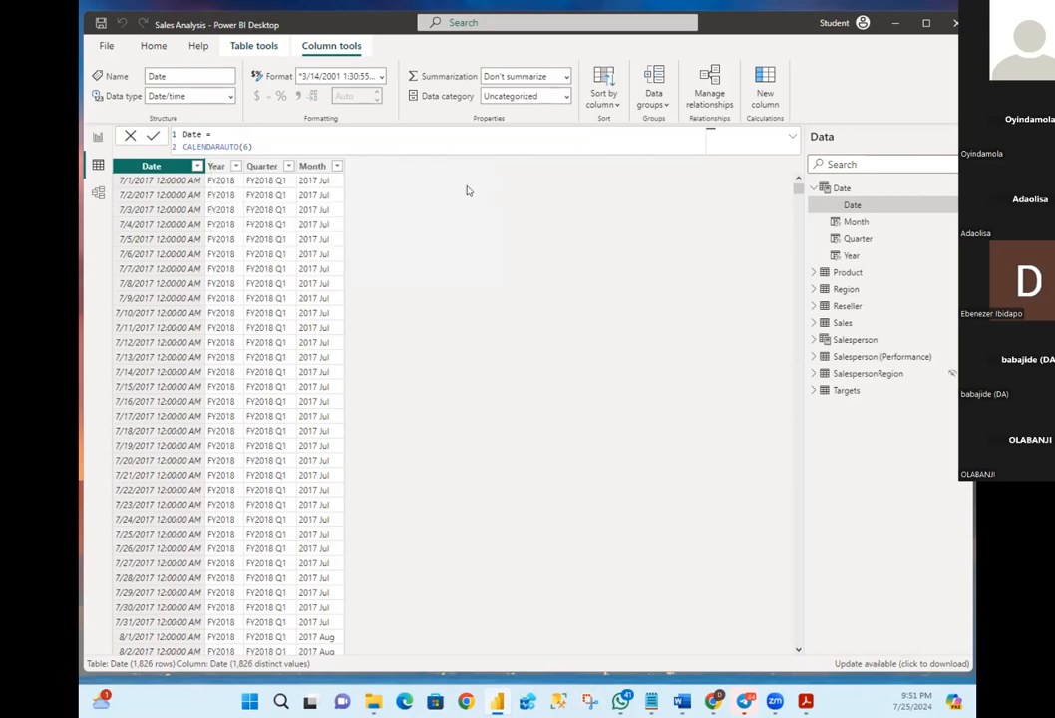
{"action": "left_click", "coordinate": [301, 141]}
Add the Date table's Year and Month fields as rows of the matrix on report Page 2
{"action": "left_click", "coordinate": [95, 136]}
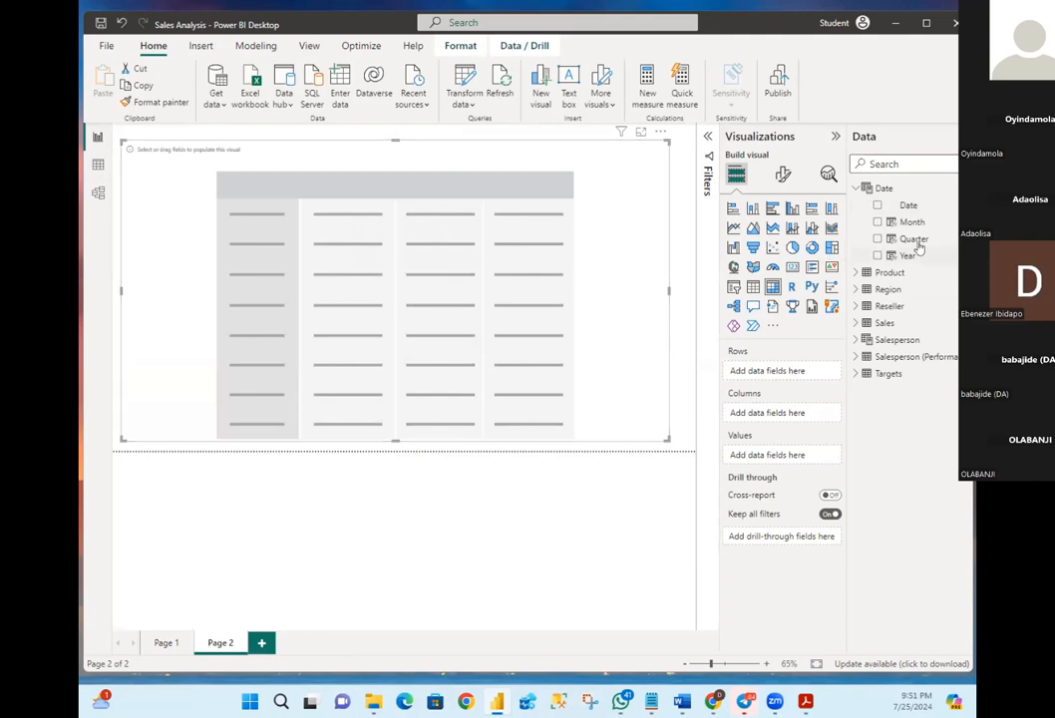
{"action": "left_click_drag", "start_coordinate": [891, 259], "coordinate": [766, 372]}
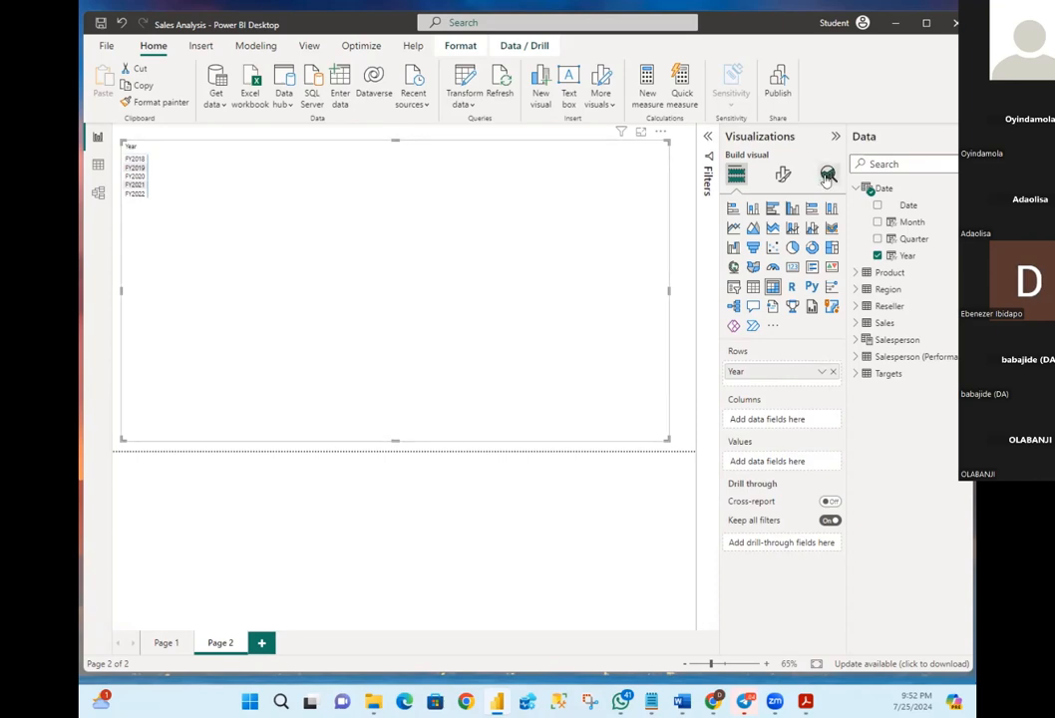
{"action": "left_click_drag", "start_coordinate": [913, 222], "coordinate": [802, 375]}
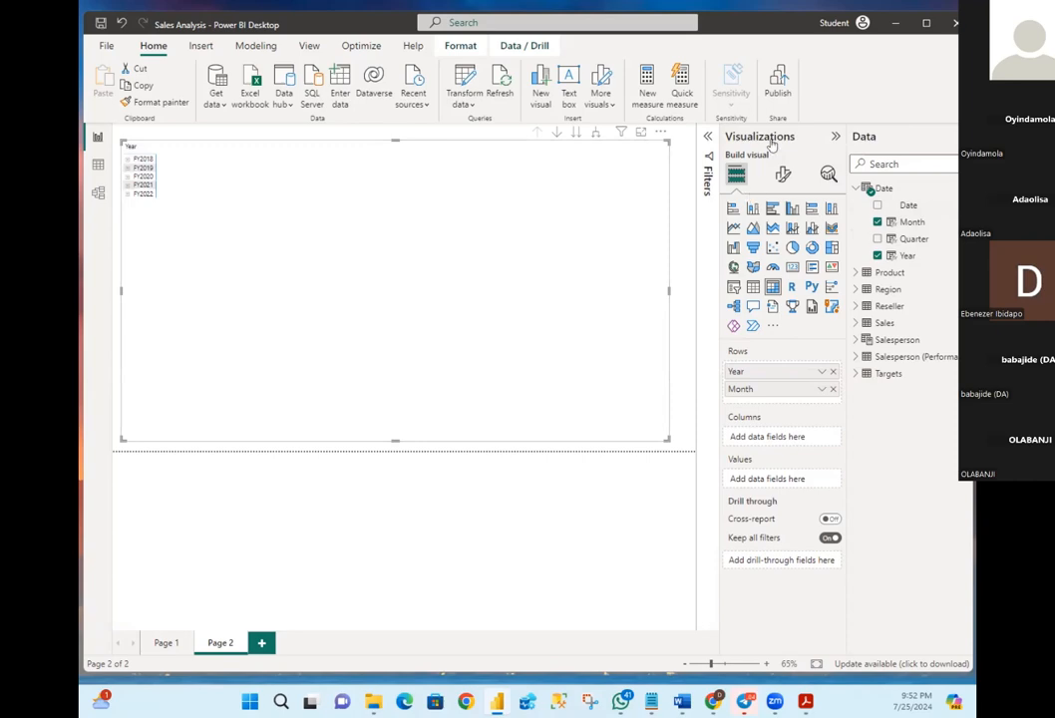
Format the matrix's column headers in bold Times New Roman at size 20
{"action": "left_click", "coordinate": [784, 176]}
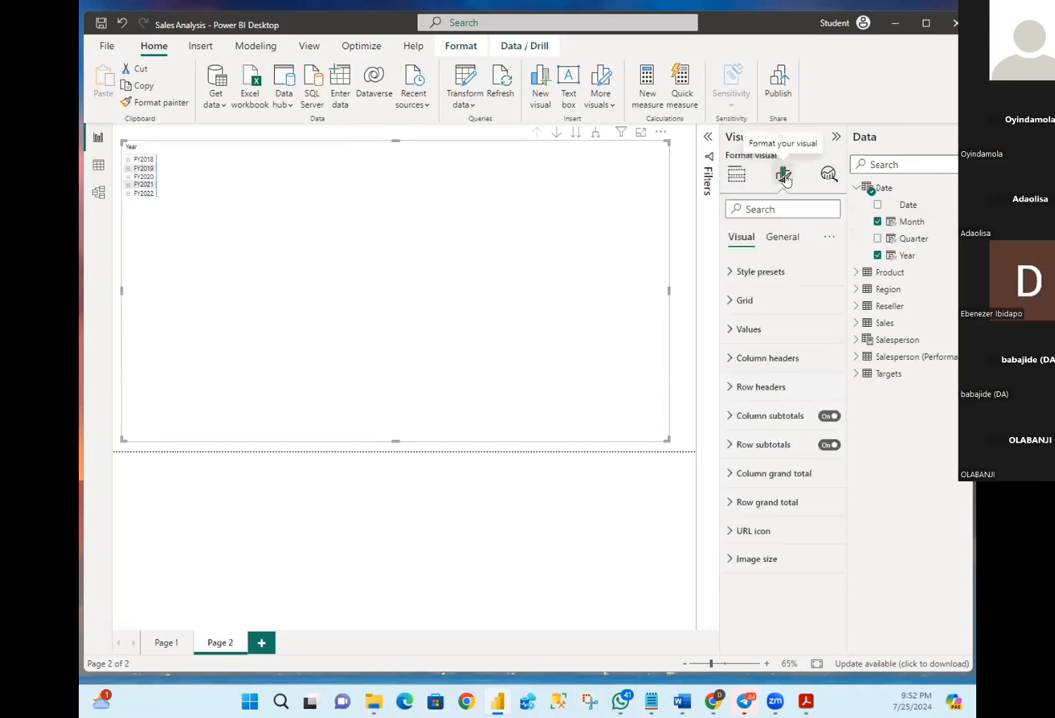
{"action": "left_click", "coordinate": [731, 361]}
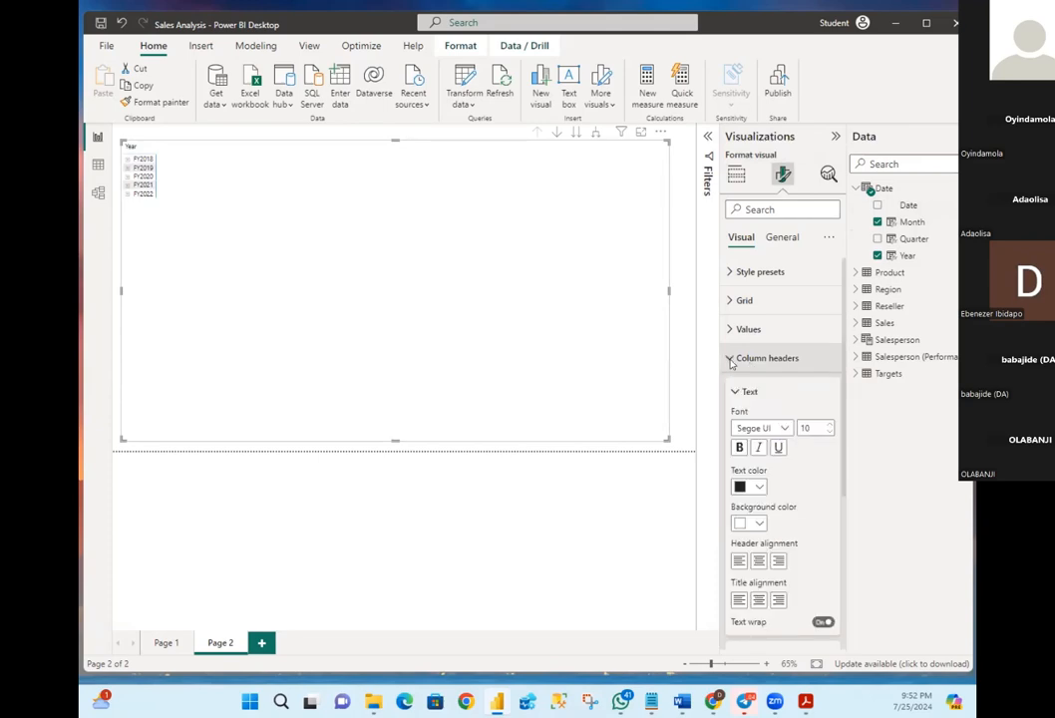
{"action": "left_click", "coordinate": [786, 428]}
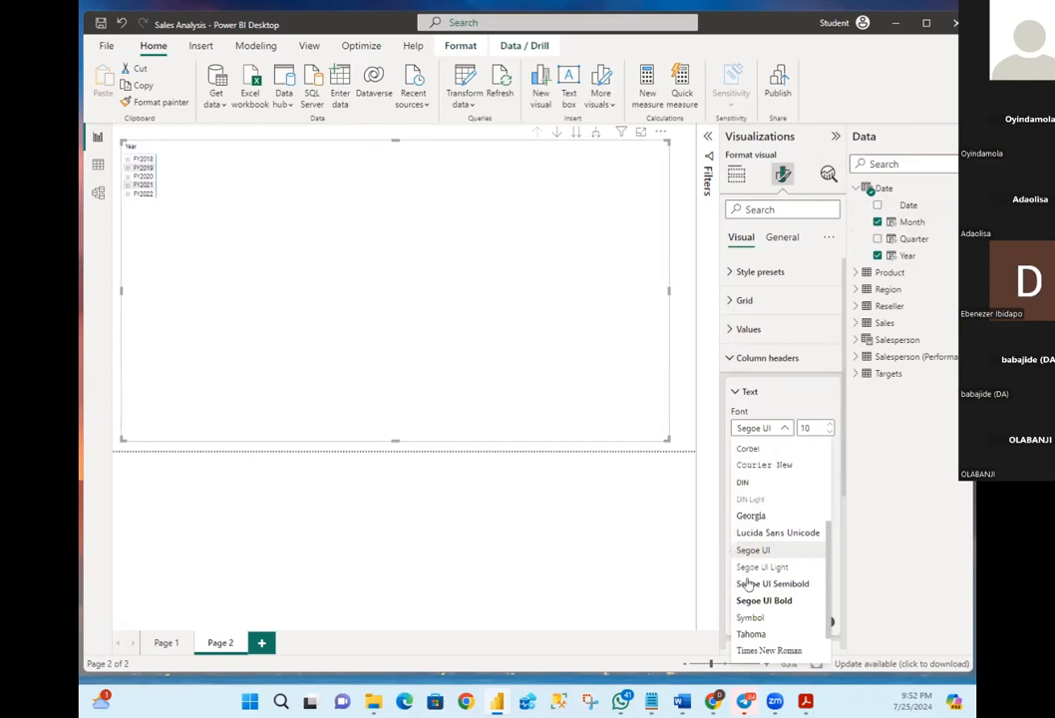
{"action": "left_click", "coordinate": [761, 648]}
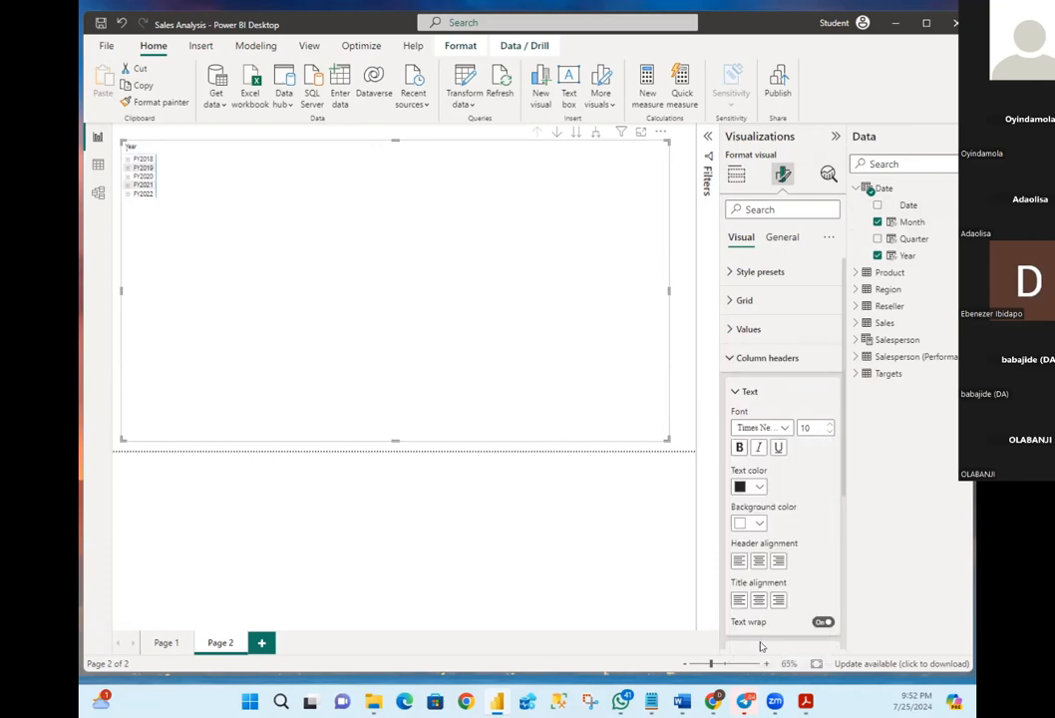
{"action": "left_click", "coordinate": [815, 427]}
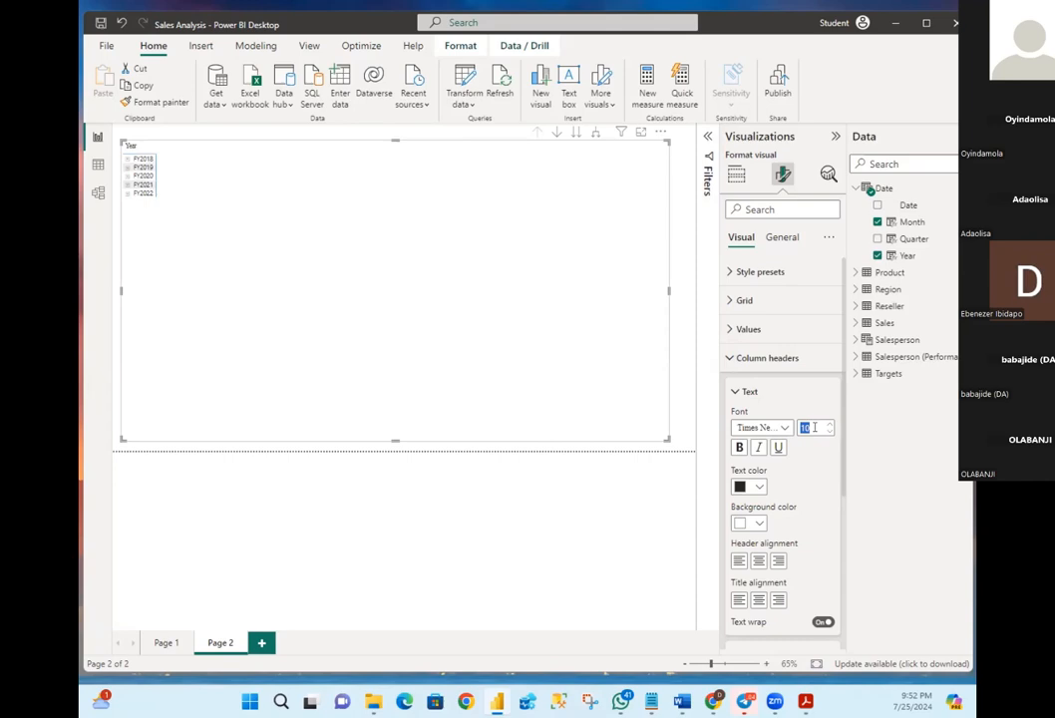
{"action": "type", "text": "20"}
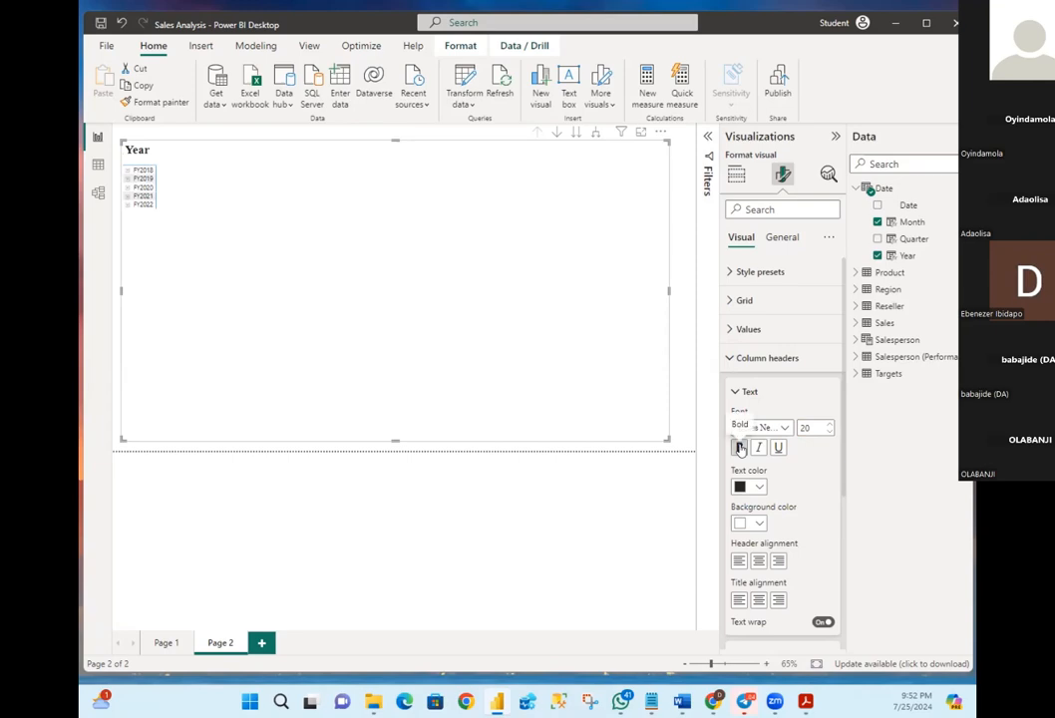
{"action": "left_click", "coordinate": [730, 359]}
Format the matrix's row headers in bold Times New Roman at size 20
{"action": "left_click", "coordinate": [731, 387]}
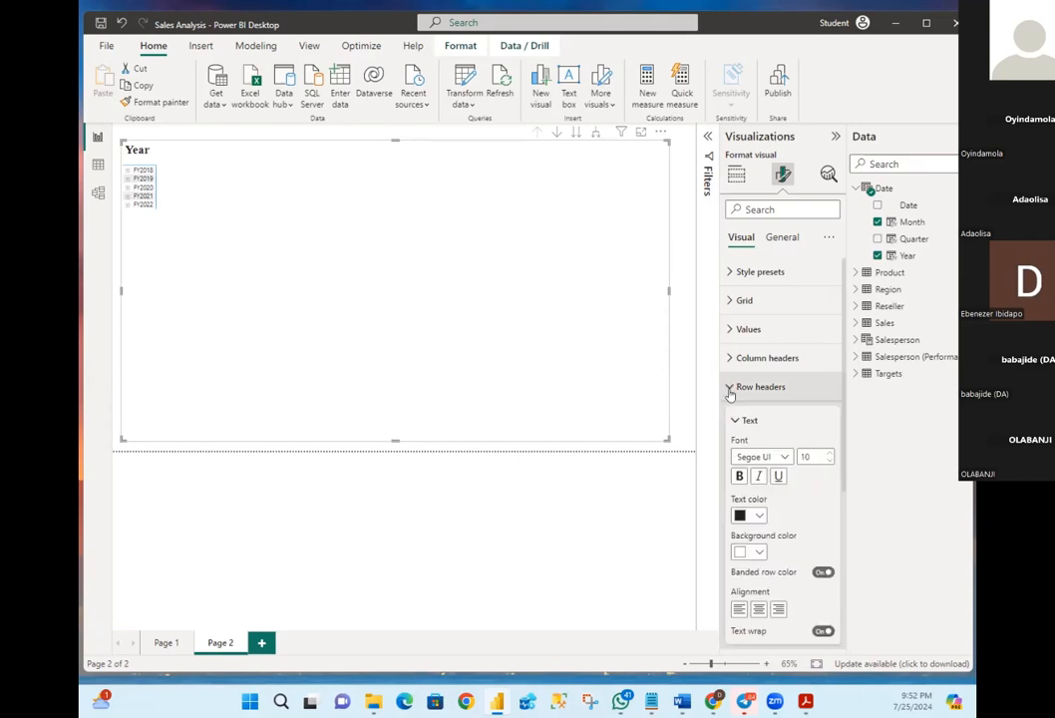
{"action": "left_click", "coordinate": [785, 457]}
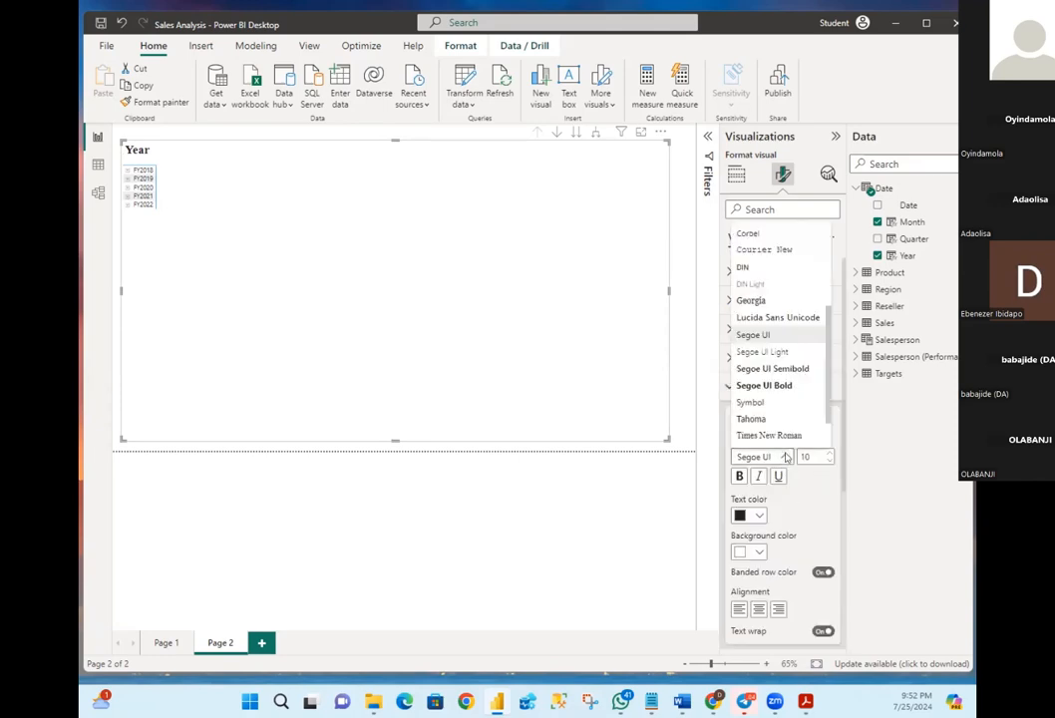
{"action": "left_click", "coordinate": [784, 436]}
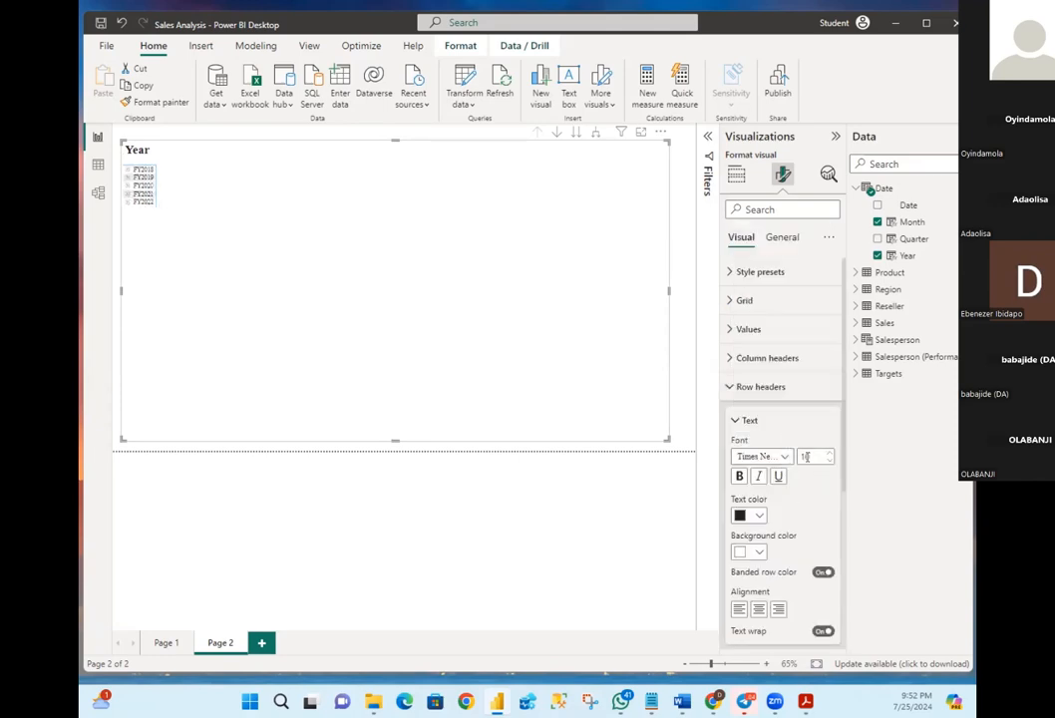
{"action": "double_click", "coordinate": [817, 455]}
{"action": "type", "text": "20"}
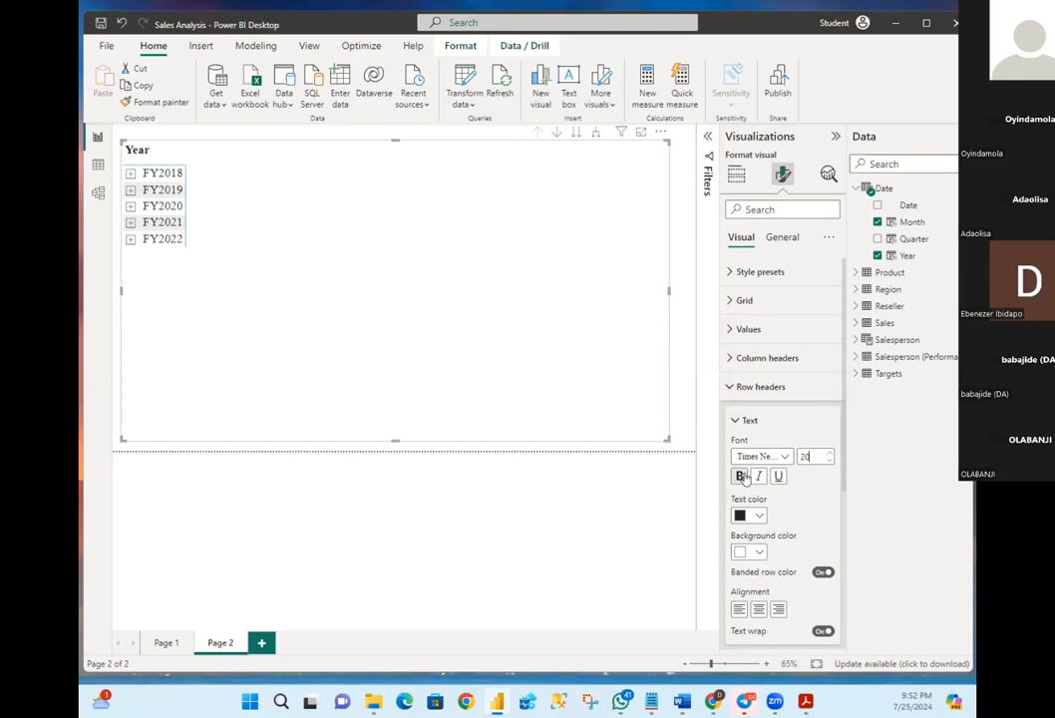
{"action": "left_click", "coordinate": [741, 477]}
{"action": "left_click", "coordinate": [731, 422]}
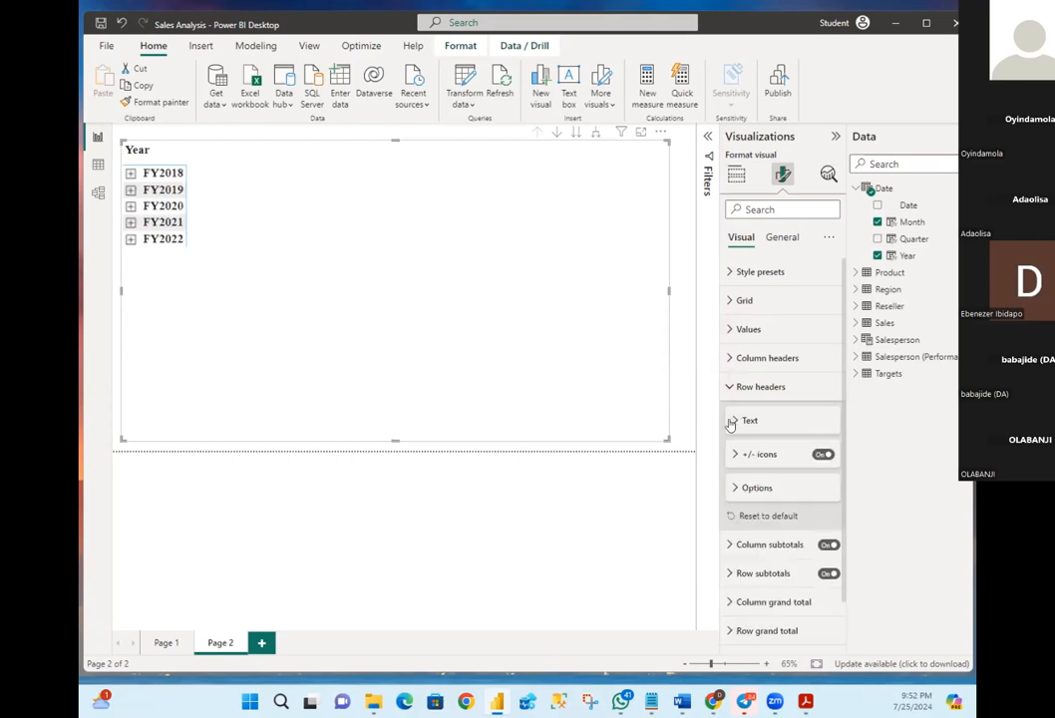
{"action": "left_click", "coordinate": [737, 389]}
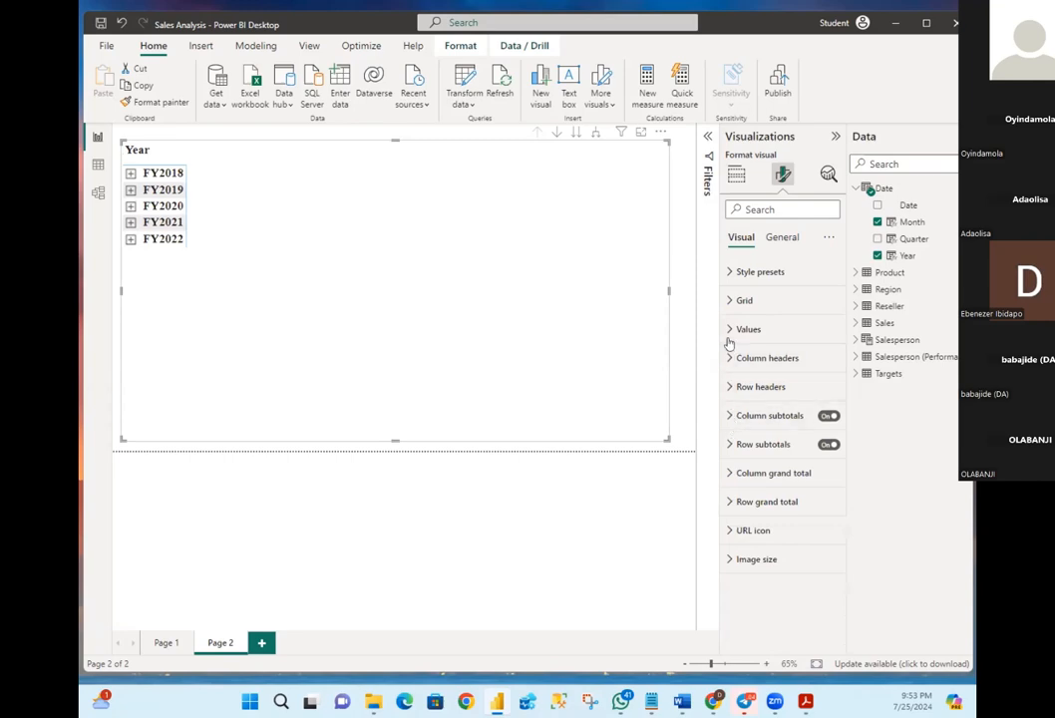
Set the matrix values' font to Times New Roman at size 18 and expand all year rows down to the month level
{"action": "left_click", "coordinate": [738, 329]}
{"action": "left_click", "coordinate": [778, 400]}
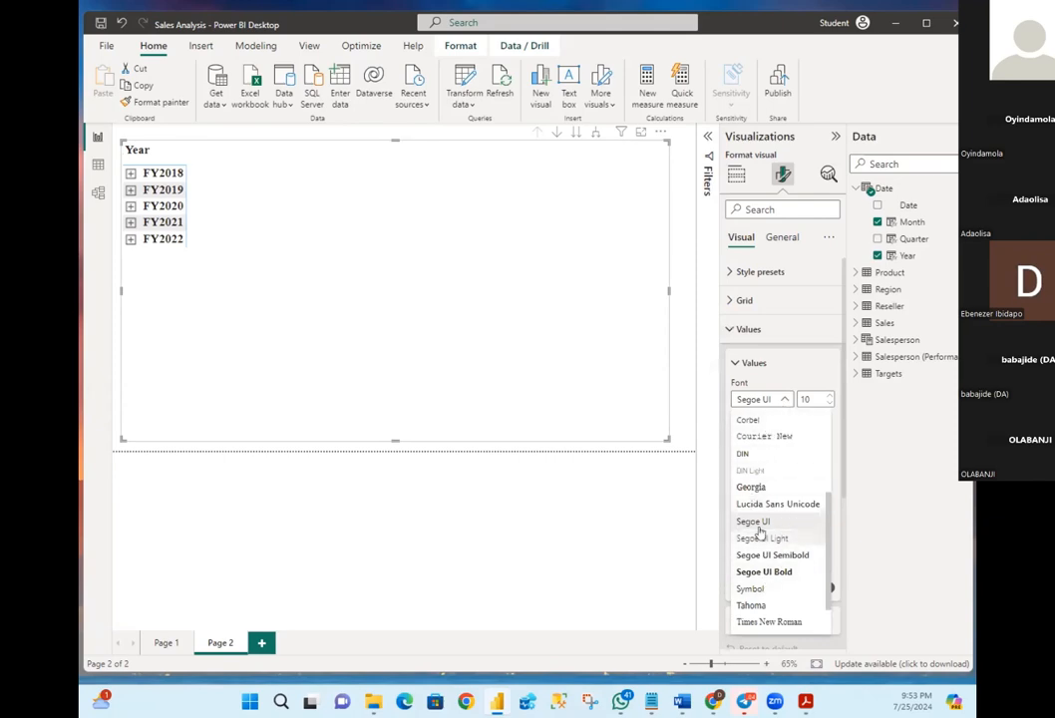
{"action": "left_click", "coordinate": [760, 621]}
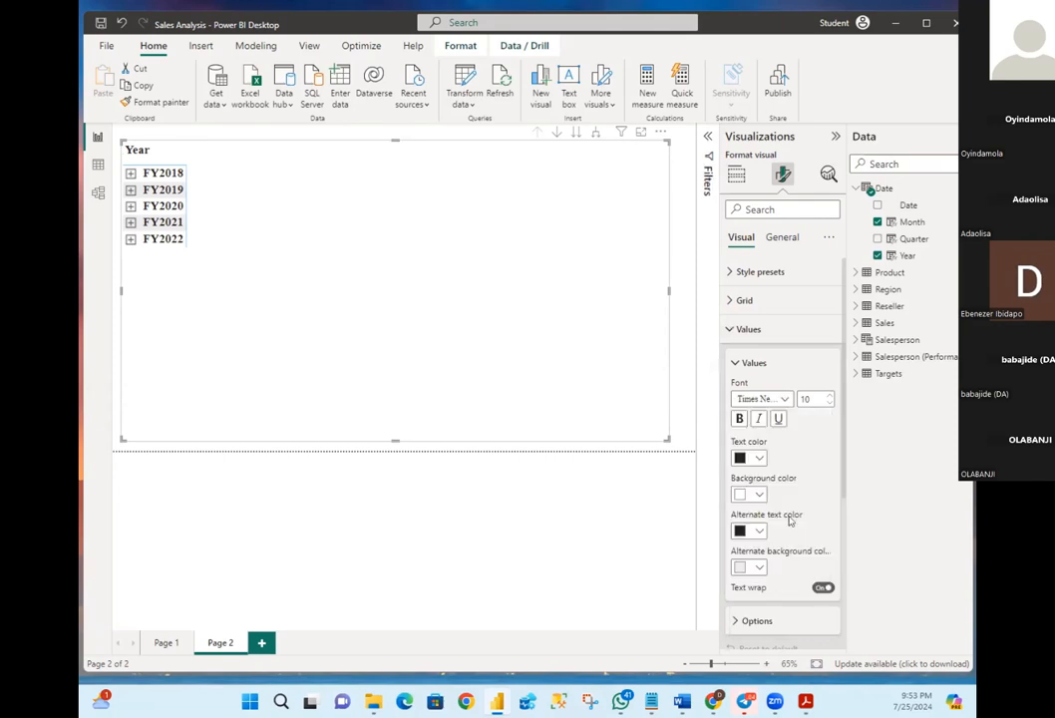
{"action": "left_click", "coordinate": [820, 399]}
{"action": "type", "text": "18"}
{"action": "left_click", "coordinate": [735, 363]}
{"action": "left_click", "coordinate": [729, 331]}
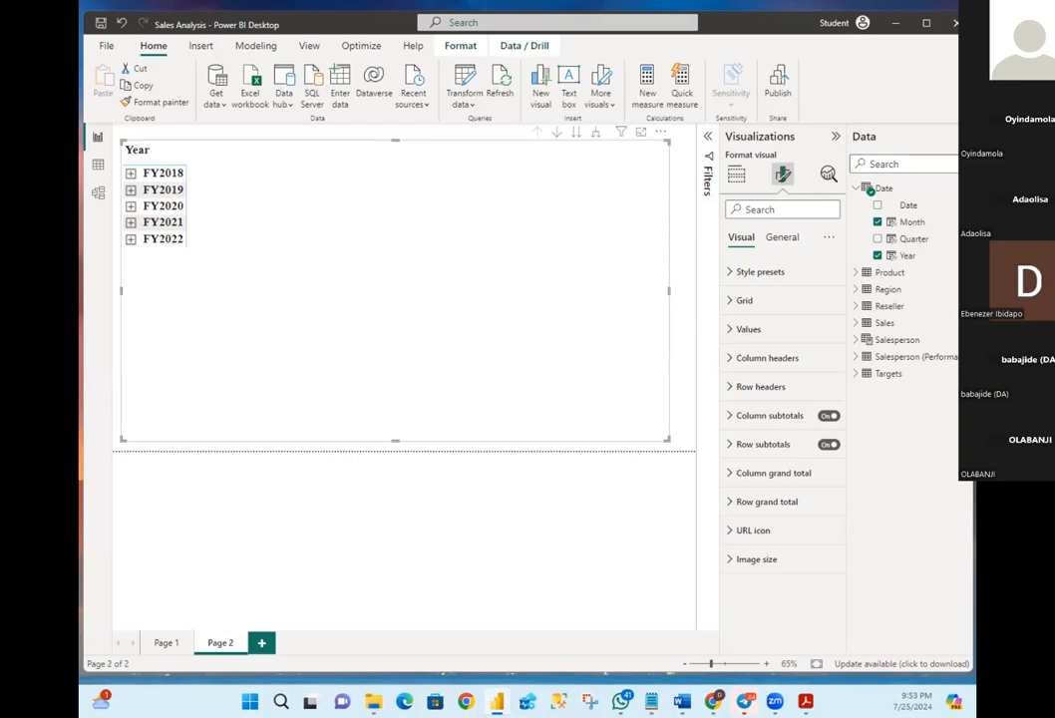
{"action": "left_click", "coordinate": [592, 134]}
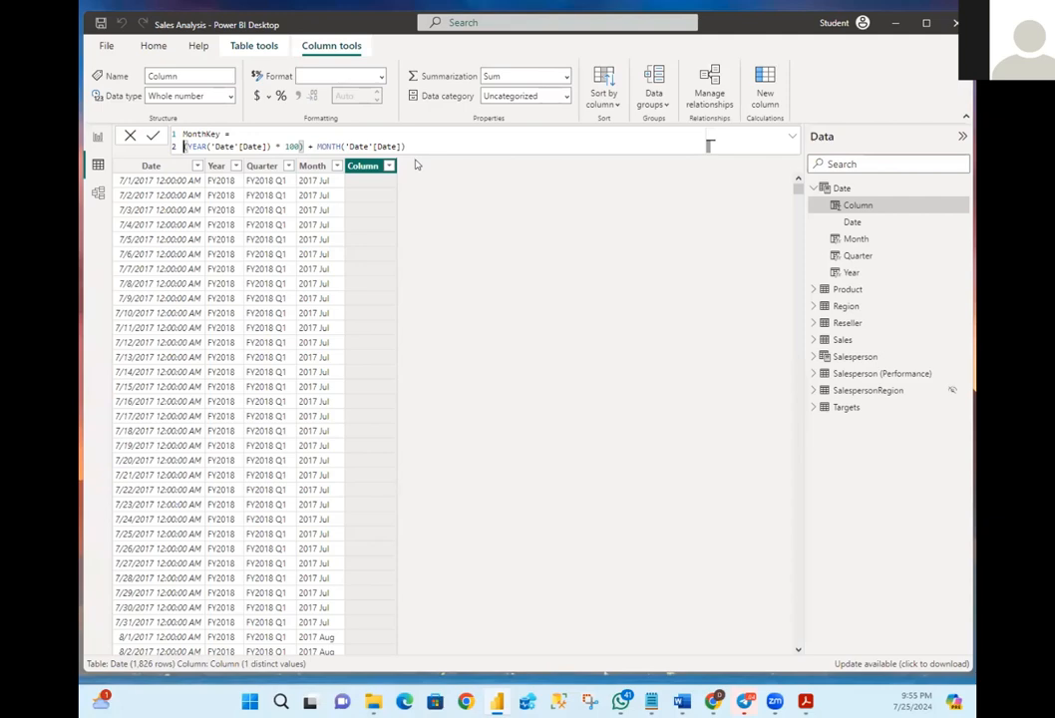
Commit the Date table's column MonthKey = (YEAR('Date'[Date]) * 100) + MONTH('Date'[Date]) and compare its values with the Month column
{"action": "key", "text": "Return"}
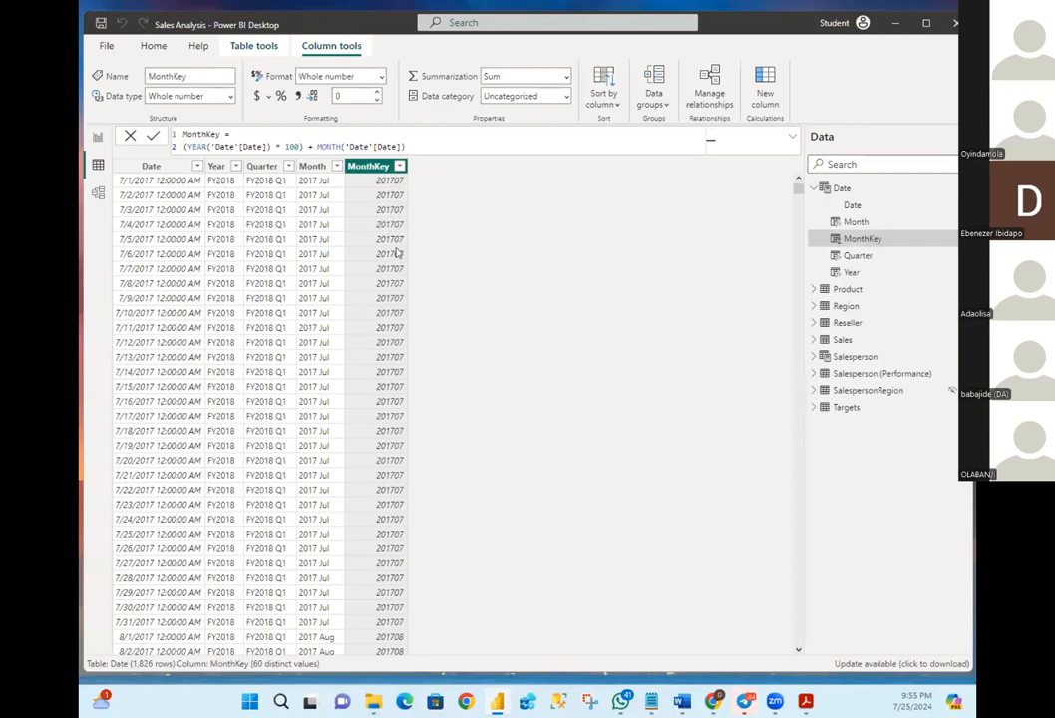
{"action": "scroll", "coordinate": [397, 254], "scroll_direction": "down", "scroll_amount": 1}
{"action": "scroll", "coordinate": [397, 253], "scroll_direction": "down", "scroll_amount": 20}
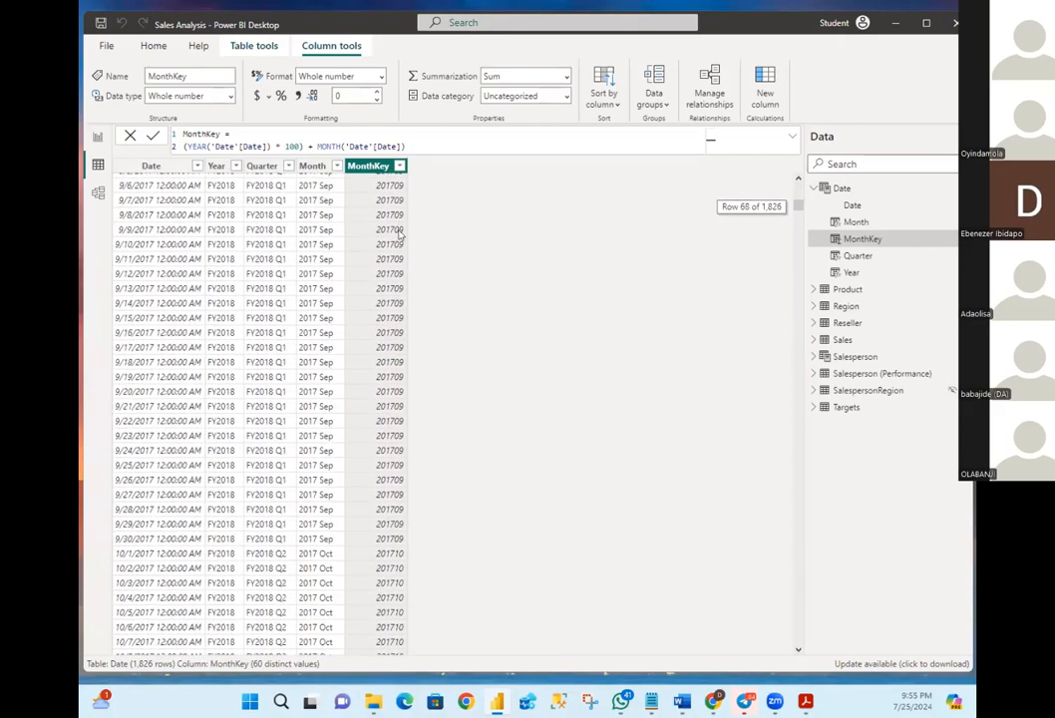
{"action": "scroll", "coordinate": [399, 243], "scroll_direction": "down", "scroll_amount": 20}
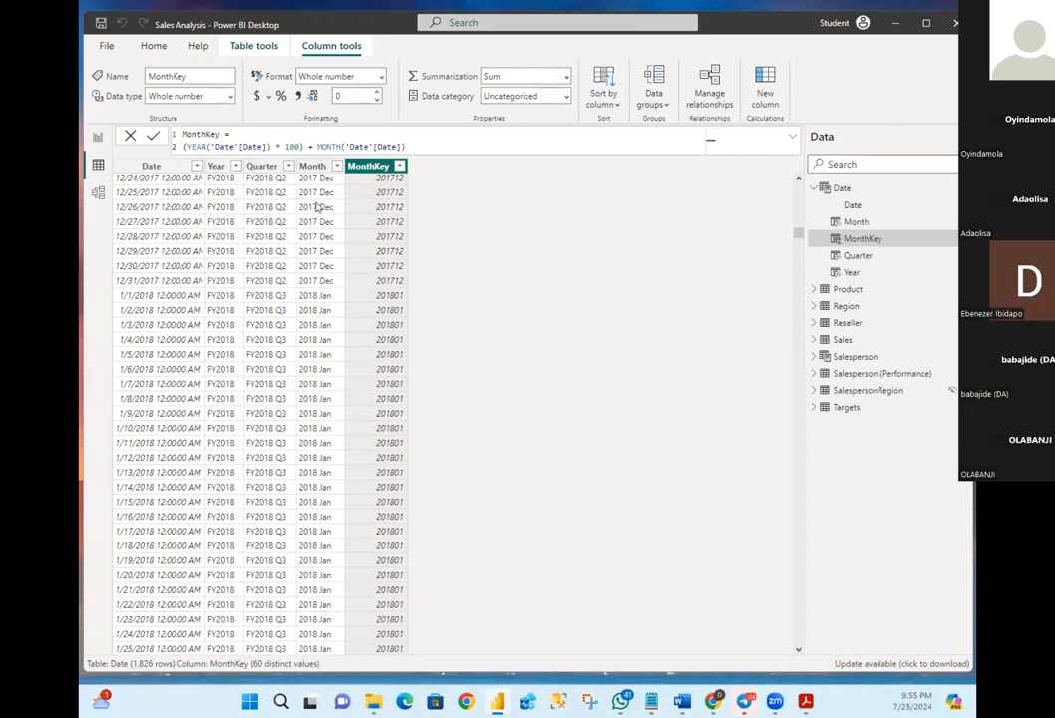
{"action": "scroll", "coordinate": [318, 200], "scroll_direction": "up", "scroll_amount": 5}
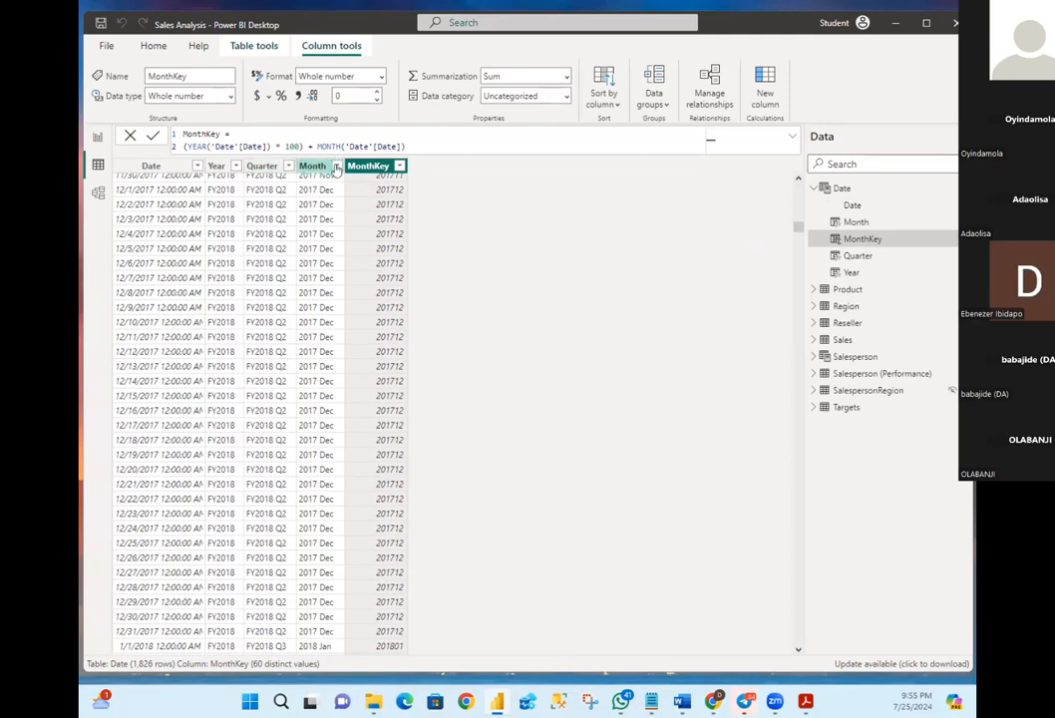
Delete the MonthKey column from the Date table
{"action": "right_click", "coordinate": [365, 170]}
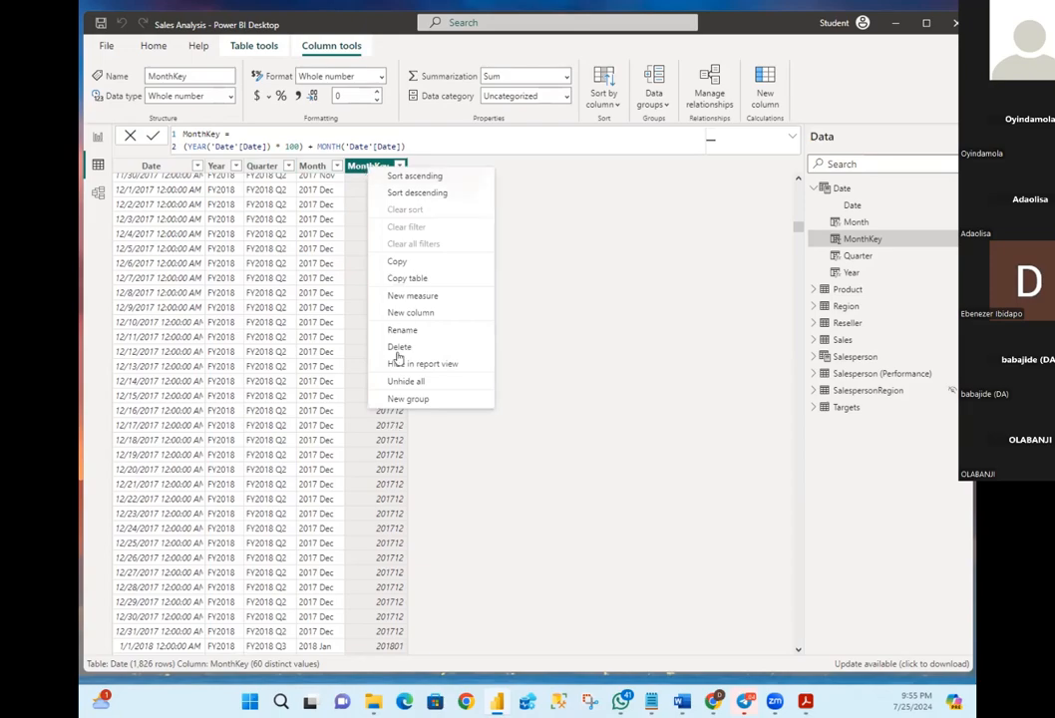
{"action": "left_click", "coordinate": [398, 349]}
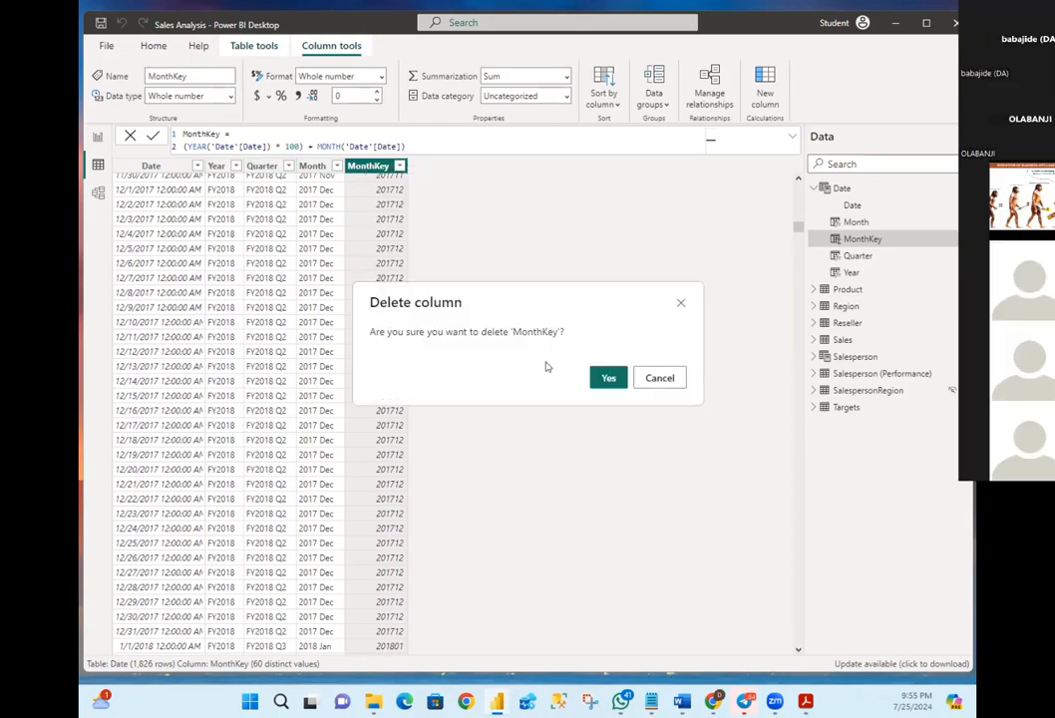
{"action": "left_click", "coordinate": [598, 378]}
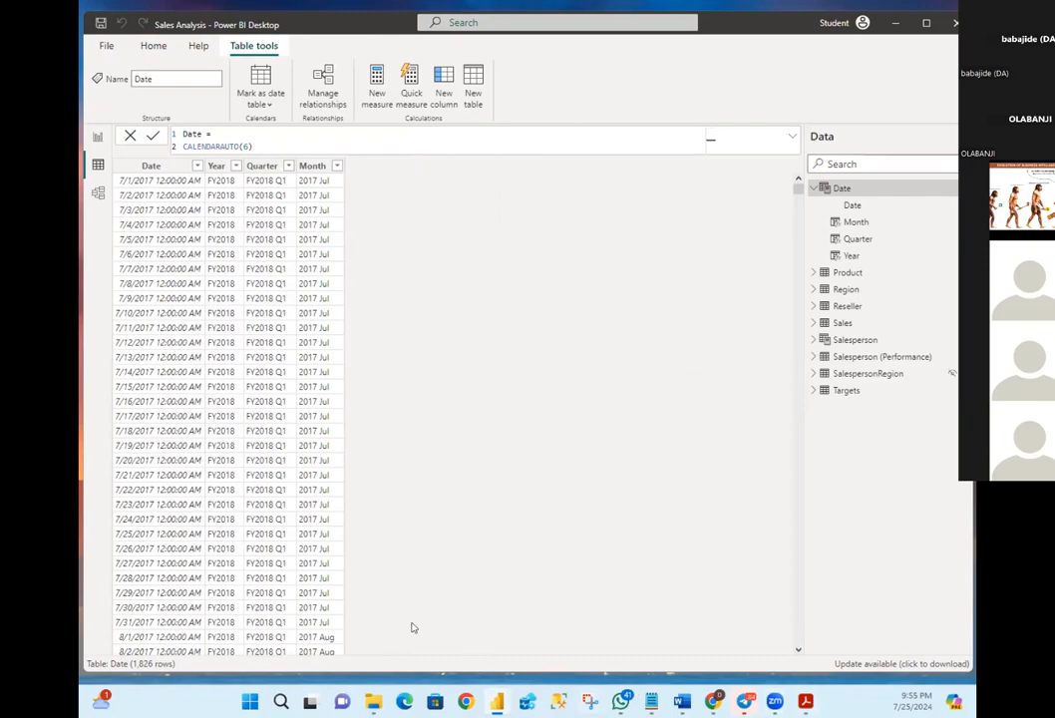
Examine the order of the months under each fiscal year in the Page 2 matrix
{"action": "left_click", "coordinate": [96, 135]}
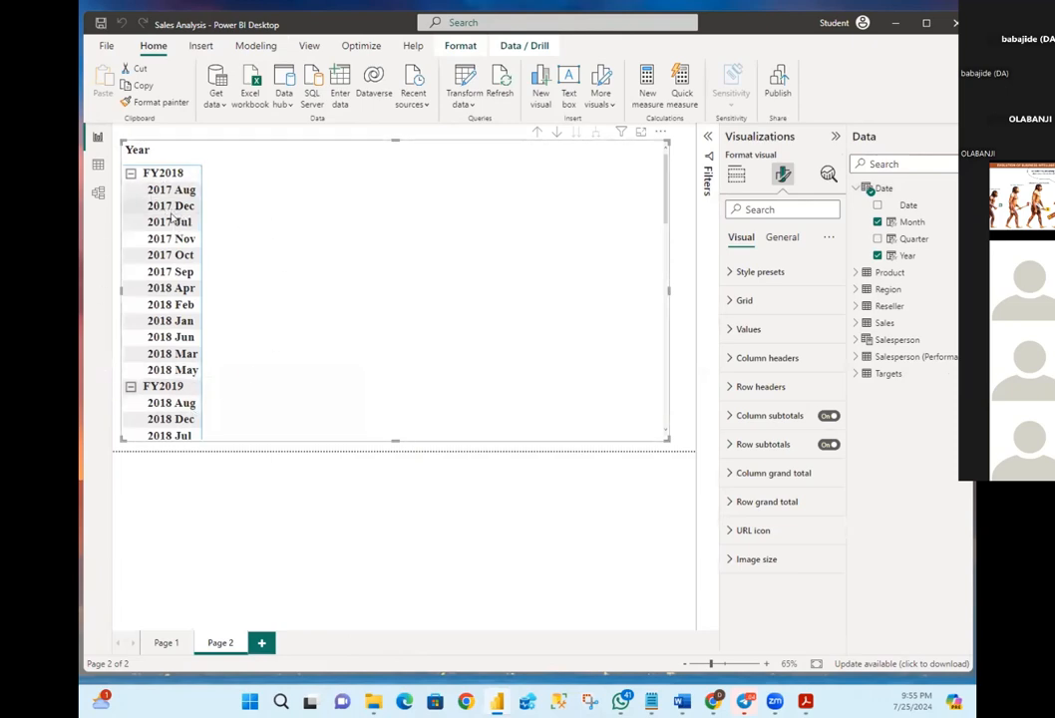
{"action": "scroll", "coordinate": [170, 210], "scroll_direction": "down", "scroll_amount": 10}
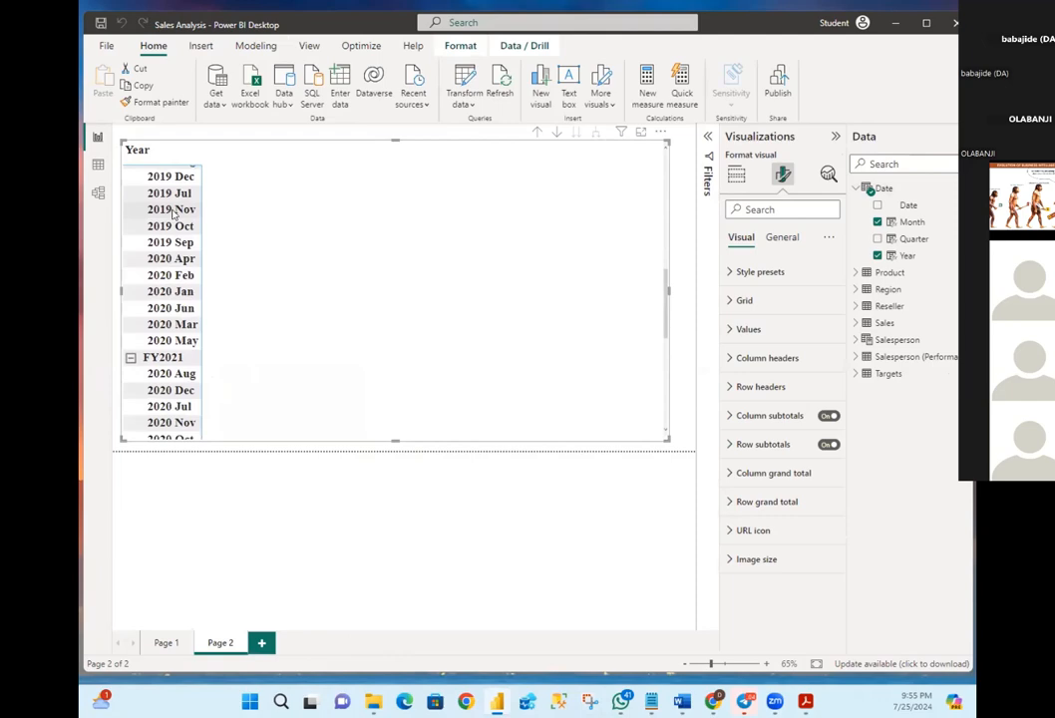
{"action": "scroll", "coordinate": [172, 212], "scroll_direction": "up", "scroll_amount": 10}
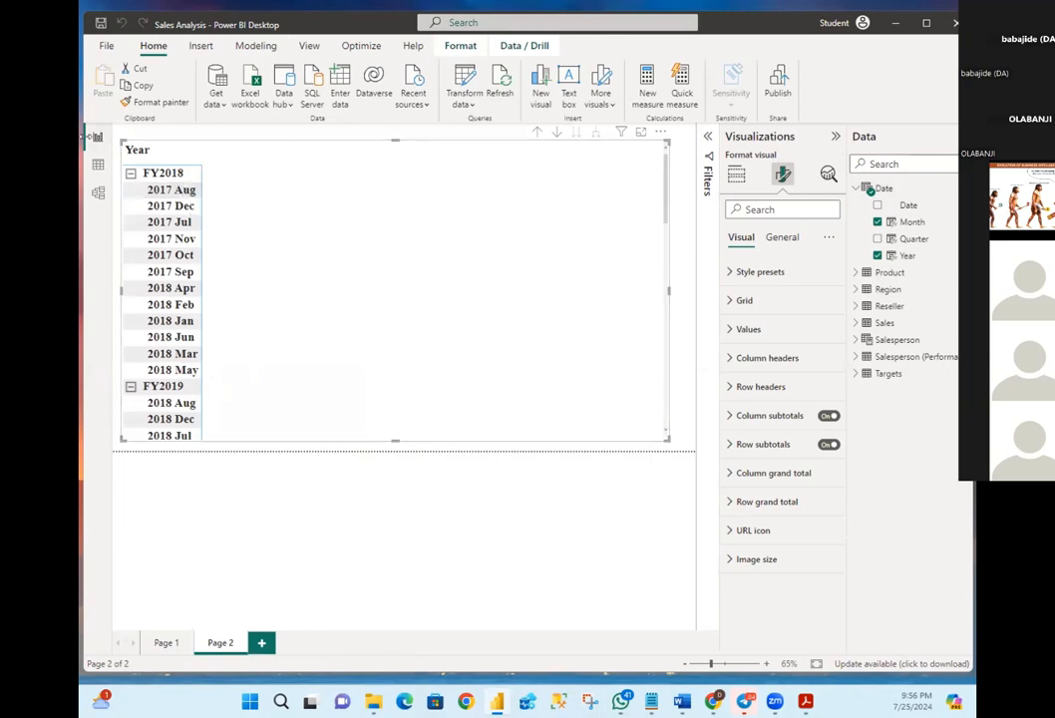
Add a calculated column to the Date table: MonthKey = (YEAR('Date'[Date]) * 100) + MONTH('Date'[Date]), with the expression on its own line
{"action": "left_click", "coordinate": [98, 163]}
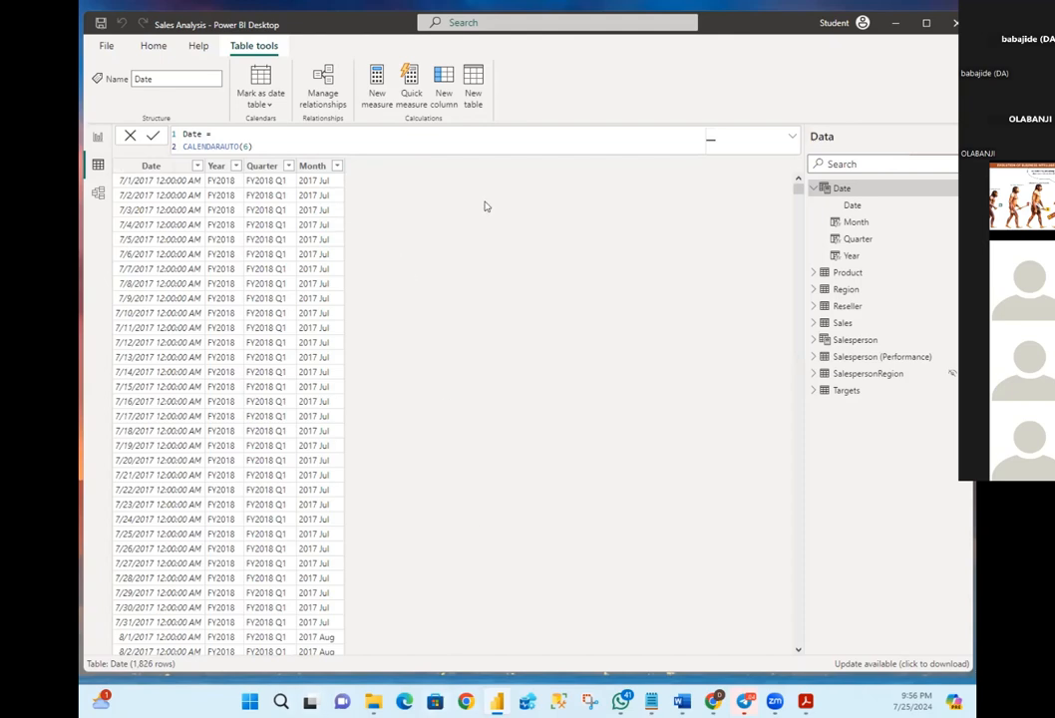
{"action": "left_click", "coordinate": [310, 167]}
{"action": "left_click", "coordinate": [441, 90]}
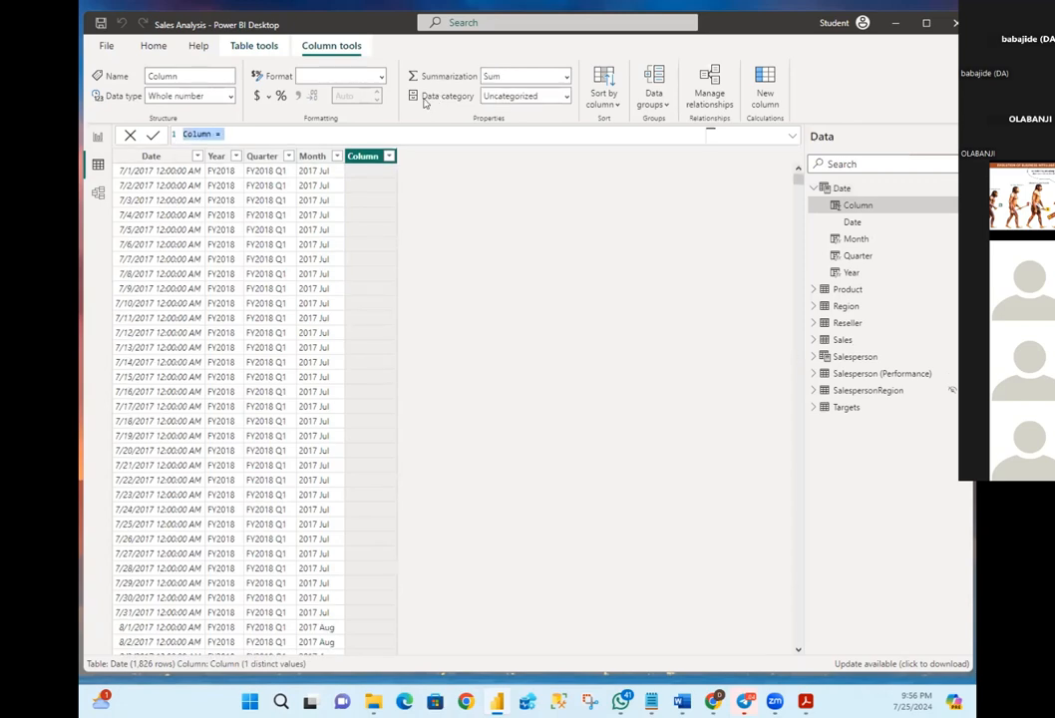
{"action": "key", "text": "BackSpace"}
{"action": "type", "text": "MonthKey = (YEAR('Date'[Date]) * 100) + MONTH('Date'[Date])"}
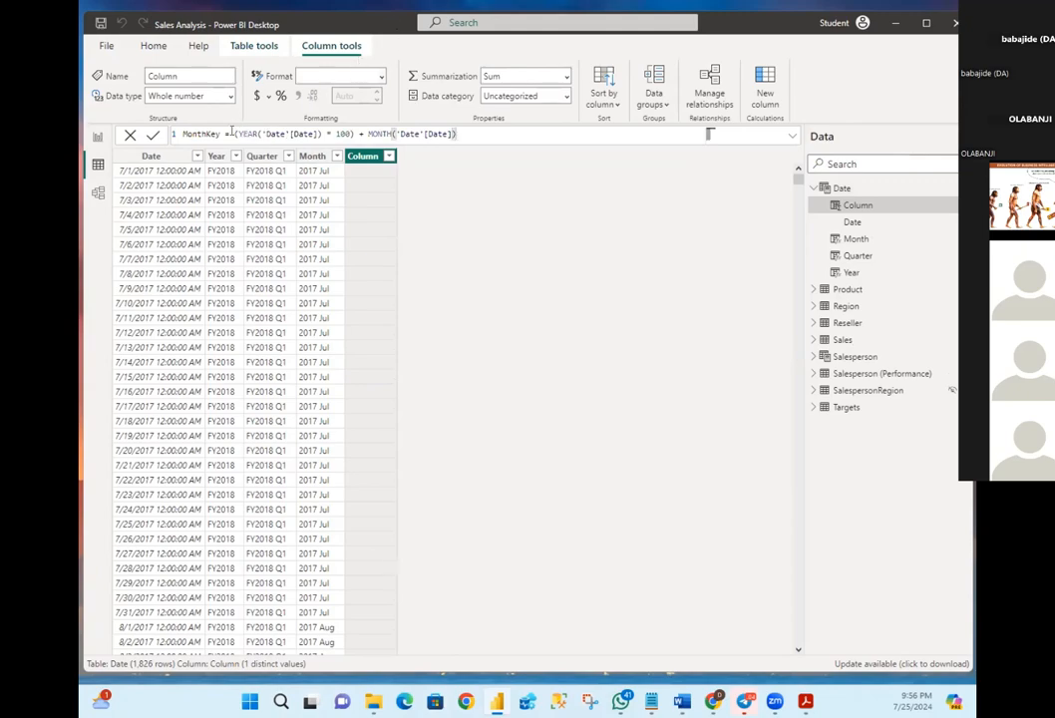
{"action": "left_click", "coordinate": [230, 133]}
{"action": "key", "text": "BackSpace"}
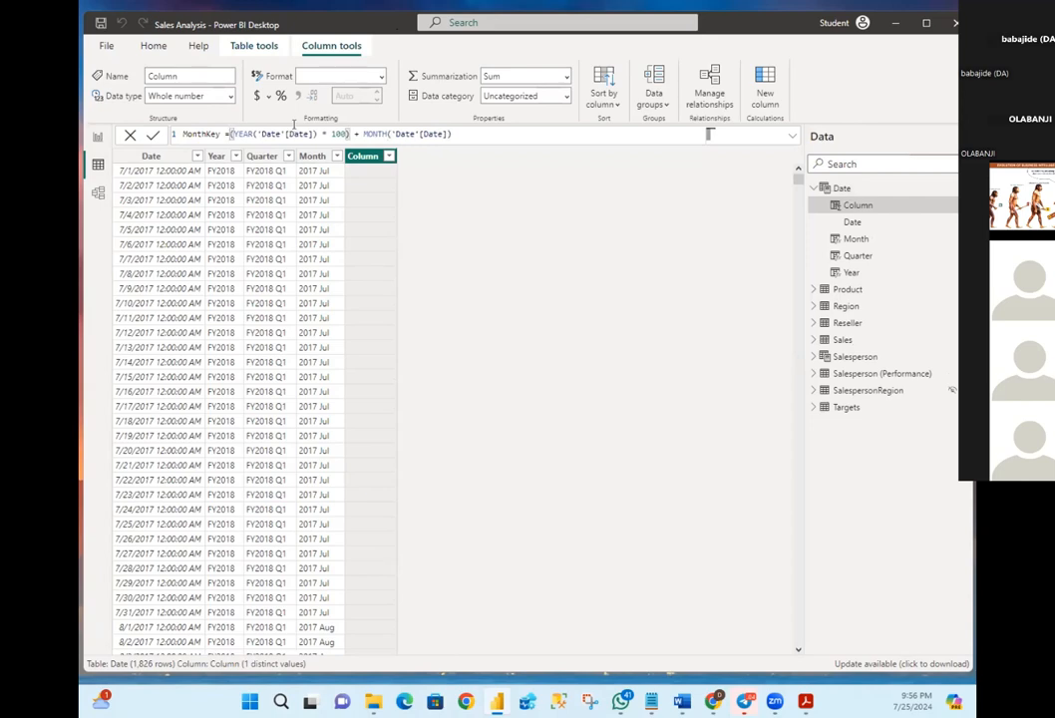
{"action": "key", "text": "shift+Return"}
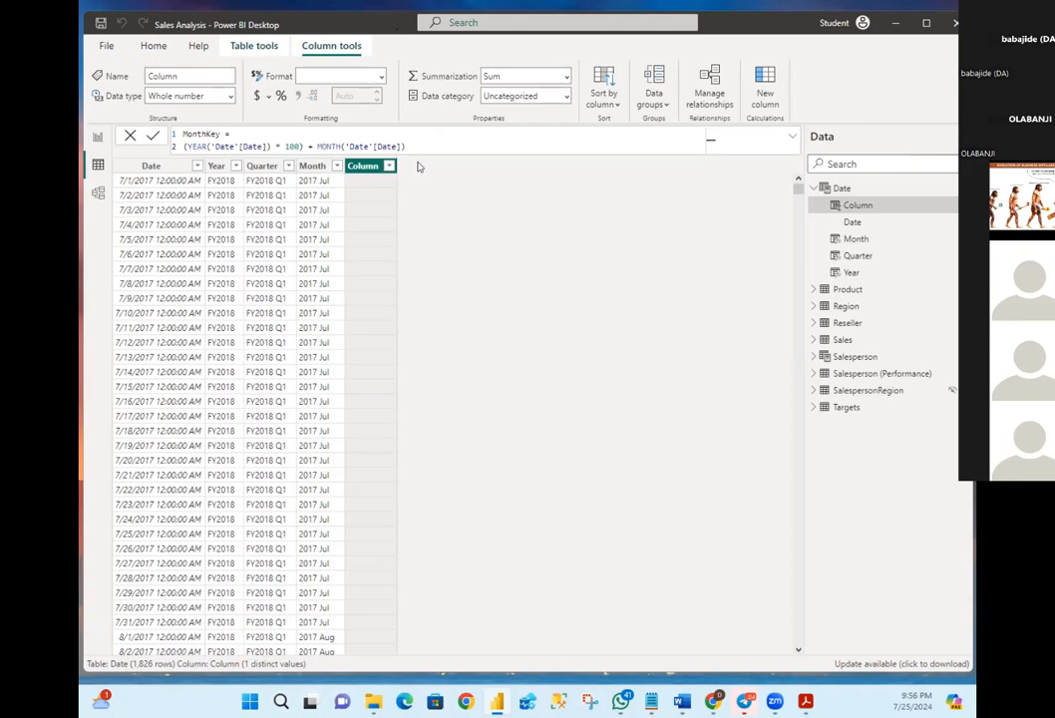
{"action": "key", "text": "Return"}
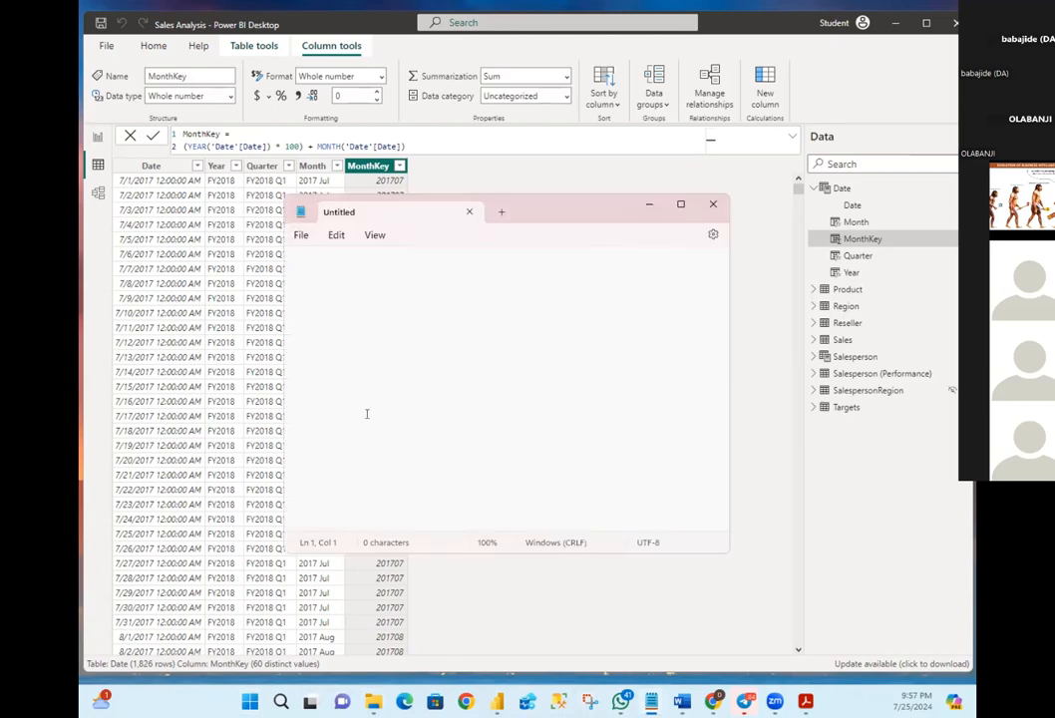
In Notepad, enlarge the text to 150% and highlight YEAR('Date'[Date]) in the MonthKey formula
{"action": "key", "text": "ctrl+minus"}
{"action": "key", "text": "ctrl+minus"}
{"action": "key", "text": "ctrl+minus"}
{"action": "key", "text": "ctrl+minus"}
{"action": "key", "text": "ctrl+plus"}
{"action": "key", "text": "ctrl+plus"}
{"action": "key", "text": "ctrl+plus"}
{"action": "key", "text": "ctrl+plus"}
{"action": "key", "text": "ctrl+plus"}
{"action": "key", "text": "ctrl+plus"}
{"action": "key", "text": "ctrl+plus"}
{"action": "key", "text": "ctrl+plus"}
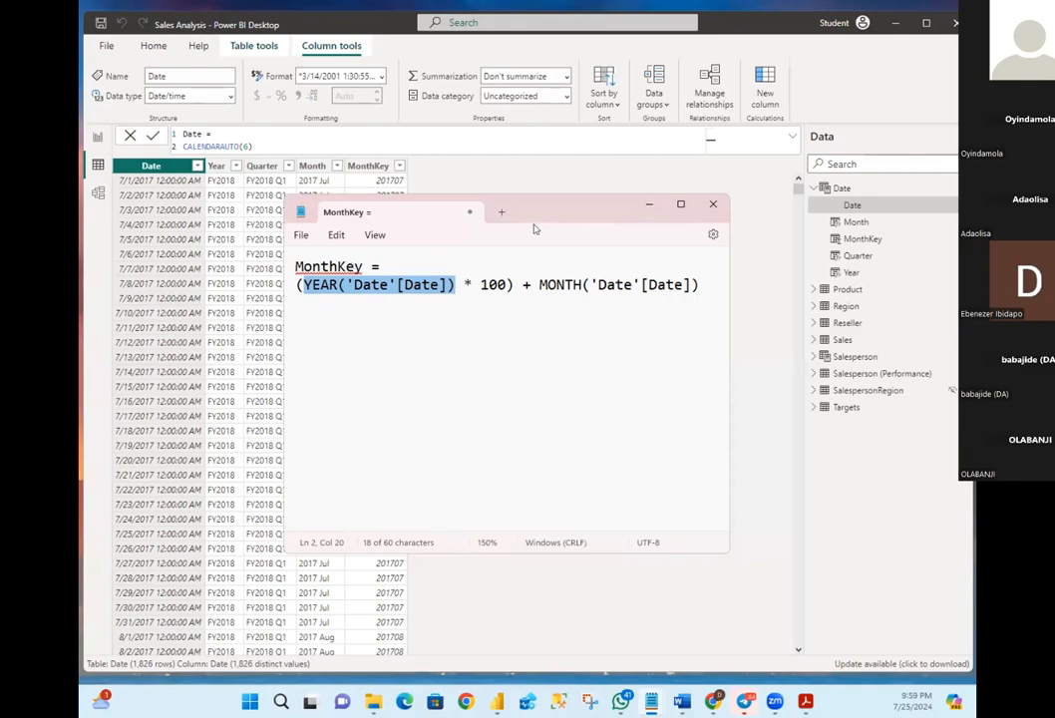
{"action": "left_click", "coordinate": [332, 323]}
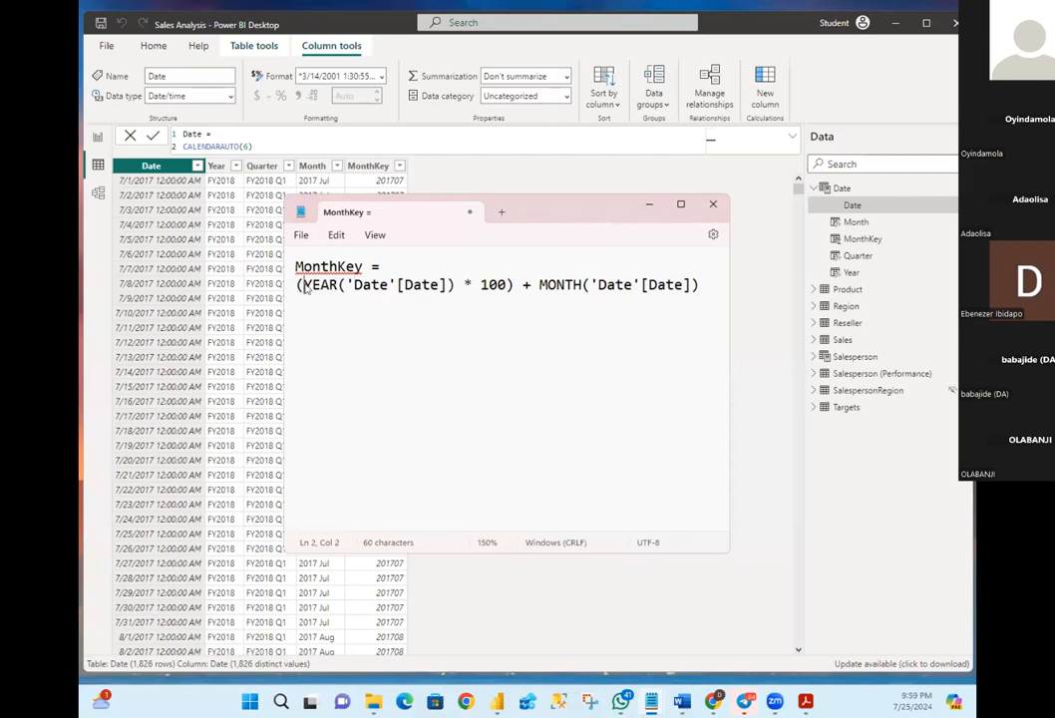
{"action": "left_click_drag", "start_coordinate": [303, 285], "coordinate": [457, 286]}
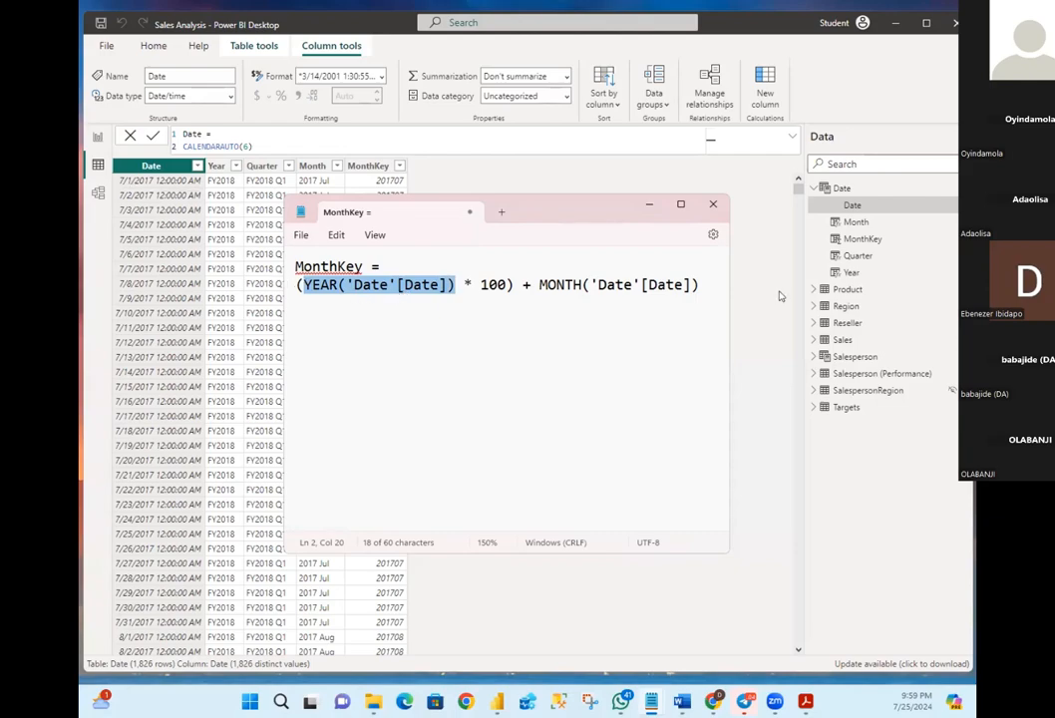
Add the worked example 2017 * 100 = 201700 on a new line below the MonthKey formula in the note
{"action": "left_click", "coordinate": [711, 285]}
{"action": "key", "text": "Return"}
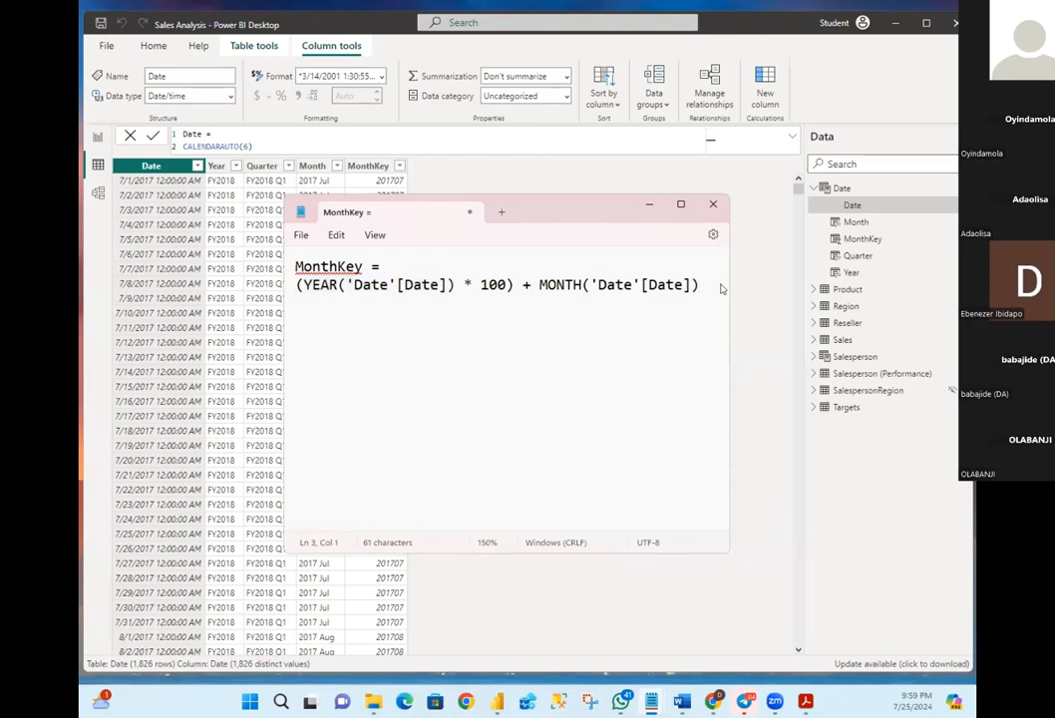
{"action": "type", "text": "2"}
{"action": "key", "text": "BackSpace"}
{"action": "type", "text": "2017 * 100 ="}
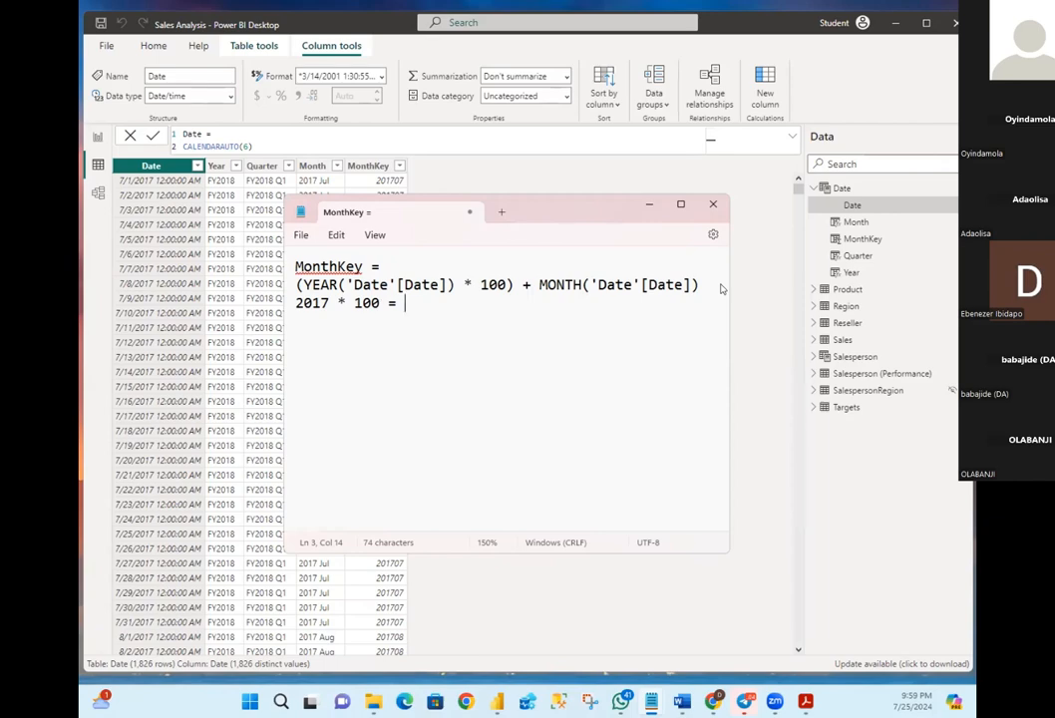
{"action": "type", "text": "201700"}
Highlight the plus sign and the MONTH function in the MonthKey formula, and minimize the note
{"action": "left_click", "coordinate": [520, 286]}
{"action": "left_click_drag", "start_coordinate": [521, 287], "coordinate": [534, 287]}
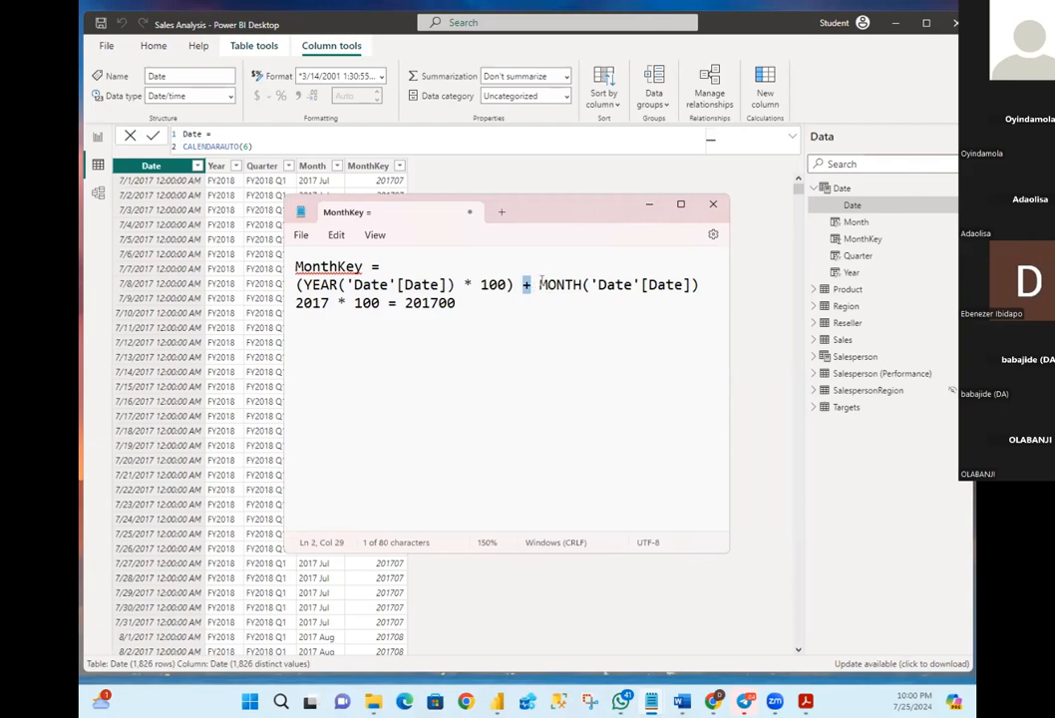
{"action": "left_click", "coordinate": [538, 286]}
{"action": "left_click_drag", "start_coordinate": [539, 285], "coordinate": [582, 287]}
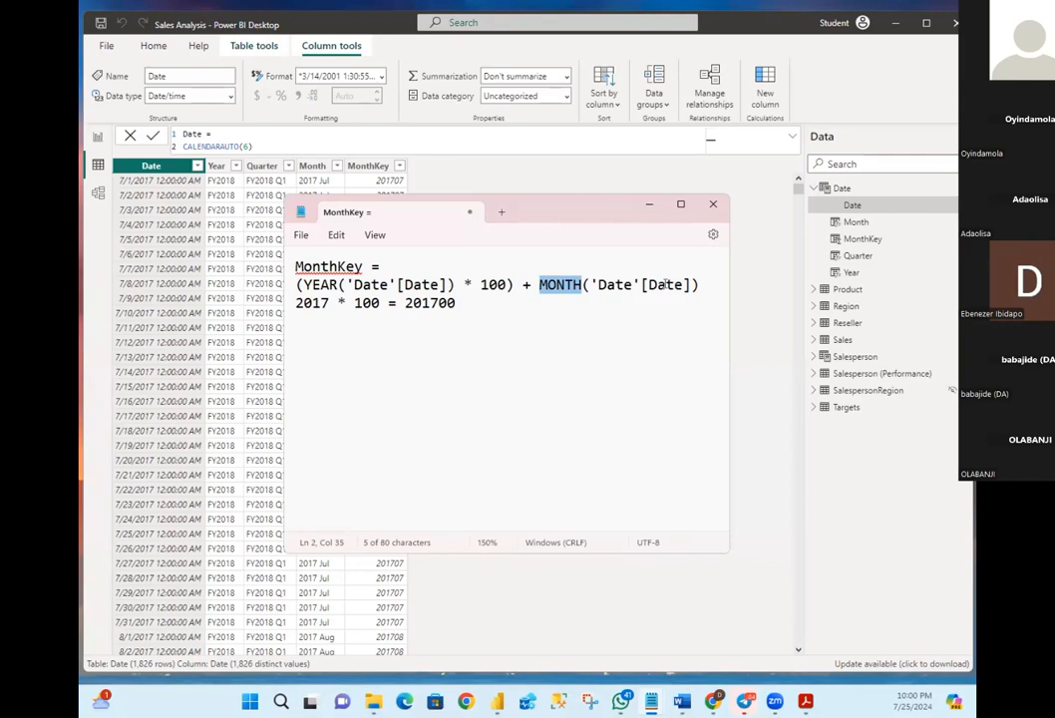
{"action": "left_click", "coordinate": [648, 203]}
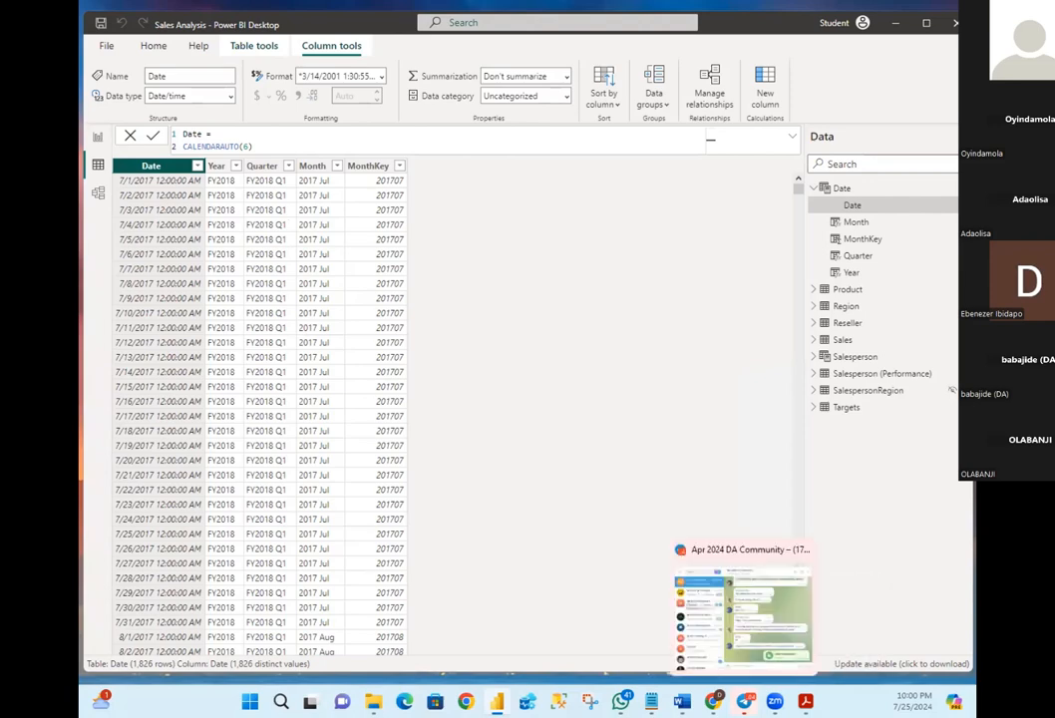
In the Notepad MonthKey note, insert a copy of YEAR('Date'[Date]) * 100) followed by an equals sign before 2017 * 100 = 201700
{"action": "left_click", "coordinate": [651, 701]}
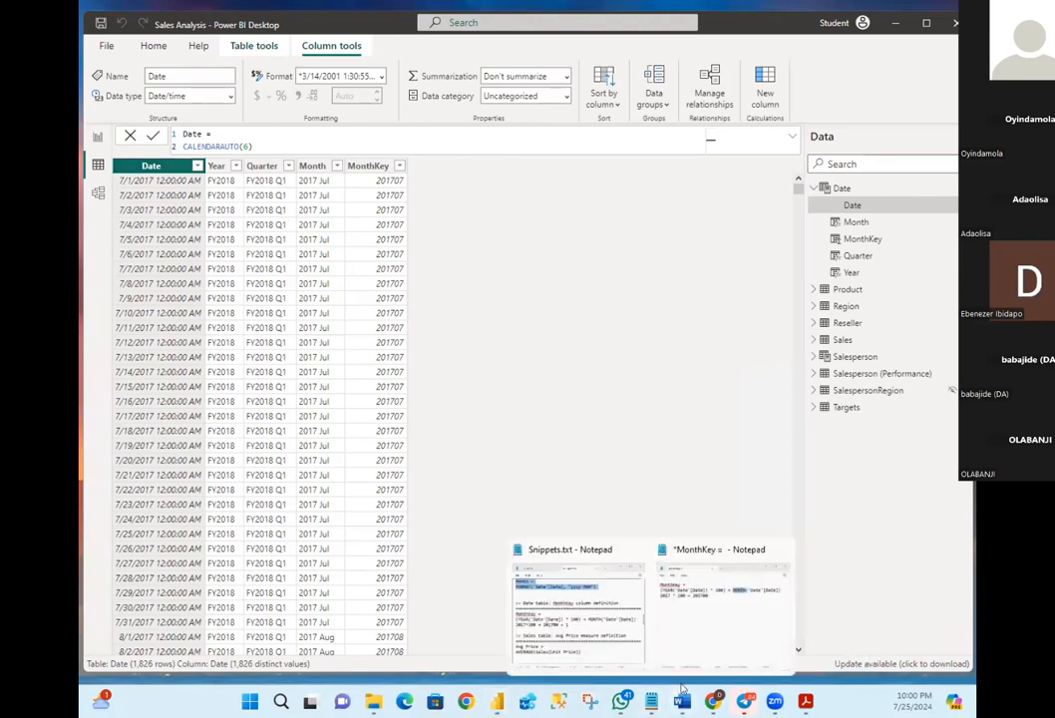
{"action": "left_click", "coordinate": [717, 637]}
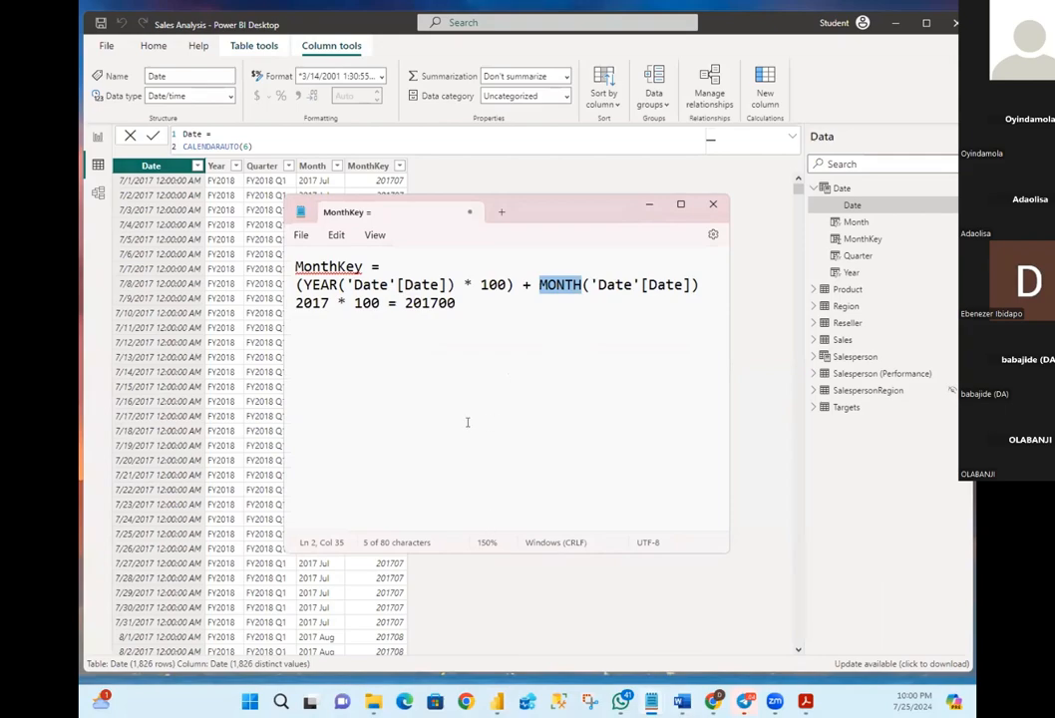
{"action": "left_click", "coordinate": [481, 325]}
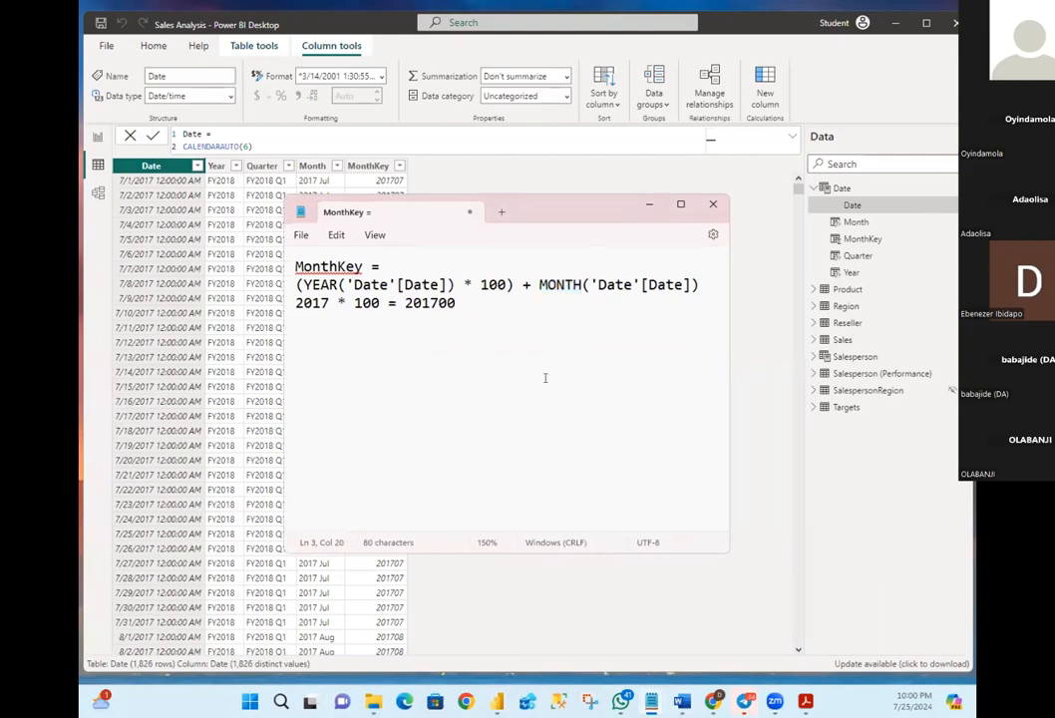
{"action": "key", "text": "Return"}
{"action": "left_click_drag", "start_coordinate": [299, 285], "coordinate": [519, 285]}
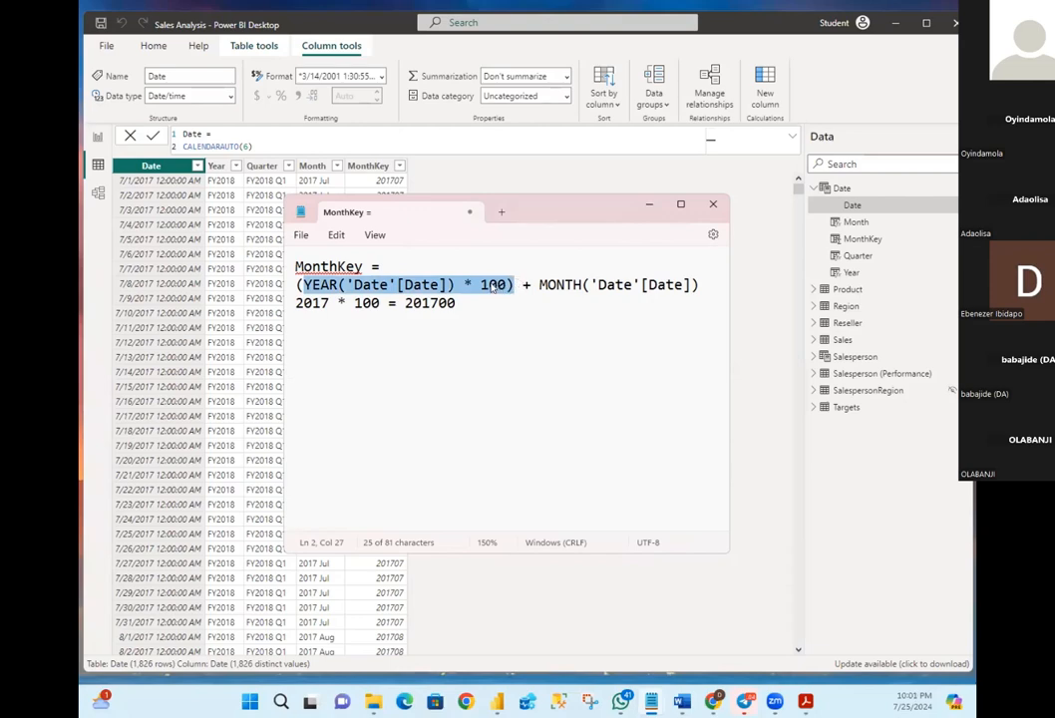
{"action": "right_click", "coordinate": [493, 286]}
{"action": "left_click", "coordinate": [529, 353]}
{"action": "left_click", "coordinate": [299, 297]}
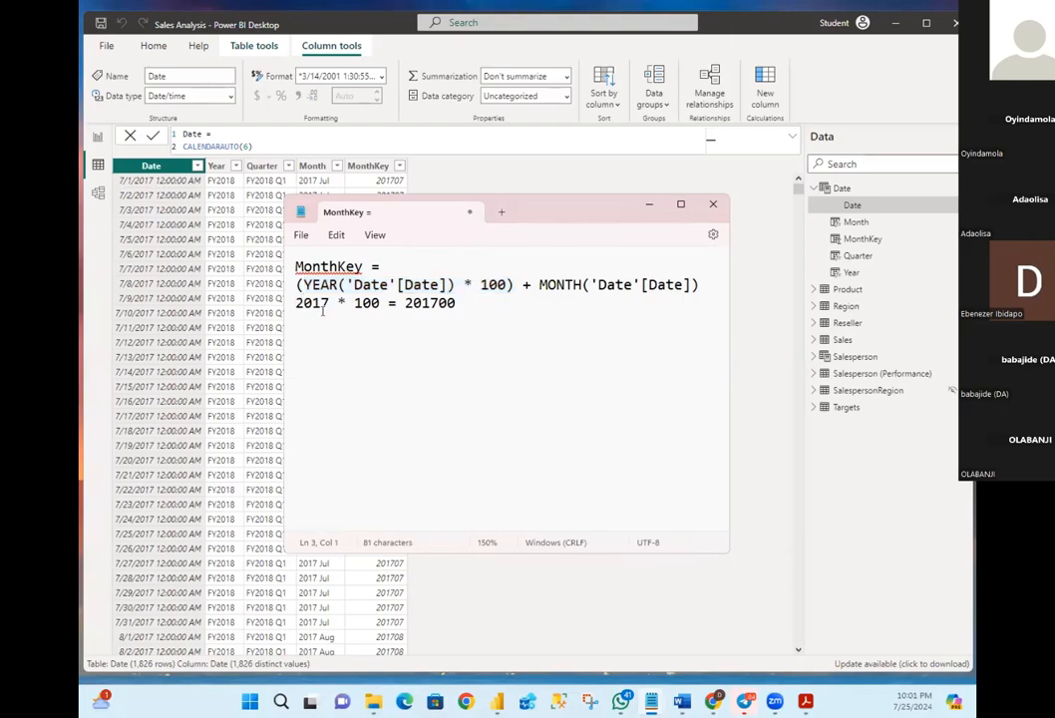
{"action": "key", "text": "ctrl+v"}
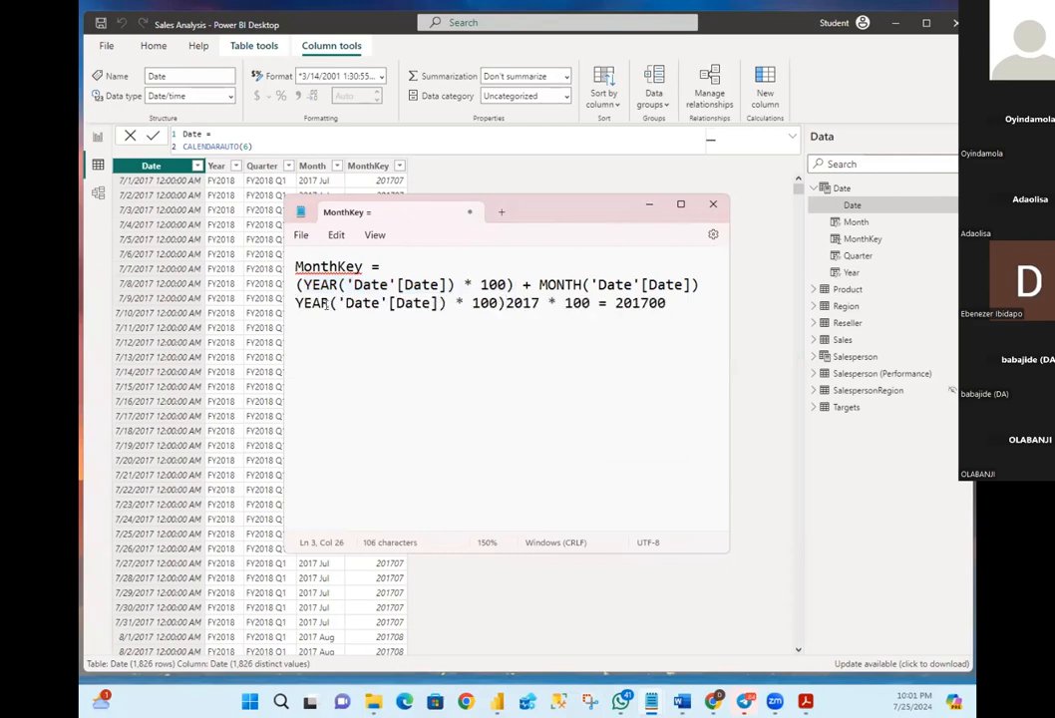
{"action": "type", "text": "="}
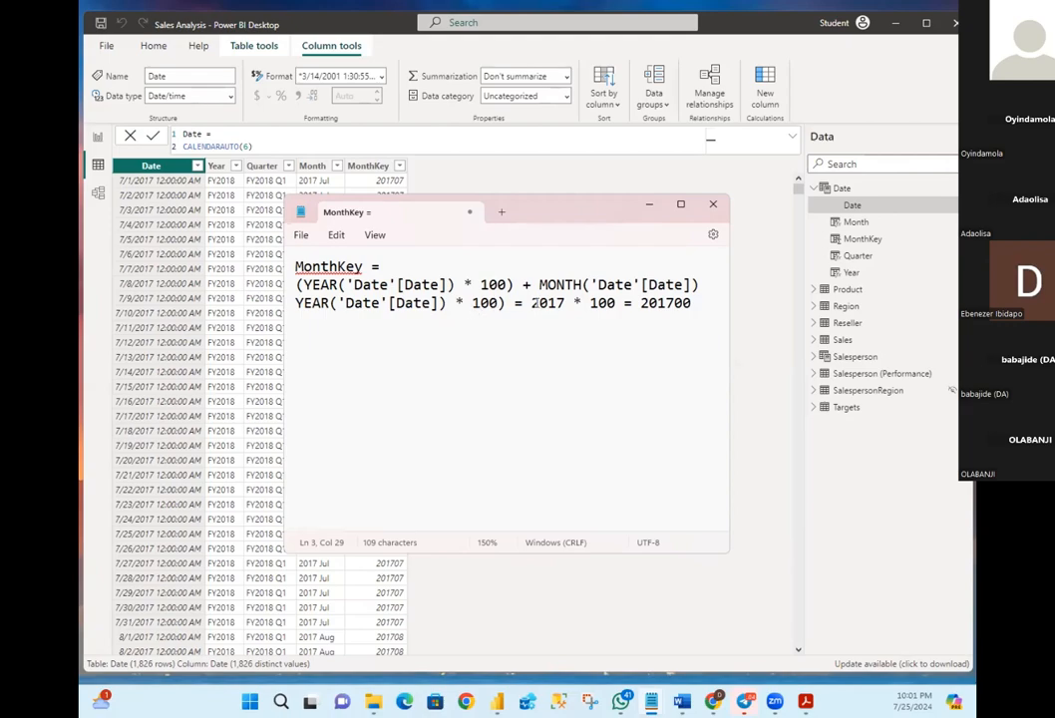
Copy MONTH('Date'[Date]) from the formula onto a new line below the year calculation
{"action": "left_click_drag", "start_coordinate": [539, 285], "coordinate": [699, 286]}
{"action": "right_click", "coordinate": [666, 290]}
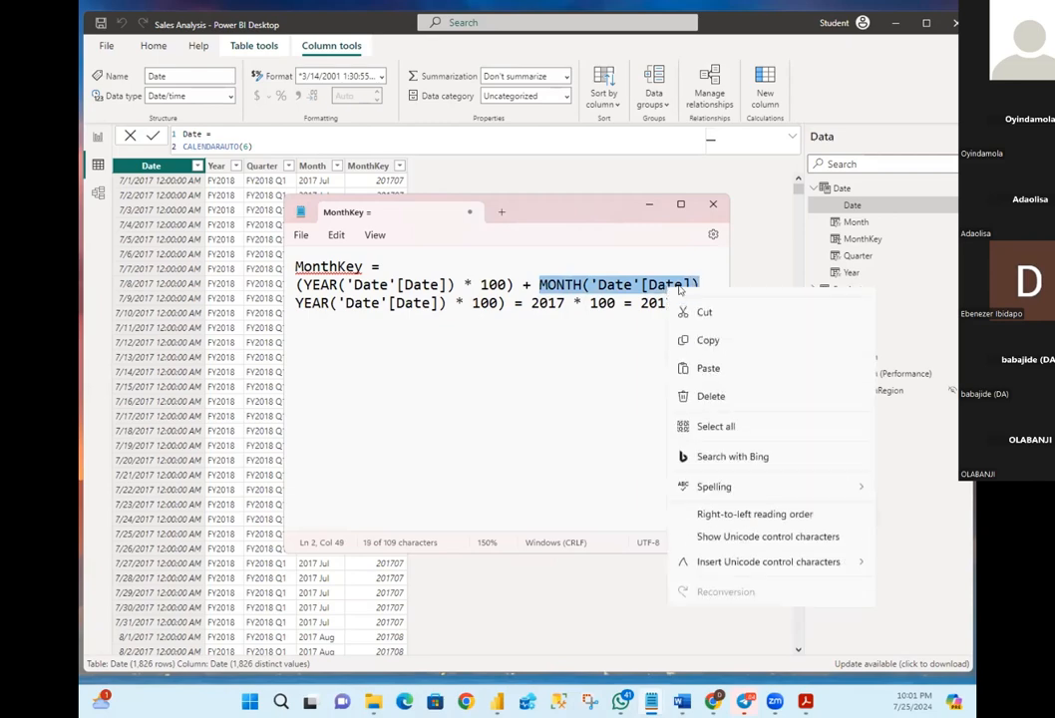
{"action": "left_click", "coordinate": [706, 357]}
{"action": "left_click", "coordinate": [310, 324]}
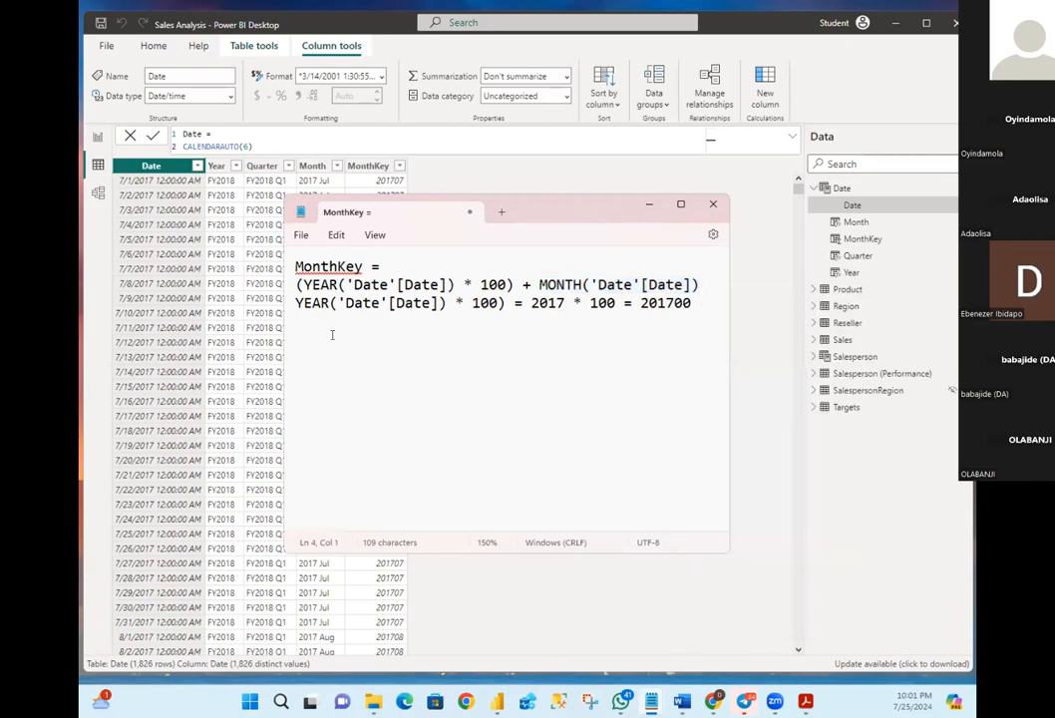
{"action": "key", "text": "ctrl+v"}
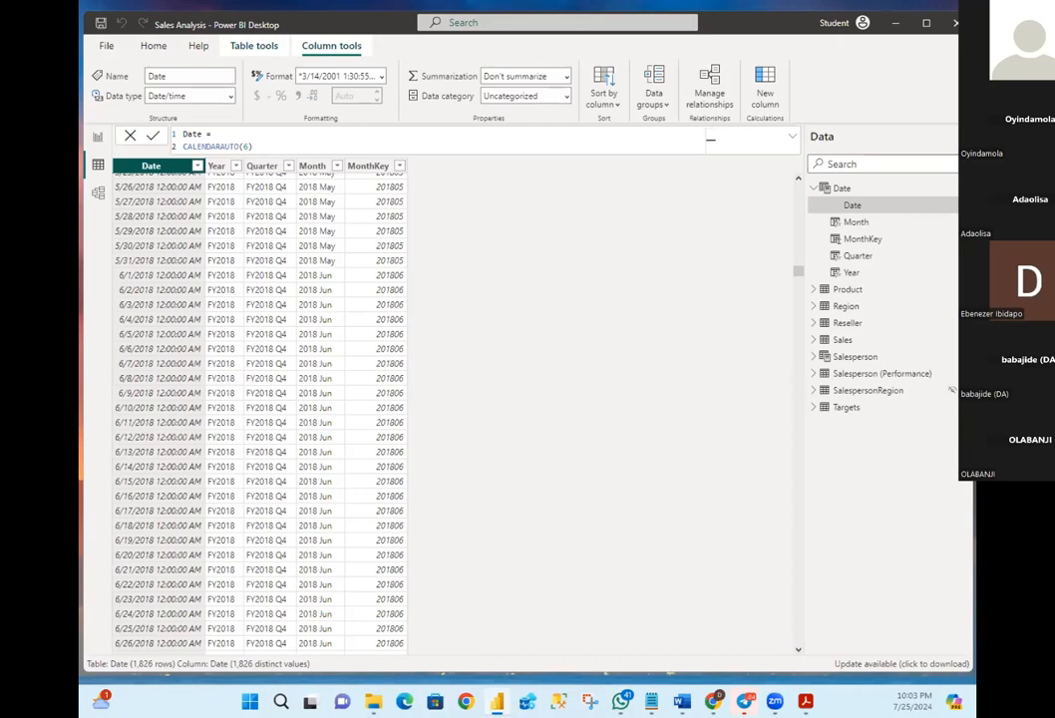
In Power BI Desktop, examine the MonthKey values against the Month column across the 2017 and 2018 rows of the Date table
{"action": "scroll", "coordinate": [407, 211], "scroll_direction": "up", "scroll_amount": 3}
{"action": "scroll", "coordinate": [407, 205], "scroll_direction": "down", "scroll_amount": 7}
{"action": "scroll", "coordinate": [407, 204], "scroll_direction": "up", "scroll_amount": 3}
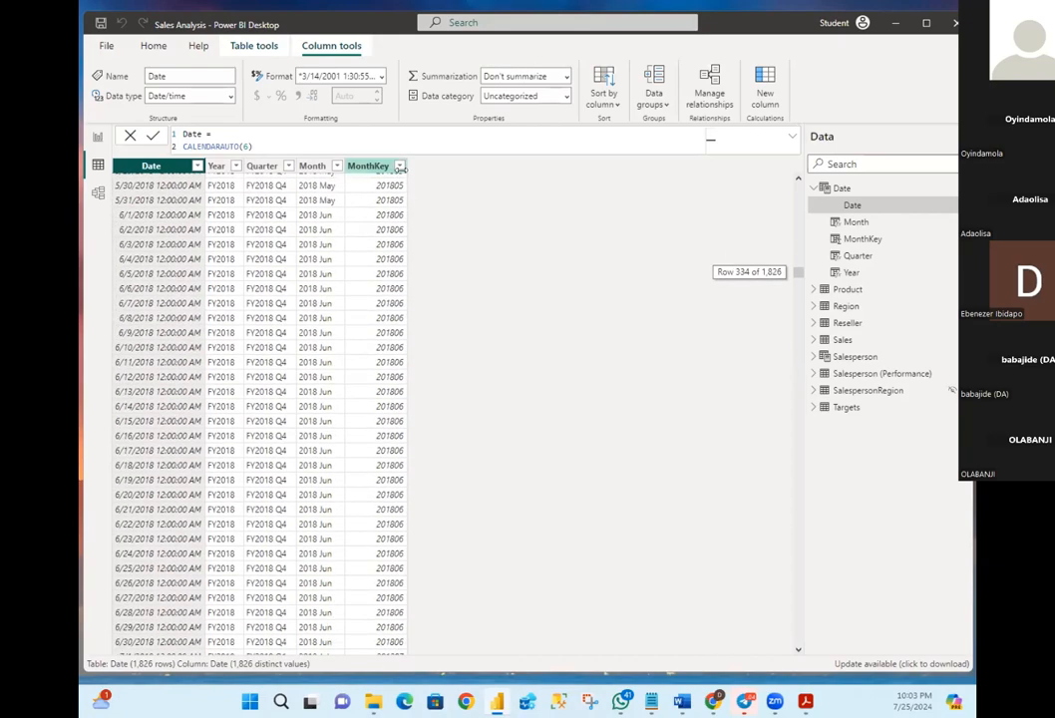
{"action": "scroll", "coordinate": [405, 245], "scroll_direction": "up", "scroll_amount": 20}
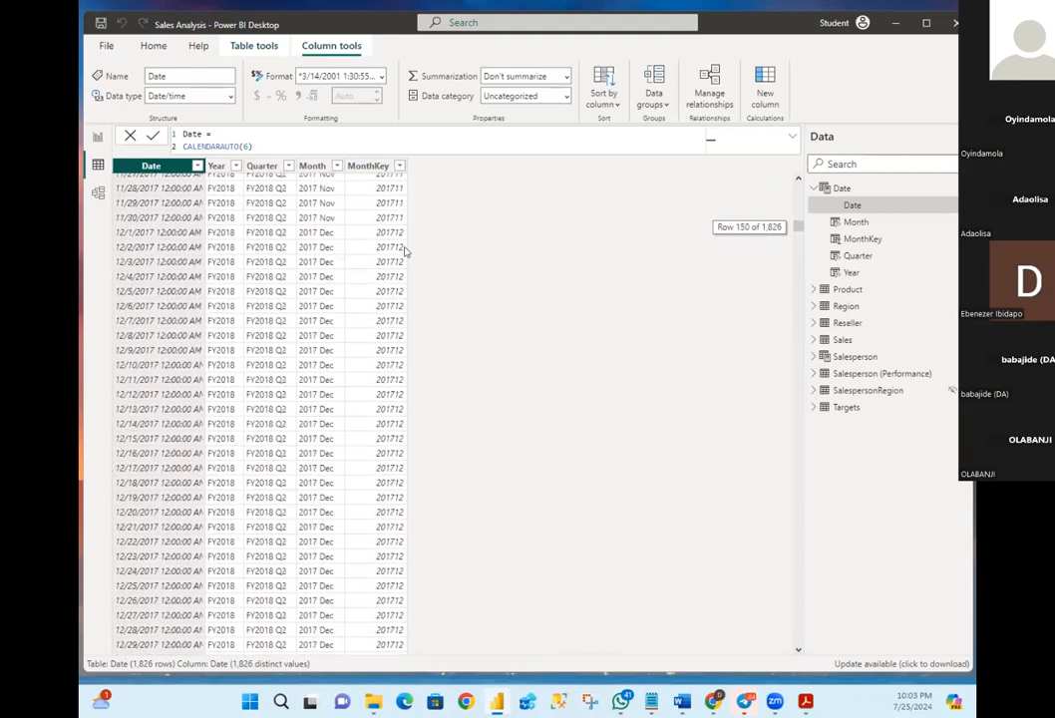
{"action": "scroll", "coordinate": [405, 251], "scroll_direction": "up", "scroll_amount": 2}
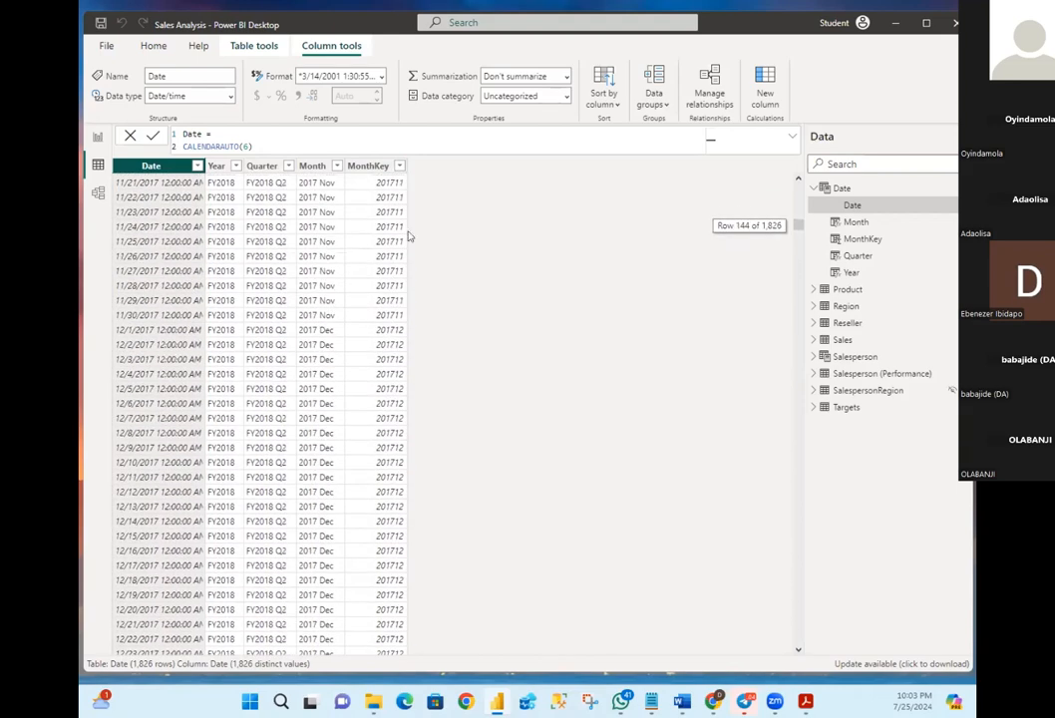
{"action": "scroll", "coordinate": [407, 244], "scroll_direction": "up", "scroll_amount": 20}
{"action": "scroll", "coordinate": [397, 332], "scroll_direction": "down", "scroll_amount": 10}
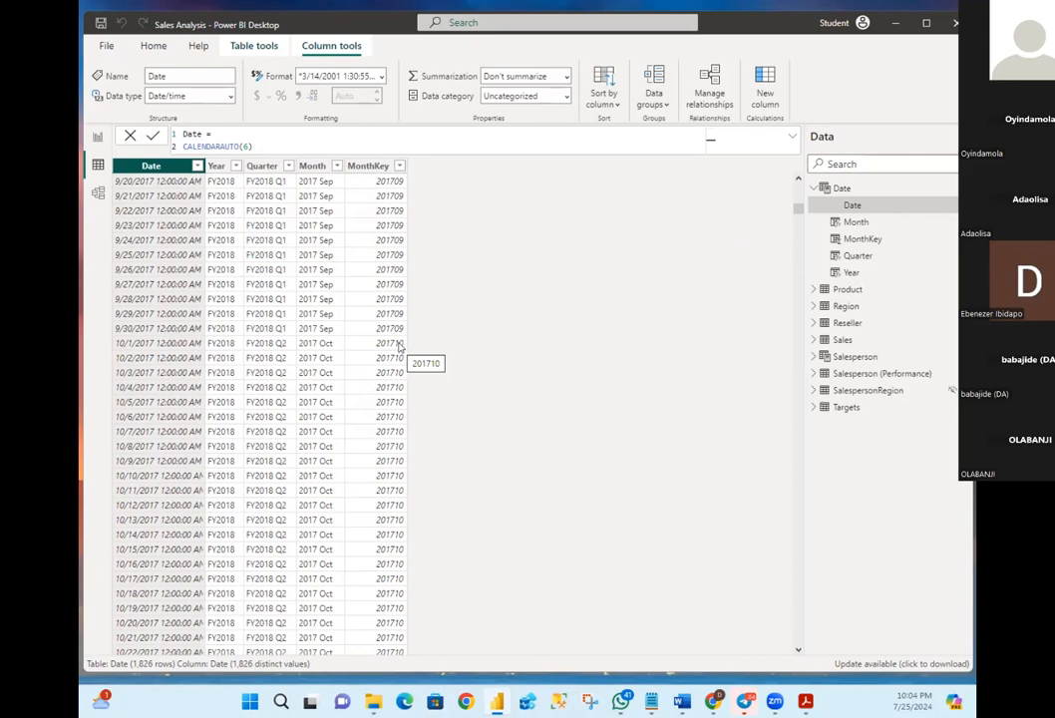
{"action": "scroll", "coordinate": [400, 345], "scroll_direction": "down", "scroll_amount": 12}
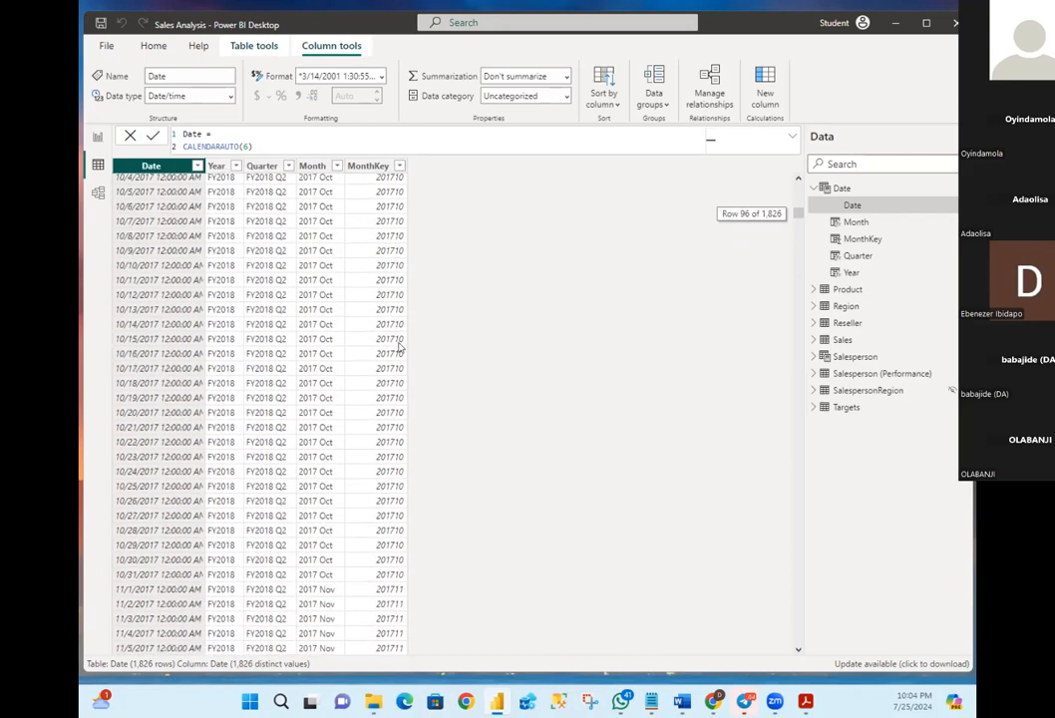
{"action": "scroll", "coordinate": [400, 489], "scroll_direction": "down", "scroll_amount": 12}
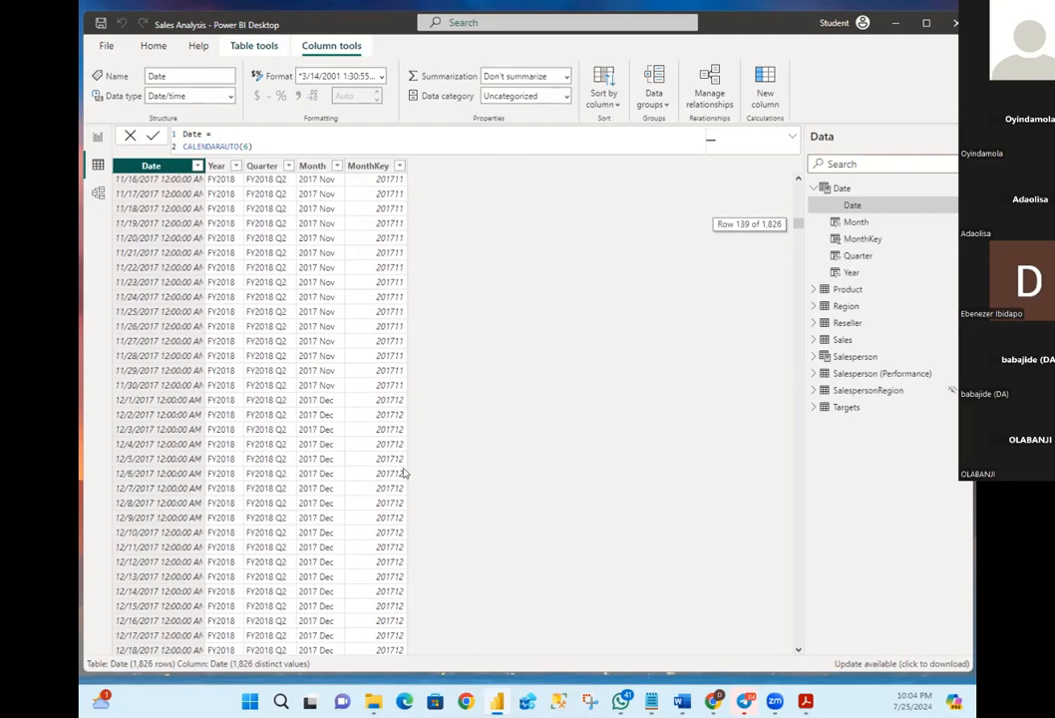
{"action": "scroll", "coordinate": [400, 460], "scroll_direction": "down", "scroll_amount": 5}
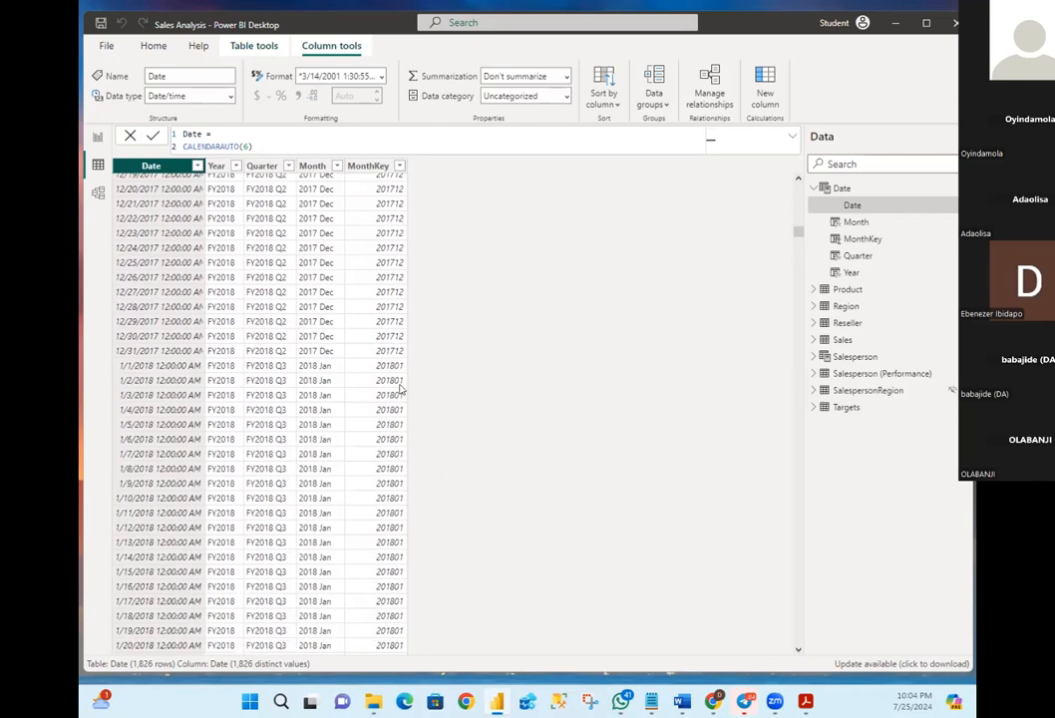
{"action": "scroll", "coordinate": [400, 389], "scroll_direction": "down", "scroll_amount": 20}
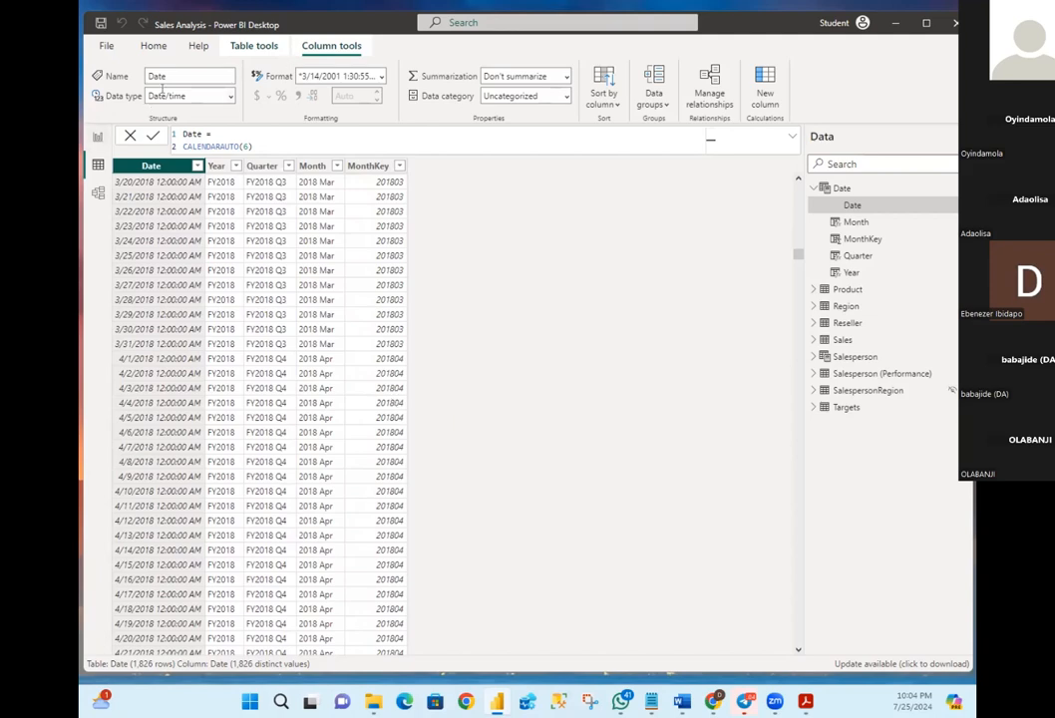
From the report page with the matrix, set the Date table's Month column to sort by MonthKey
{"action": "left_click", "coordinate": [99, 139]}
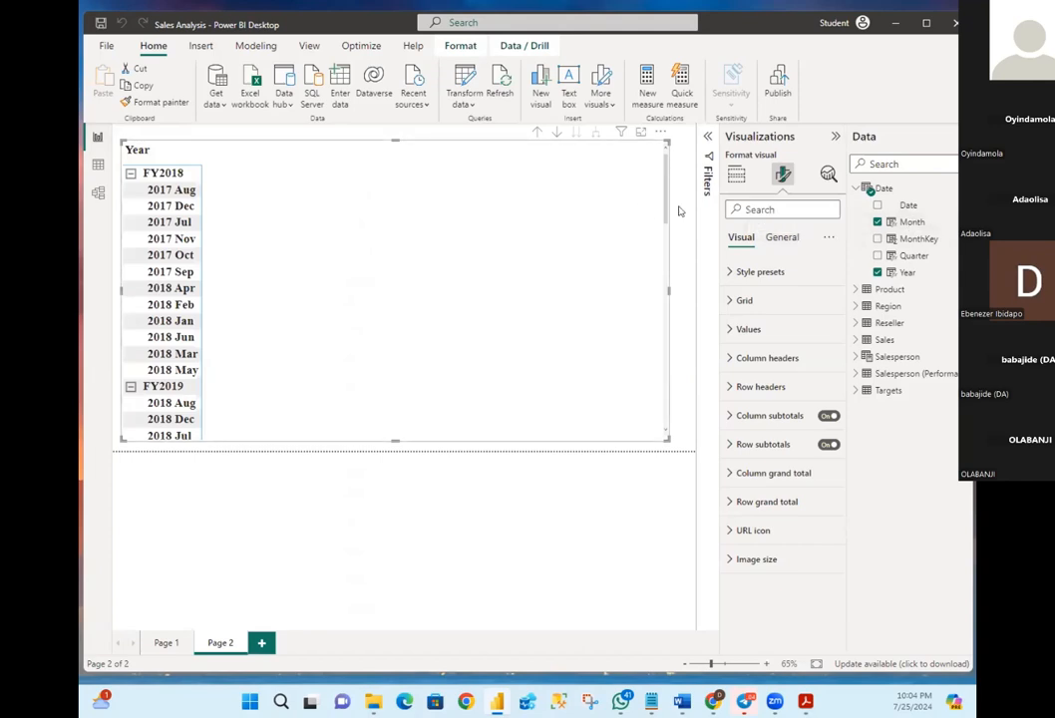
{"action": "left_click", "coordinate": [910, 222]}
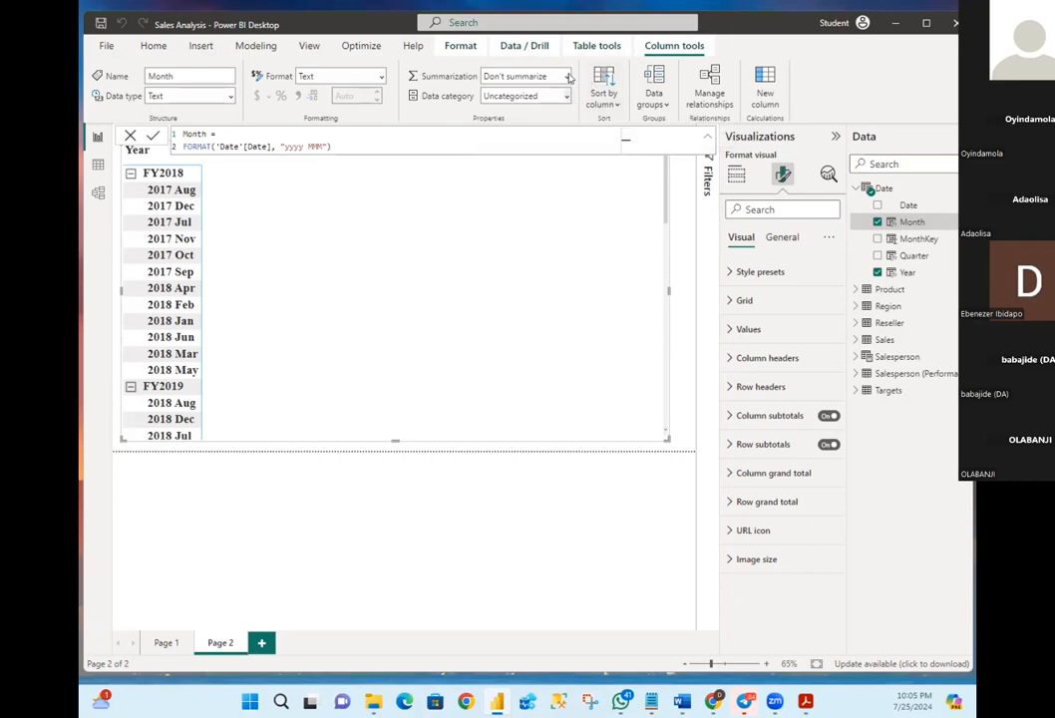
{"action": "left_click", "coordinate": [596, 45]}
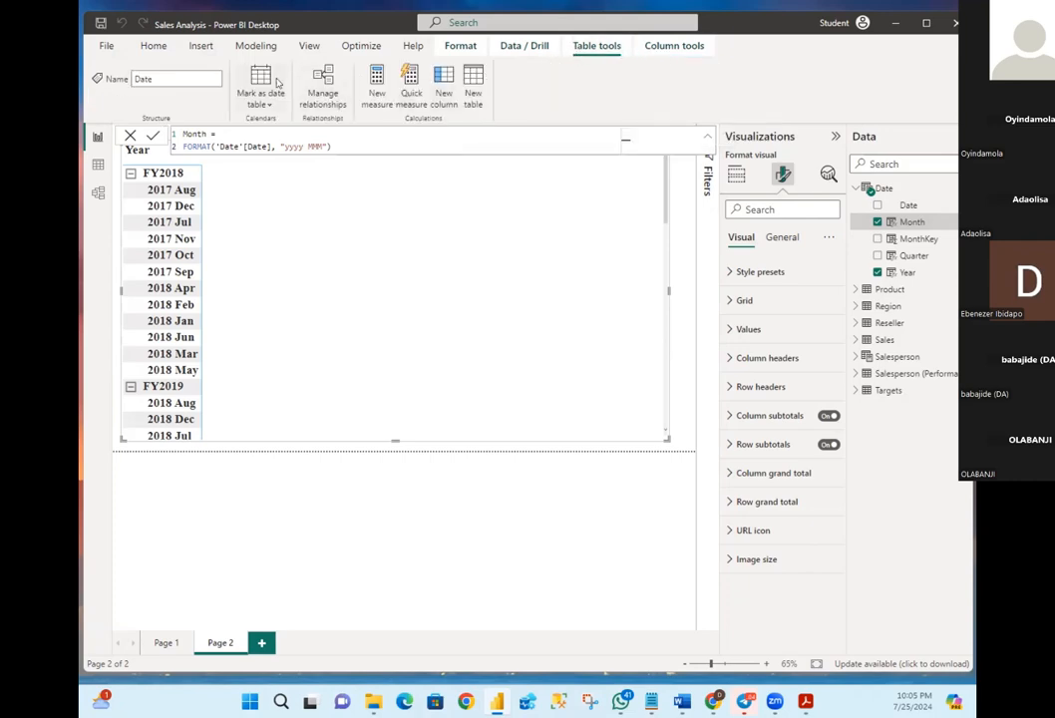
{"action": "left_click", "coordinate": [680, 45]}
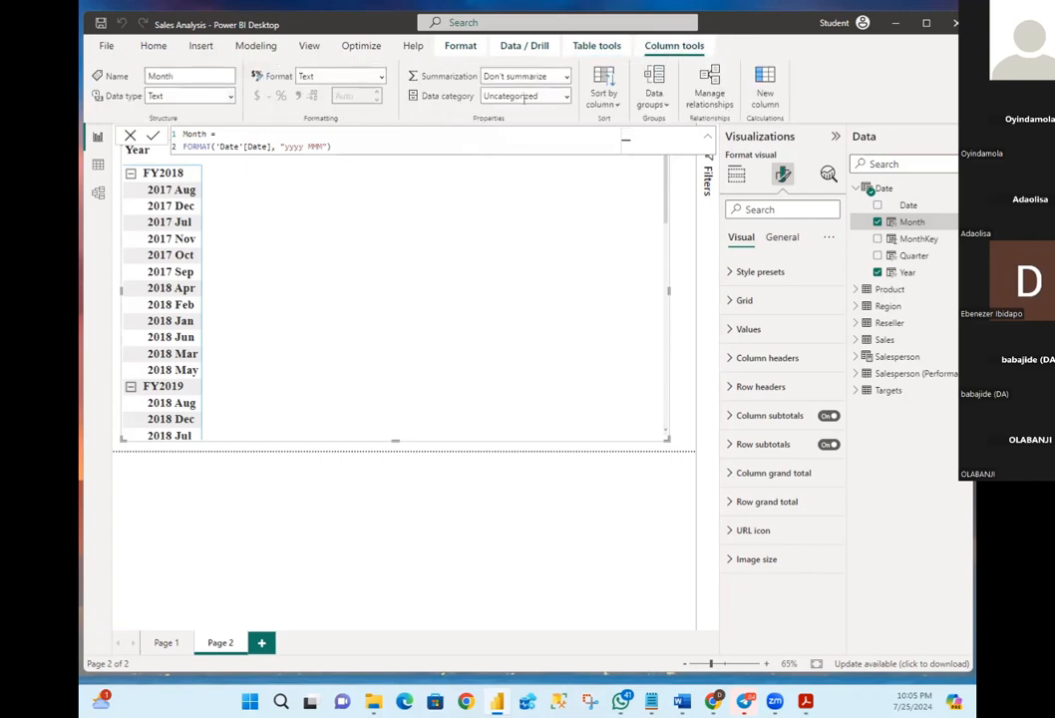
{"action": "left_click", "coordinate": [617, 104]}
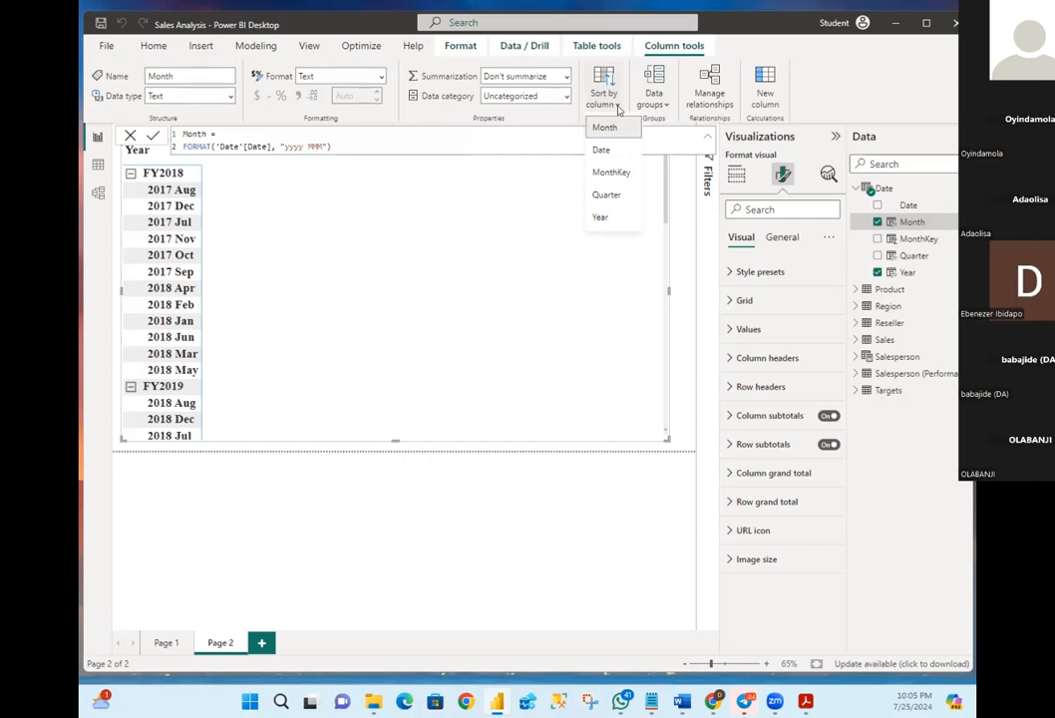
{"action": "left_click", "coordinate": [611, 173]}
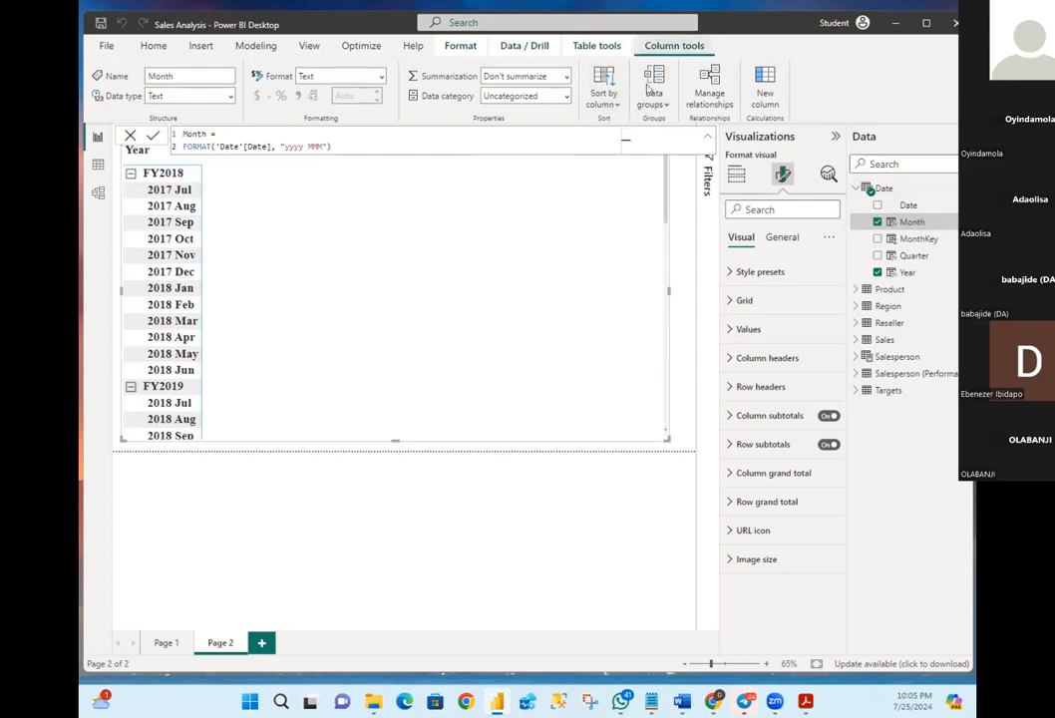
{"action": "left_click", "coordinate": [603, 96]}
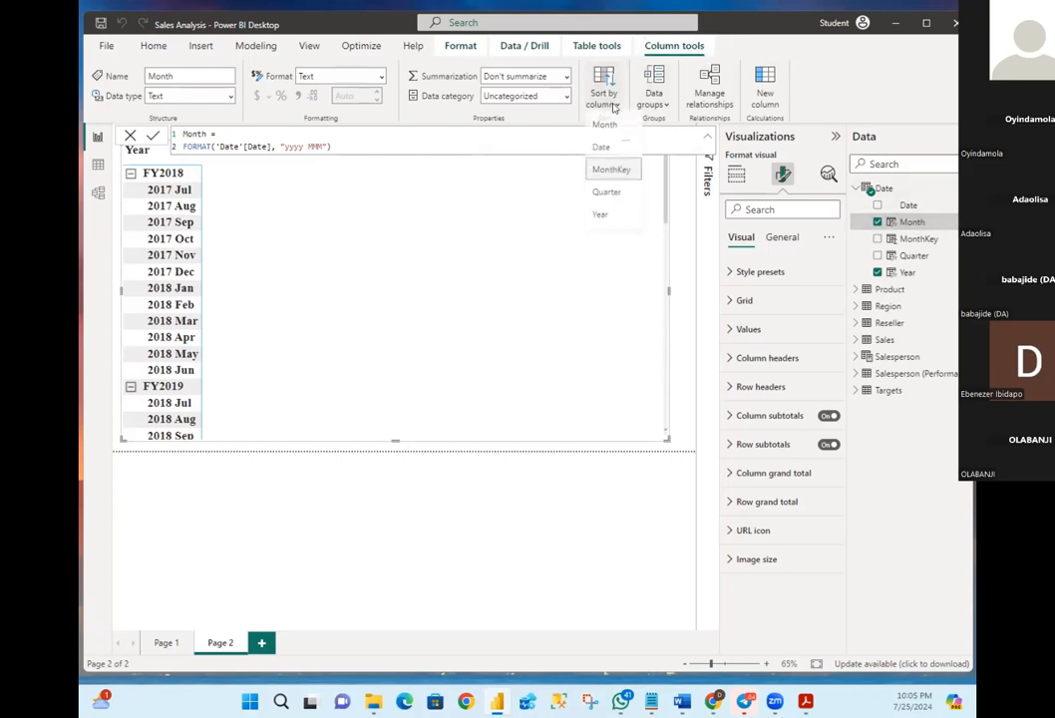
{"action": "left_click", "coordinate": [611, 173]}
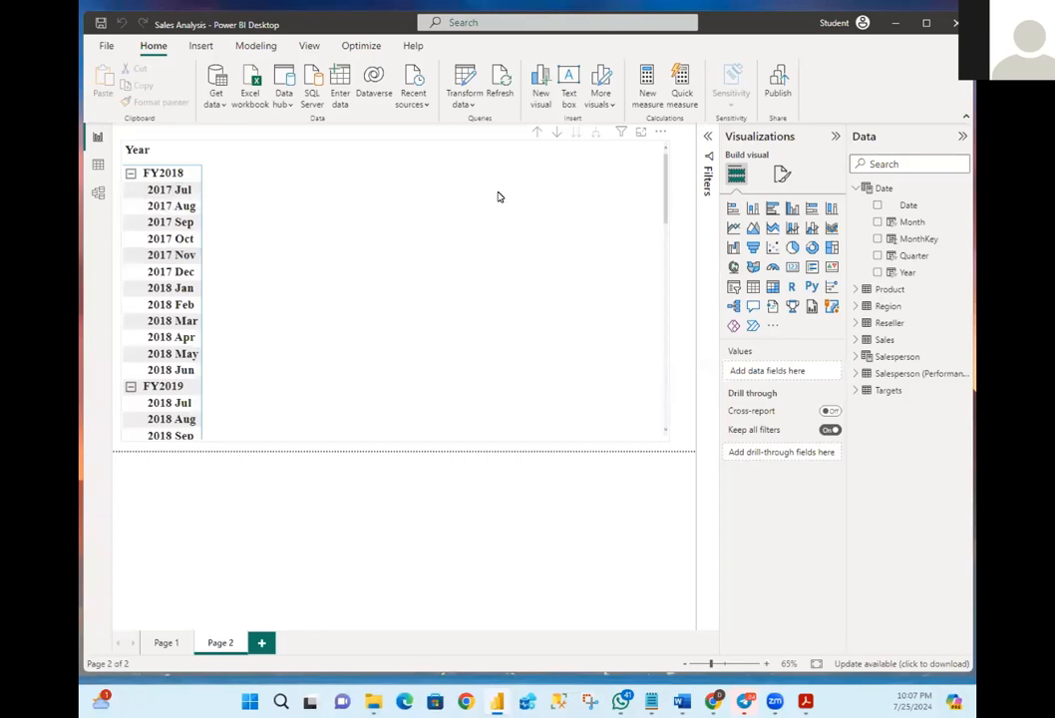
For the matrix with FY2017 and FY2018 month rows, sort the Date table's Month column by MonthKey
{"action": "left_click", "coordinate": [907, 224]}
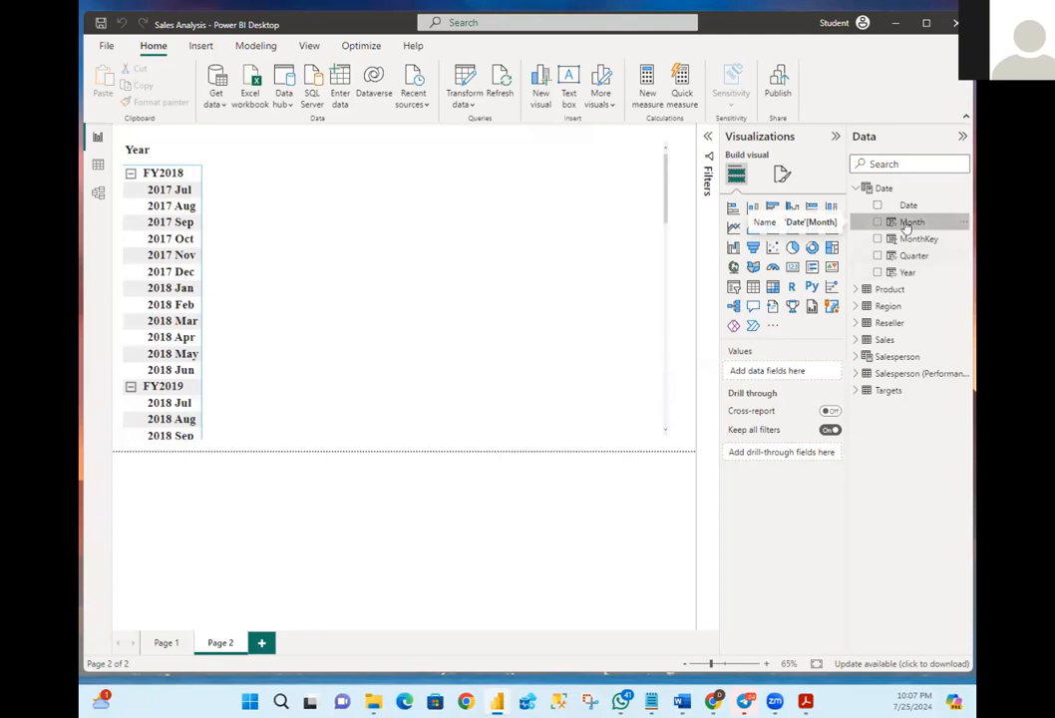
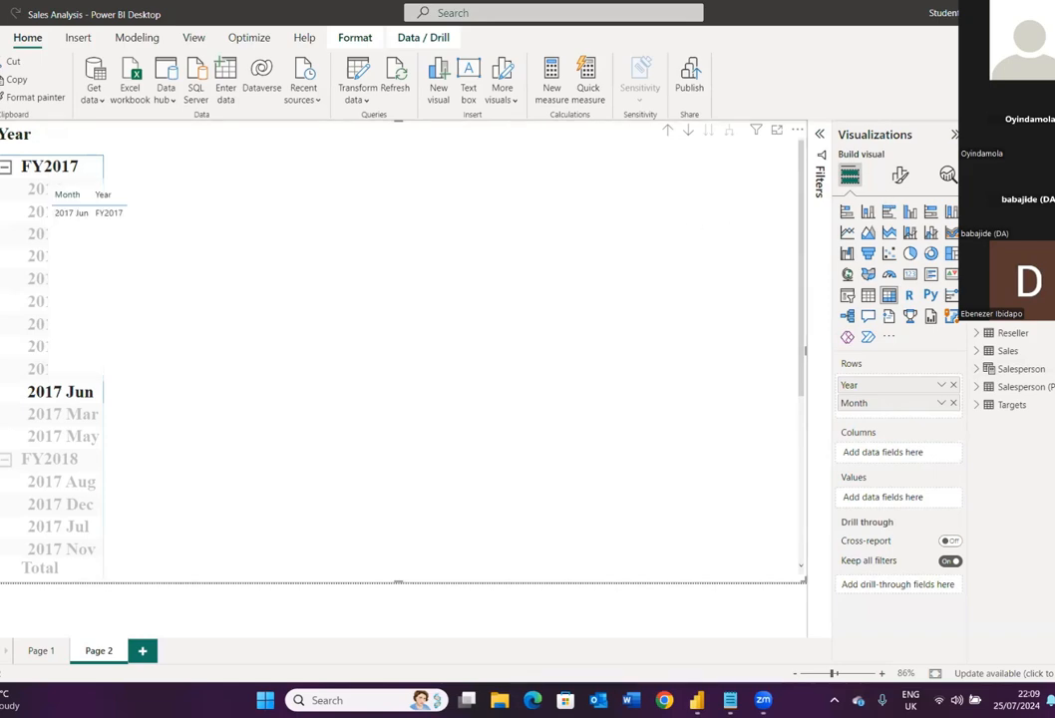
{"action": "left_click", "coordinate": [1009, 225]}
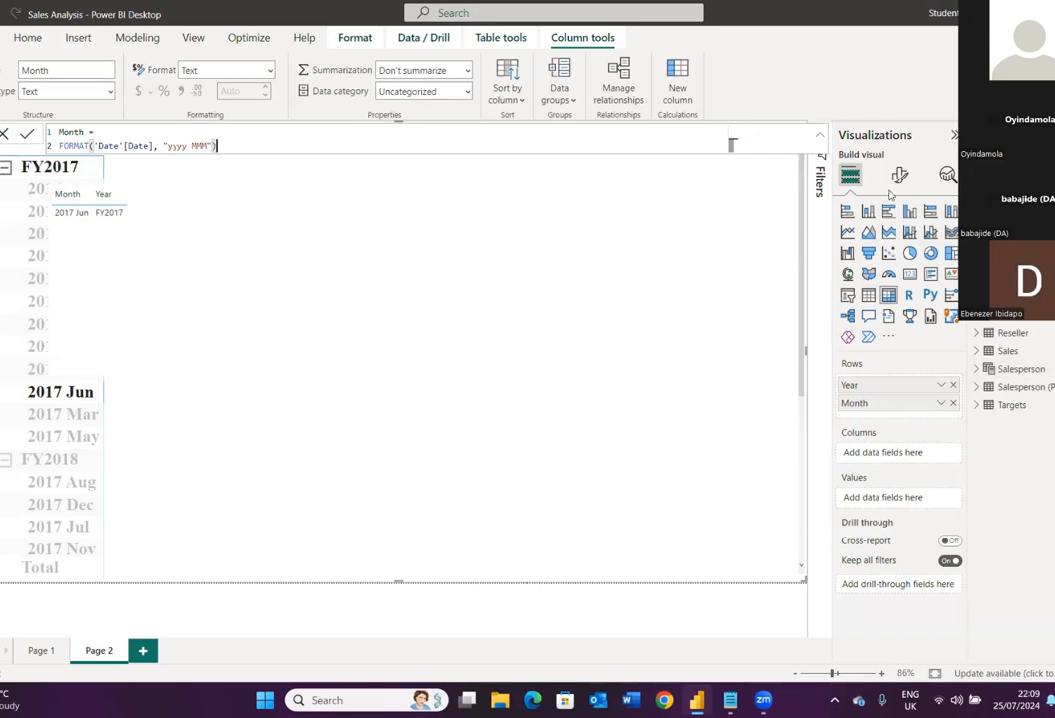
{"action": "left_click", "coordinate": [519, 101]}
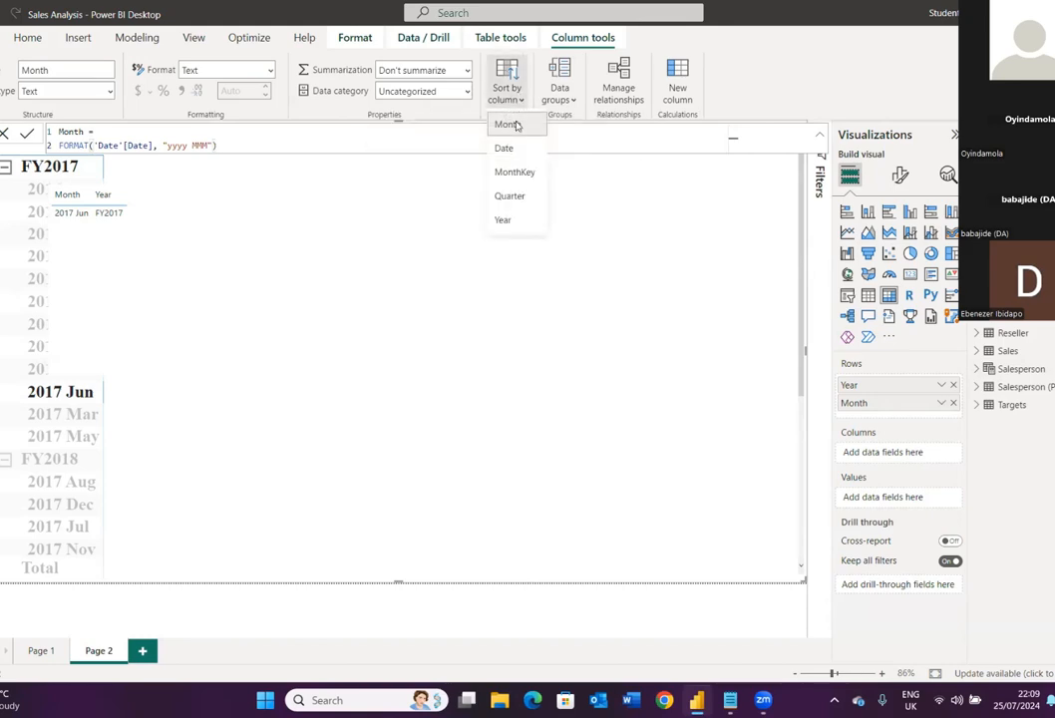
{"action": "left_click", "coordinate": [515, 174]}
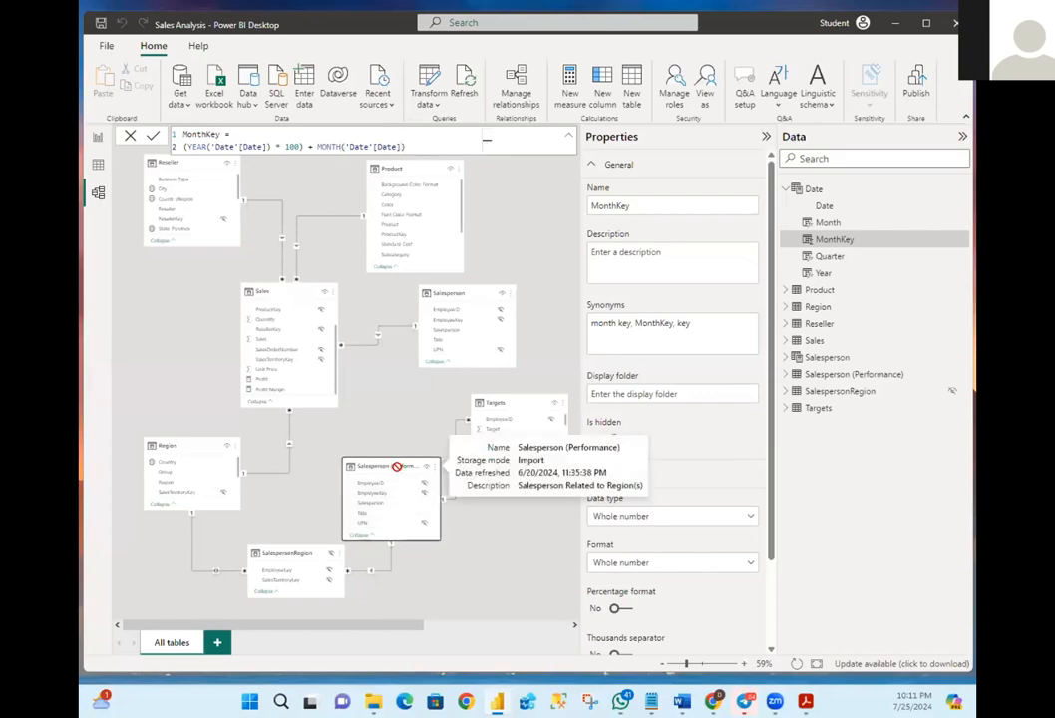
Rearrange the model diagram with Salesperson (Performance) beside SalespersonRegion, Targets just above it, and Salesperson between Region and Targets
{"action": "left_click_drag", "start_coordinate": [386, 467], "coordinate": [452, 529]}
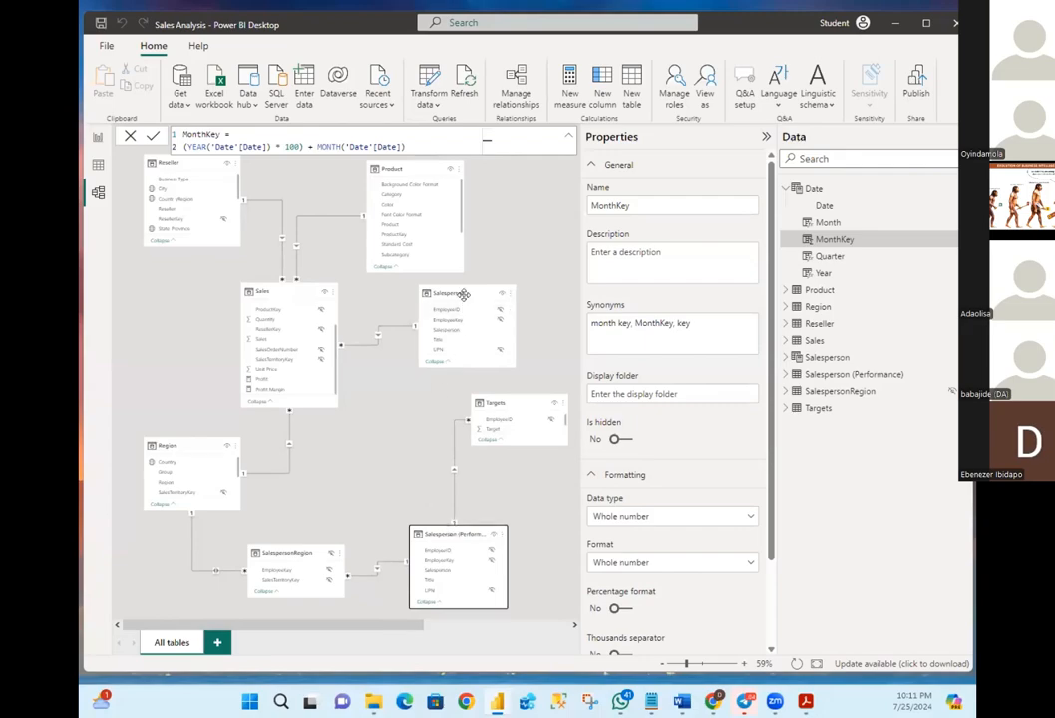
{"action": "left_click", "coordinate": [510, 403]}
{"action": "left_click_drag", "start_coordinate": [510, 403], "coordinate": [506, 457]}
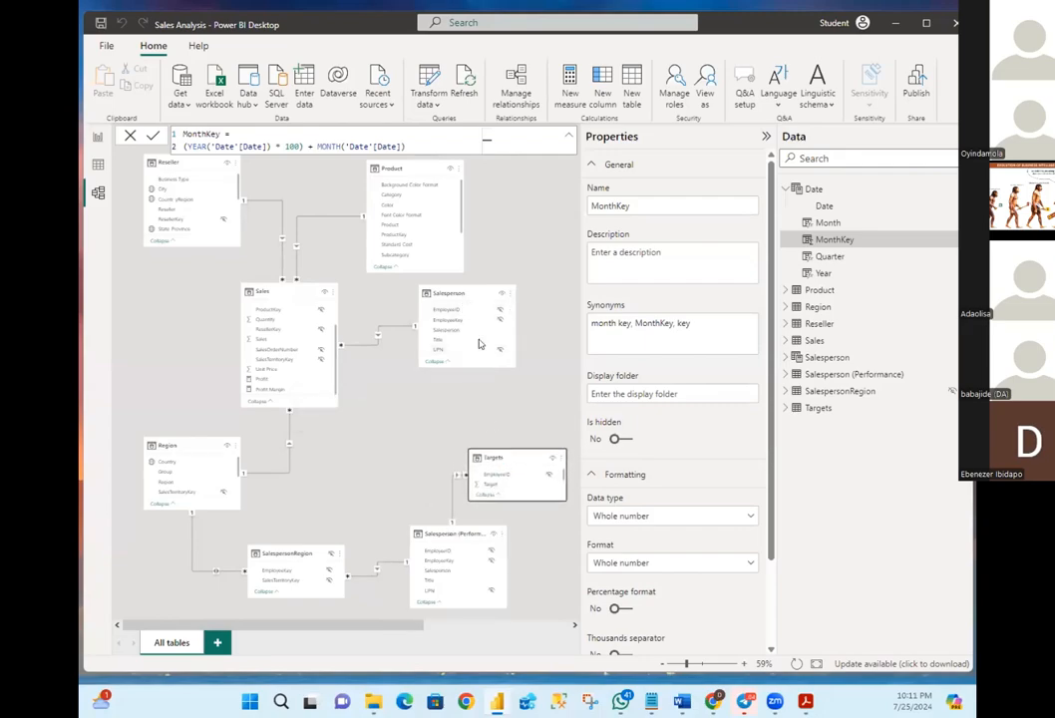
{"action": "mouse_move", "coordinate": [469, 298]}
{"action": "left_mouse_down"}
{"action": "mouse_move", "coordinate": [460, 321]}
{"action": "mouse_move", "coordinate": [471, 310]}
{"action": "left_mouse_up"}
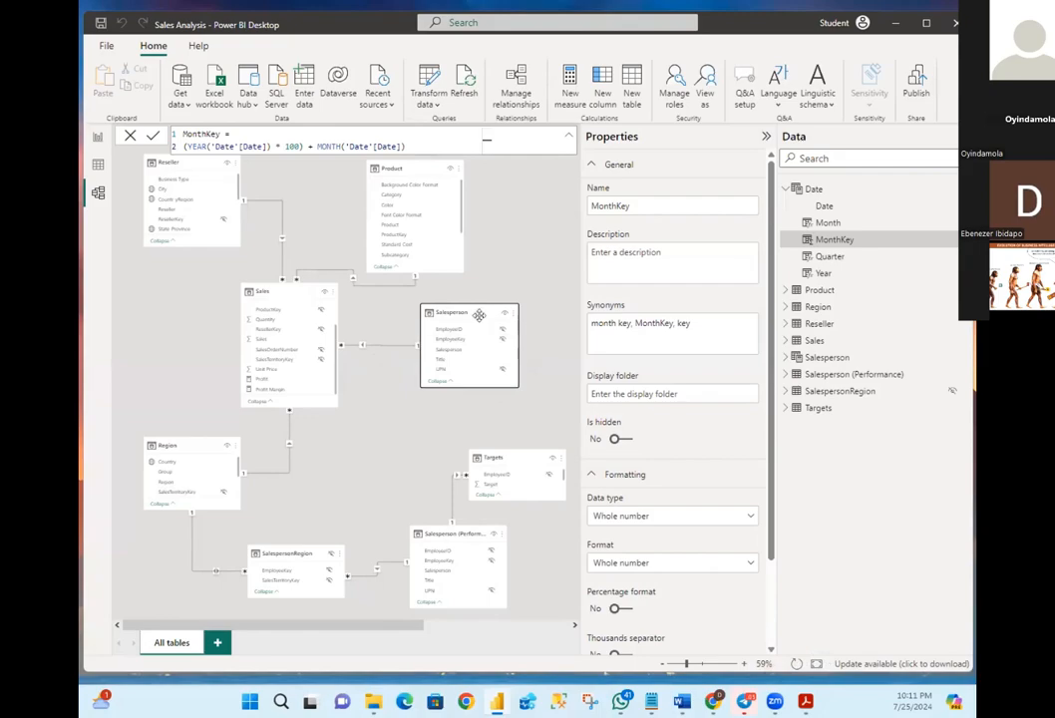
{"action": "left_click_drag", "start_coordinate": [470, 328], "coordinate": [403, 435]}
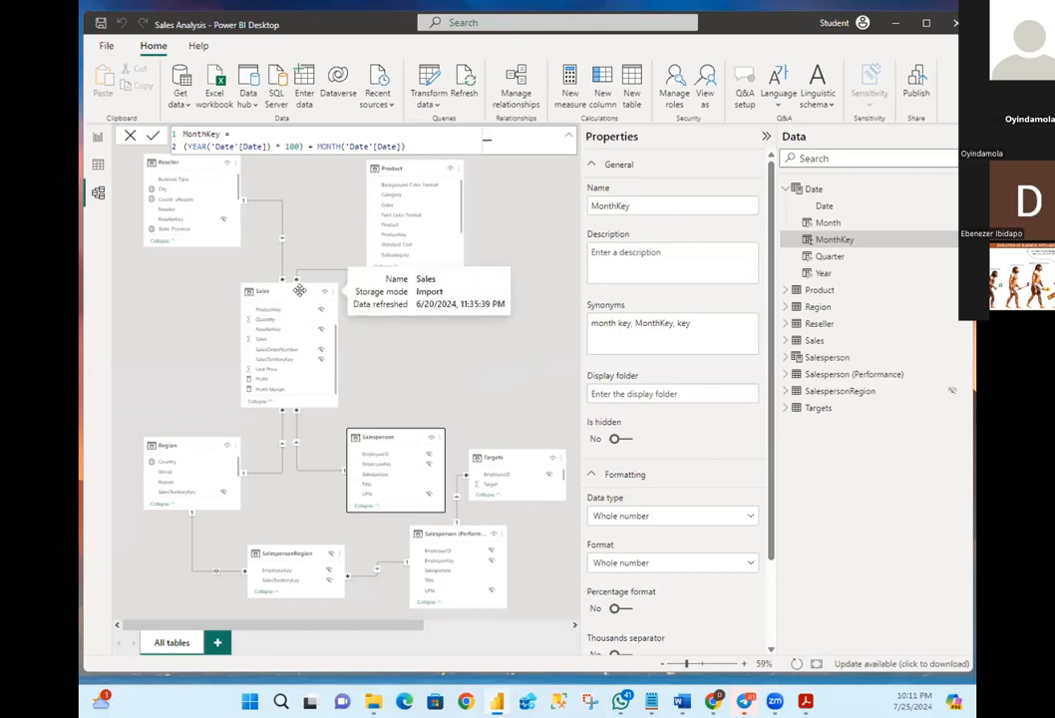
Fine-tune the positions of the Sales, Region and Salesperson tables so Sales sits centred above the other two
{"action": "left_click_drag", "start_coordinate": [299, 290], "coordinate": [266, 286]}
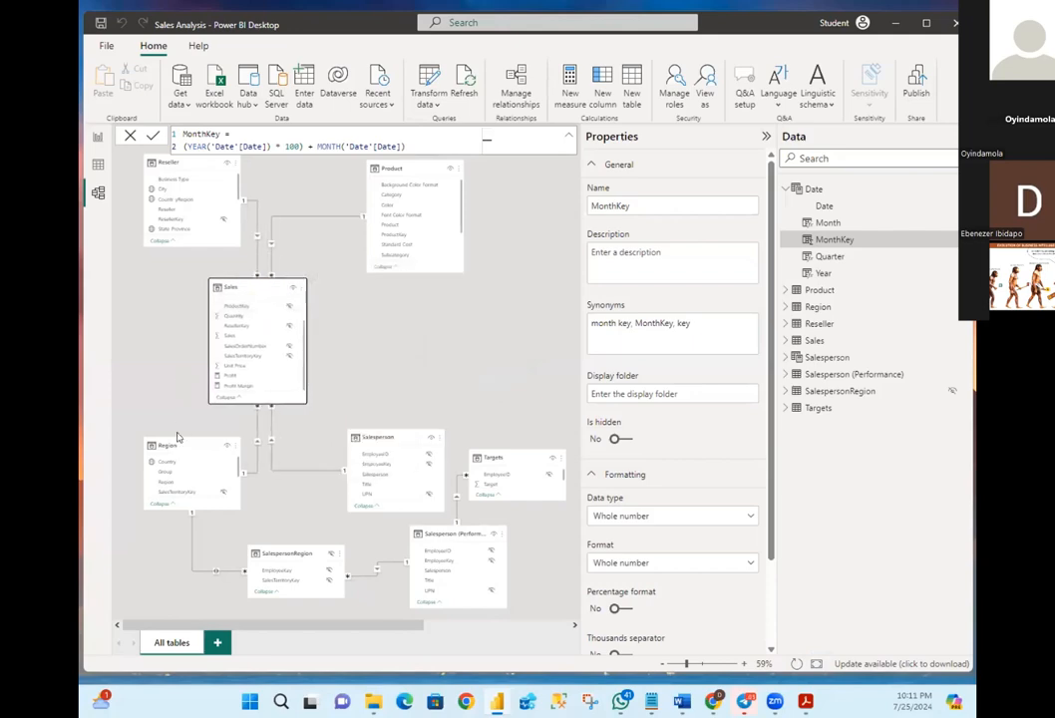
{"action": "left_click_drag", "start_coordinate": [148, 418], "coordinate": [129, 427]}
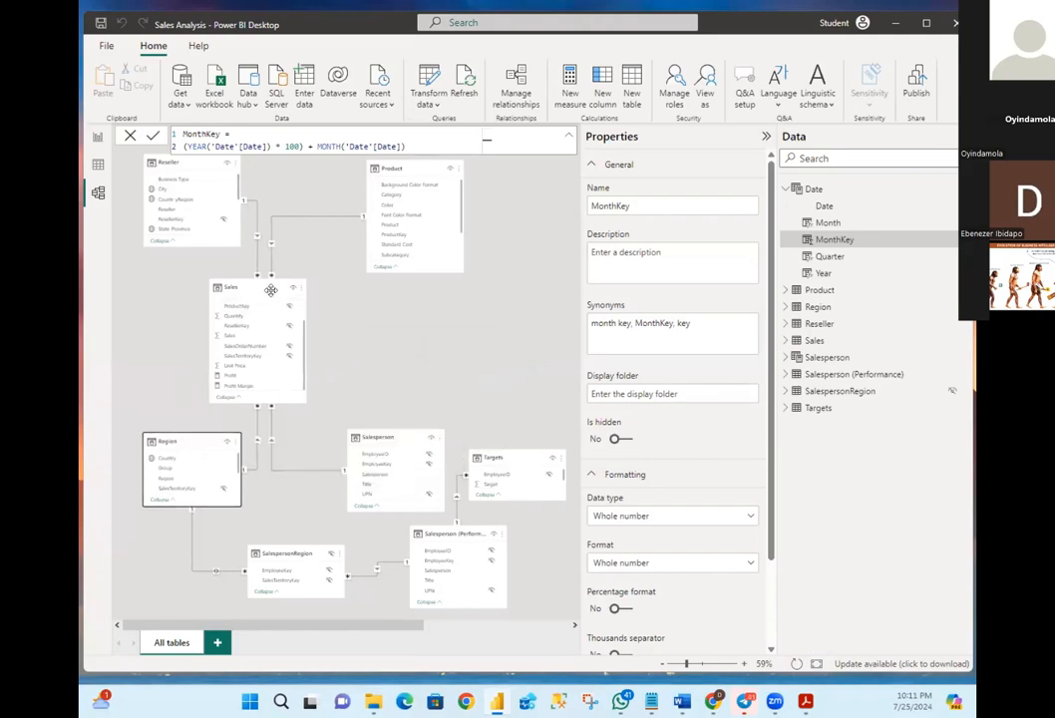
{"action": "left_click_drag", "start_coordinate": [271, 290], "coordinate": [294, 292]}
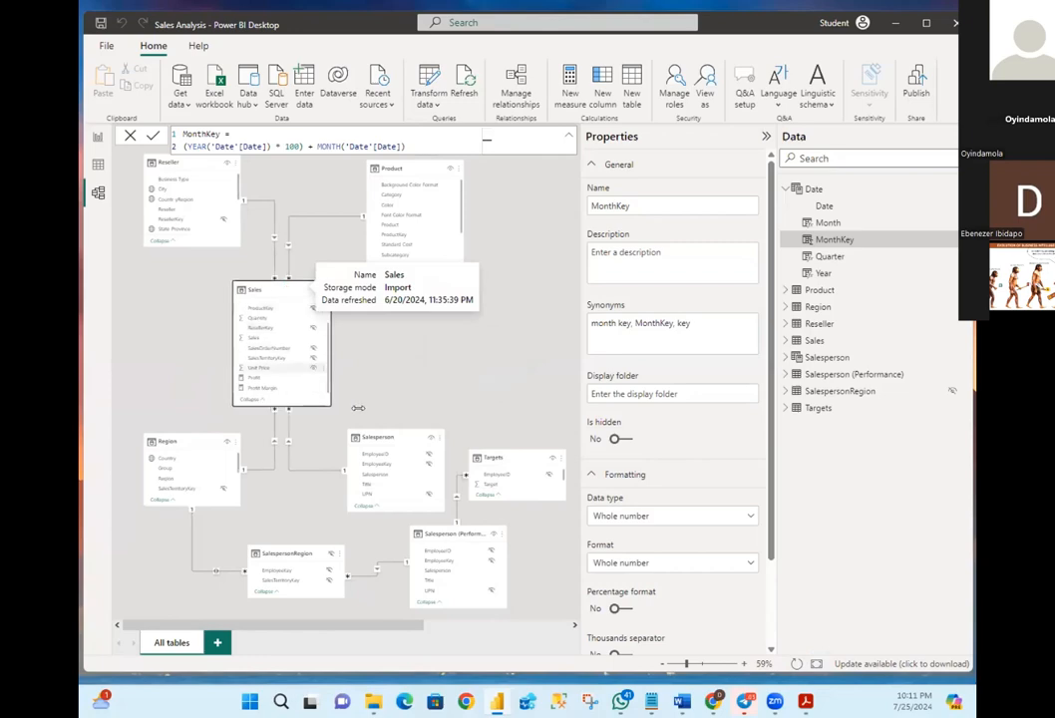
{"action": "left_click", "coordinate": [382, 429]}
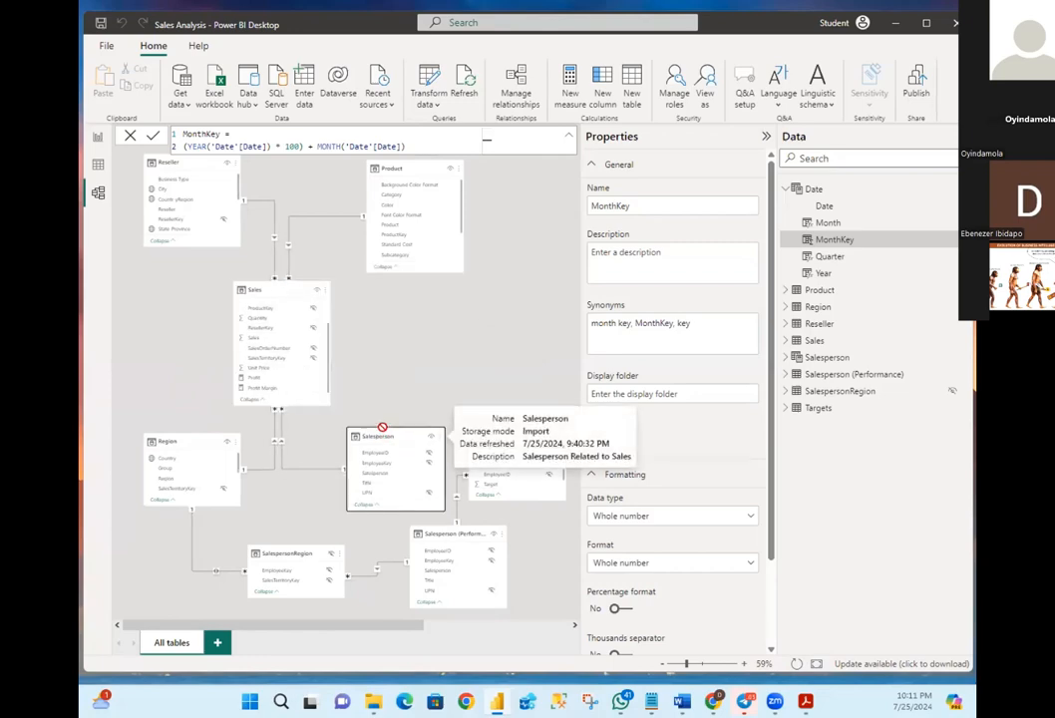
{"action": "left_click_drag", "start_coordinate": [382, 427], "coordinate": [385, 425]}
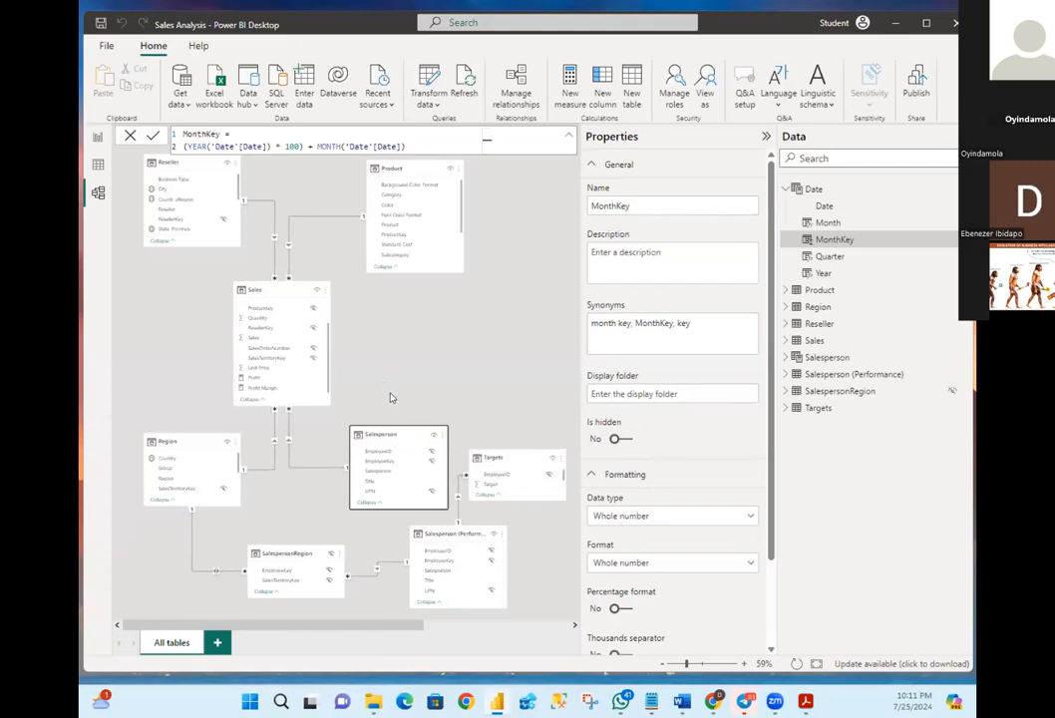
Move the Targets table up beside Product and place Salesperson (Performance) slightly further from SalespersonRegion in the same lower row
{"action": "left_click_drag", "start_coordinate": [497, 455], "coordinate": [503, 282]}
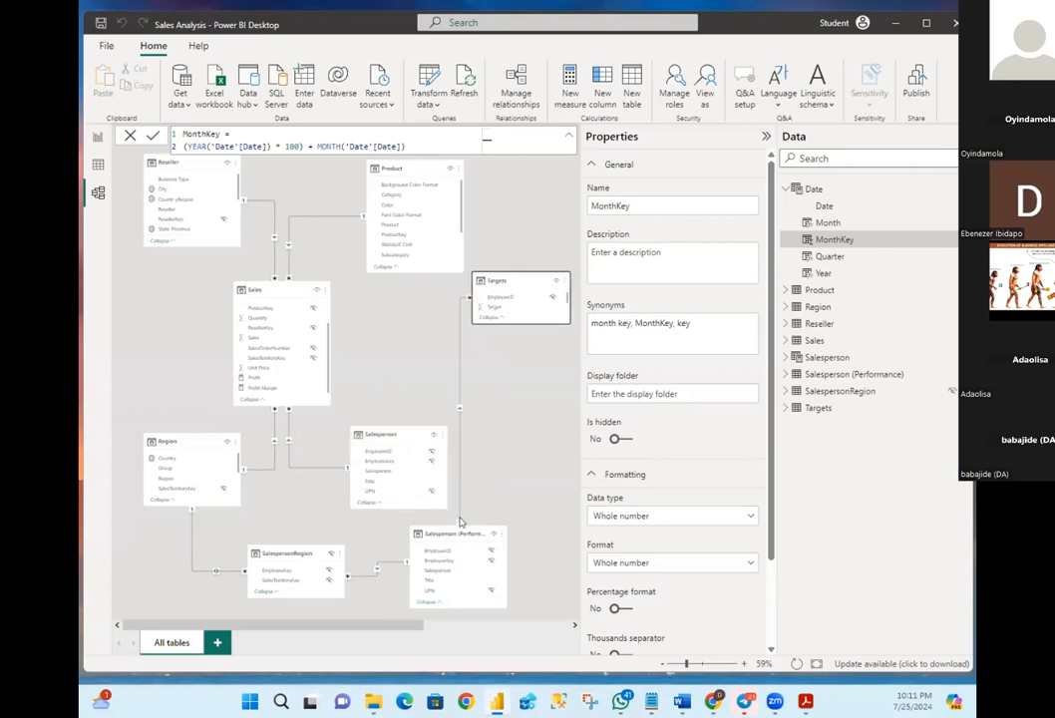
{"action": "left_click_drag", "start_coordinate": [452, 522], "coordinate": [447, 332]}
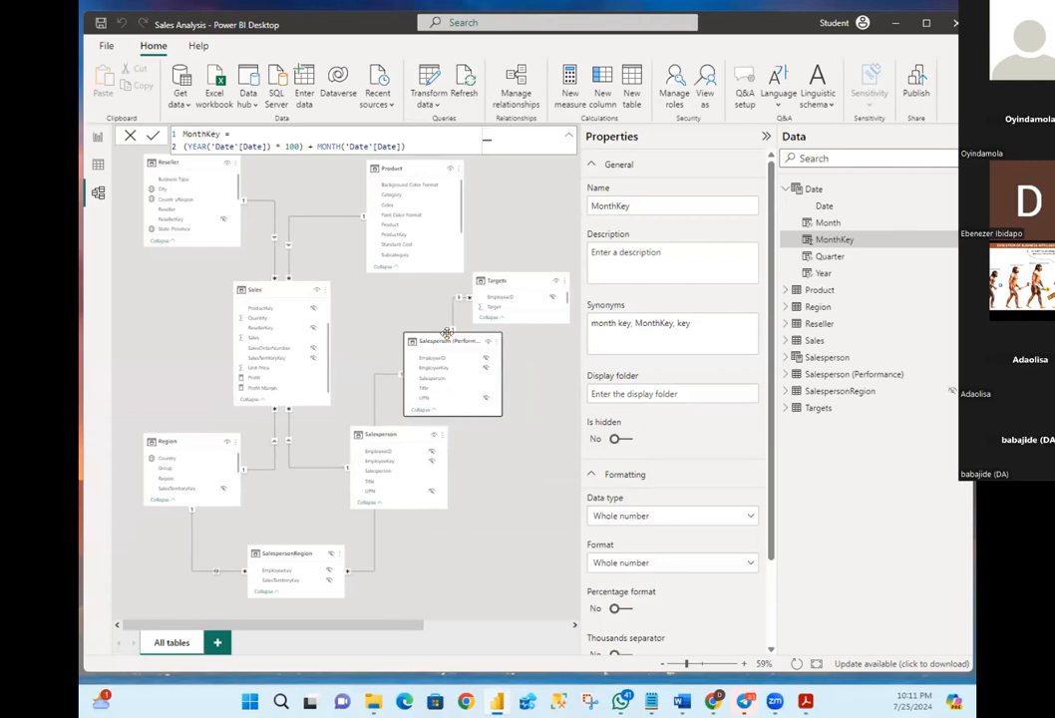
{"action": "left_click_drag", "start_coordinate": [466, 353], "coordinate": [491, 523]}
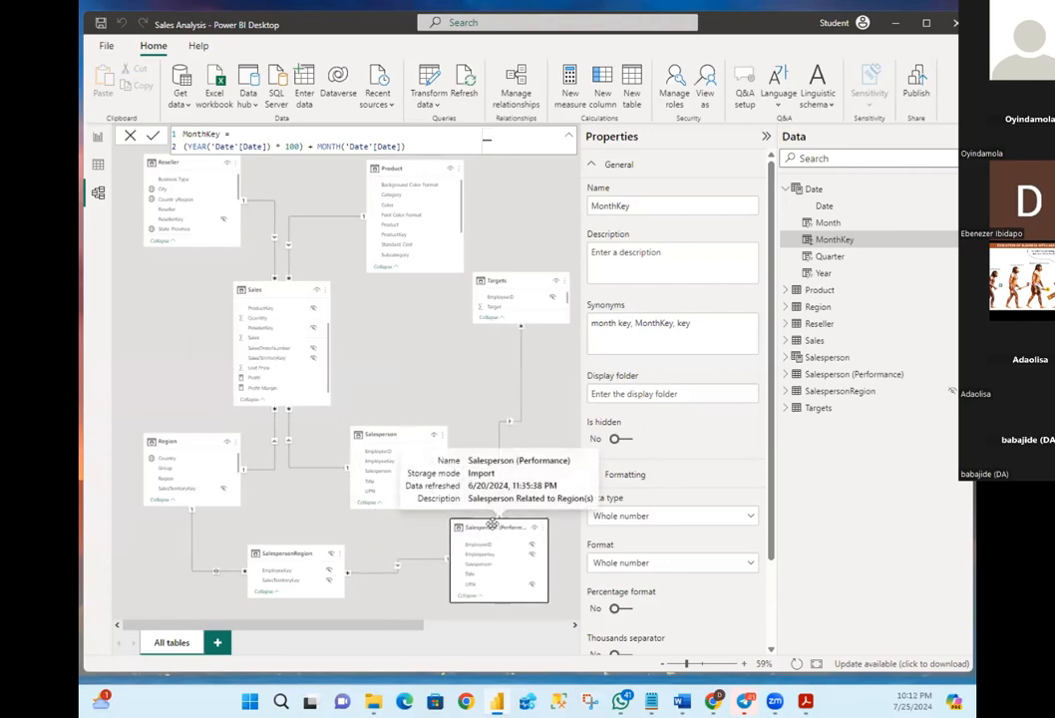
{"action": "left_click", "coordinate": [491, 525]}
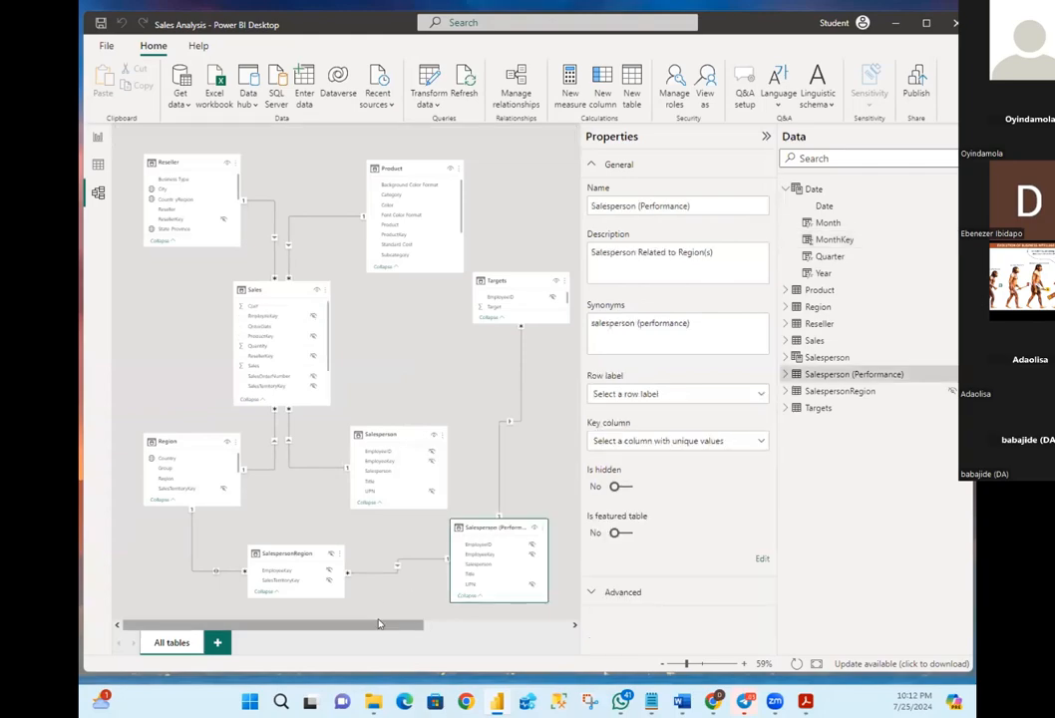
Bring the distant Date table into the open space beside Sales and place Targets directly above Salesperson (Performance)
{"action": "left_click_drag", "start_coordinate": [374, 624], "coordinate": [526, 624]}
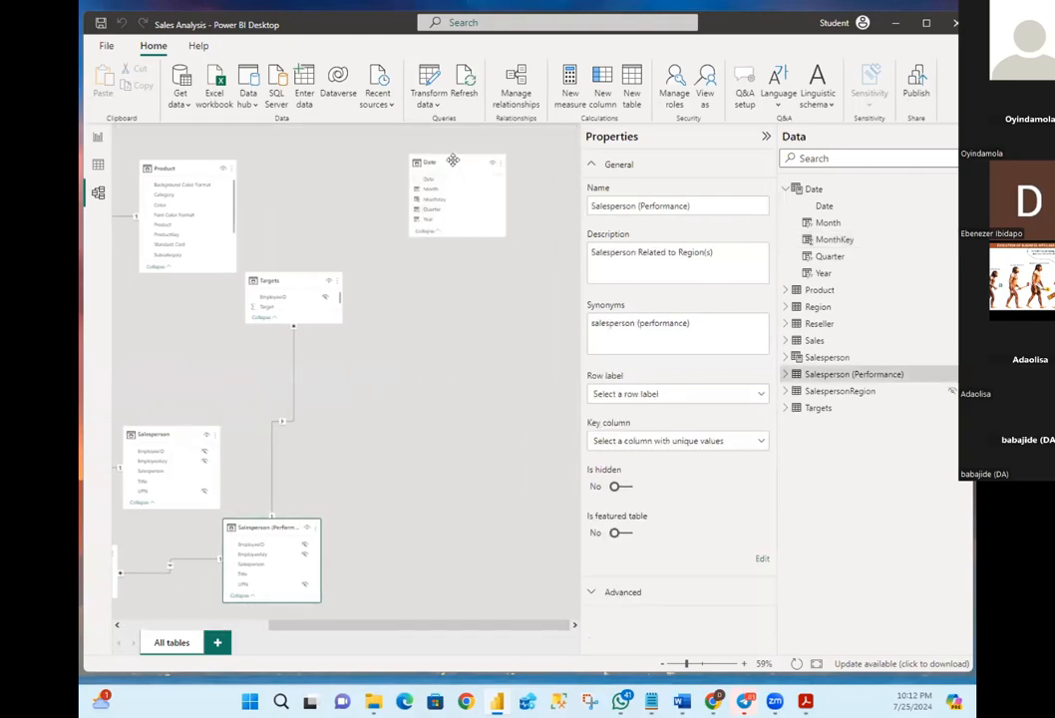
{"action": "left_click_drag", "start_coordinate": [447, 180], "coordinate": [520, 179]}
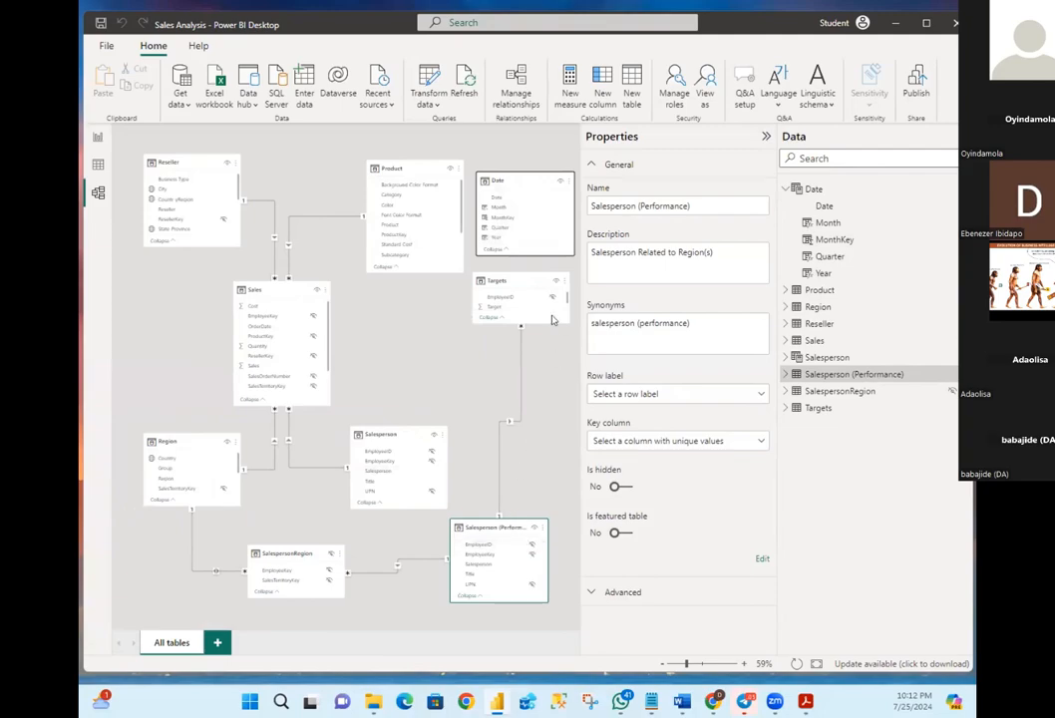
{"action": "left_click_drag", "start_coordinate": [516, 288], "coordinate": [519, 430]}
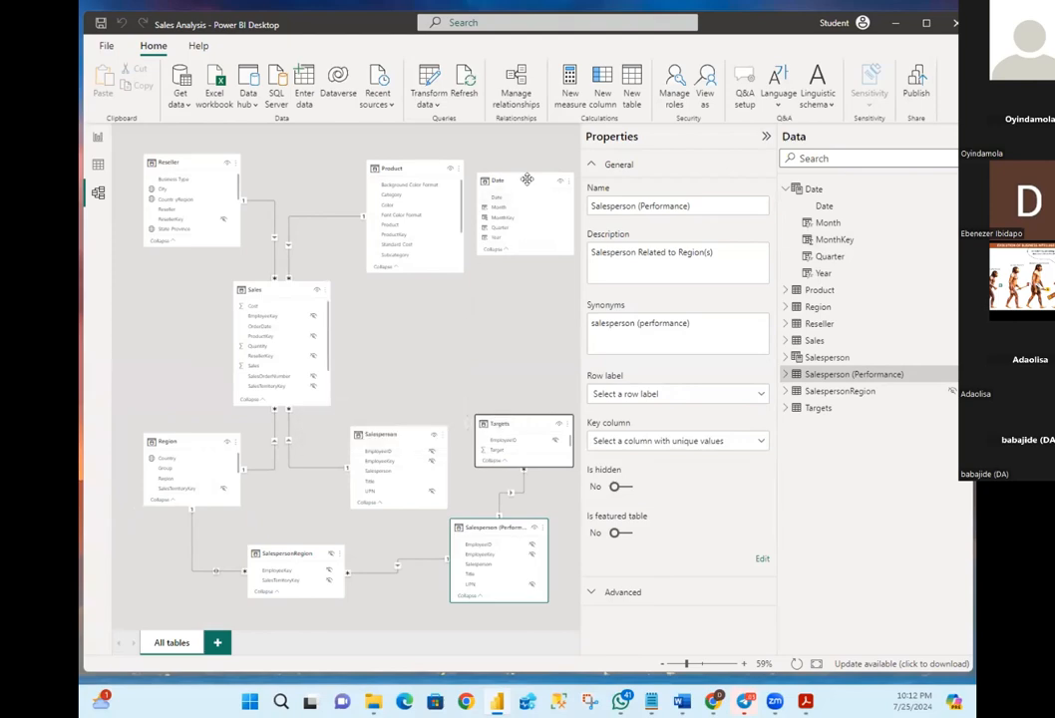
{"action": "left_click_drag", "start_coordinate": [527, 182], "coordinate": [501, 296]}
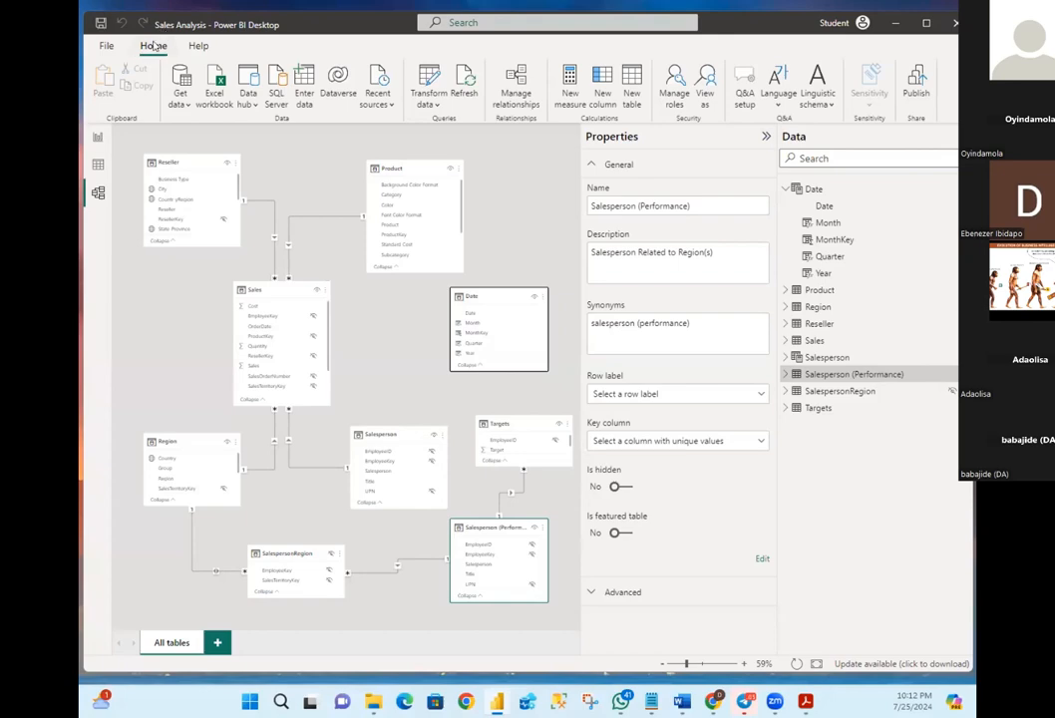
Save the Sales Analysis report
{"action": "left_click", "coordinate": [102, 46]}
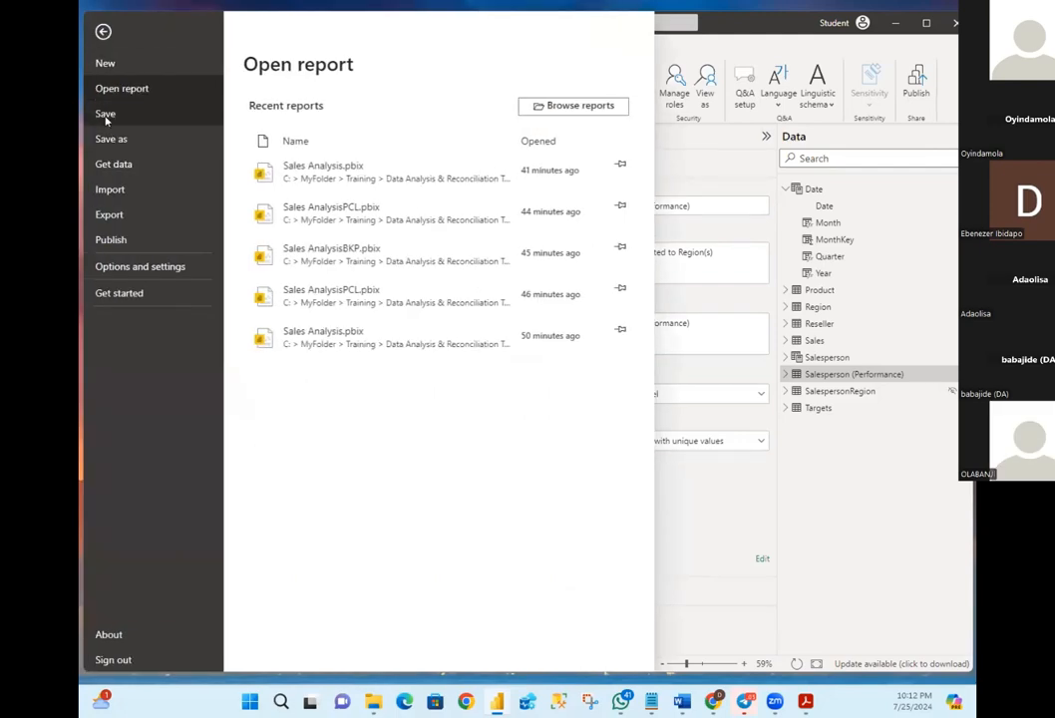
{"action": "left_click", "coordinate": [105, 114]}
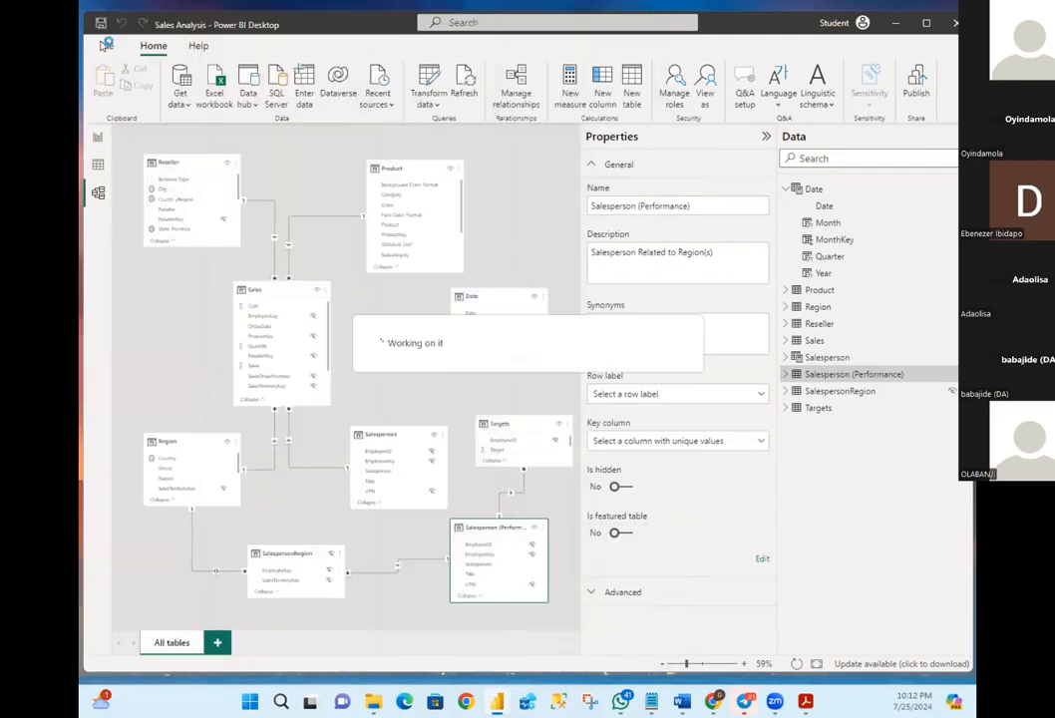
{"action": "left_click", "coordinate": [103, 46]}
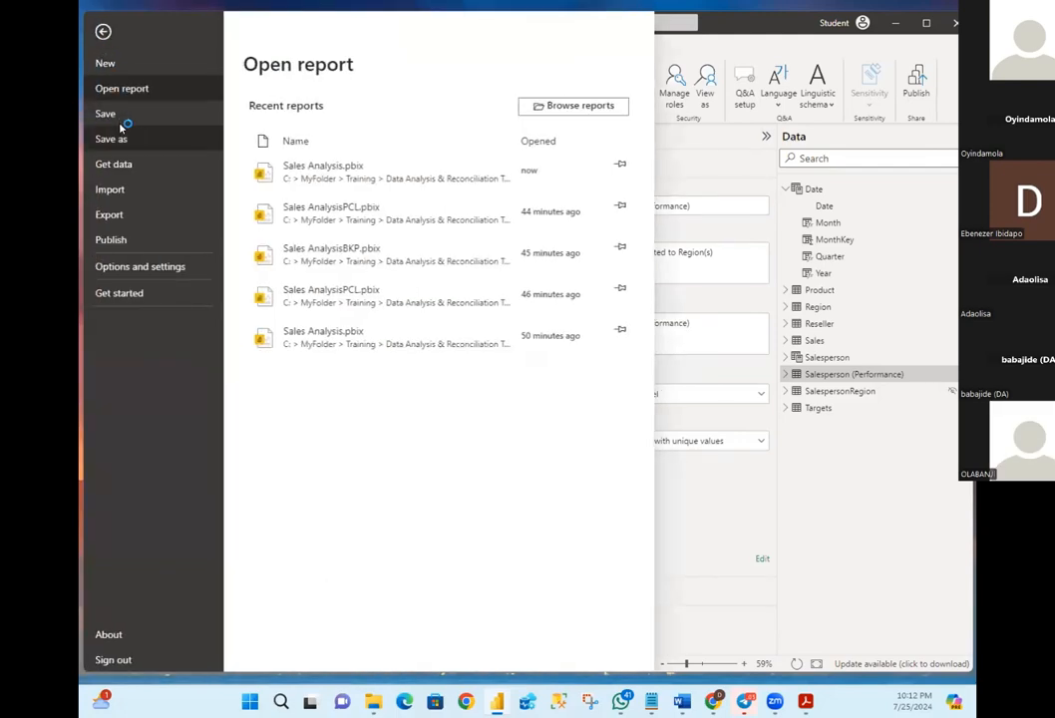
{"action": "left_click", "coordinate": [106, 113]}
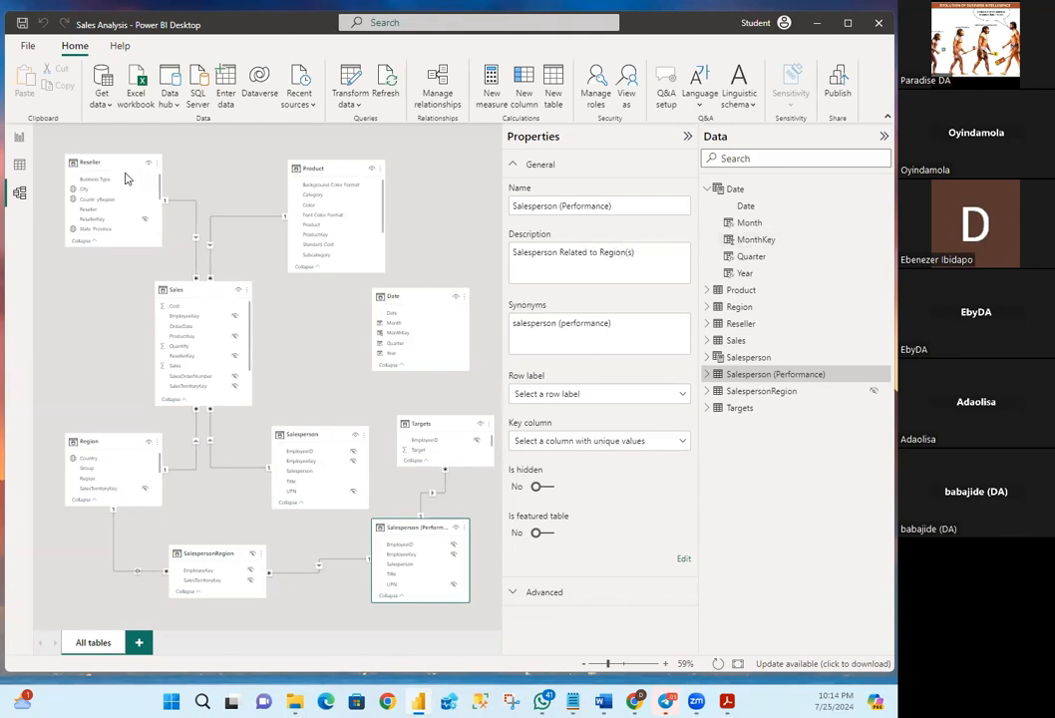
Hide the Date table's MonthKey column and check the field list on the report page
{"action": "left_click", "coordinate": [20, 167]}
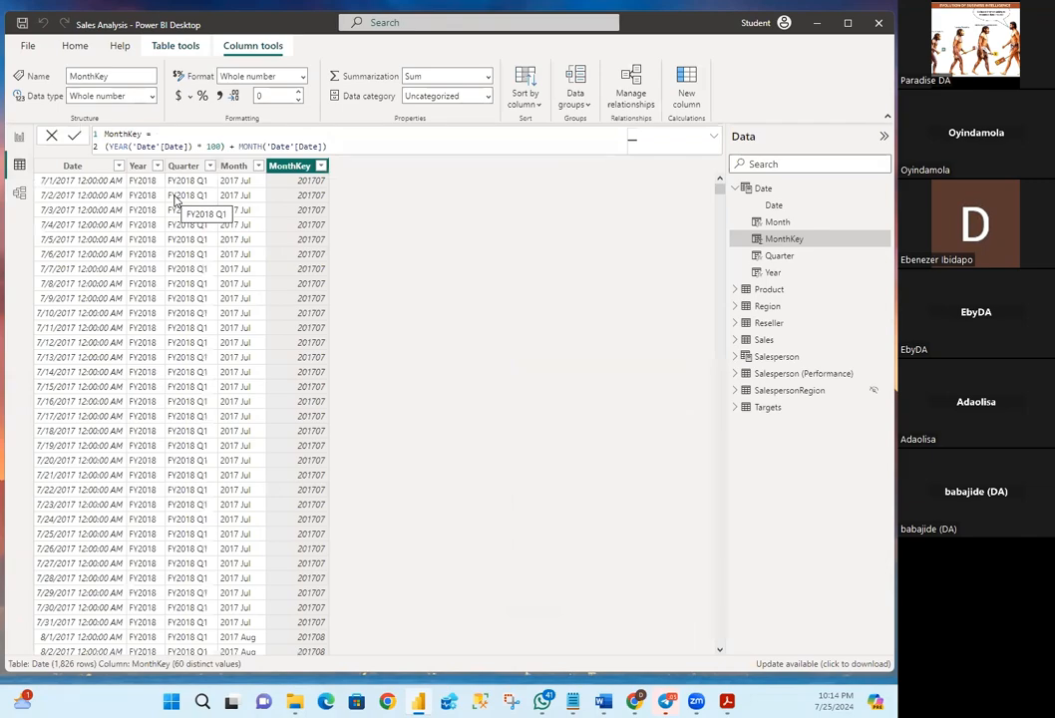
{"action": "left_click", "coordinate": [20, 193]}
{"action": "left_click", "coordinate": [755, 241]}
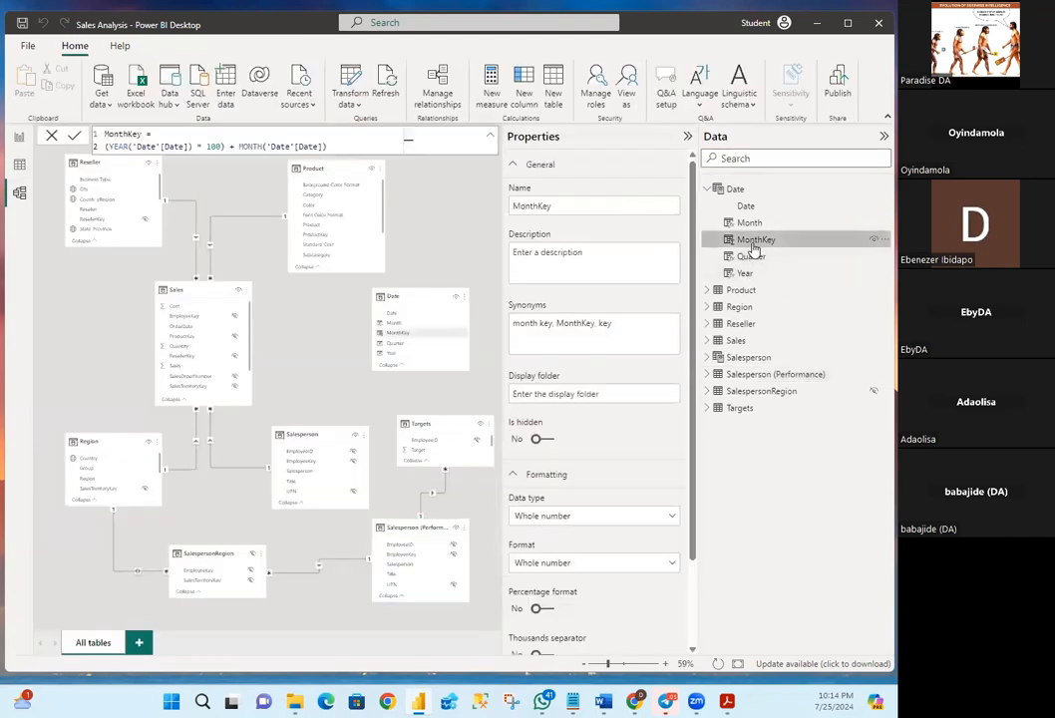
{"action": "left_click", "coordinate": [541, 440]}
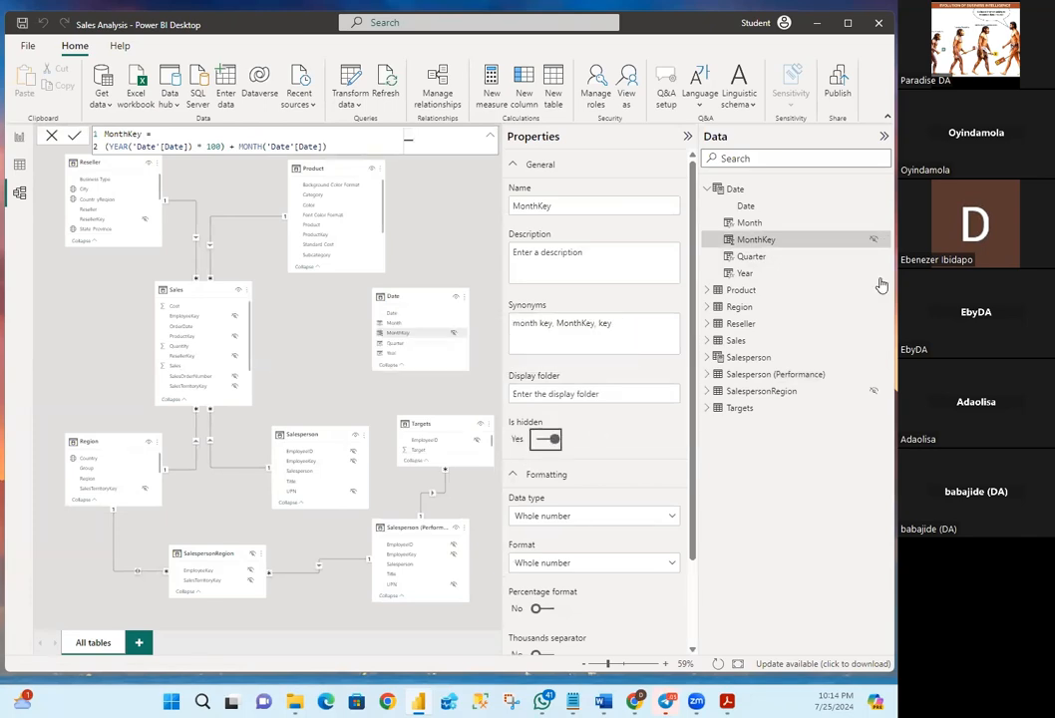
{"action": "left_click", "coordinate": [19, 137]}
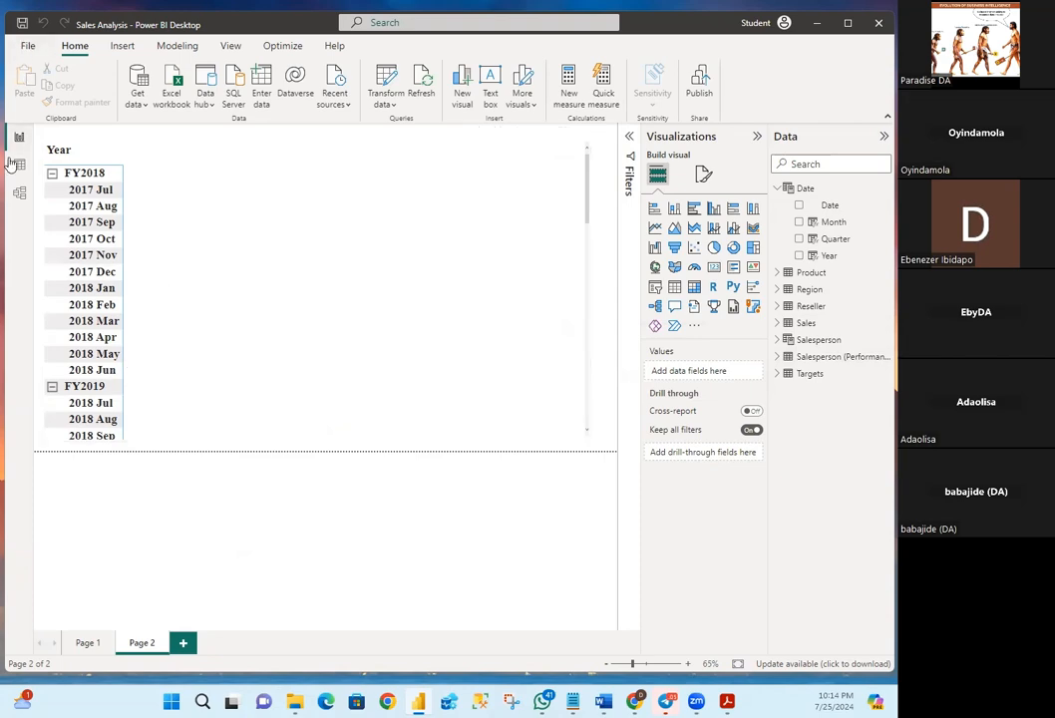
From the model diagram, create a hierarchy based on the Date table's Year column
{"action": "left_click", "coordinate": [19, 193]}
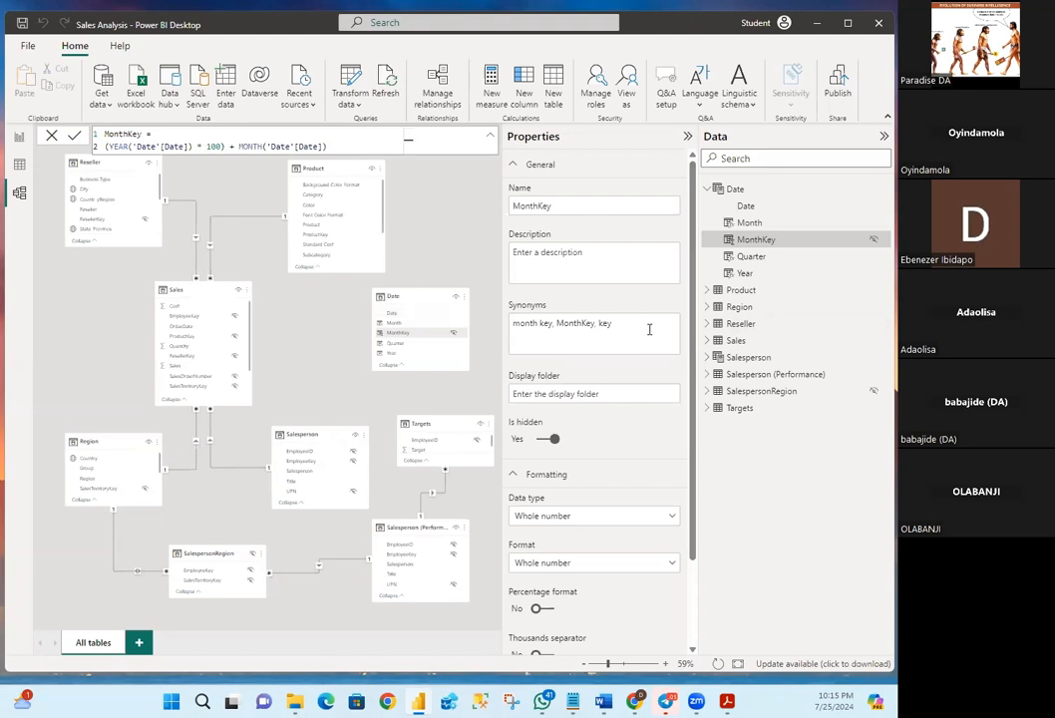
{"action": "right_click", "coordinate": [743, 282]}
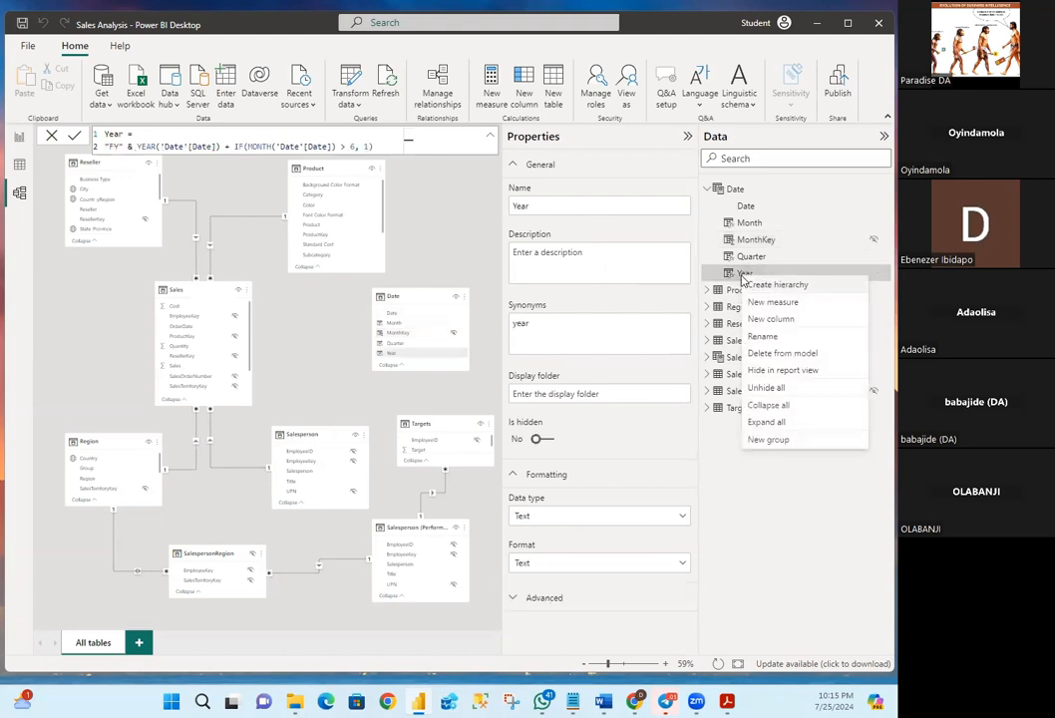
{"action": "left_click", "coordinate": [765, 287]}
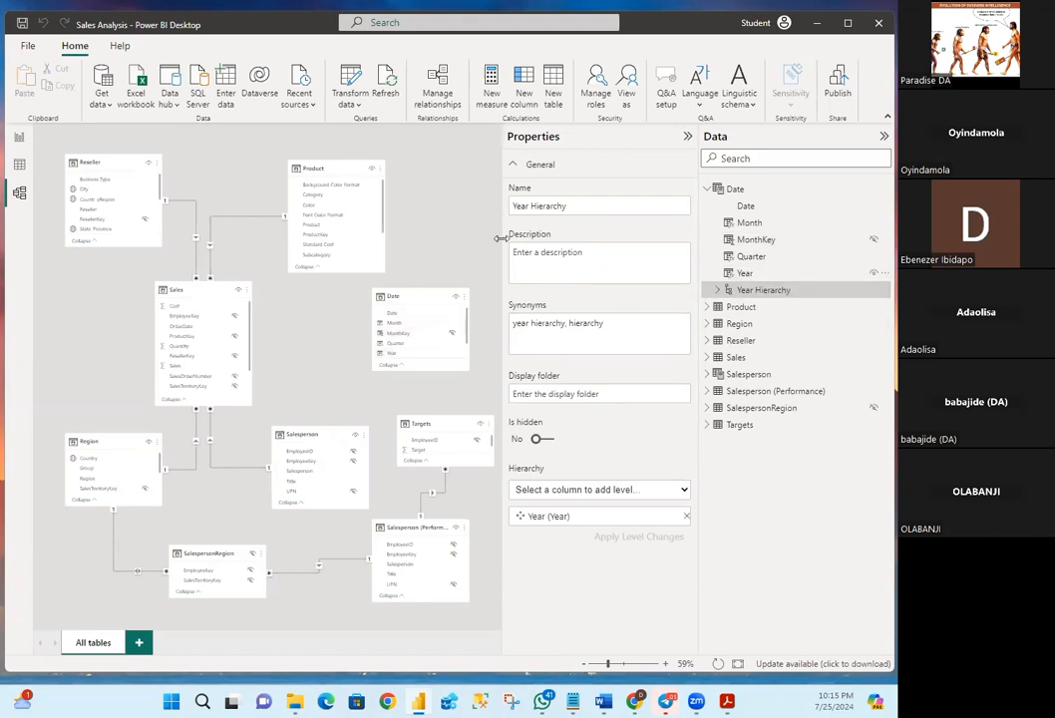
Rename the new Year hierarchy as Fiscal
{"action": "left_click", "coordinate": [582, 205]}
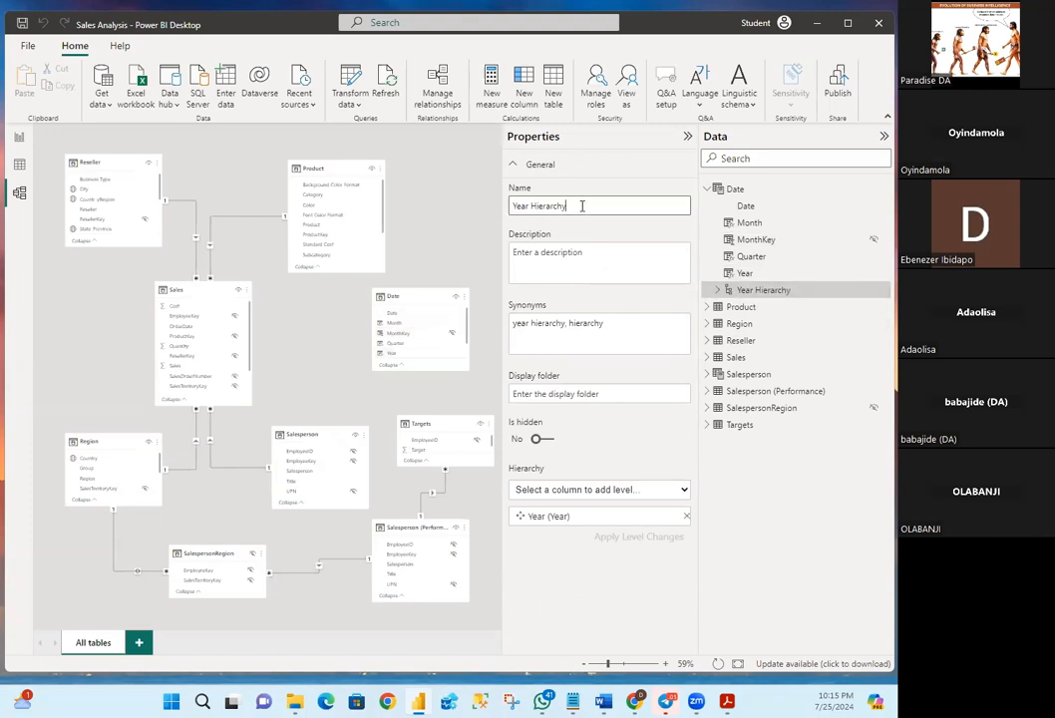
{"action": "key", "text": "BackSpace"}
{"action": "key", "text": "BackSpace"}
{"action": "key", "text": "BackSpace"}
{"action": "key", "text": "BackSpace"}
{"action": "key", "text": "BackSpace"}
{"action": "key", "text": "BackSpace"}
{"action": "key", "text": "BackSpace"}
{"action": "key", "text": "BackSpace"}
{"action": "key", "text": "BackSpace"}
{"action": "key", "text": "BackSpace"}
{"action": "key", "text": "BackSpace"}
{"action": "key", "text": "BackSpace"}
{"action": "key", "text": "BackSpace"}
{"action": "key", "text": "BackSpace"}
{"action": "type", "text": "Fiscal"}
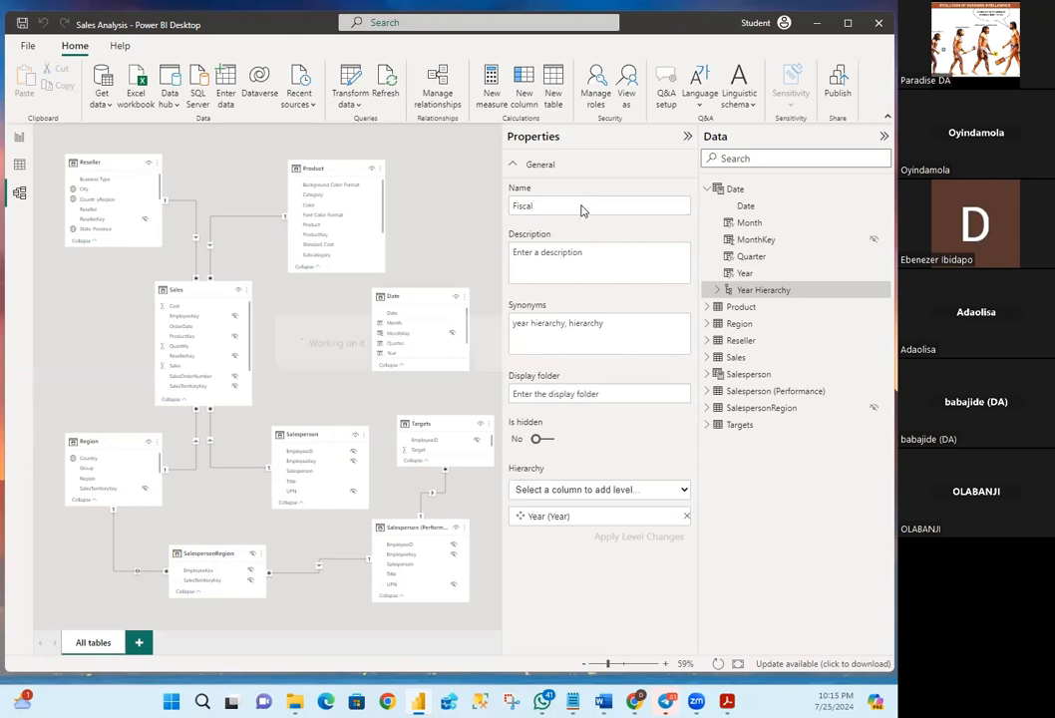
Add Quarter and Month as levels below Year in the Fiscal hierarchy, apply the level changes and inspect its levels
{"action": "key", "text": "Return"}
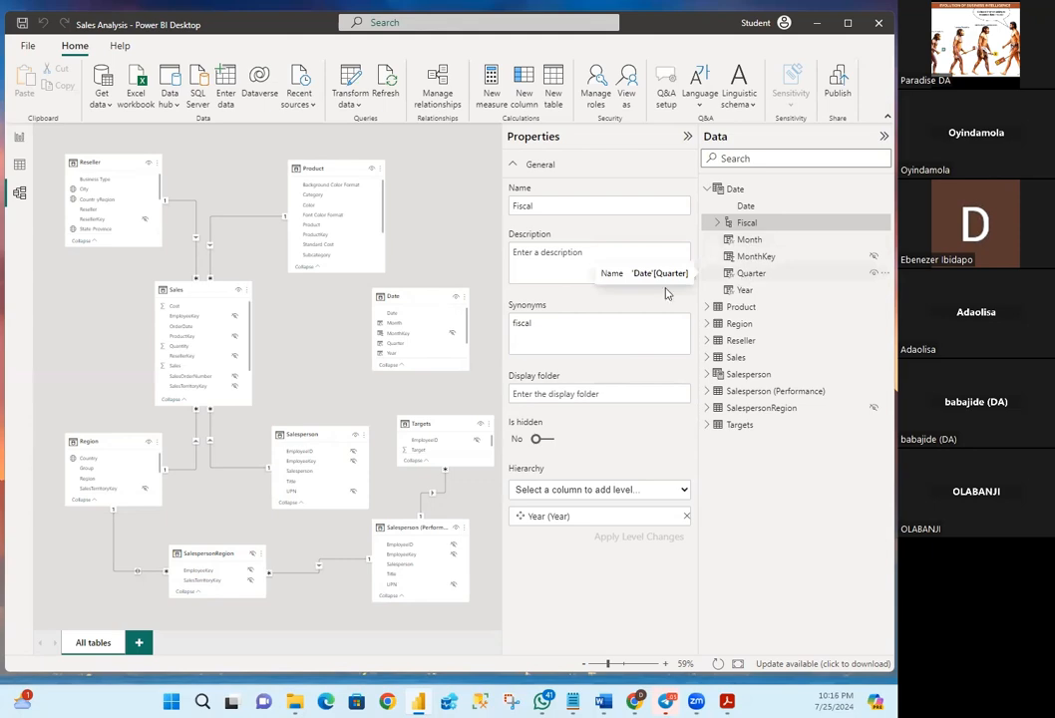
{"action": "left_click", "coordinate": [551, 489]}
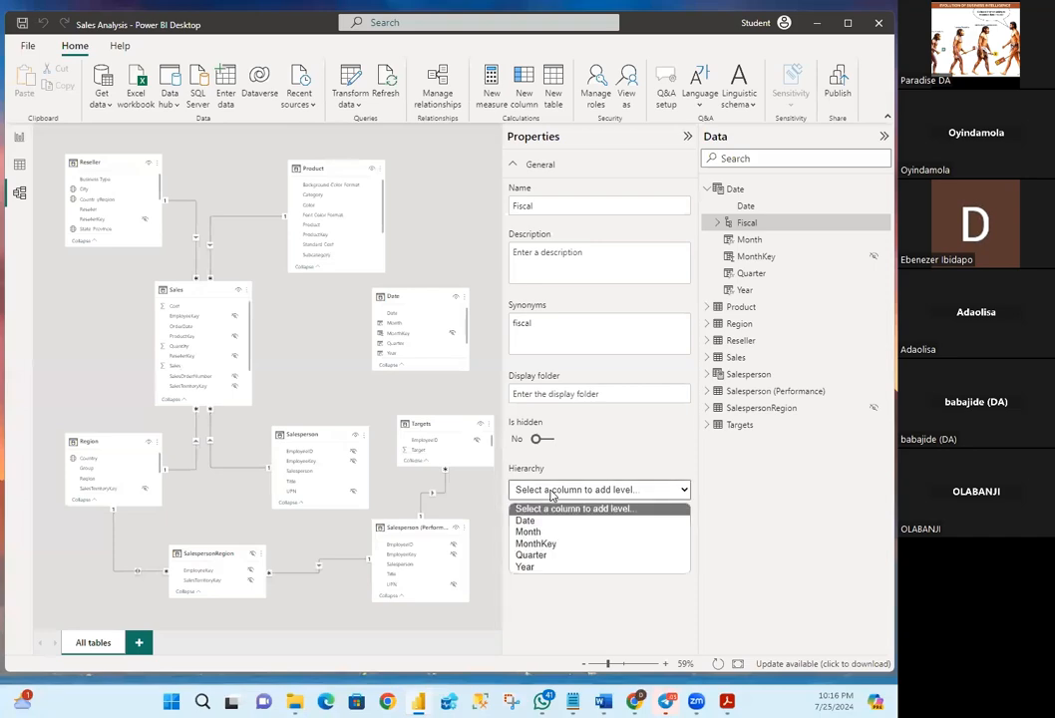
{"action": "left_click", "coordinate": [535, 565]}
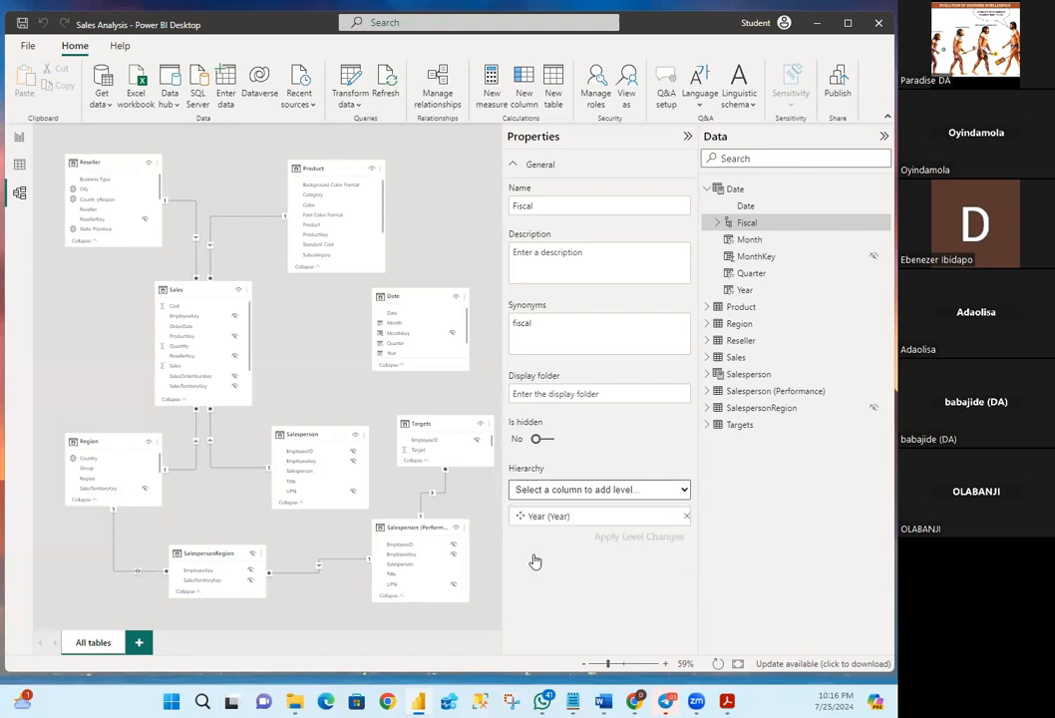
{"action": "left_click", "coordinate": [591, 490]}
{"action": "left_click", "coordinate": [573, 528]}
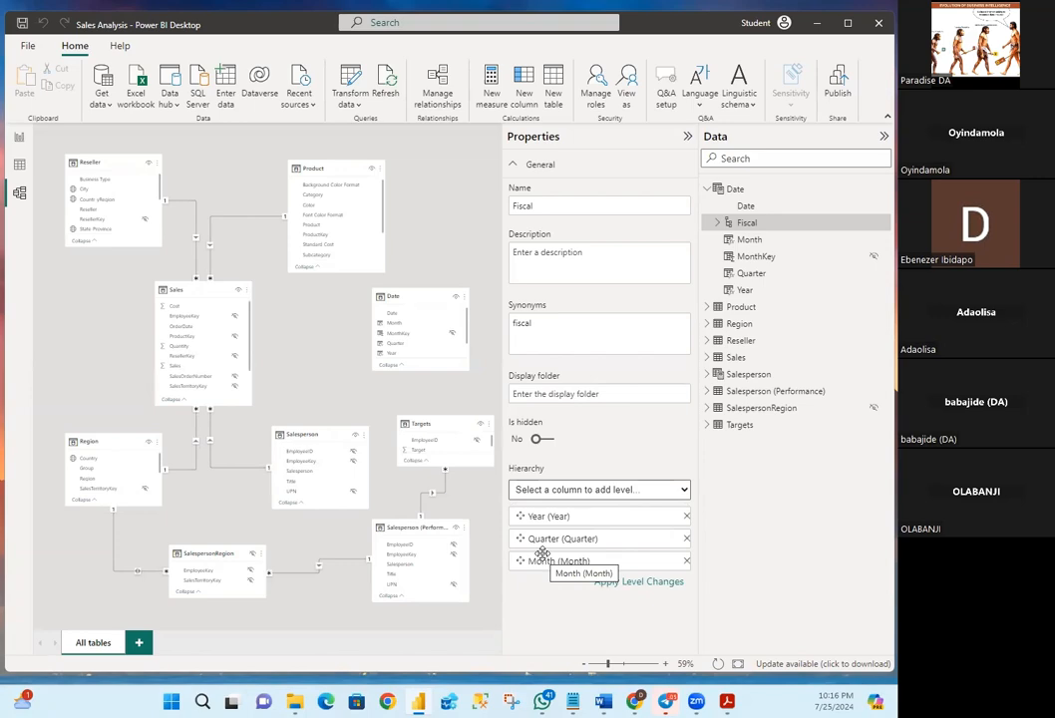
{"action": "left_click", "coordinate": [615, 582]}
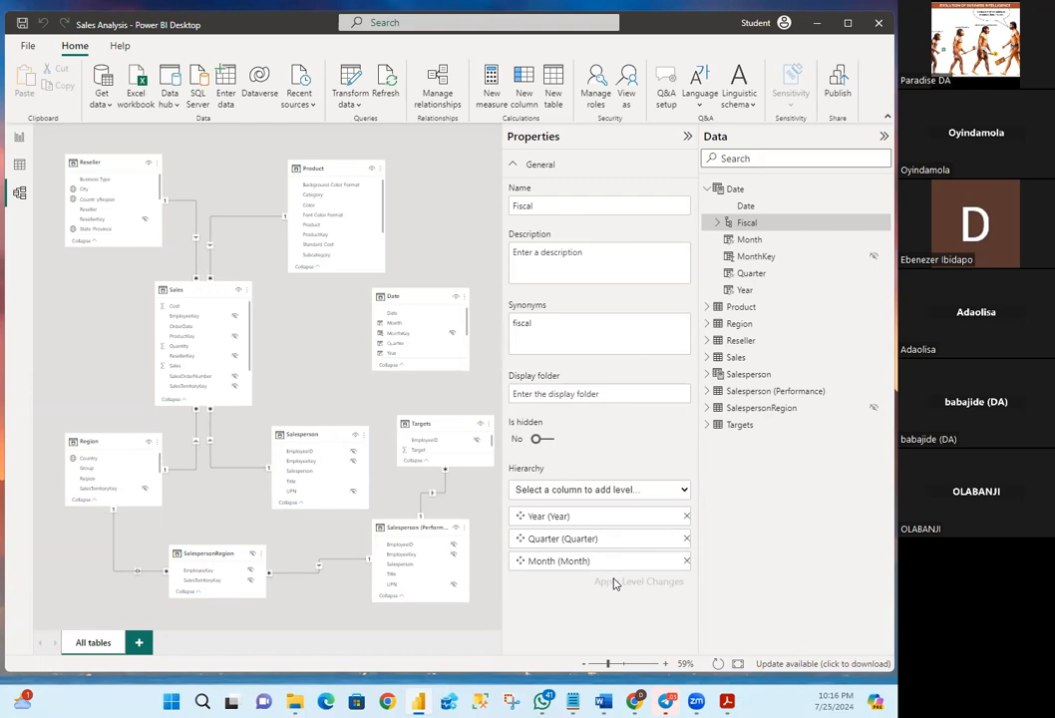
{"action": "left_click", "coordinate": [719, 223]}
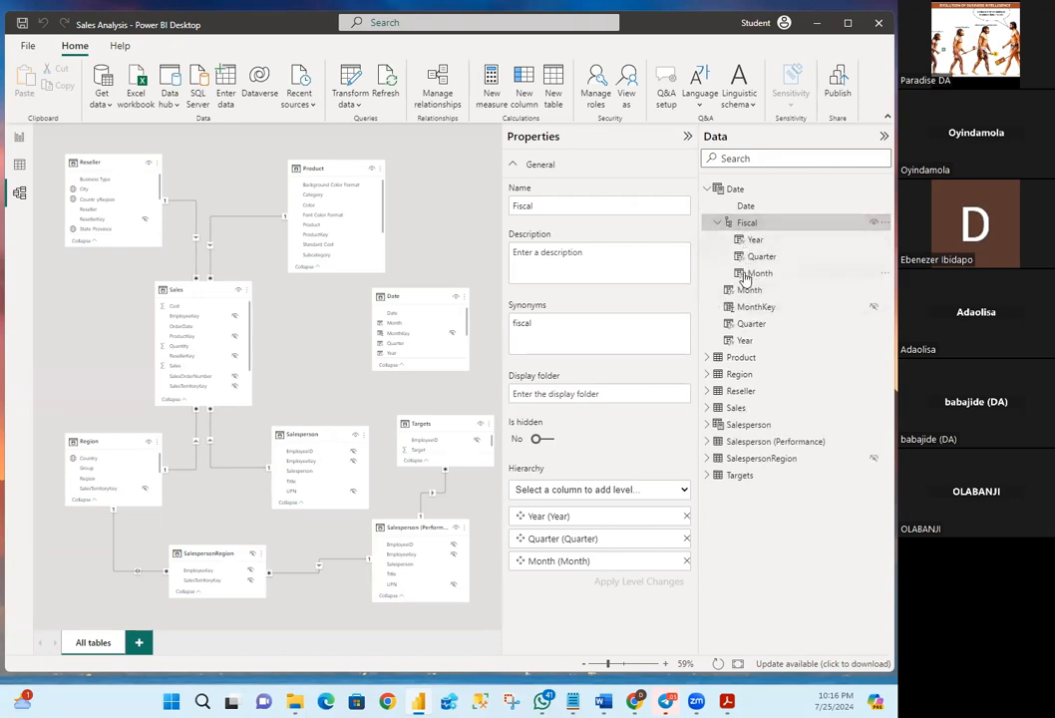
{"action": "left_click", "coordinate": [718, 224]}
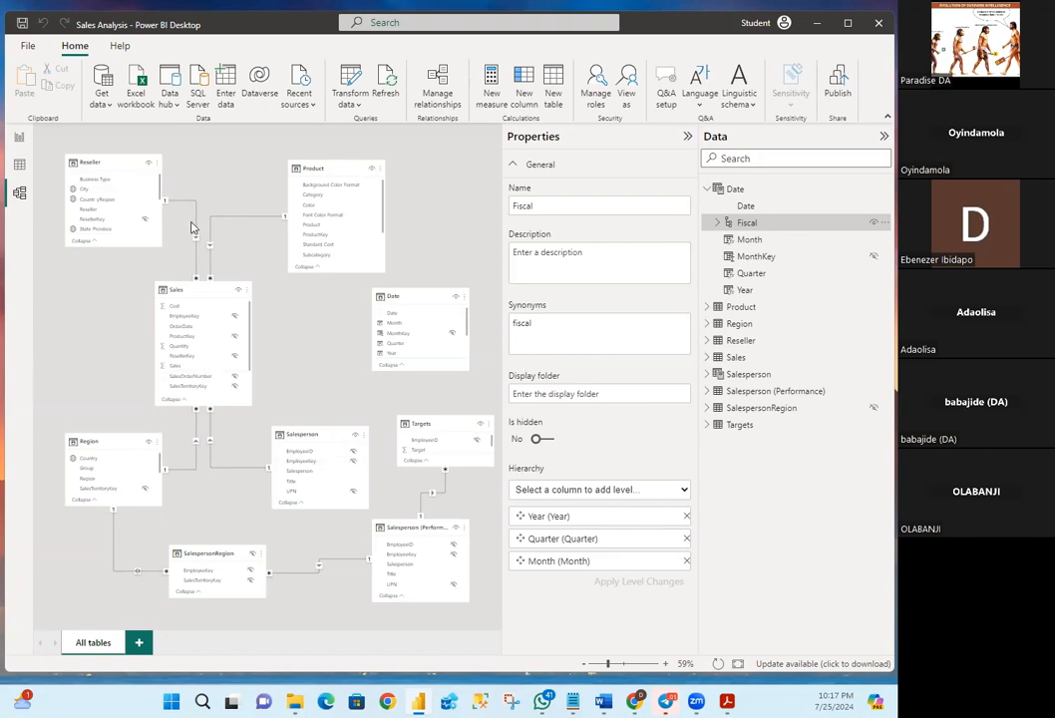
Create an active one-to-many relationship from the Date table's Date column to the Sales table's OrderDate column with single cross-filtering
{"action": "left_click", "coordinate": [423, 294]}
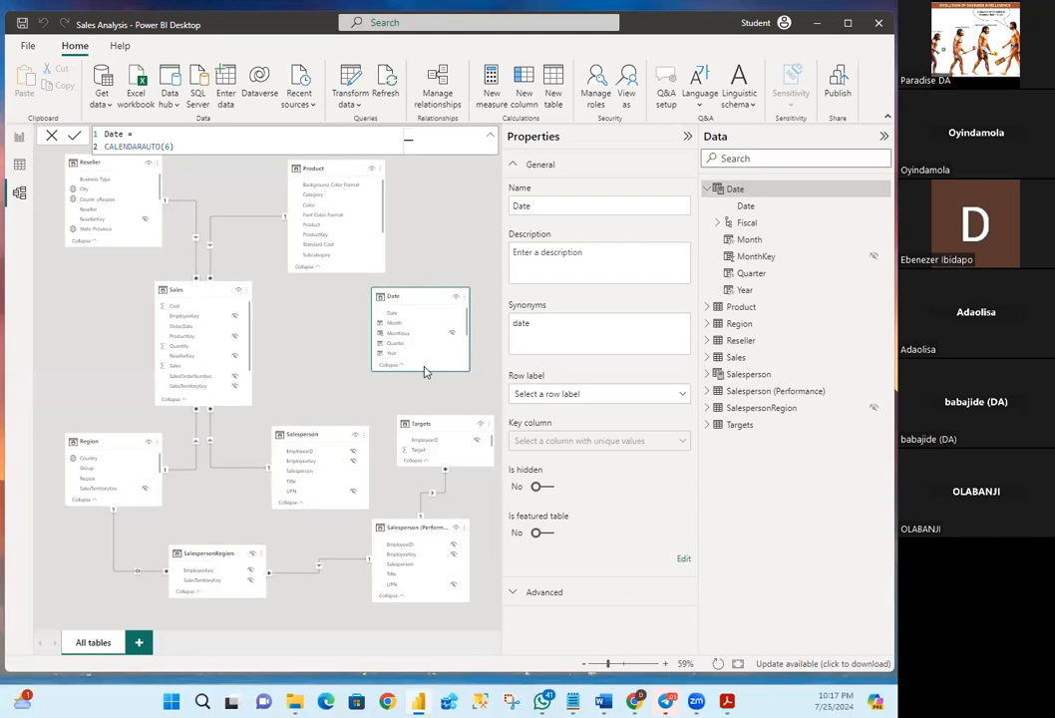
{"action": "left_click", "coordinate": [443, 99]}
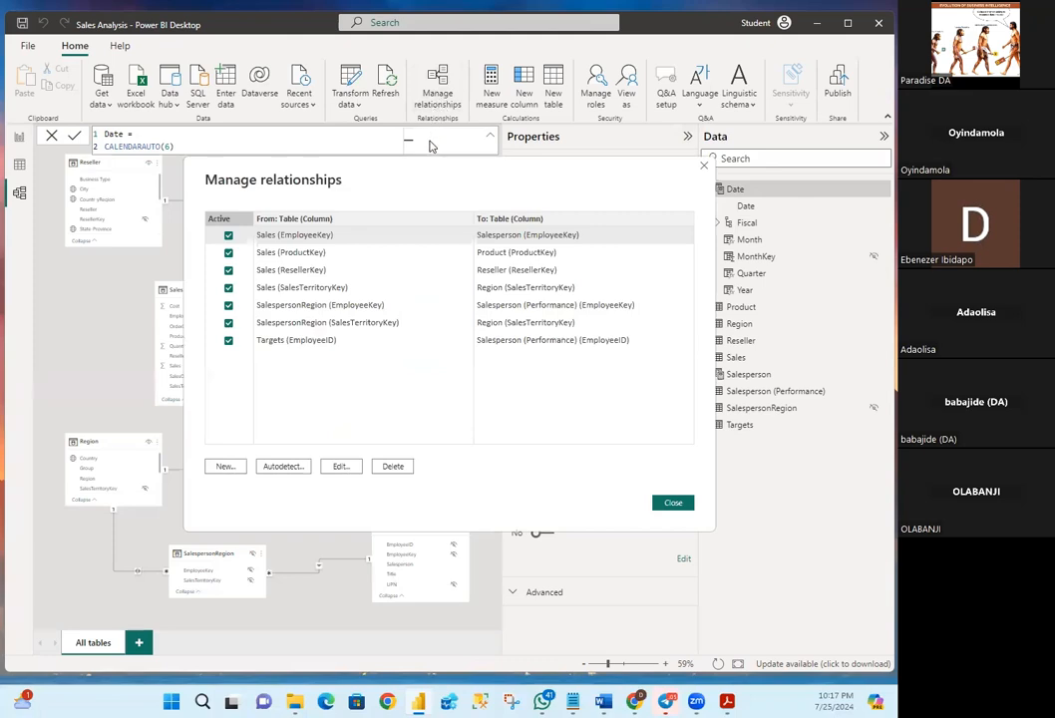
{"action": "left_click", "coordinate": [224, 467]}
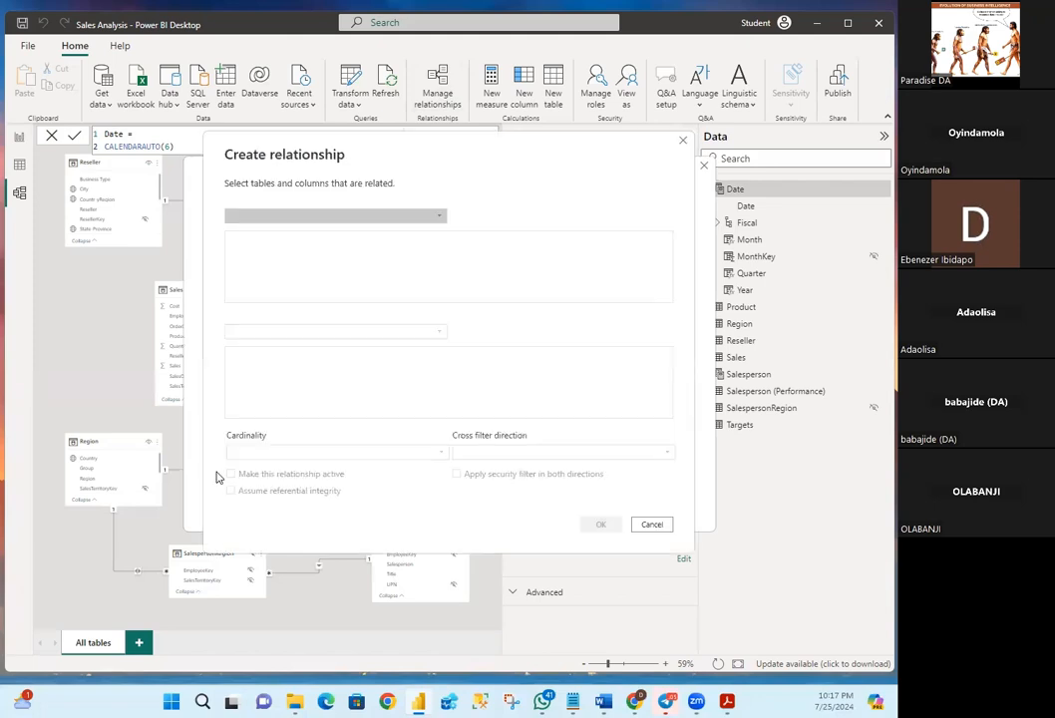
{"action": "left_click", "coordinate": [259, 217]}
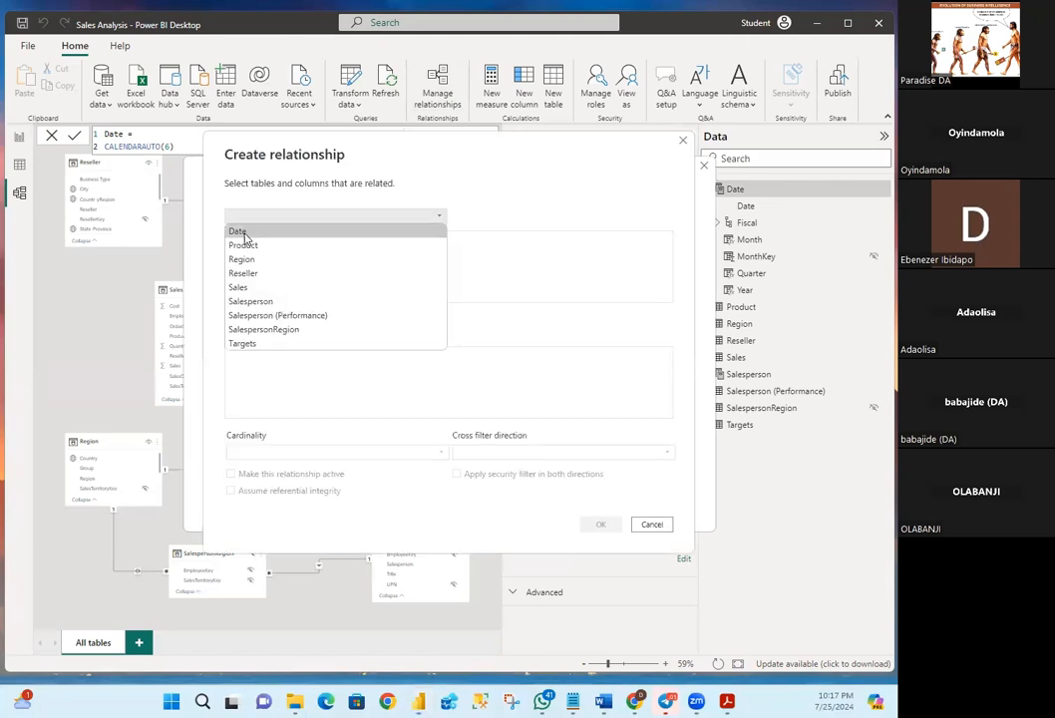
{"action": "left_click", "coordinate": [245, 236]}
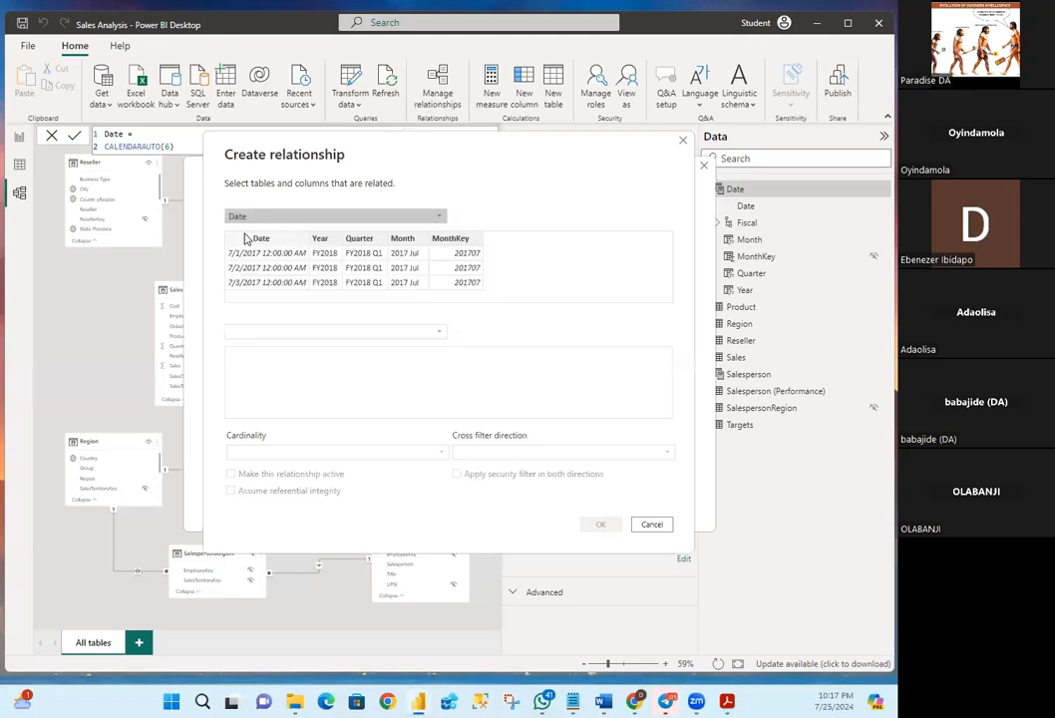
{"action": "left_click", "coordinate": [284, 333]}
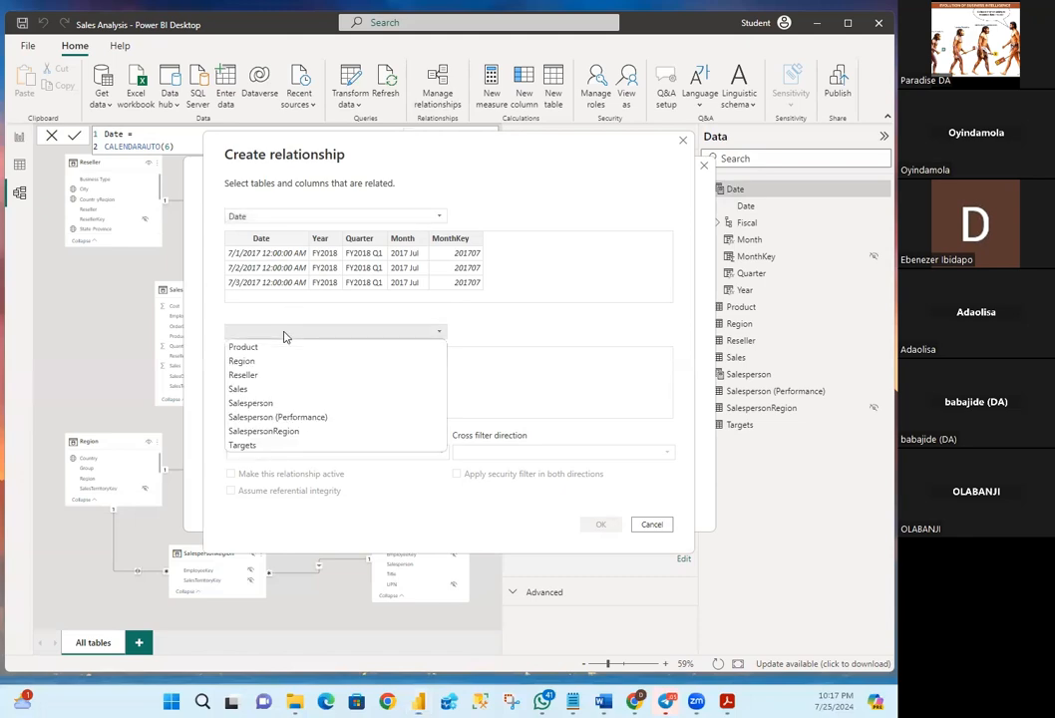
{"action": "left_click", "coordinate": [248, 390]}
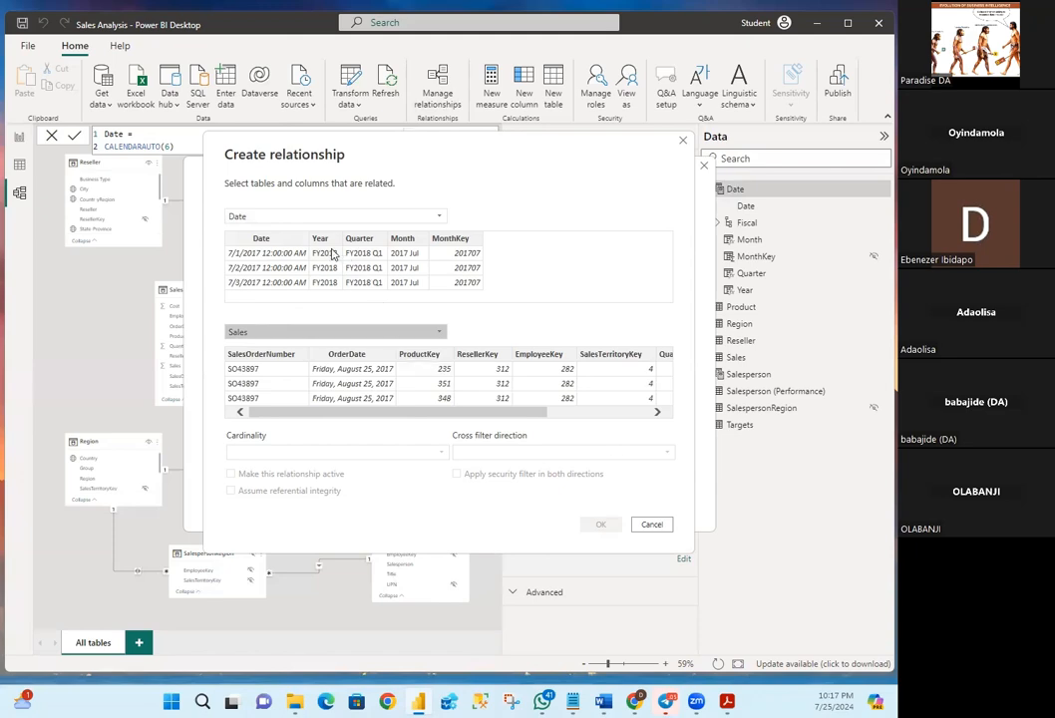
{"action": "left_click", "coordinate": [263, 241]}
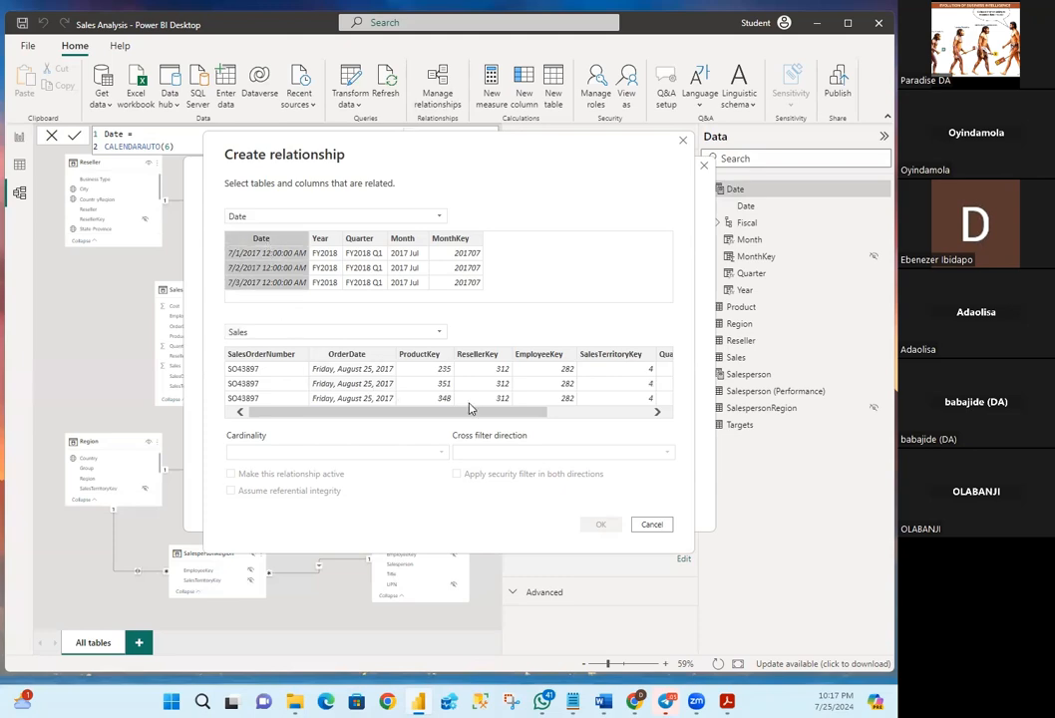
{"action": "left_click", "coordinate": [355, 359]}
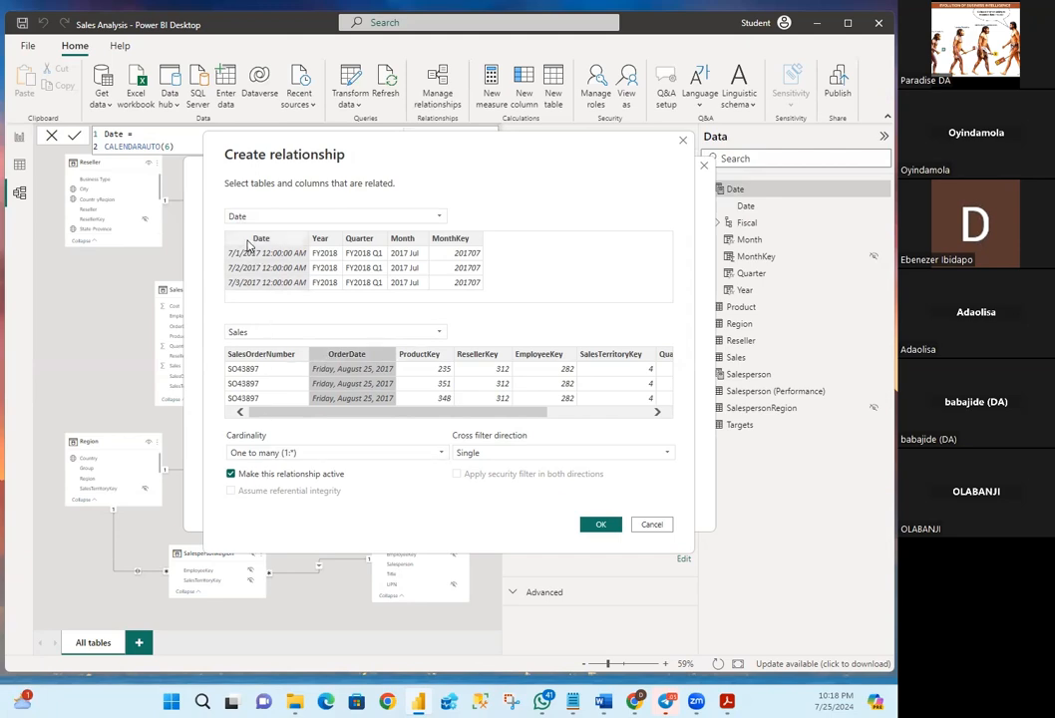
{"action": "left_click", "coordinate": [343, 370]}
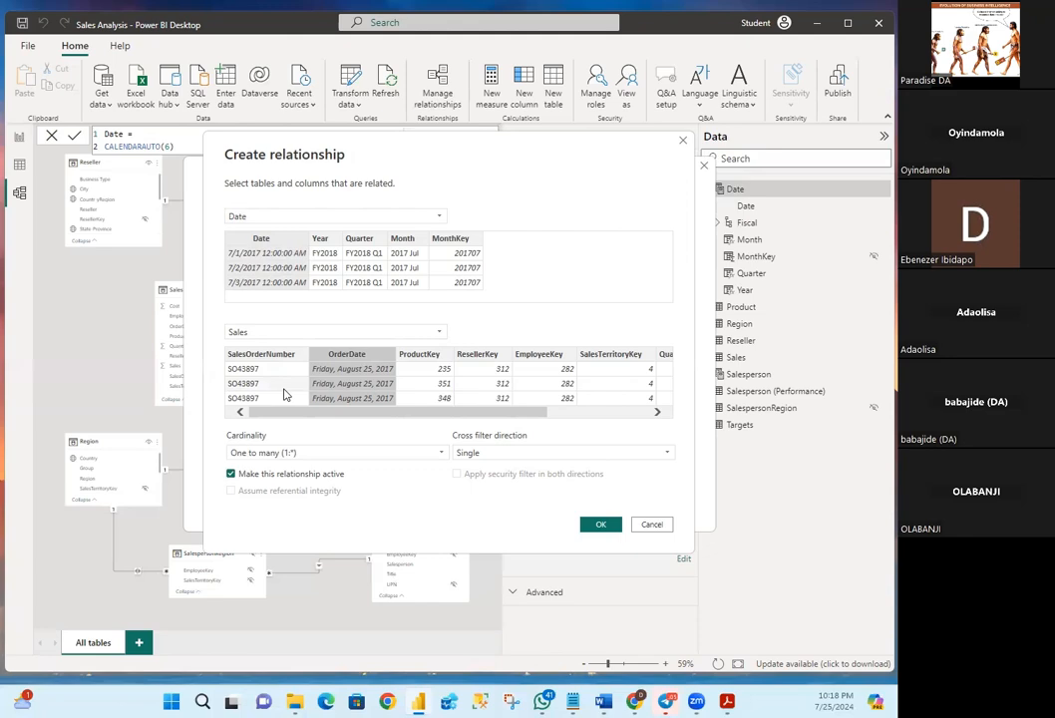
{"action": "left_click", "coordinate": [600, 524]}
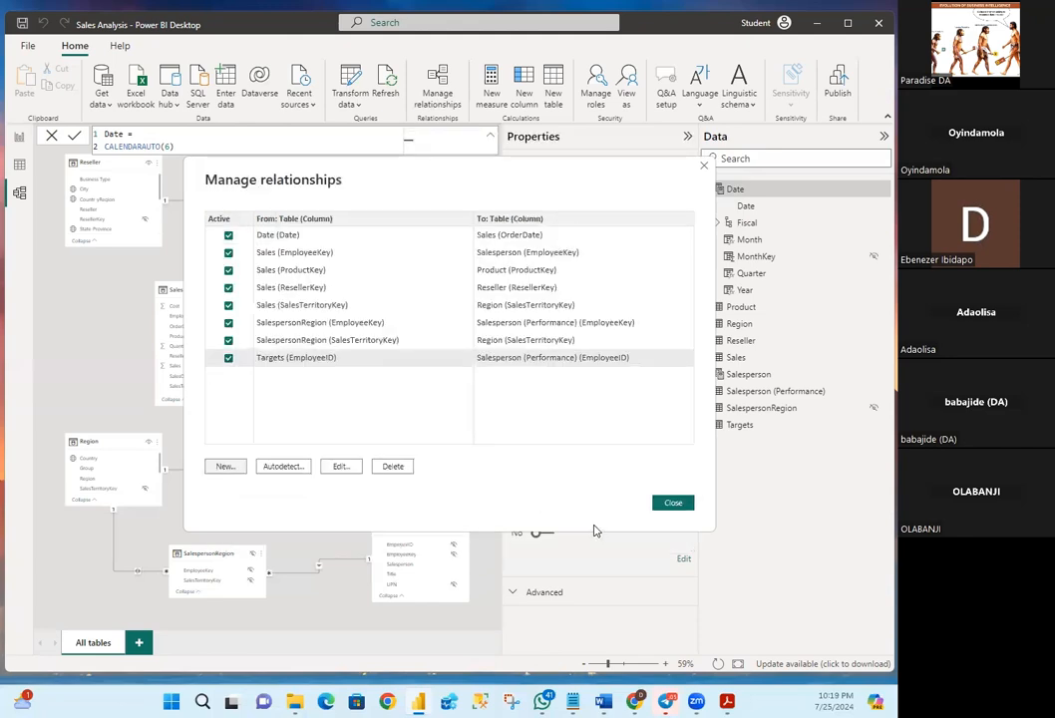
Create an active one-to-many relationship from the Date table's Date column to the Targets table's TargetMonth column, and finish managing relationships
{"action": "left_click", "coordinate": [225, 467]}
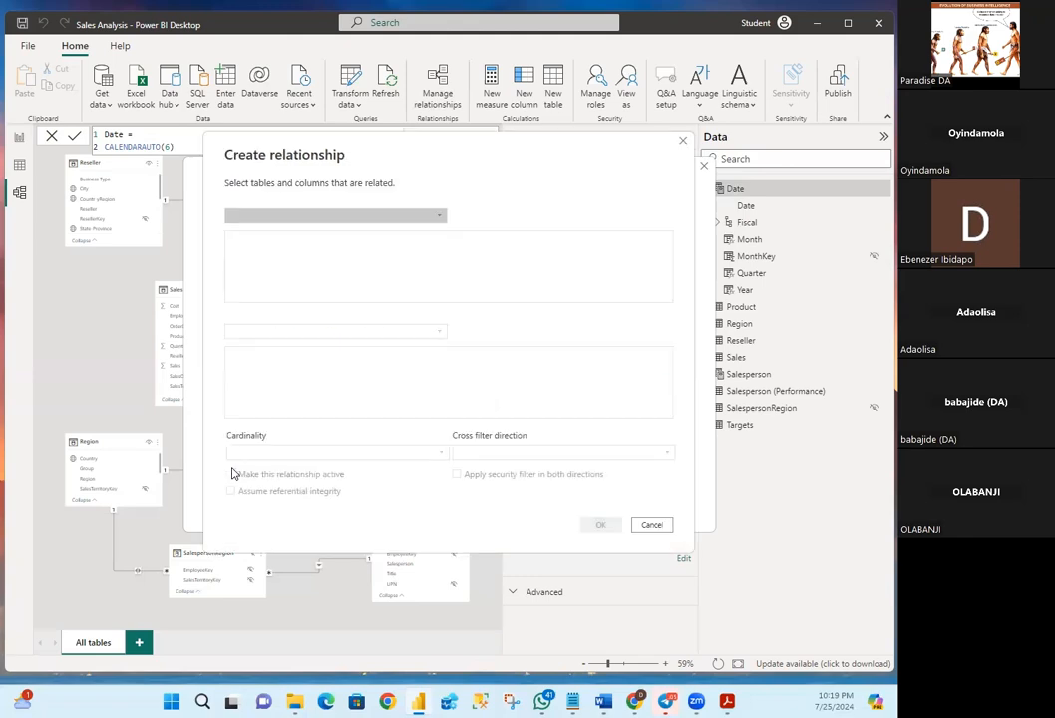
{"action": "left_click", "coordinate": [258, 220]}
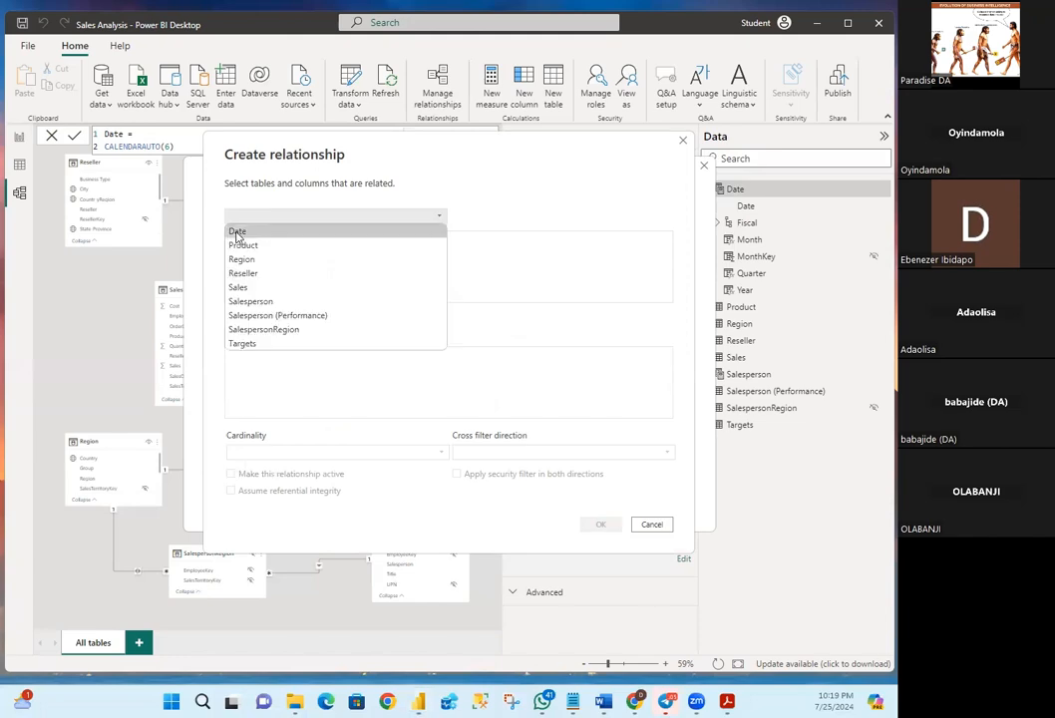
{"action": "left_click", "coordinate": [236, 230]}
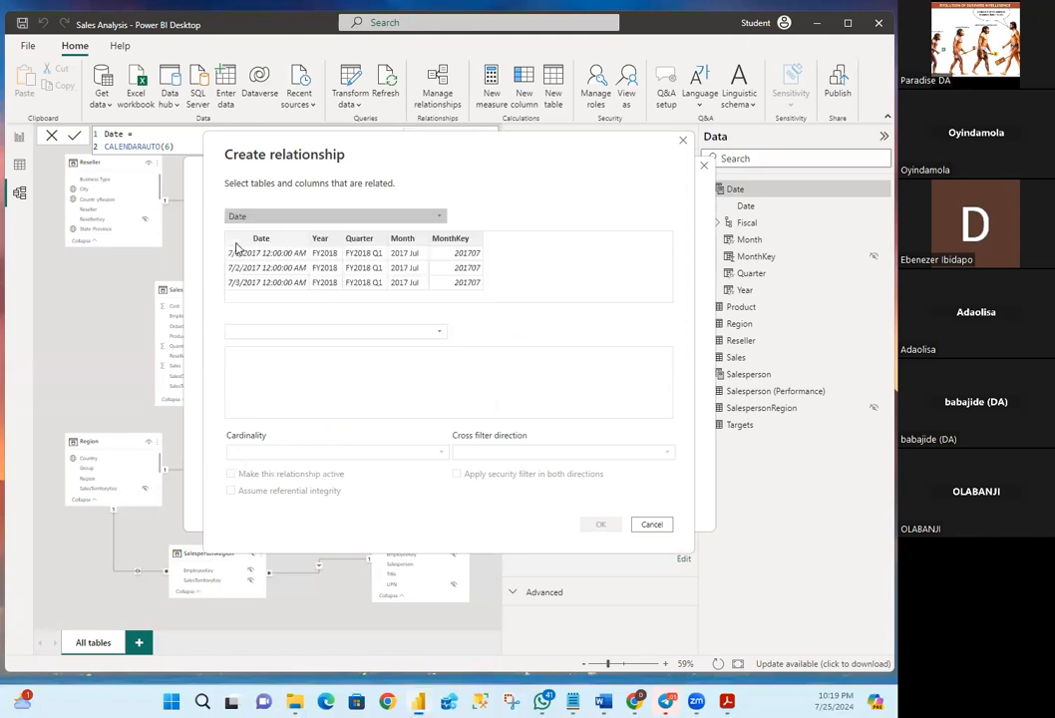
{"action": "left_click", "coordinate": [263, 333]}
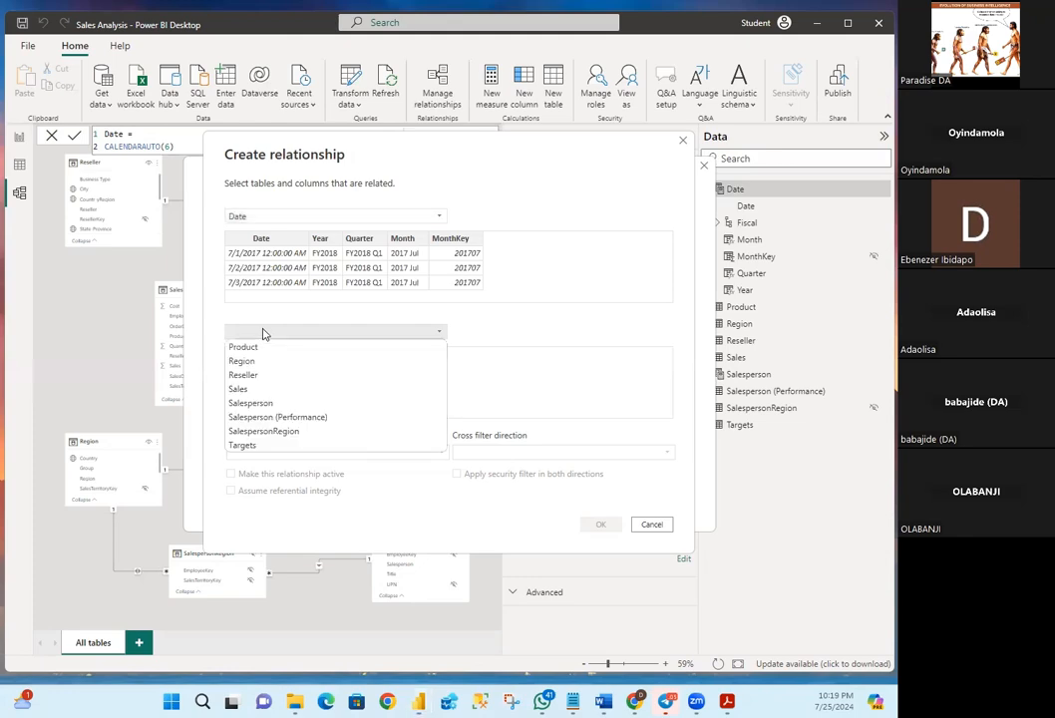
{"action": "left_click", "coordinate": [256, 444]}
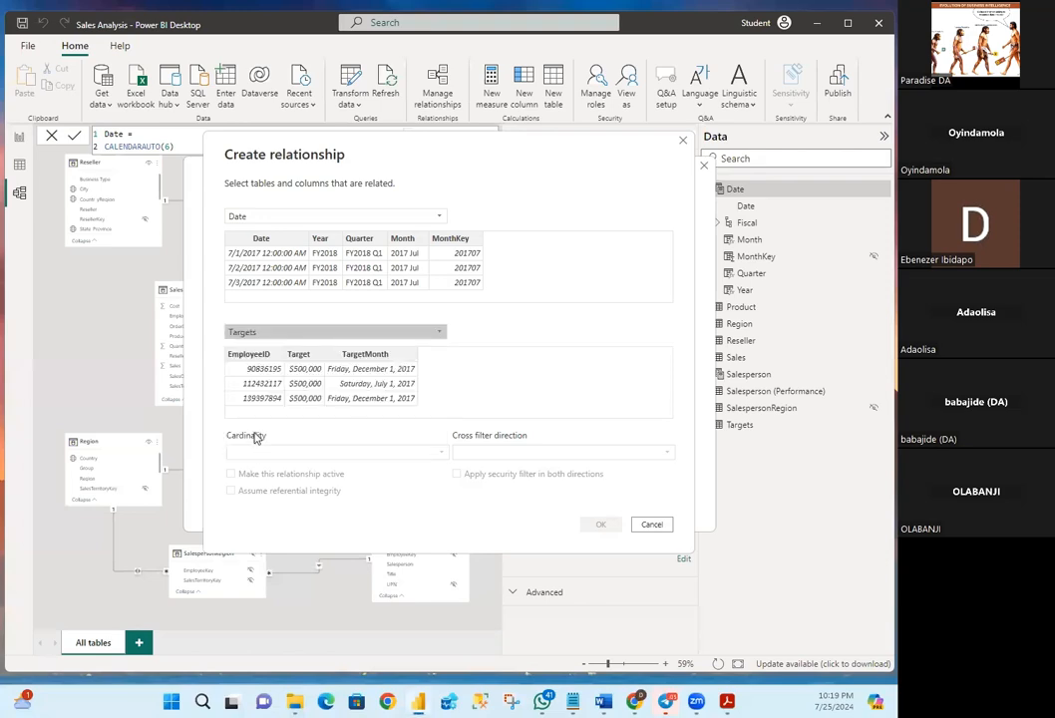
{"action": "left_click", "coordinate": [262, 239]}
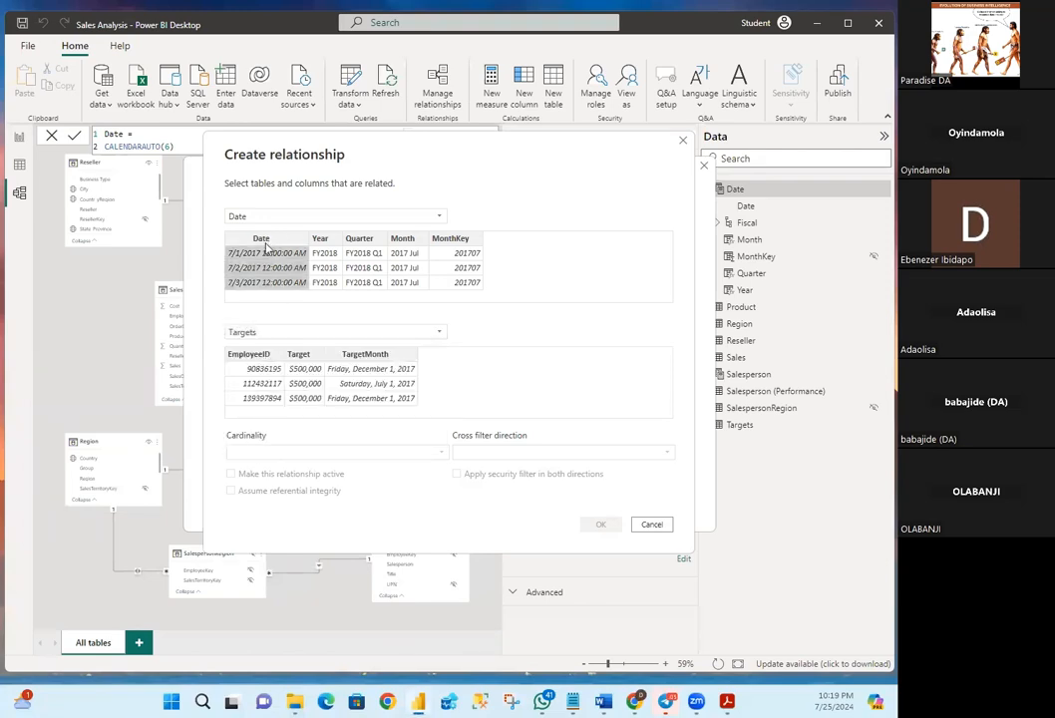
{"action": "left_click", "coordinate": [364, 356]}
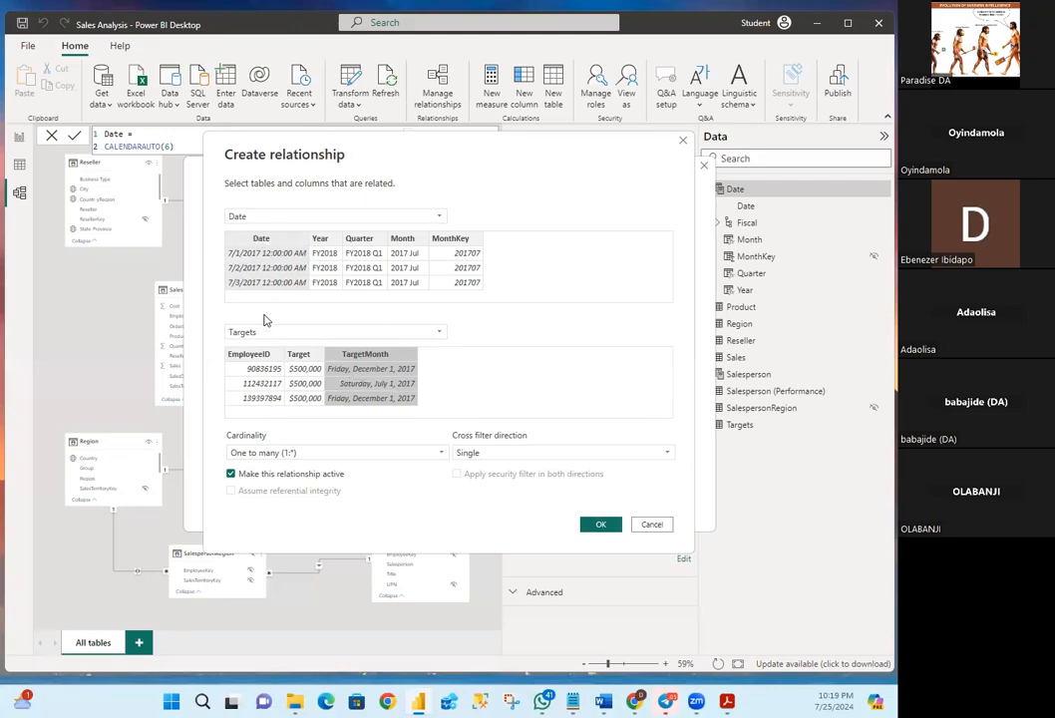
{"action": "left_click", "coordinate": [608, 526]}
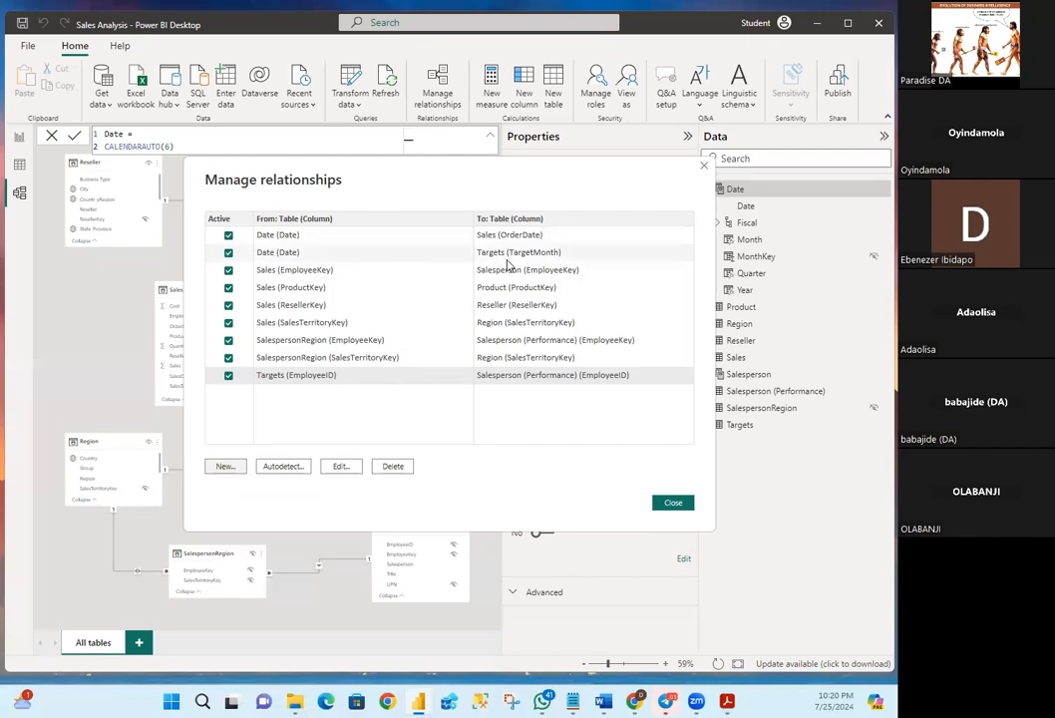
{"action": "left_click", "coordinate": [665, 506]}
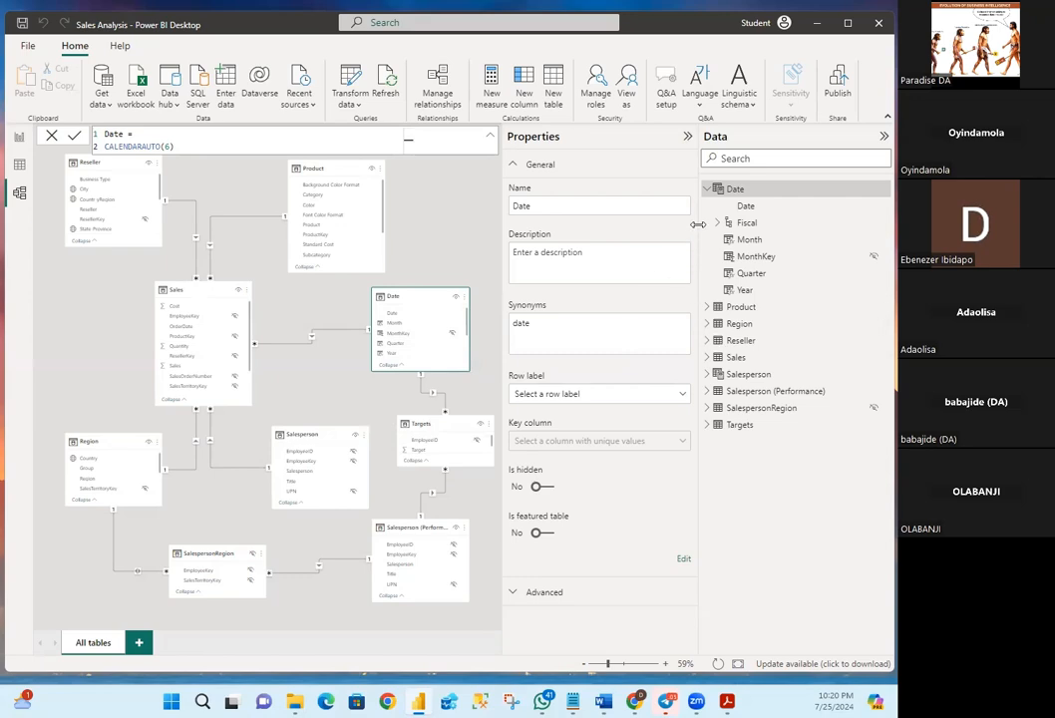
Hide the Sales table's OrderDate column and the Targets table's TargetMonth column together
{"action": "left_click", "coordinate": [707, 358]}
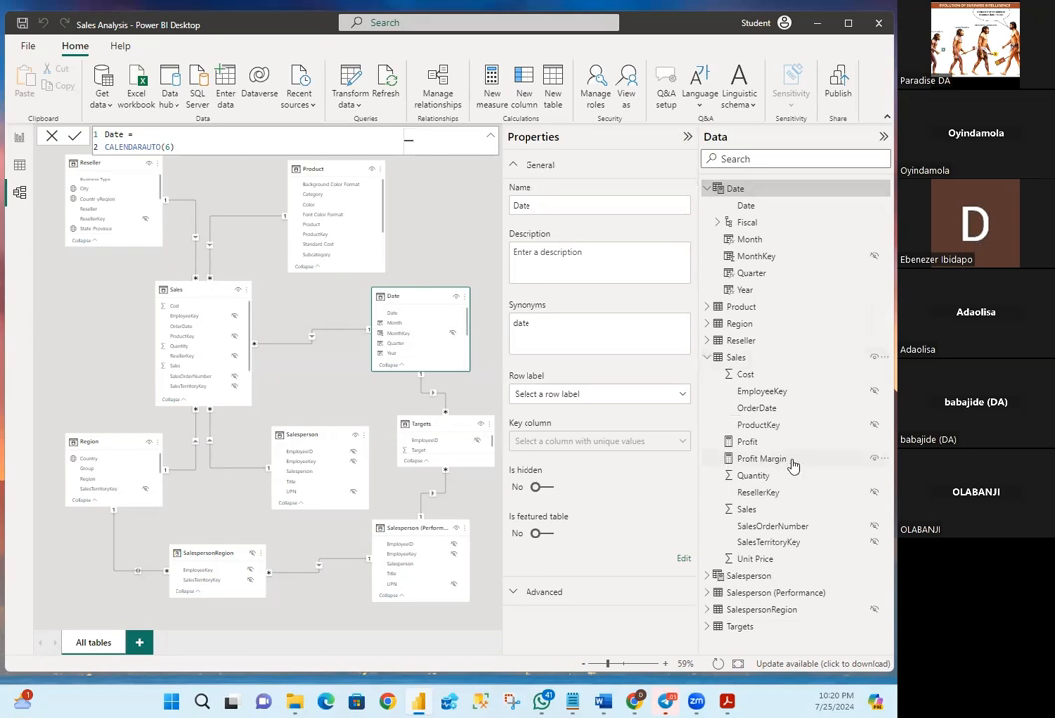
{"action": "left_click", "coordinate": [764, 408]}
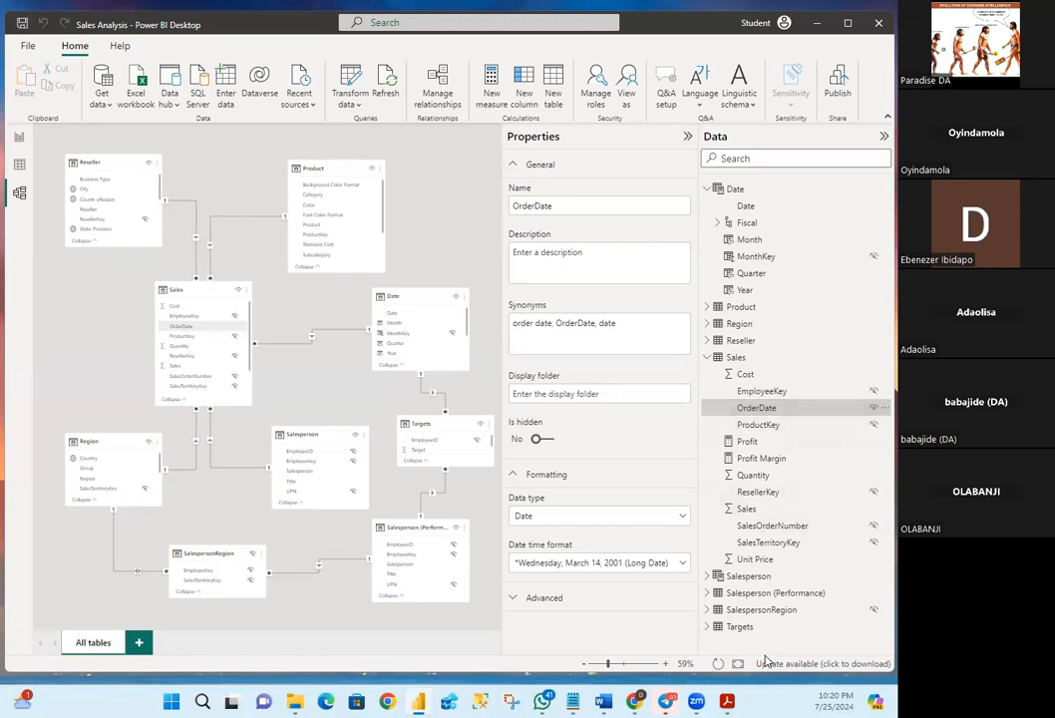
{"action": "left_click", "coordinate": [708, 628]}
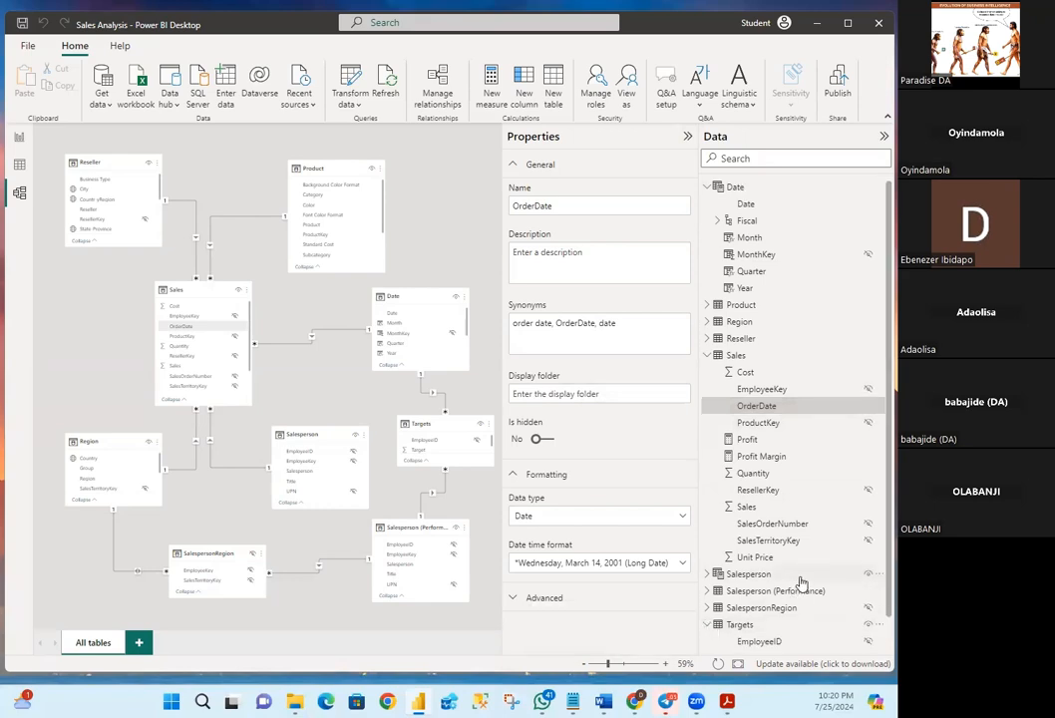
{"action": "scroll", "coordinate": [801, 589], "scroll_direction": "down", "scroll_amount": 1}
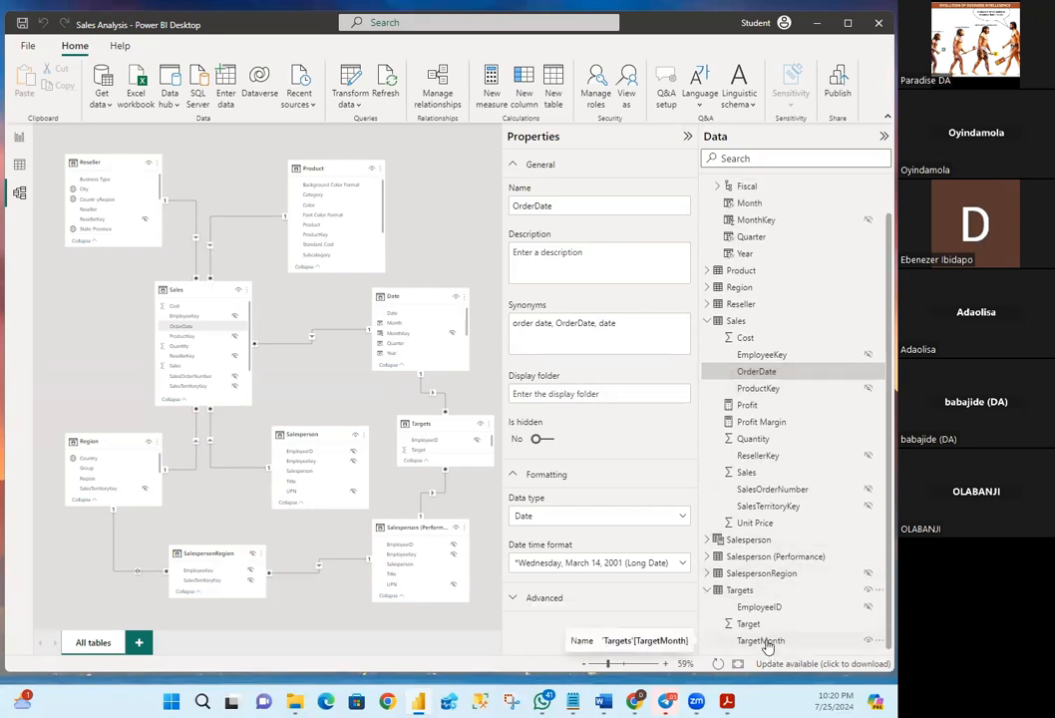
{"action": "left_click", "coordinate": [767, 644]}
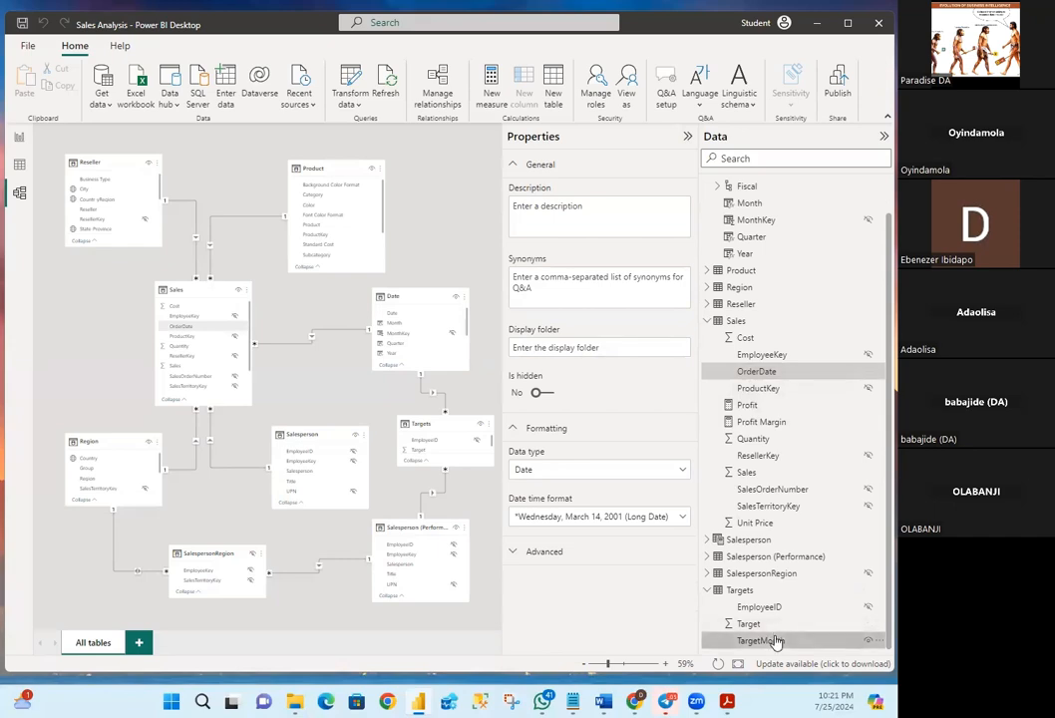
{"action": "left_click", "coordinate": [535, 393]}
Check which fields of the Sales and Targets tables are listed on the report page
{"action": "left_click", "coordinate": [19, 137]}
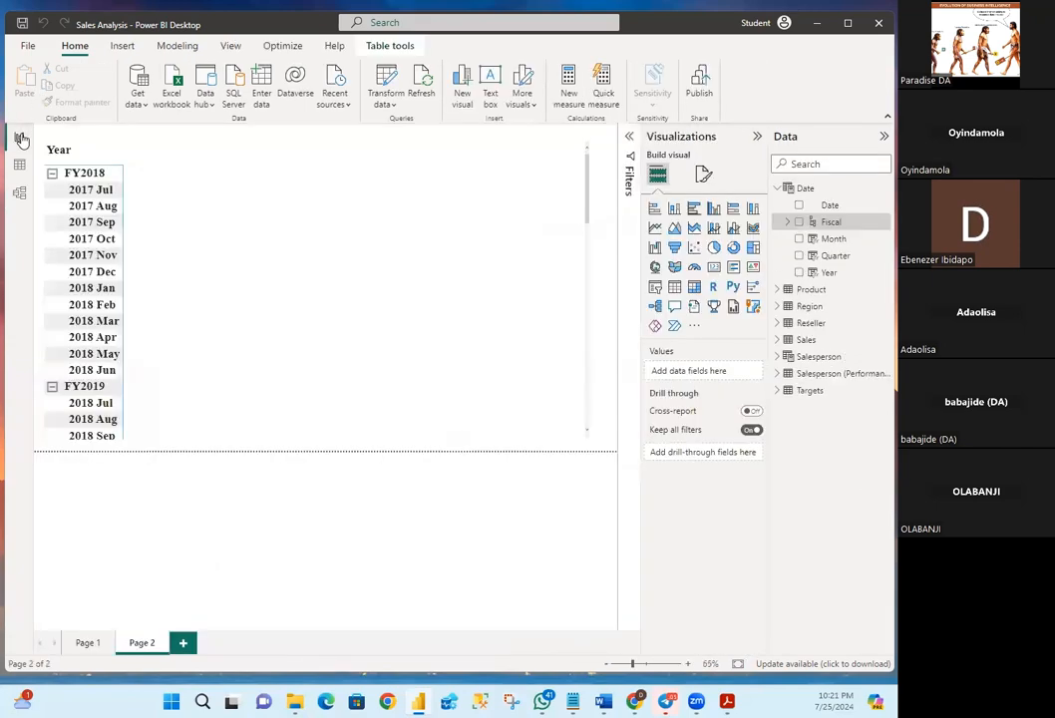
{"action": "left_click", "coordinate": [777, 340]}
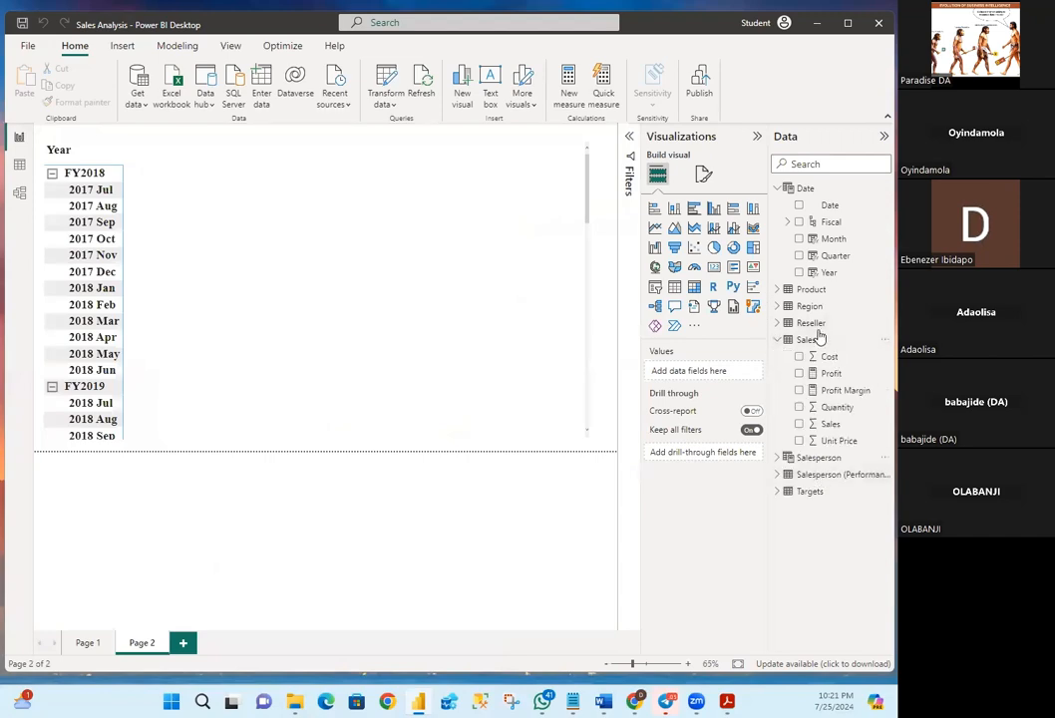
{"action": "left_click", "coordinate": [777, 492]}
{"action": "left_click", "coordinate": [779, 341]}
{"action": "left_click", "coordinate": [778, 391]}
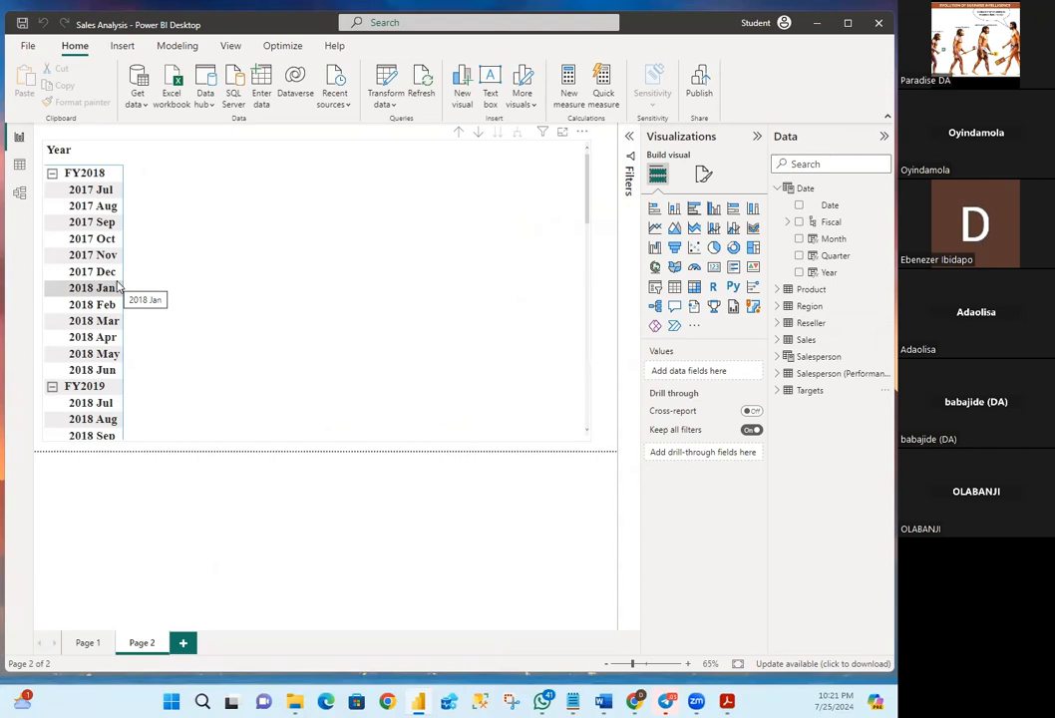
Mark the Date table as a date table using its Date column, and expand the table's fields
{"action": "left_click", "coordinate": [788, 191]}
{"action": "left_click", "coordinate": [791, 195]}
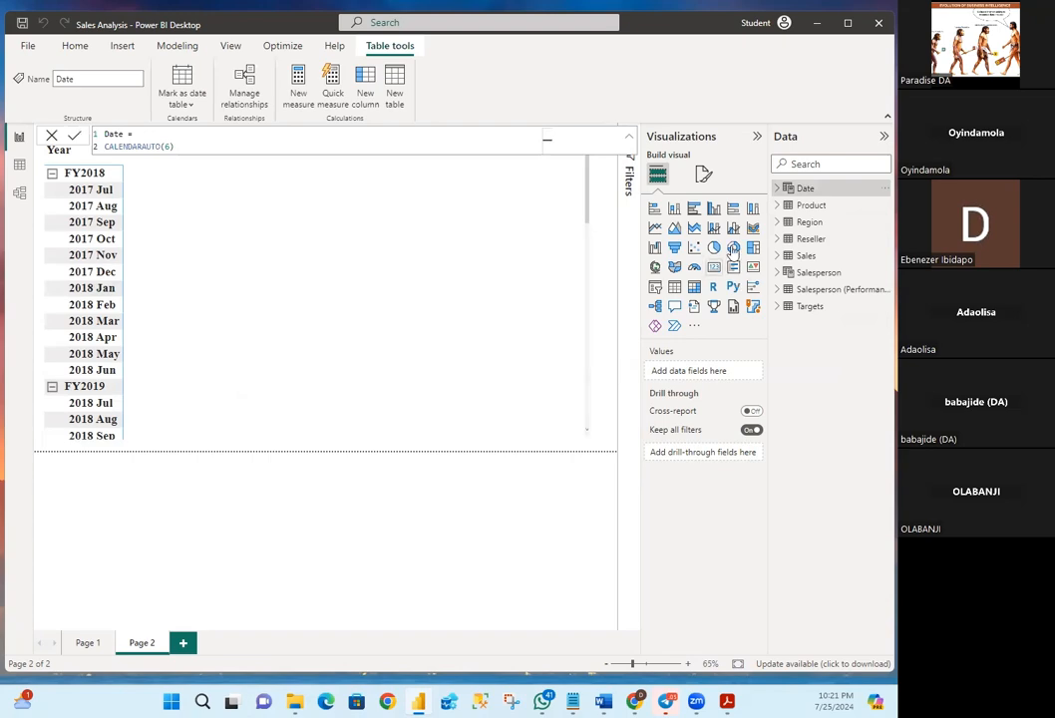
{"action": "left_click", "coordinate": [778, 189]}
{"action": "left_click", "coordinate": [842, 206]}
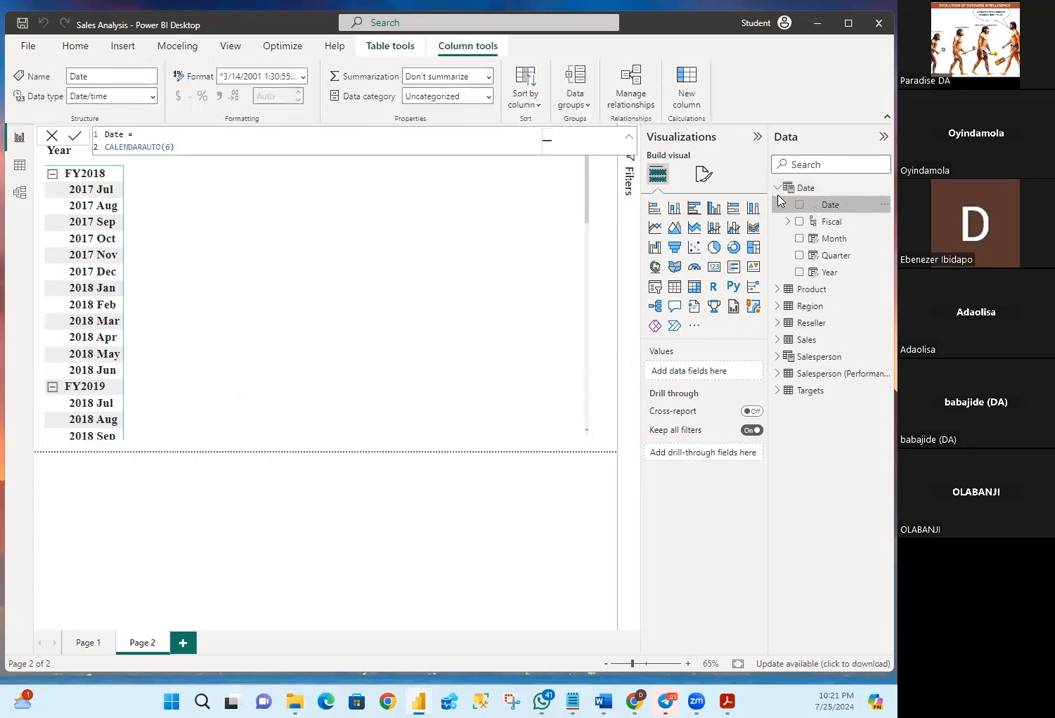
{"action": "left_click", "coordinate": [799, 190]}
{"action": "left_click", "coordinate": [799, 191]}
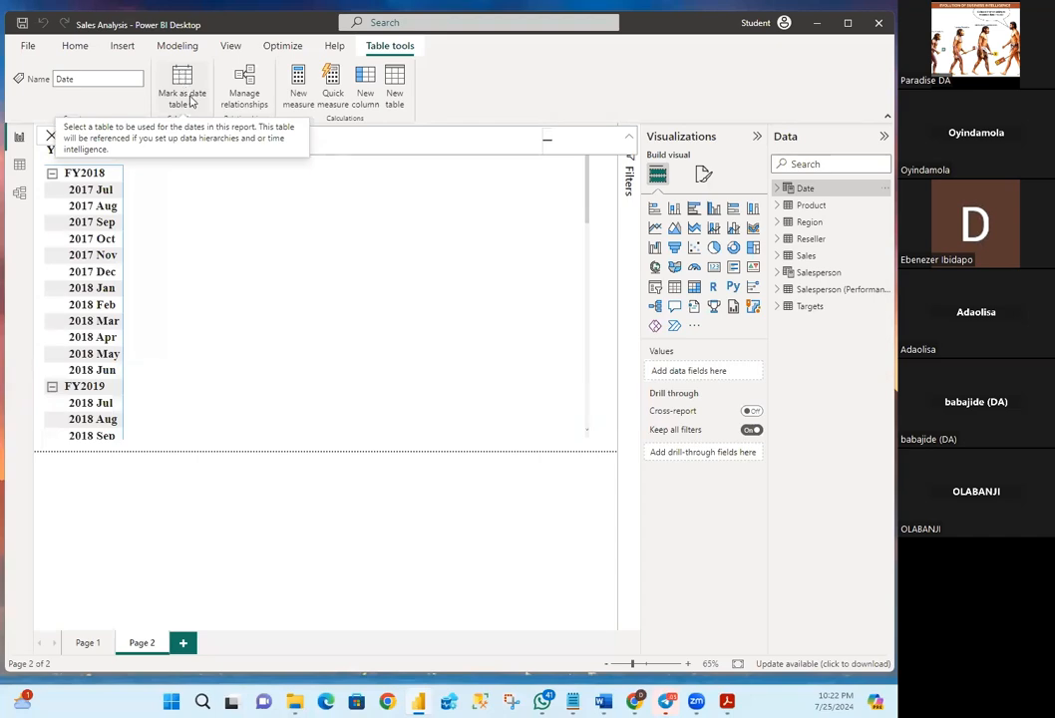
{"action": "left_click", "coordinate": [190, 105]}
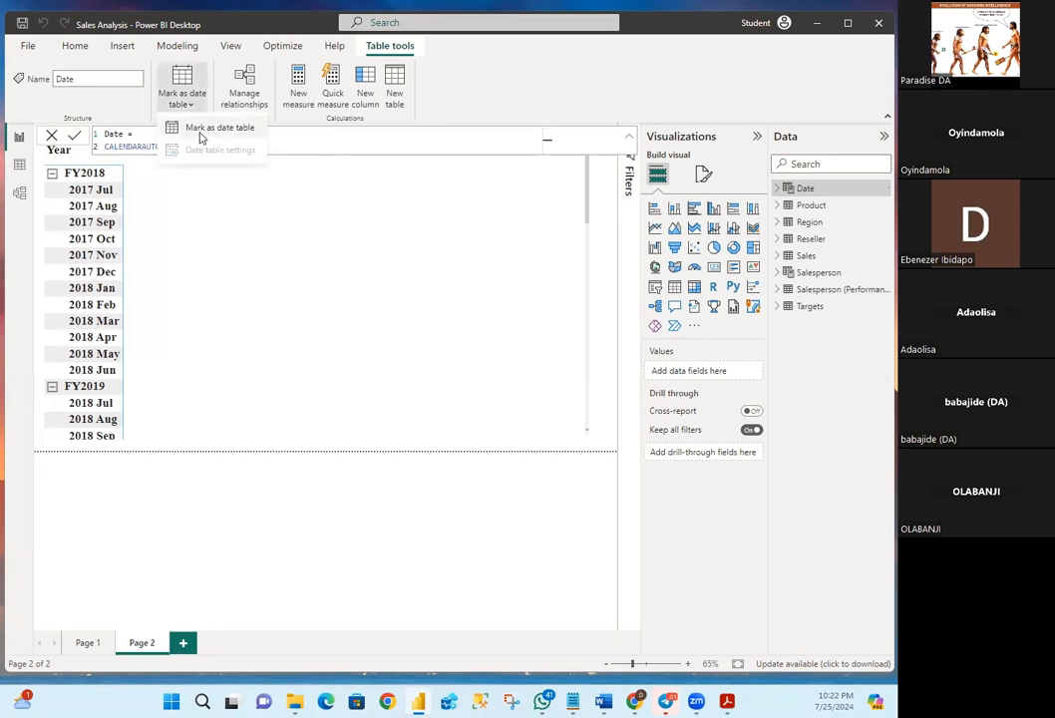
{"action": "left_click", "coordinate": [201, 135]}
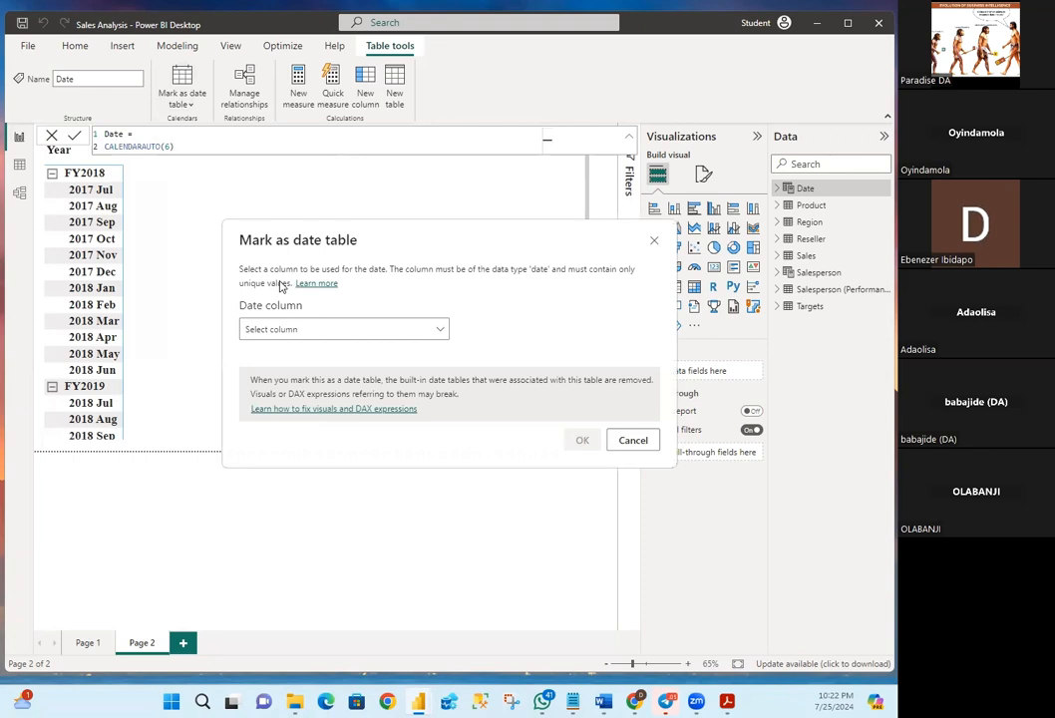
{"action": "left_click", "coordinate": [294, 332]}
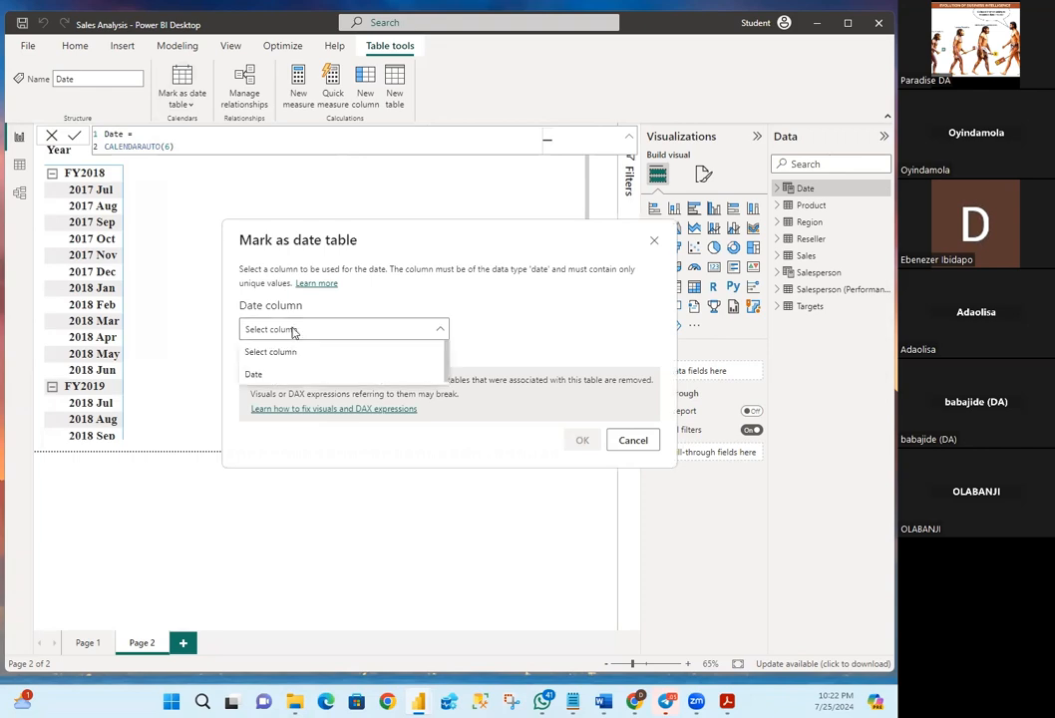
{"action": "left_click", "coordinate": [254, 375]}
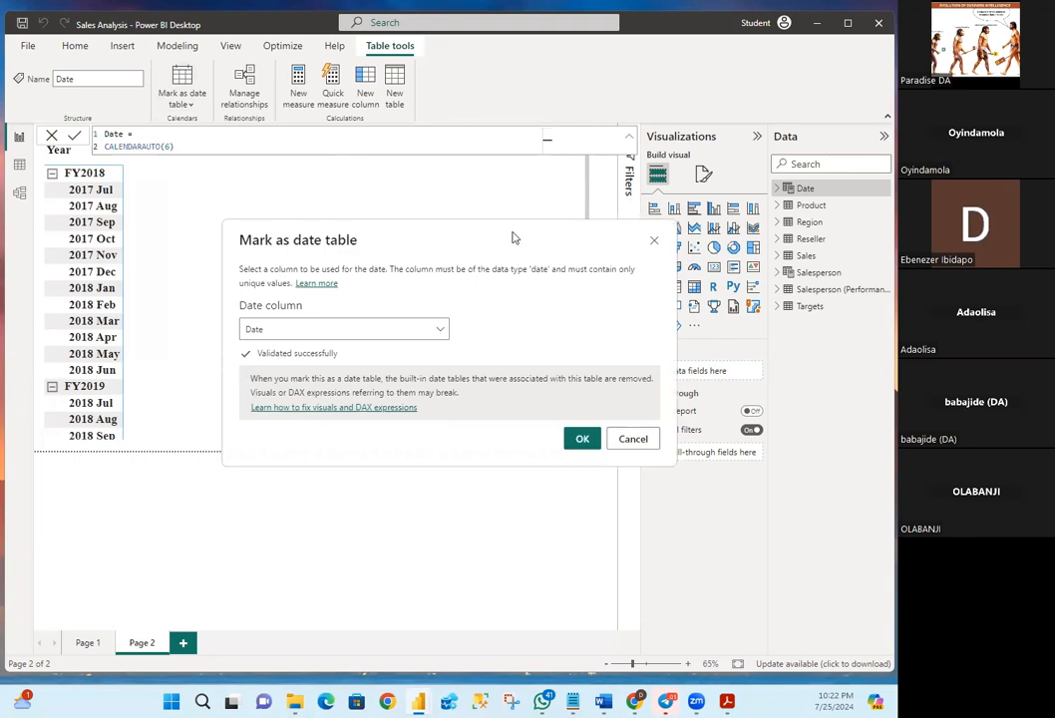
{"action": "left_click", "coordinate": [571, 442]}
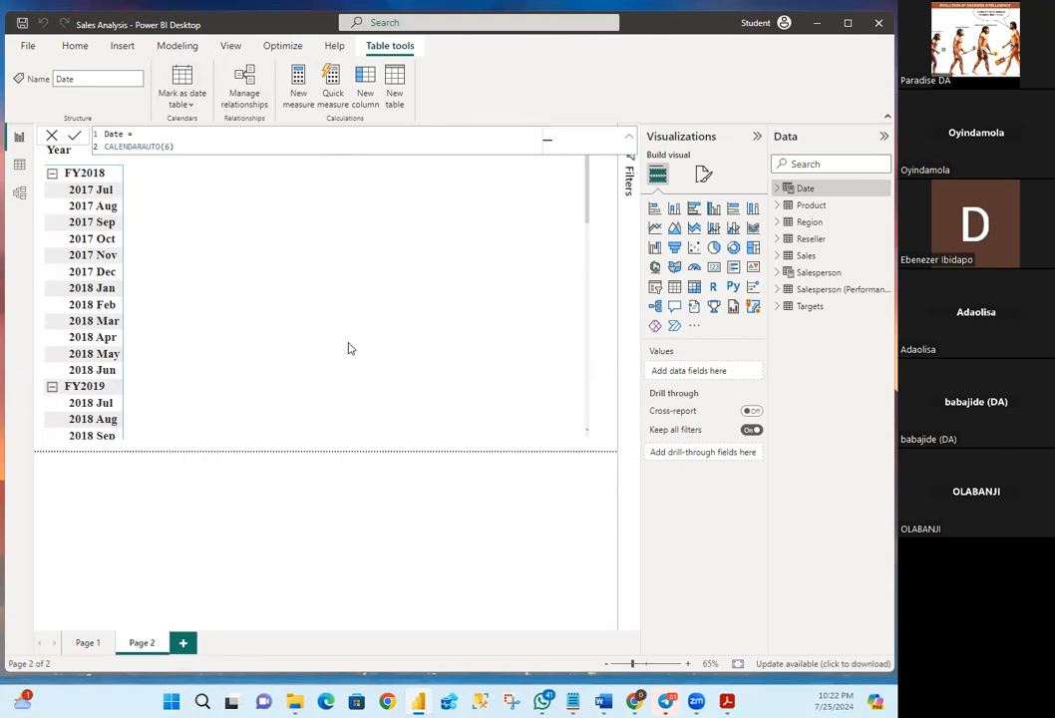
{"action": "left_click", "coordinate": [776, 190]}
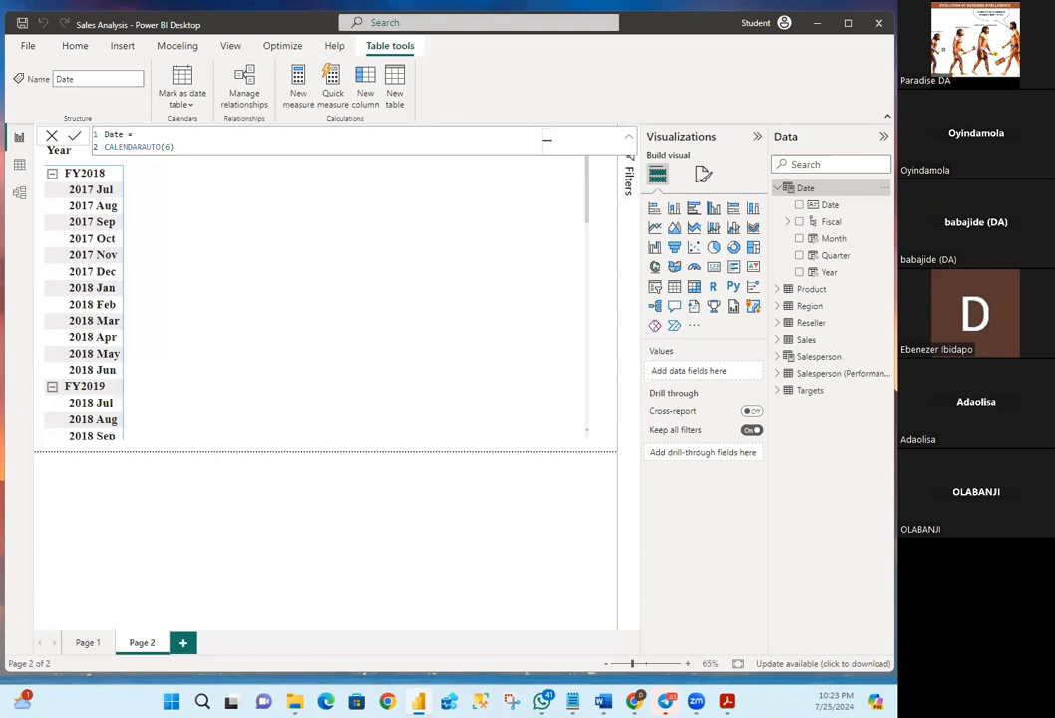
Save the Sales Analysis report
{"action": "left_click", "coordinate": [28, 46]}
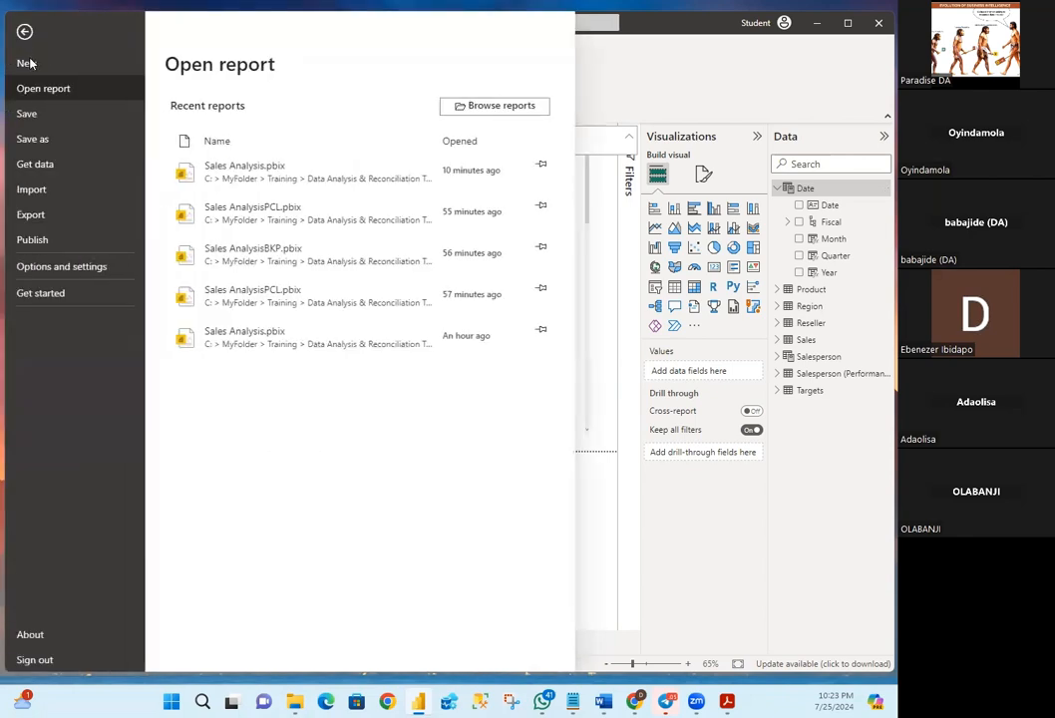
{"action": "key", "text": "Escape"}
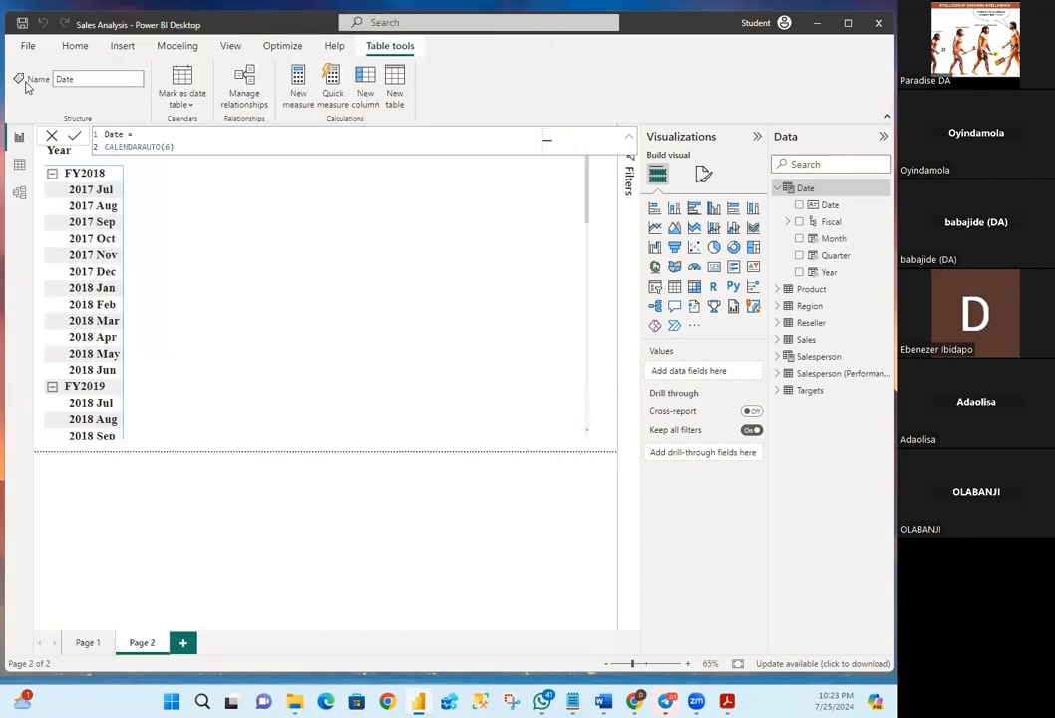
{"action": "left_click", "coordinate": [22, 51]}
{"action": "left_click", "coordinate": [30, 116]}
Add the Sales table's Unit Price field to the values of the Year and Month matrix on Page 2
{"action": "left_click", "coordinate": [828, 206]}
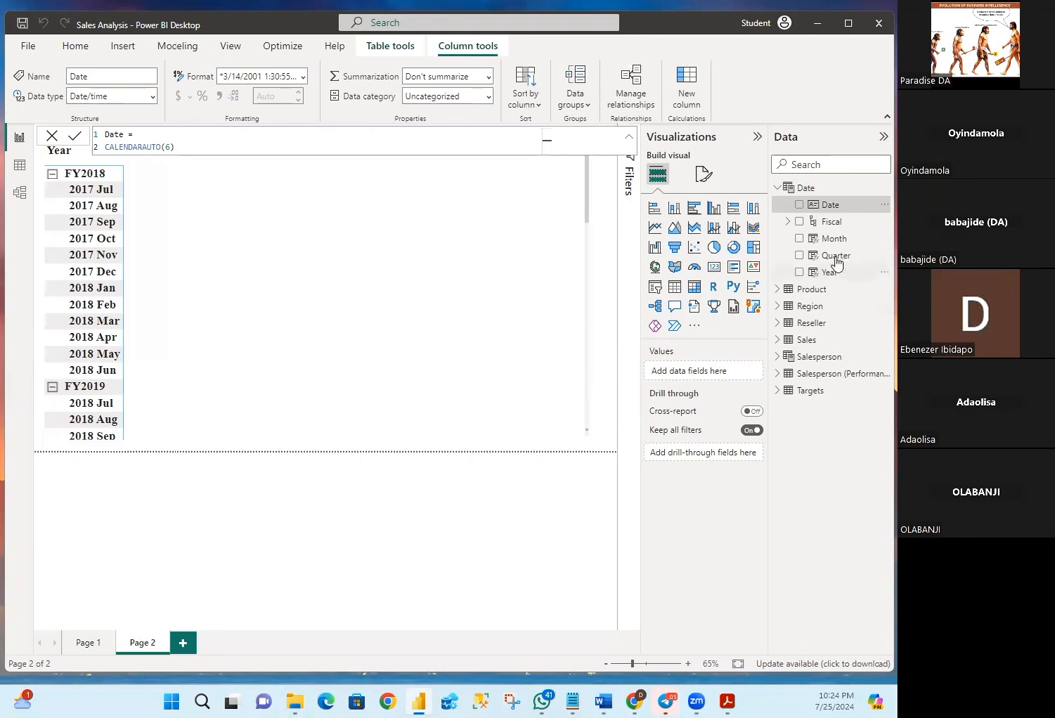
{"action": "left_click", "coordinate": [778, 189]}
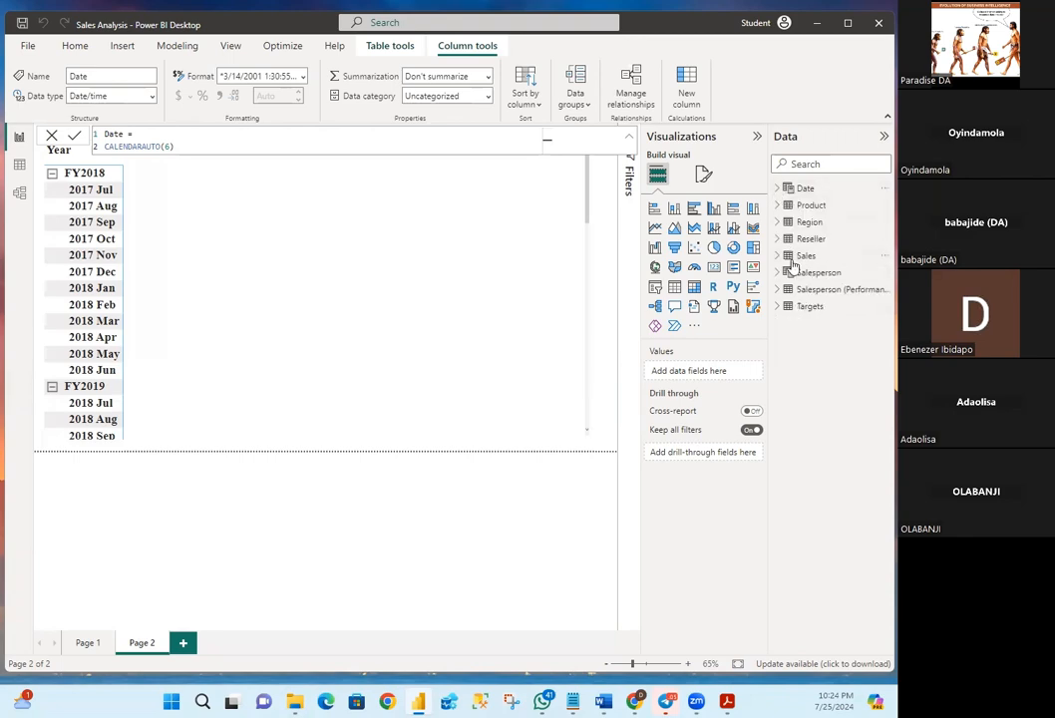
{"action": "left_click", "coordinate": [781, 256]}
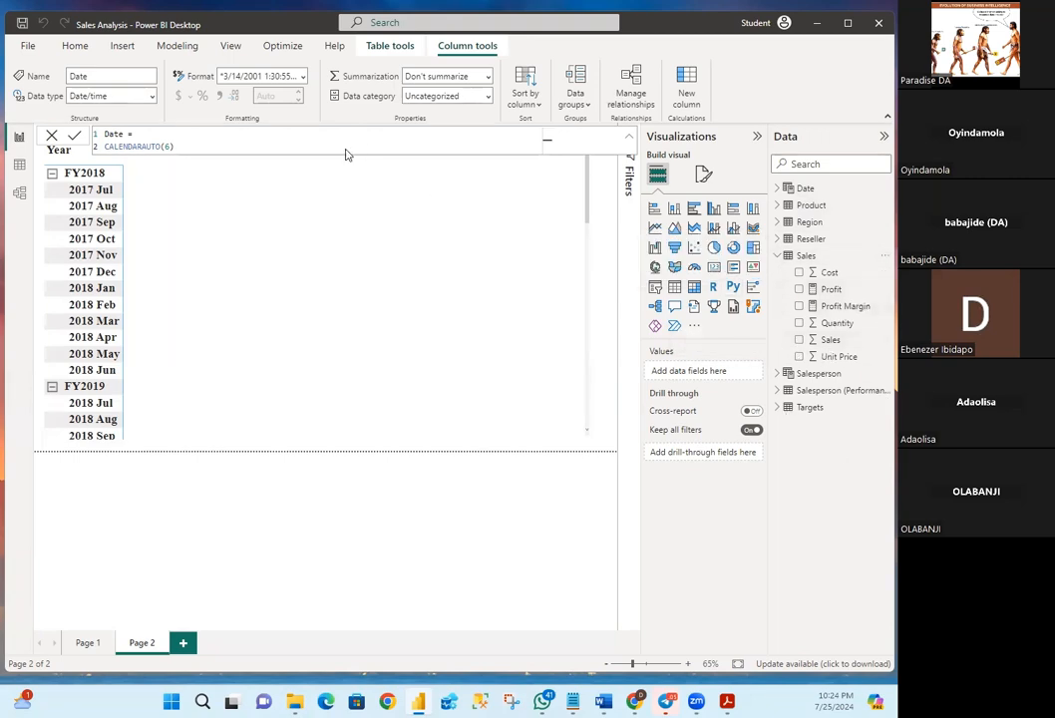
{"action": "left_click", "coordinate": [304, 188]}
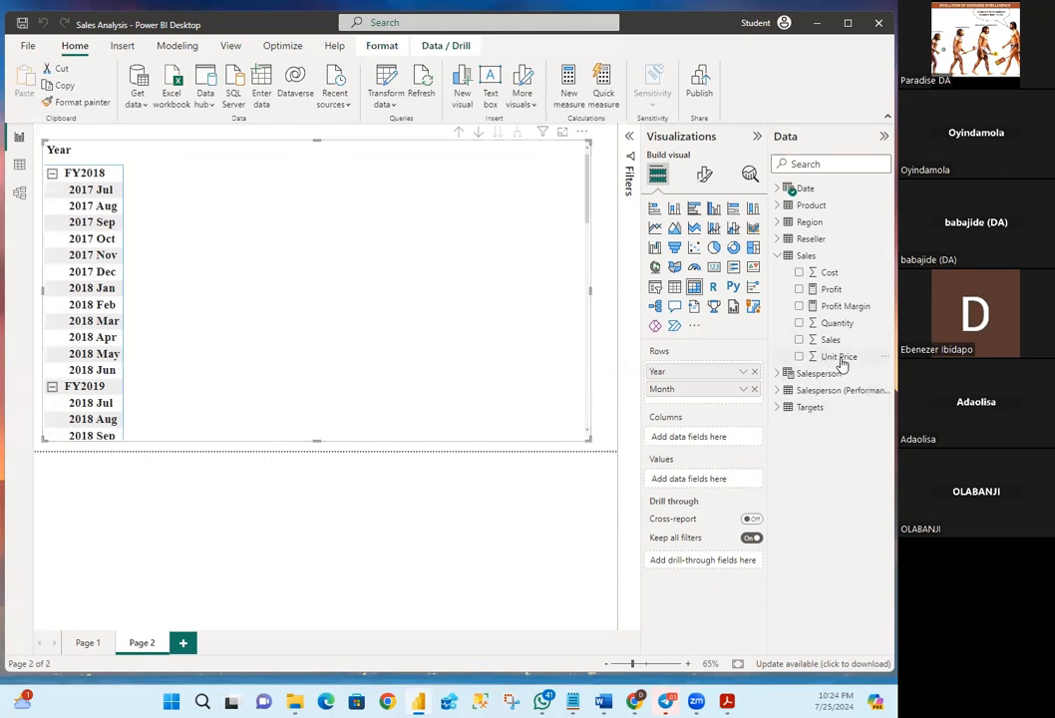
{"action": "left_click", "coordinate": [798, 357]}
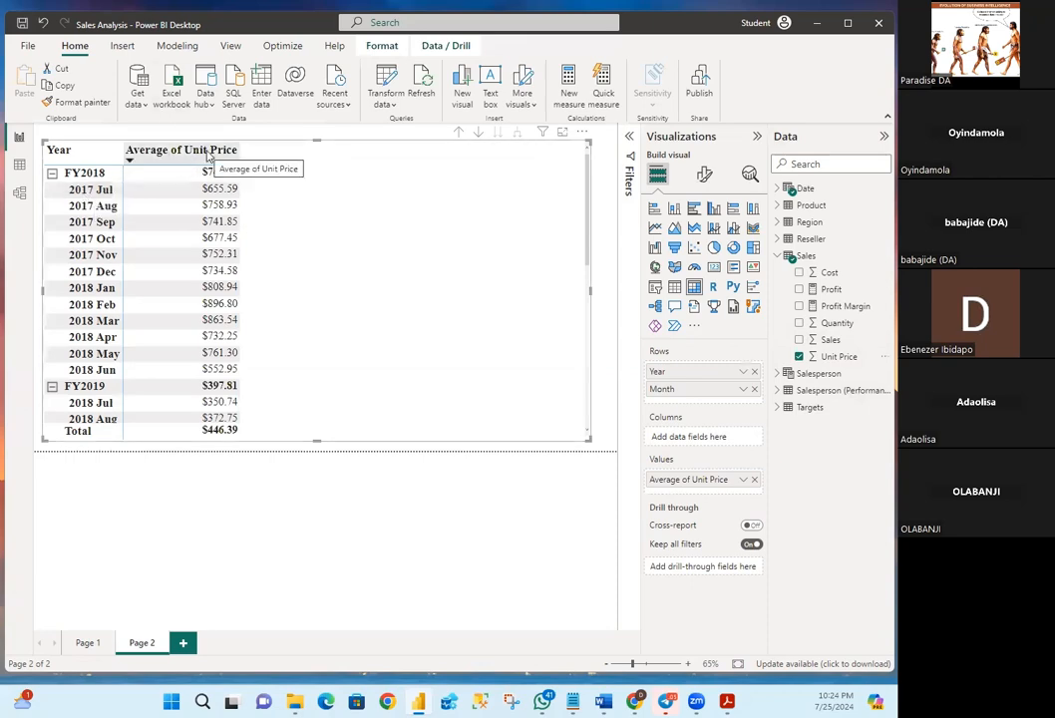
Rename the matrix's average unit price value as Unit Price for this visual
{"action": "double_click", "coordinate": [691, 481]}
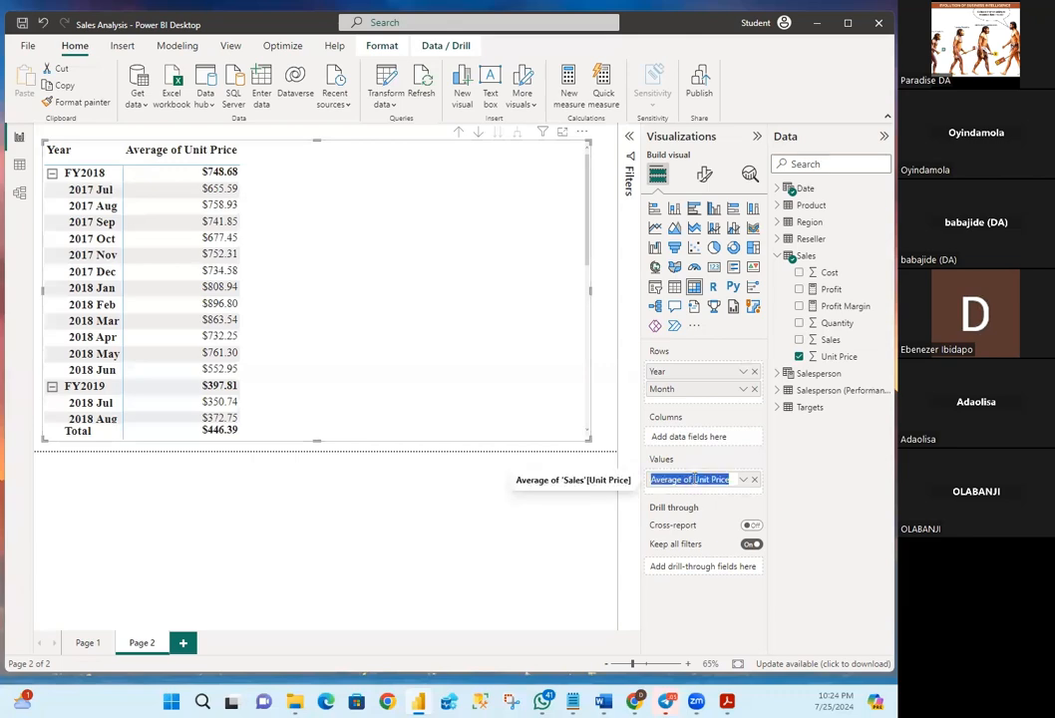
{"action": "left_click", "coordinate": [695, 480]}
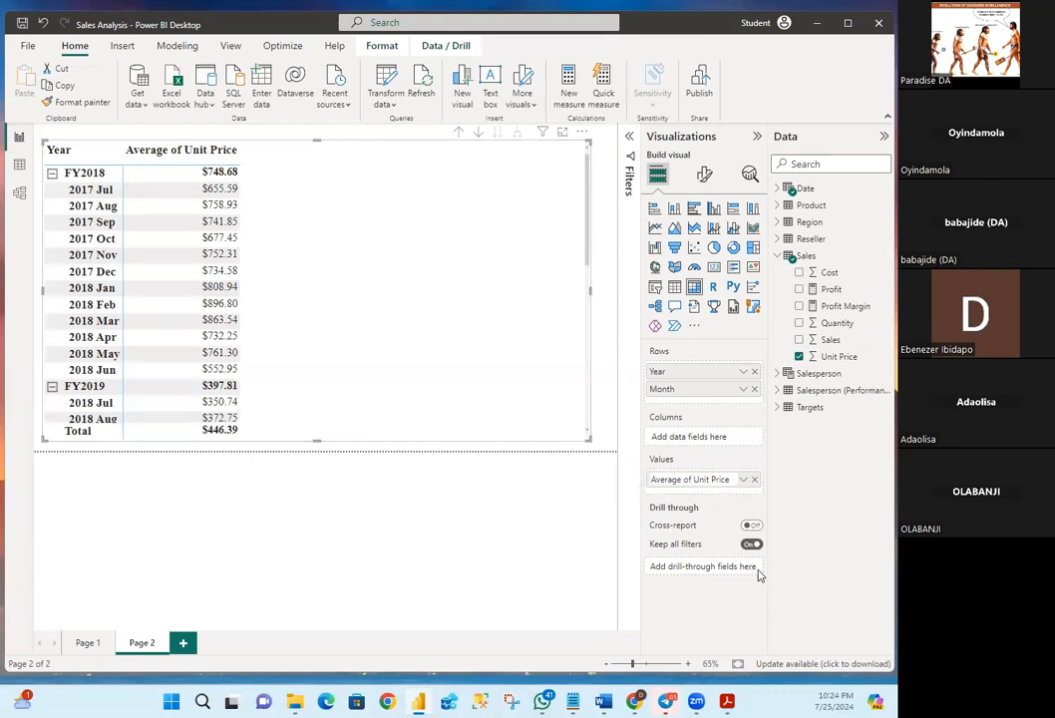
{"action": "key", "text": "BackSpace"}
{"action": "key", "text": "BackSpace"}
{"action": "key", "text": "BackSpace"}
{"action": "key", "text": "BackSpace"}
{"action": "key", "text": "BackSpace"}
{"action": "key", "text": "BackSpace"}
{"action": "key", "text": "BackSpace"}
{"action": "key", "text": "BackSpace"}
{"action": "key", "text": "BackSpace"}
{"action": "key", "text": "BackSpace"}
{"action": "key", "text": "BackSpace"}
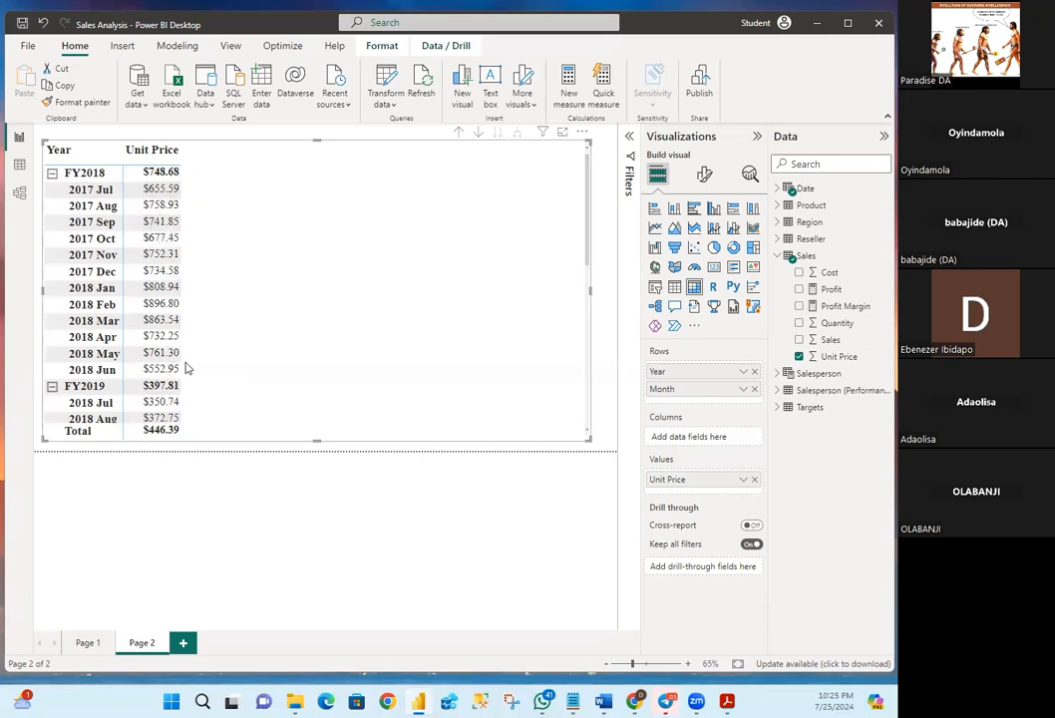
Open the row subtotals formatting settings of the Unit Price matrix
{"action": "scroll", "coordinate": [185, 368], "scroll_direction": "down", "scroll_amount": 5}
{"action": "scroll", "coordinate": [186, 368], "scroll_direction": "up", "scroll_amount": 5}
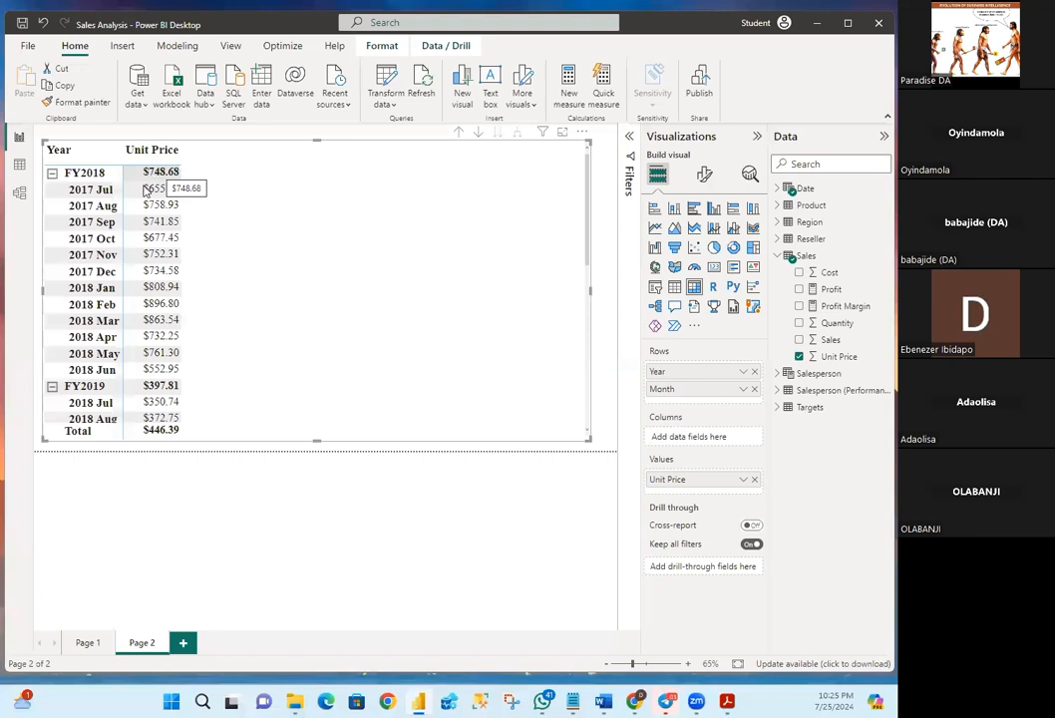
{"action": "left_click", "coordinate": [703, 174]}
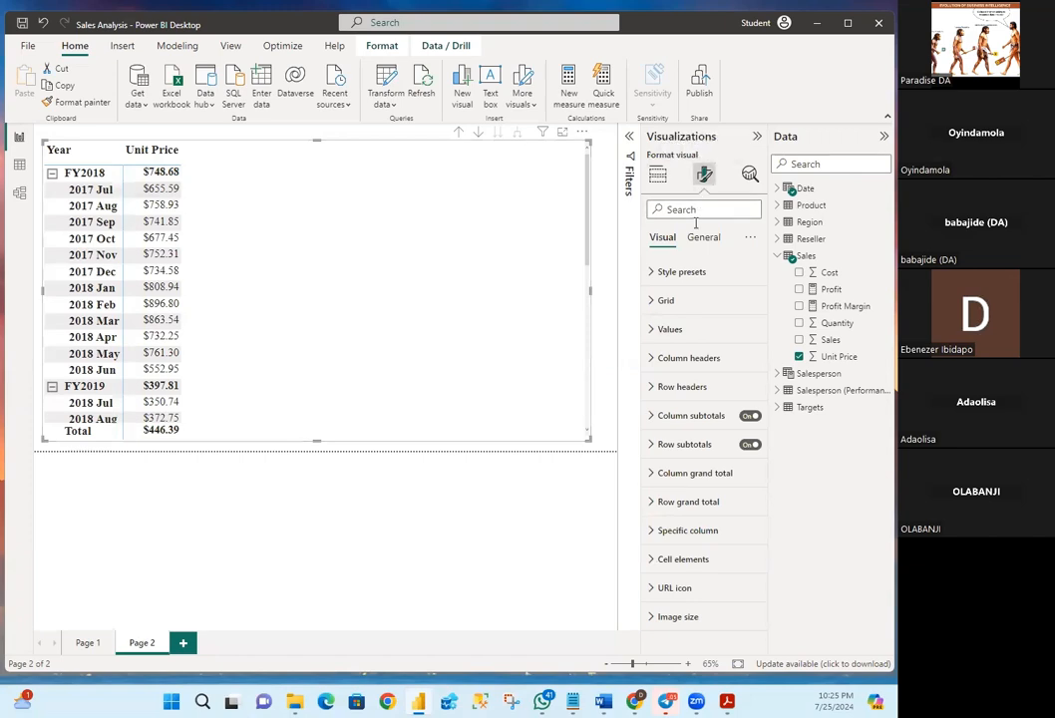
{"action": "left_click", "coordinate": [653, 446]}
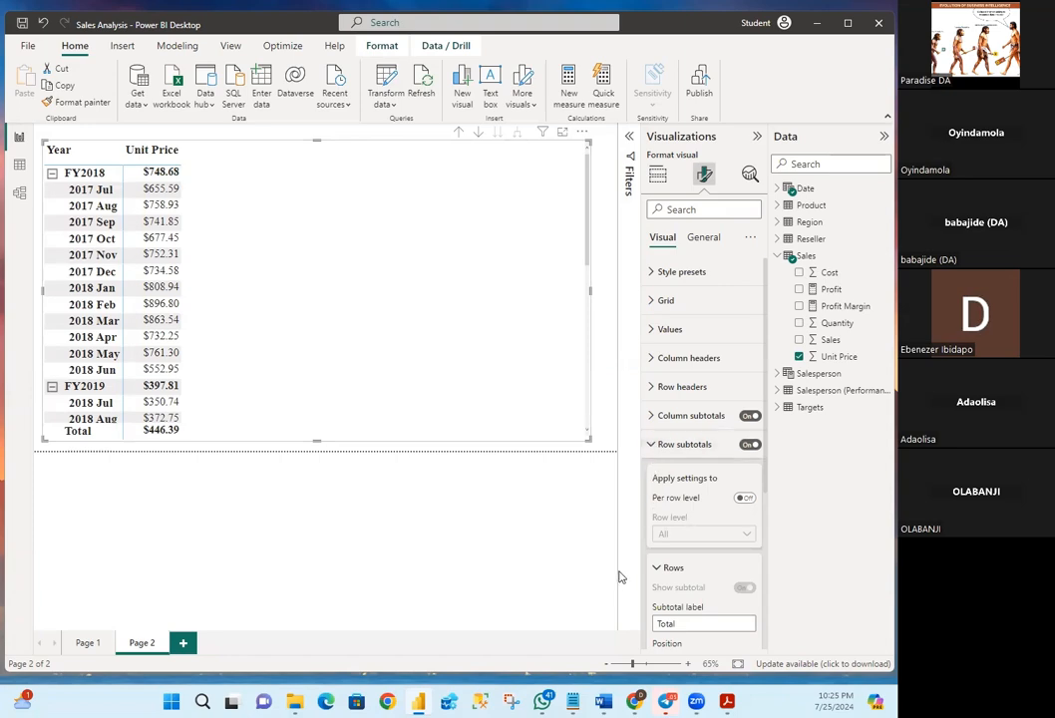
Set the position of the matrix's row subtotals to Bottom
{"action": "scroll", "coordinate": [752, 560], "scroll_direction": "down", "scroll_amount": 3}
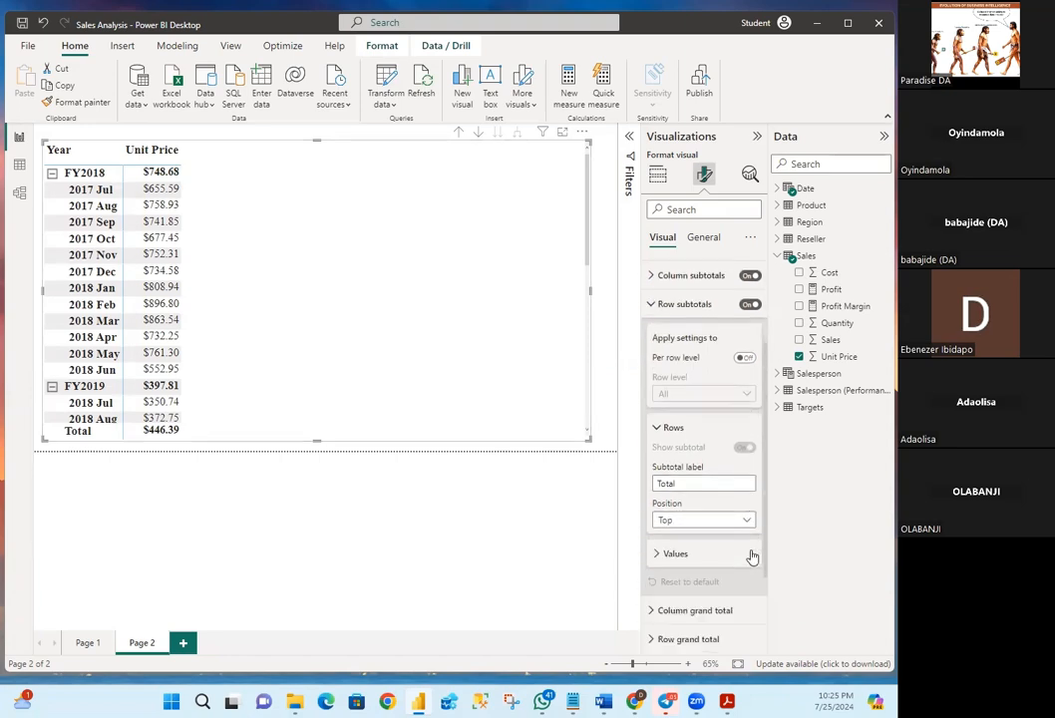
{"action": "left_click", "coordinate": [678, 523]}
{"action": "left_click", "coordinate": [672, 552]}
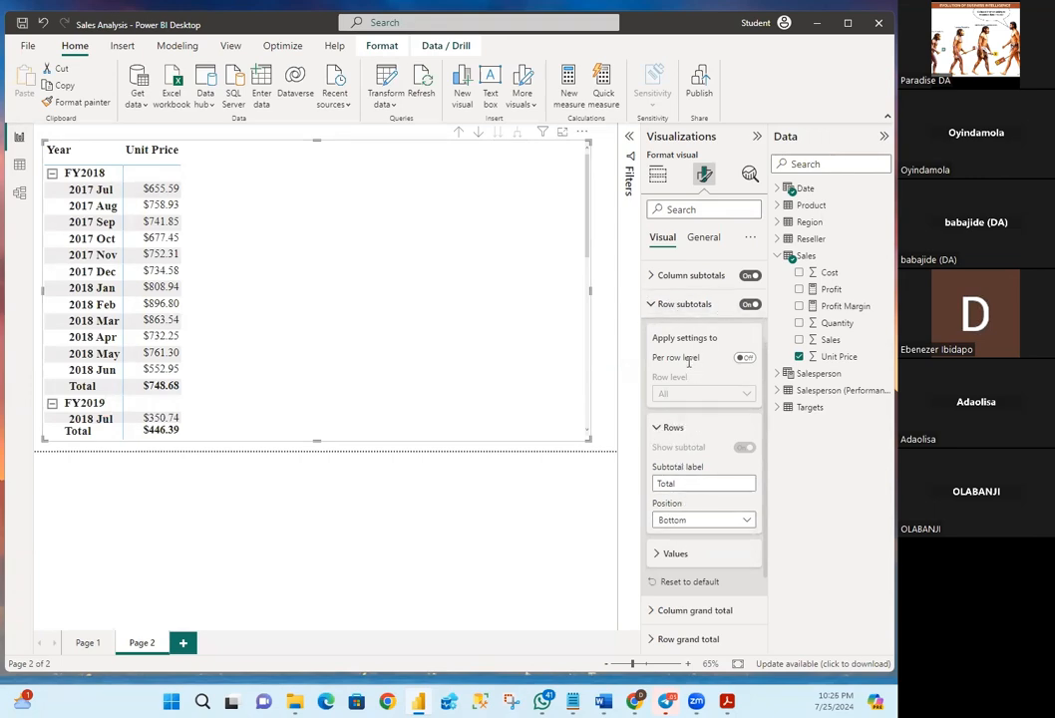
{"action": "scroll", "coordinate": [688, 379], "scroll_direction": "up", "scroll_amount": 3}
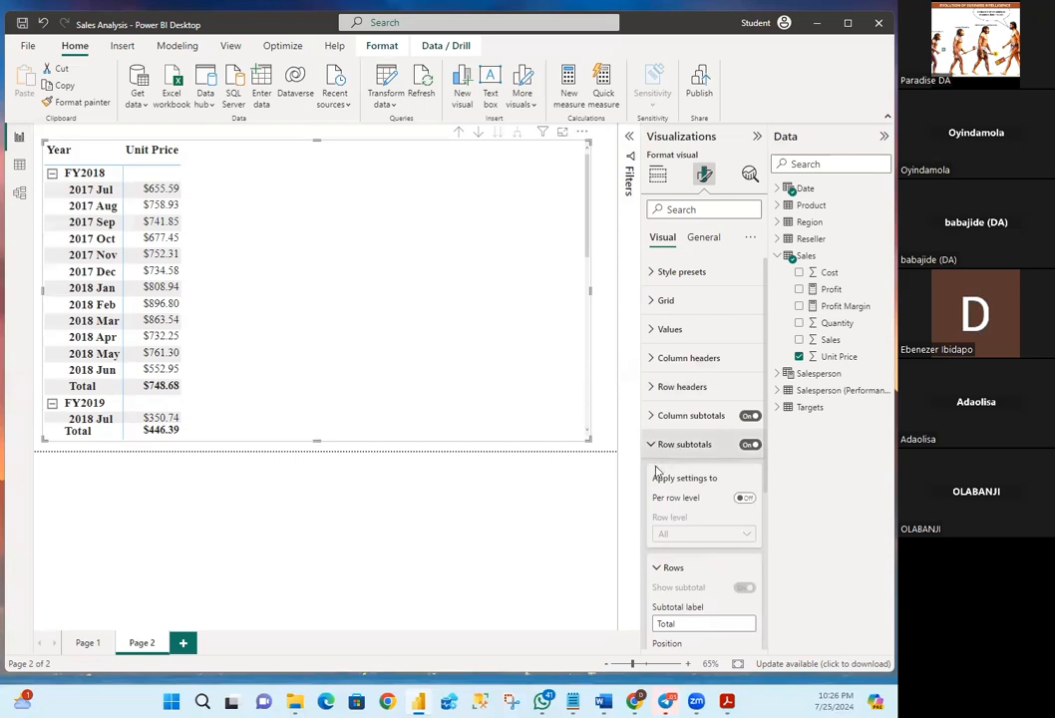
{"action": "scroll", "coordinate": [698, 439], "scroll_direction": "down", "scroll_amount": 5}
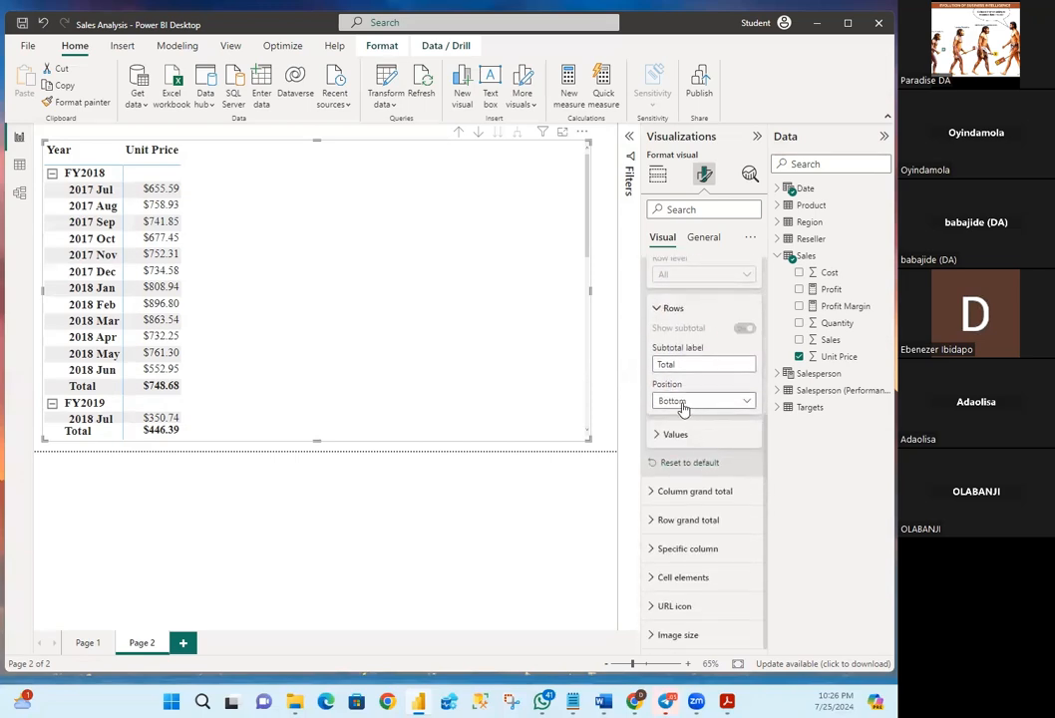
{"action": "scroll", "coordinate": [683, 407], "scroll_direction": "up", "scroll_amount": 4}
{"action": "left_click", "coordinate": [656, 397]}
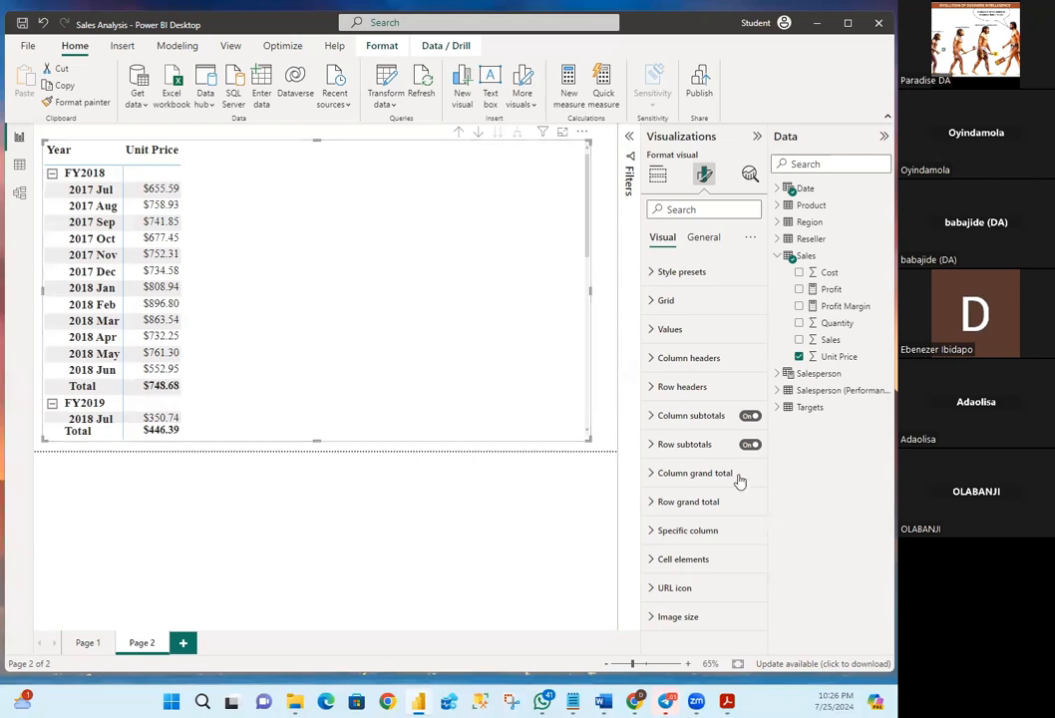
Change the matrix's row subtotal label to "Avg"
{"action": "left_click", "coordinate": [654, 445]}
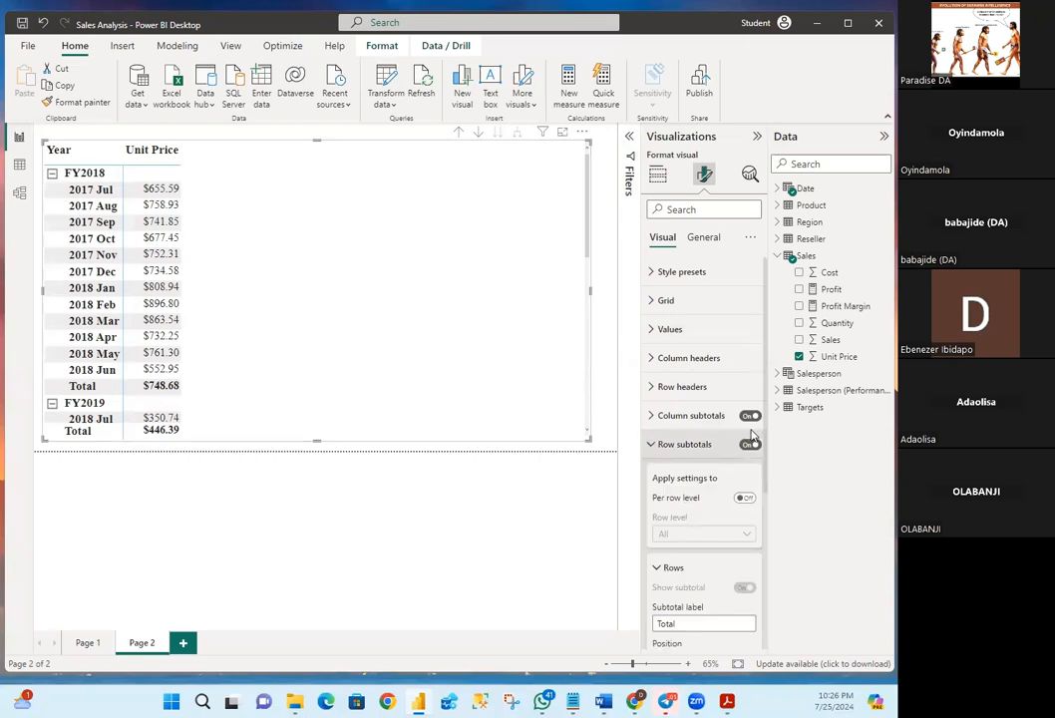
{"action": "scroll", "coordinate": [750, 437], "scroll_direction": "down", "scroll_amount": 3}
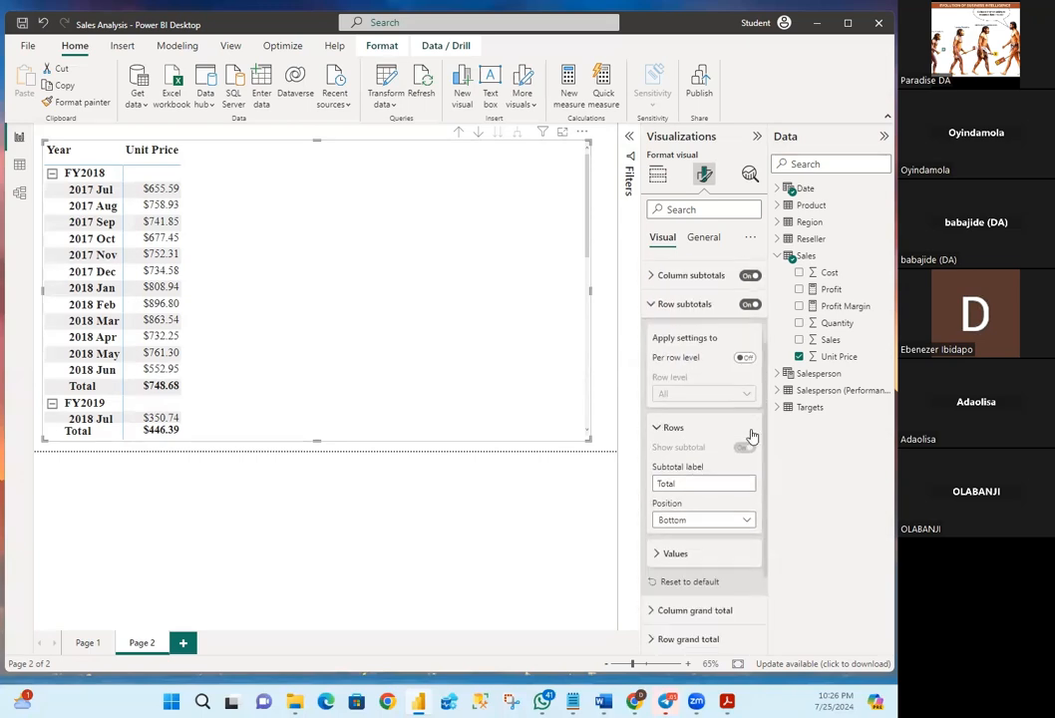
{"action": "left_click", "coordinate": [688, 482]}
{"action": "left_click_drag", "start_coordinate": [686, 485], "coordinate": [641, 480]}
{"action": "type", "text": "Avg"}
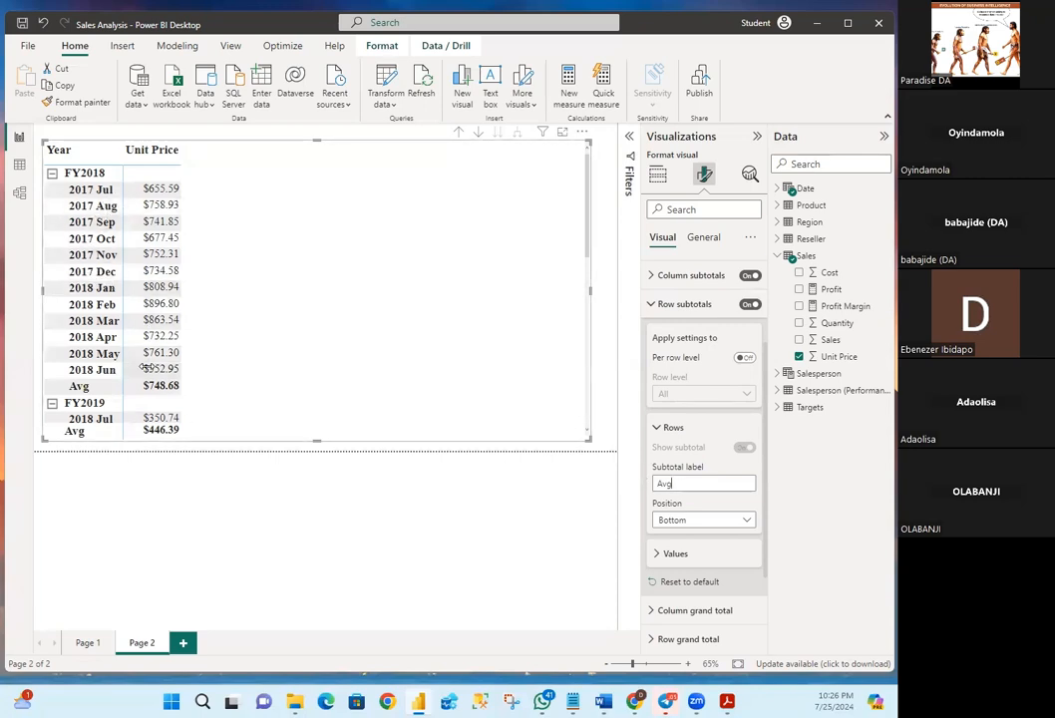
{"action": "scroll", "coordinate": [147, 367], "scroll_direction": "down", "scroll_amount": 3}
{"action": "scroll", "coordinate": [165, 330], "scroll_direction": "up", "scroll_amount": 3}
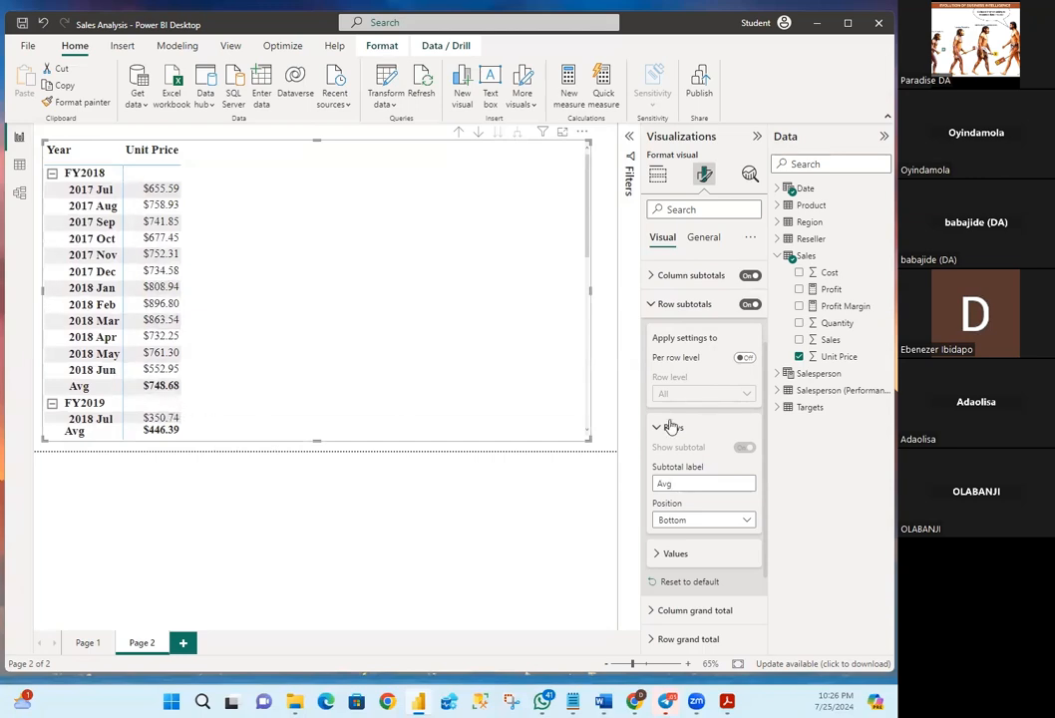
{"action": "left_click", "coordinate": [651, 305]}
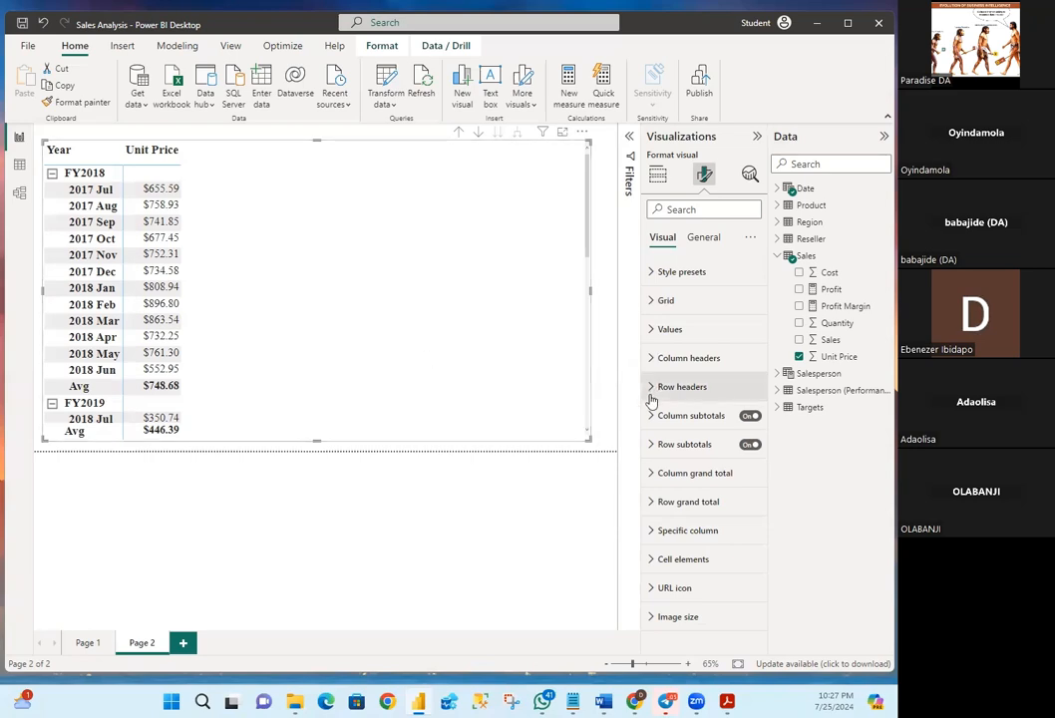
Cycle the aggregation of the matrix's Unit Price values through Sum, Minimum and Maximum, and return it to Average
{"action": "left_click", "coordinate": [658, 176]}
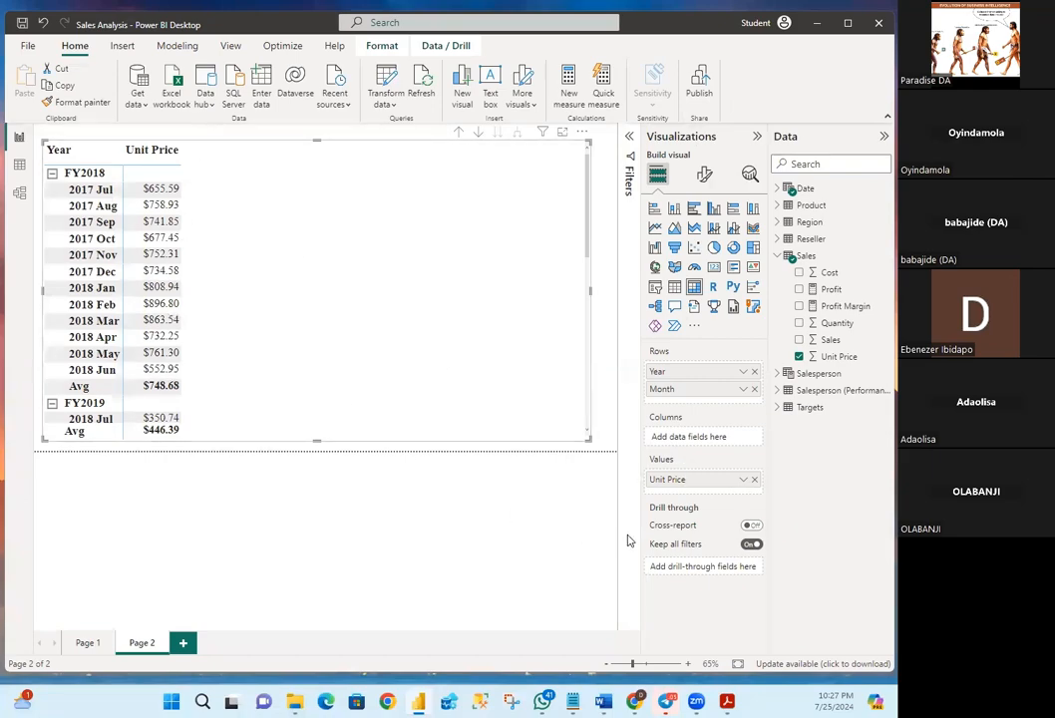
{"action": "left_click", "coordinate": [743, 482]}
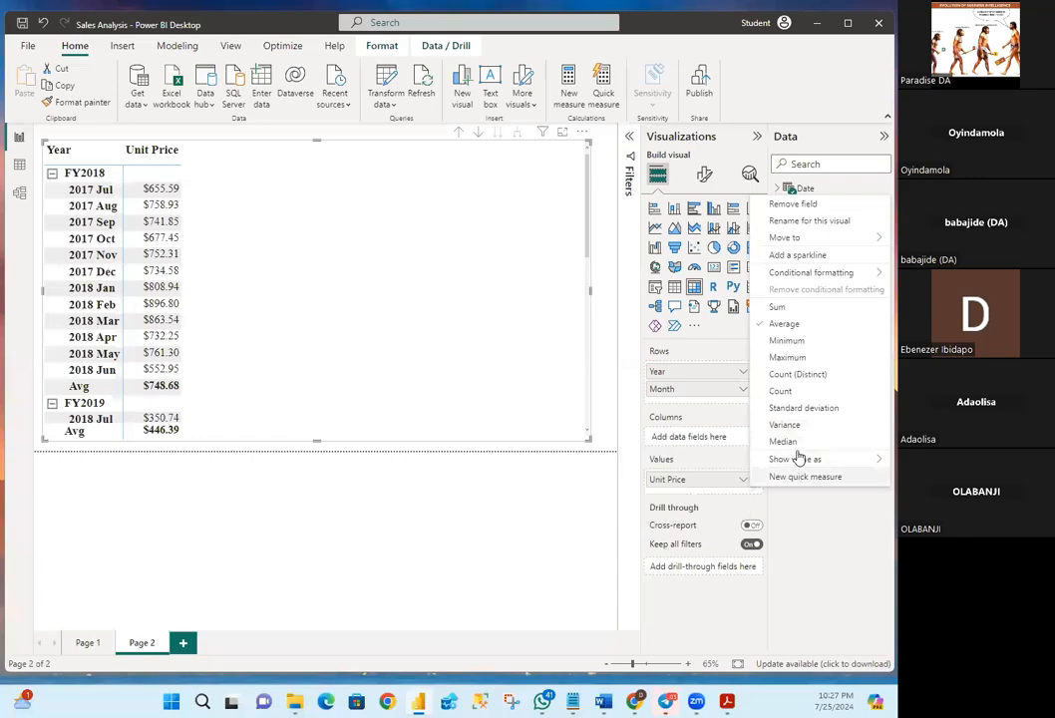
{"action": "left_click", "coordinate": [777, 308]}
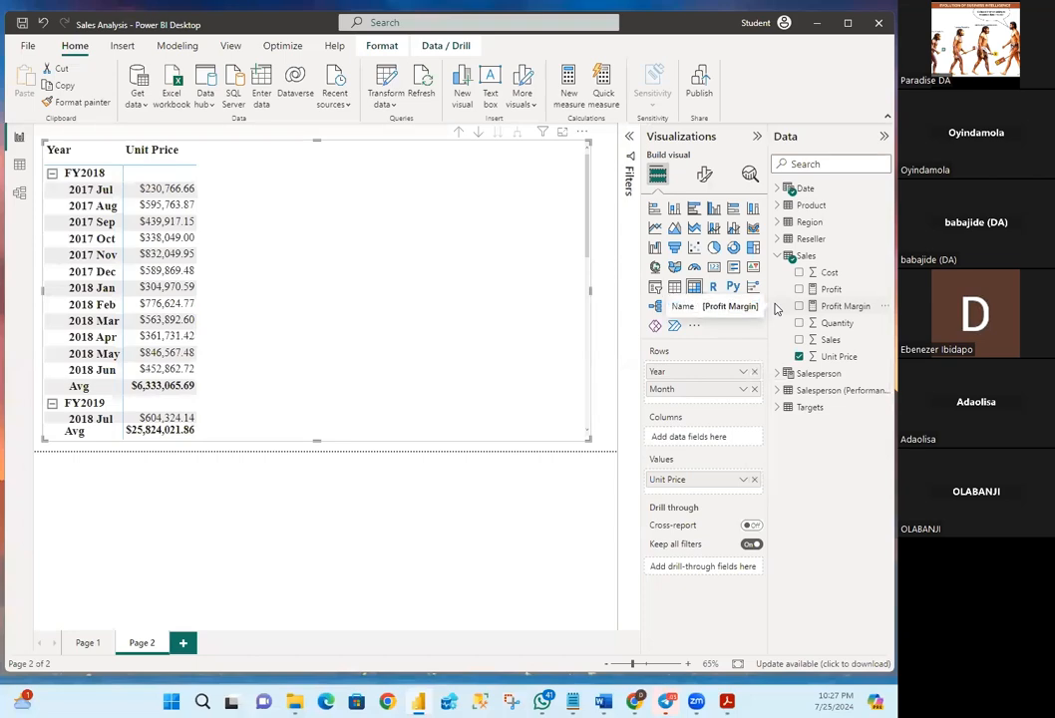
{"action": "left_click", "coordinate": [743, 482]}
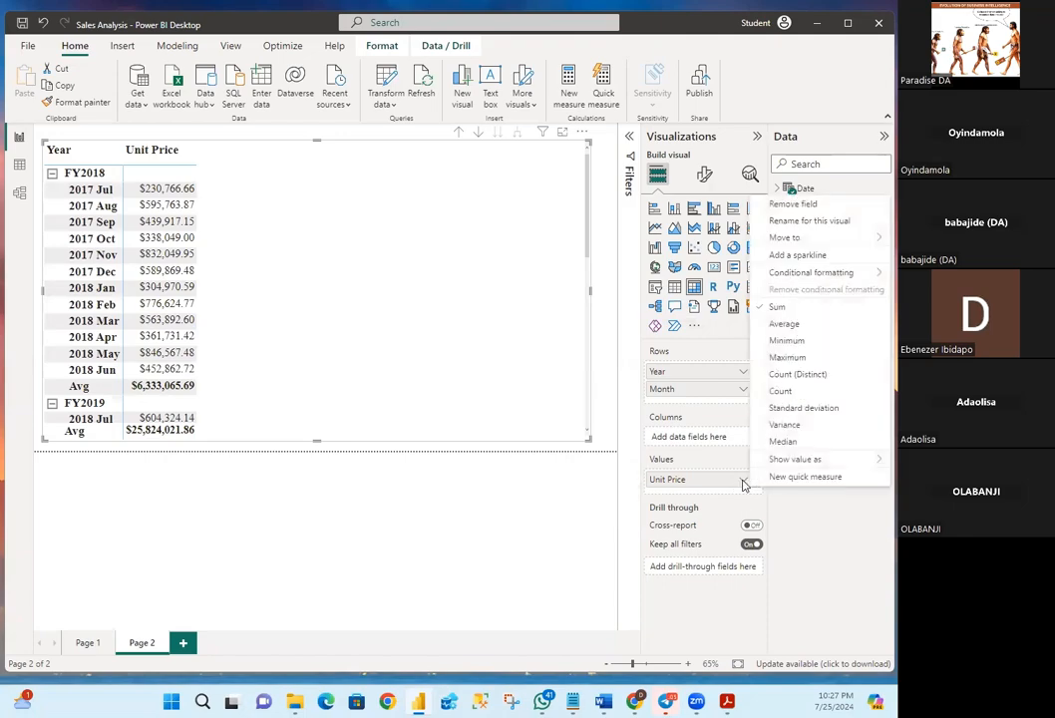
{"action": "left_click", "coordinate": [796, 349]}
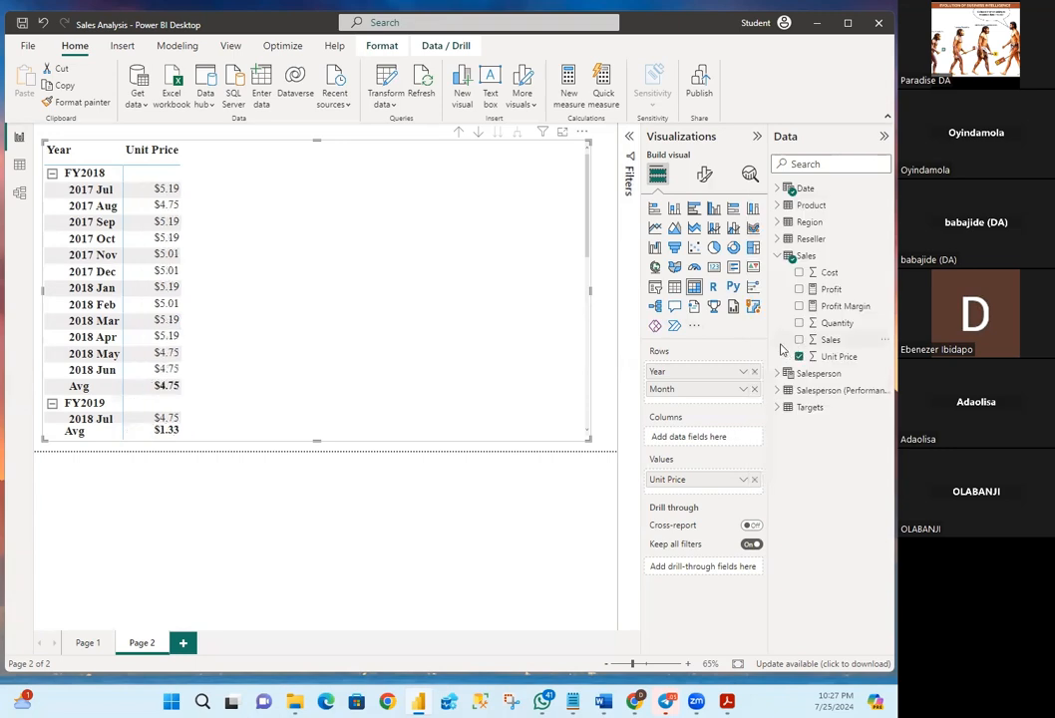
{"action": "left_click", "coordinate": [743, 480]}
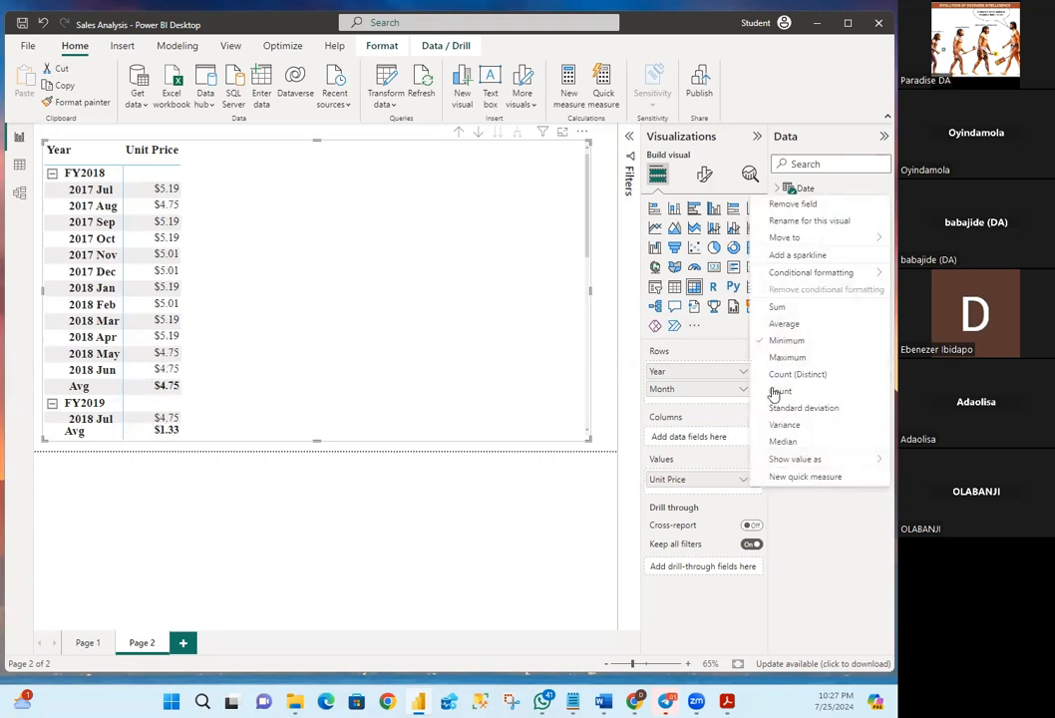
{"action": "left_click", "coordinate": [778, 362]}
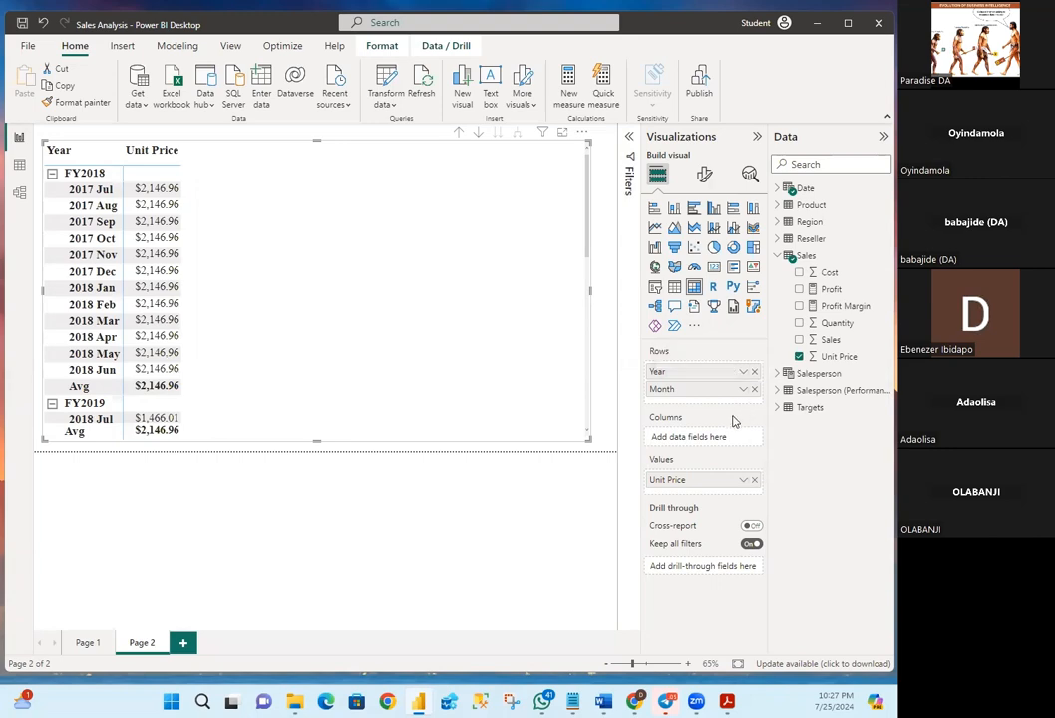
{"action": "left_click", "coordinate": [742, 481]}
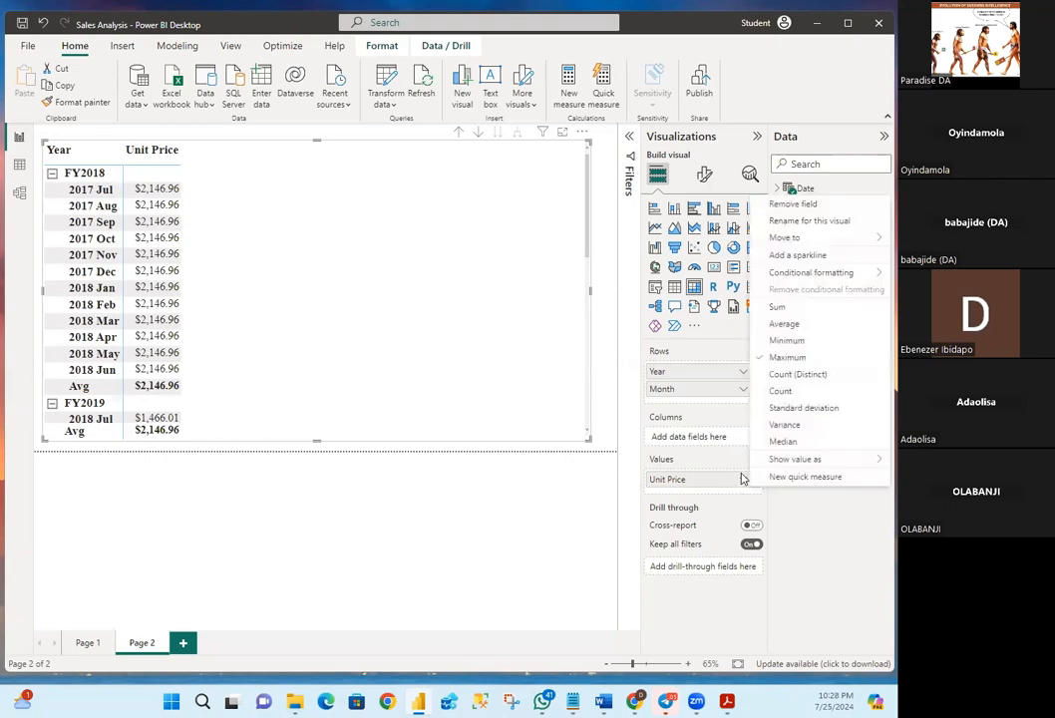
{"action": "left_click", "coordinate": [778, 327]}
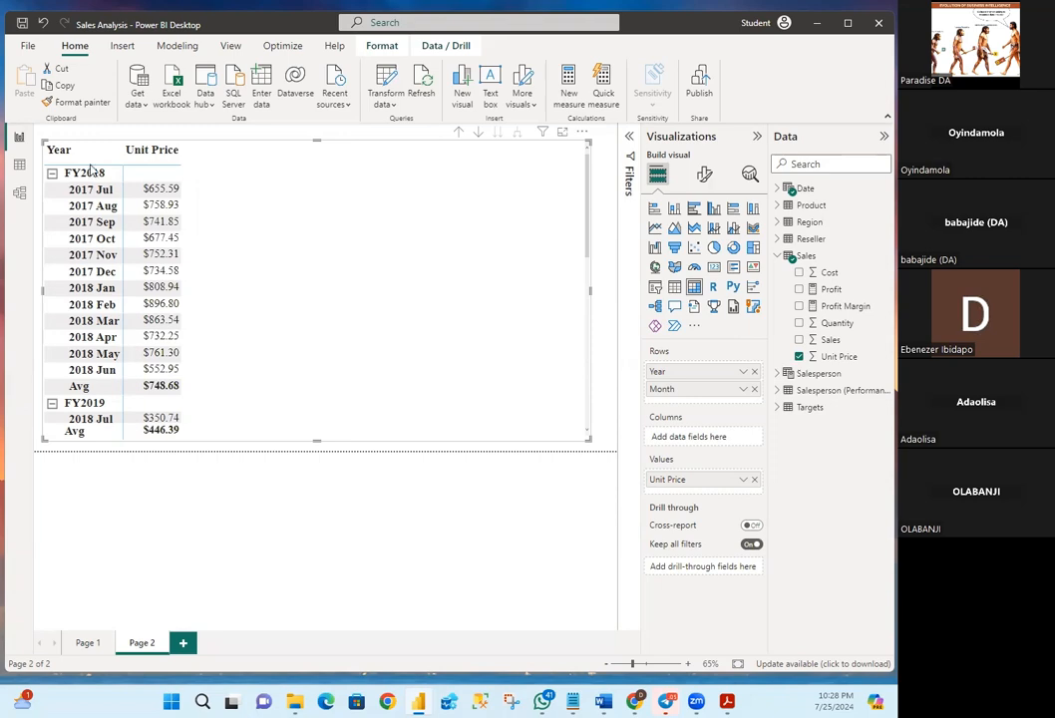
Start a new measure in the Sales table named "Avg Price", with its expression beginning on a second line
{"action": "right_click", "coordinate": [804, 258]}
{"action": "left_click", "coordinate": [708, 267]}
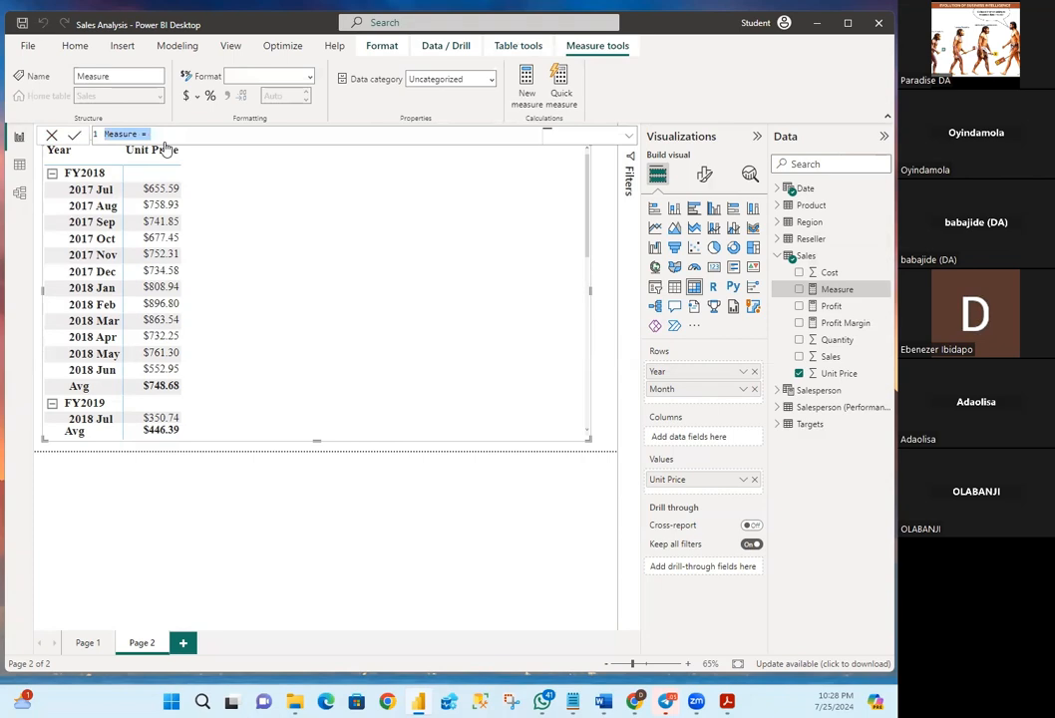
{"action": "left_click", "coordinate": [127, 133]}
{"action": "double_click", "coordinate": [127, 134]}
{"action": "type", "text": "Avg"}
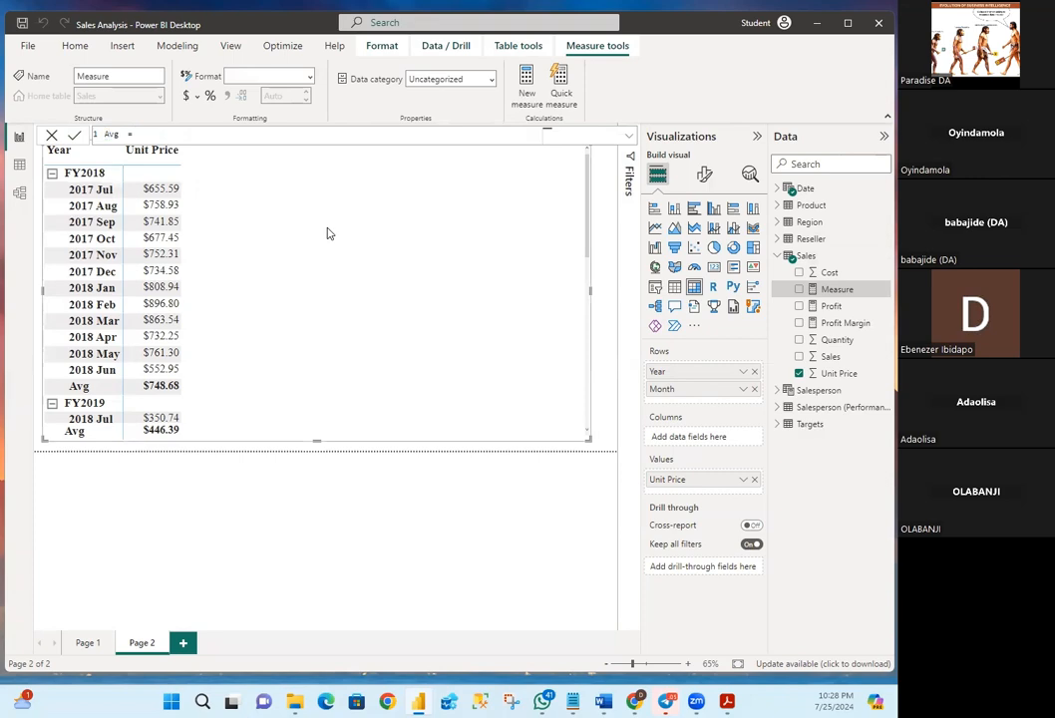
{"action": "type", "text": " Price"}
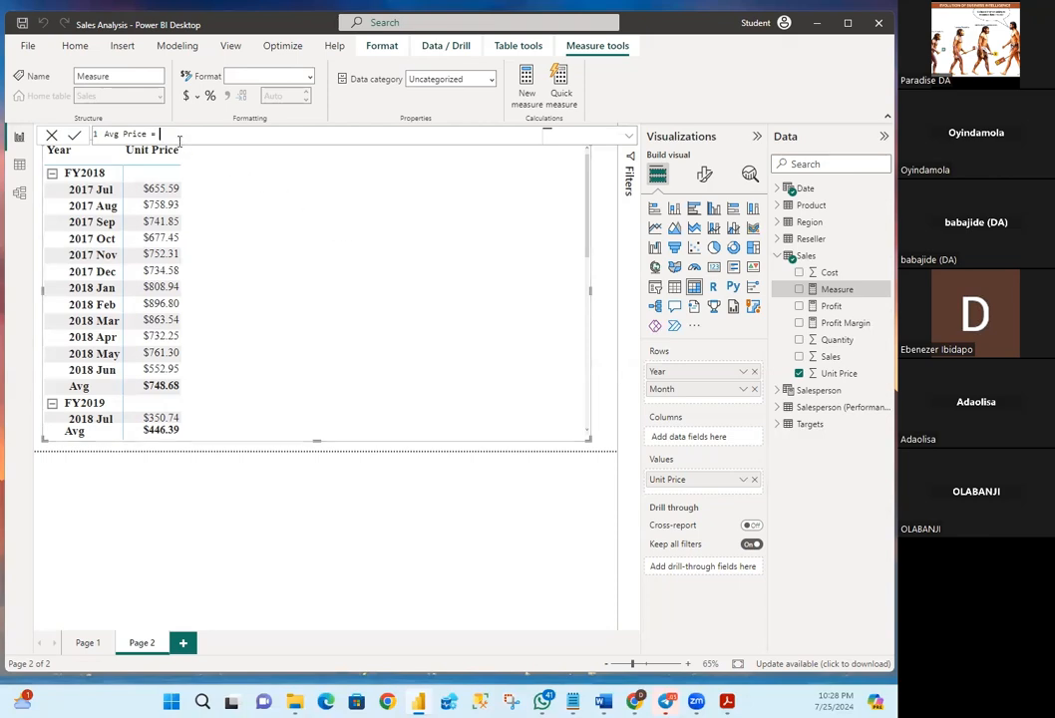
{"action": "key", "text": "shift+Return"}
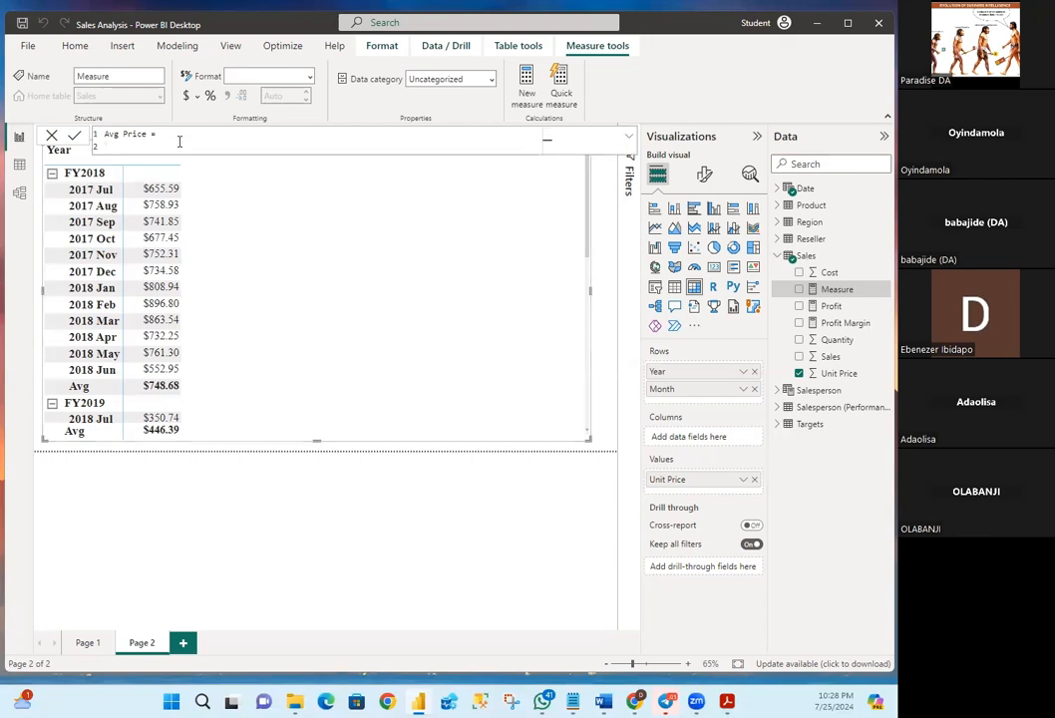
Define the Avg Price measure as AVERAGE(Sales[Unit Price]) and commit it
{"action": "type", "text": "A"}
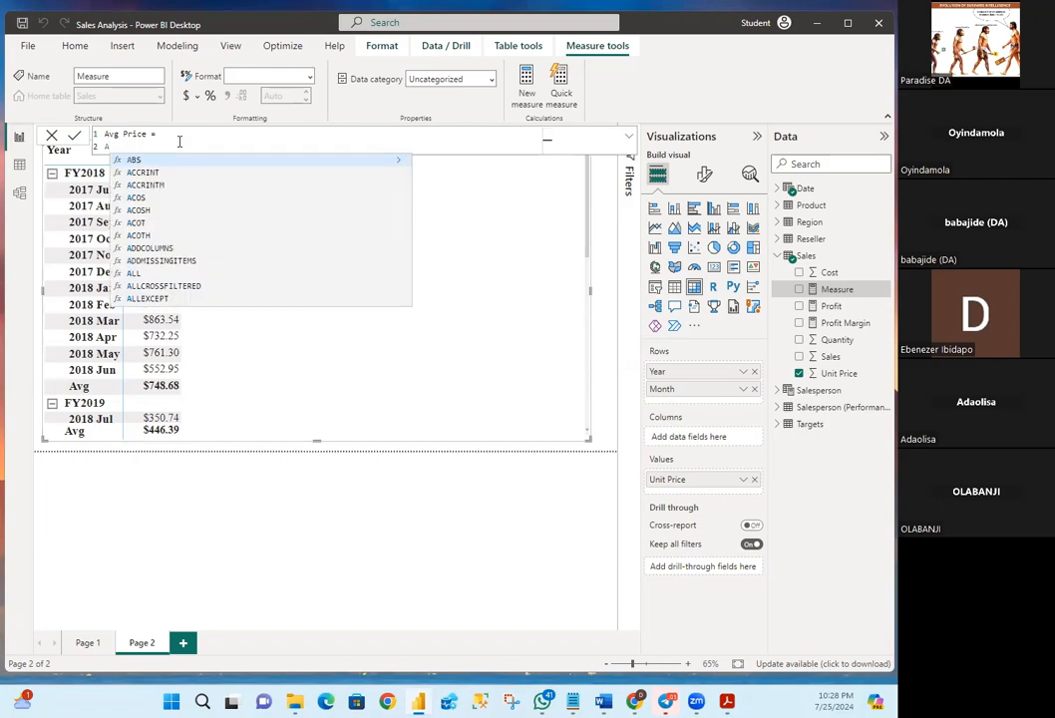
{"action": "type", "text": "v"}
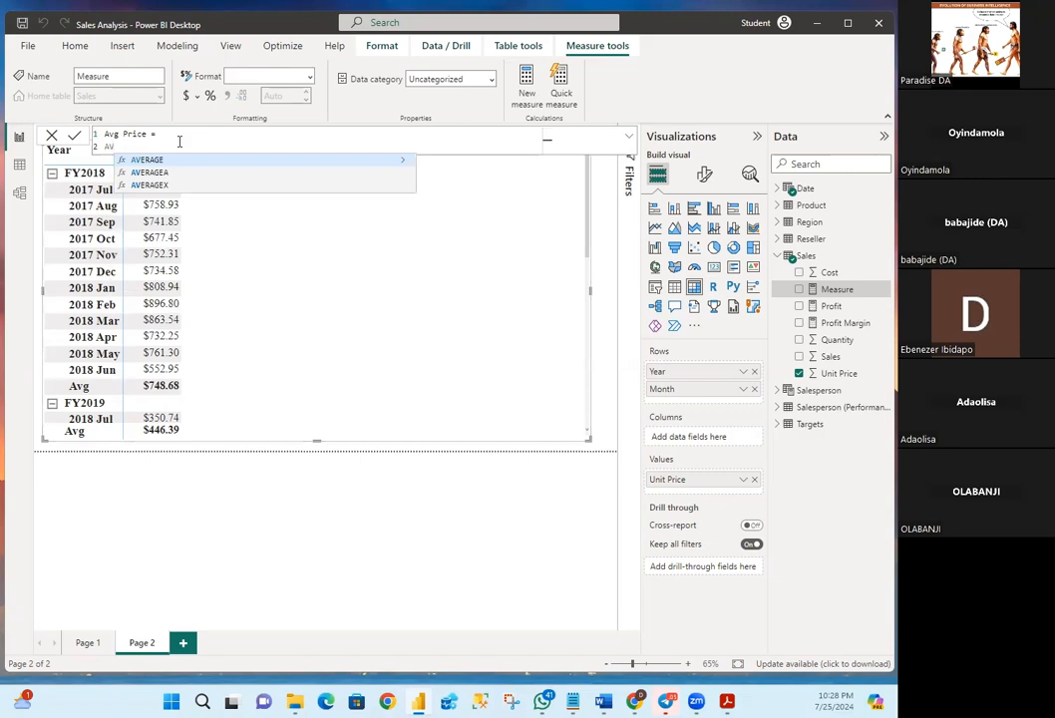
{"action": "type", "text": "ERA"}
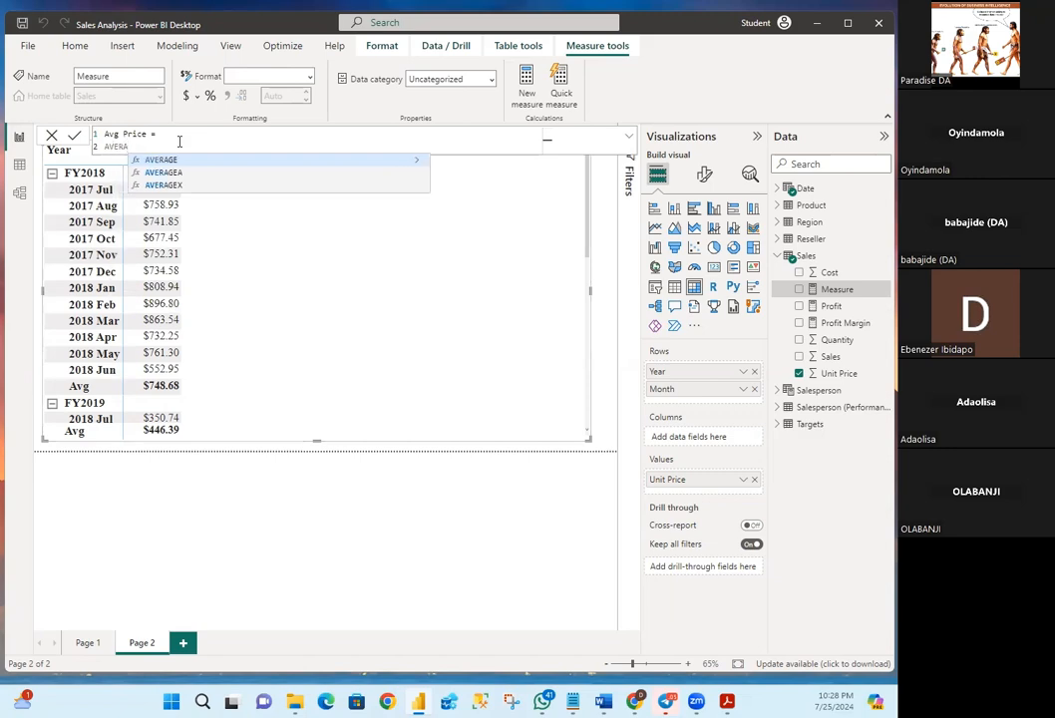
{"action": "type", "text": "GE"}
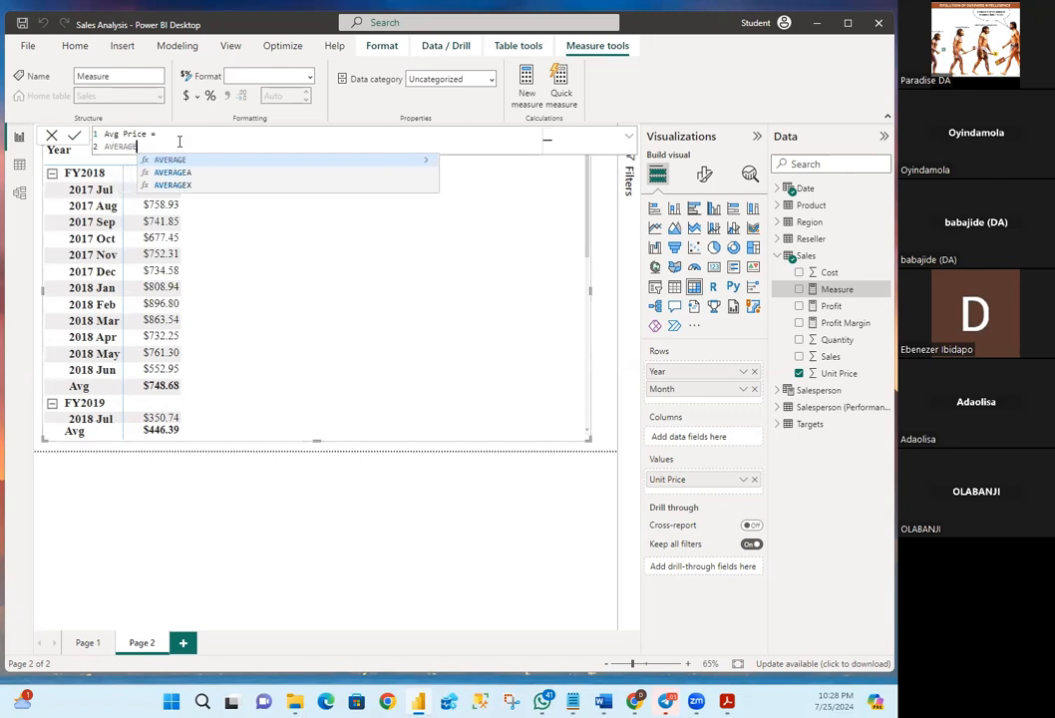
{"action": "type", "text": "("}
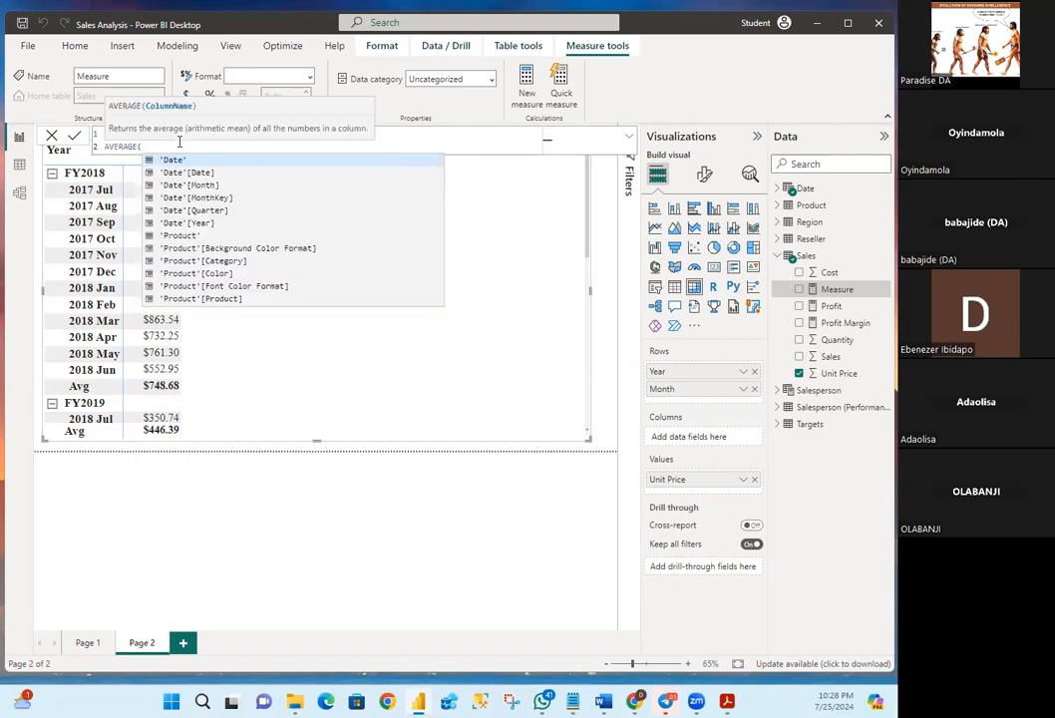
{"action": "type", "text": "Sales"}
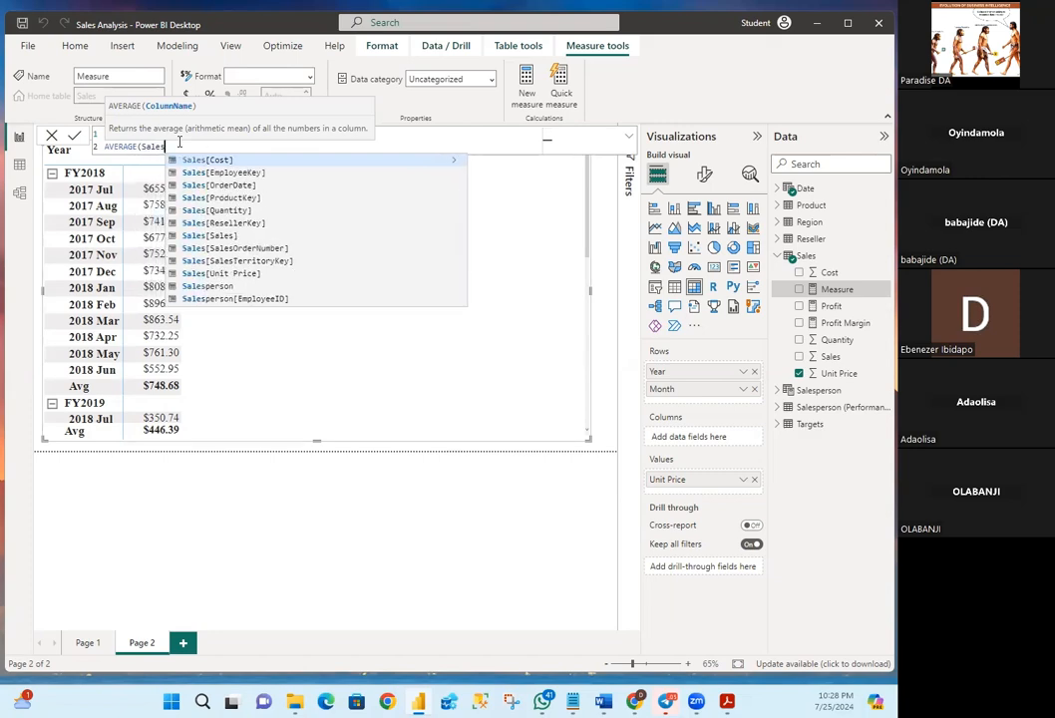
{"action": "left_click", "coordinate": [239, 273]}
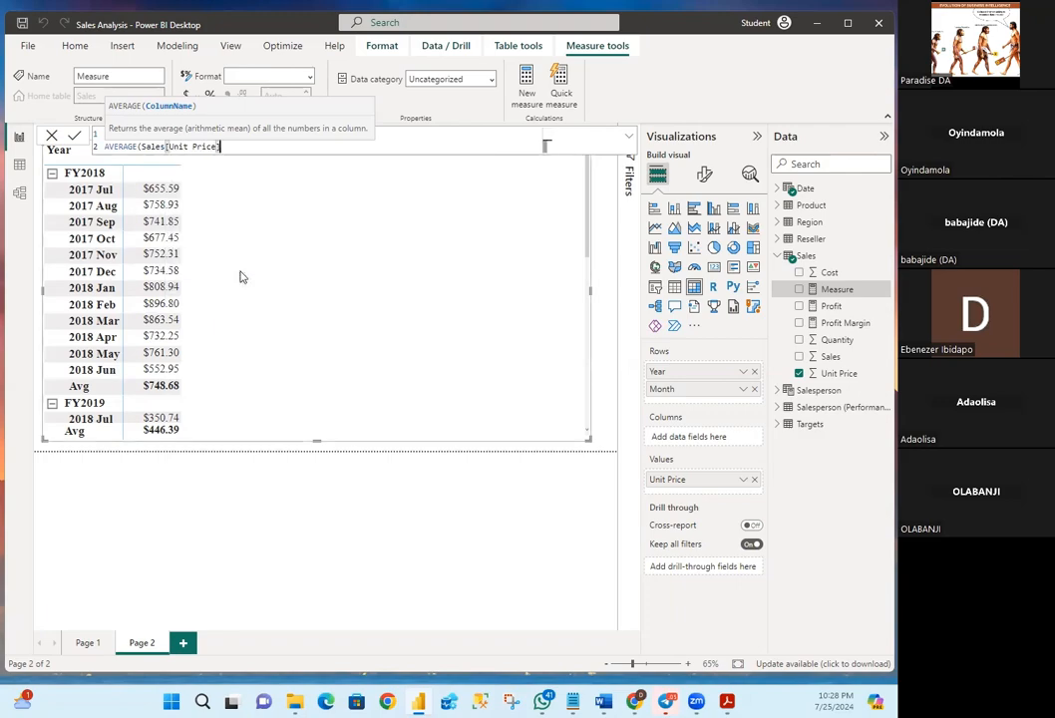
{"action": "type", "text": ")"}
{"action": "key", "text": "Return"}
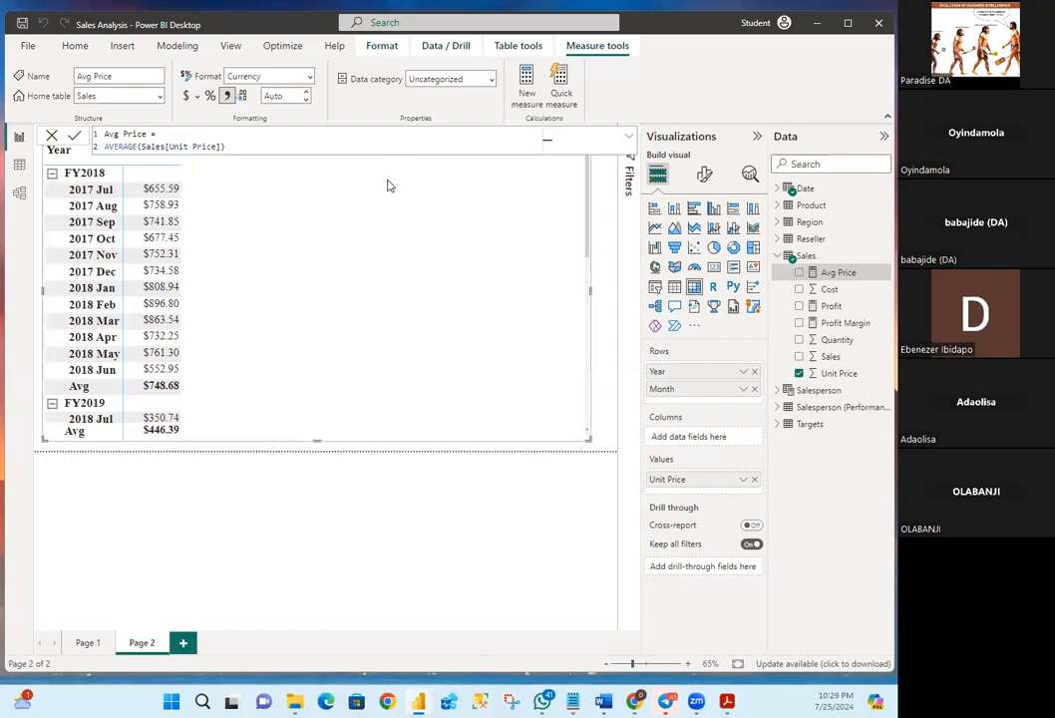
Add the Avg Price measure to the matrix's values alongside Unit Price and open its field options
{"action": "left_click", "coordinate": [604, 191]}
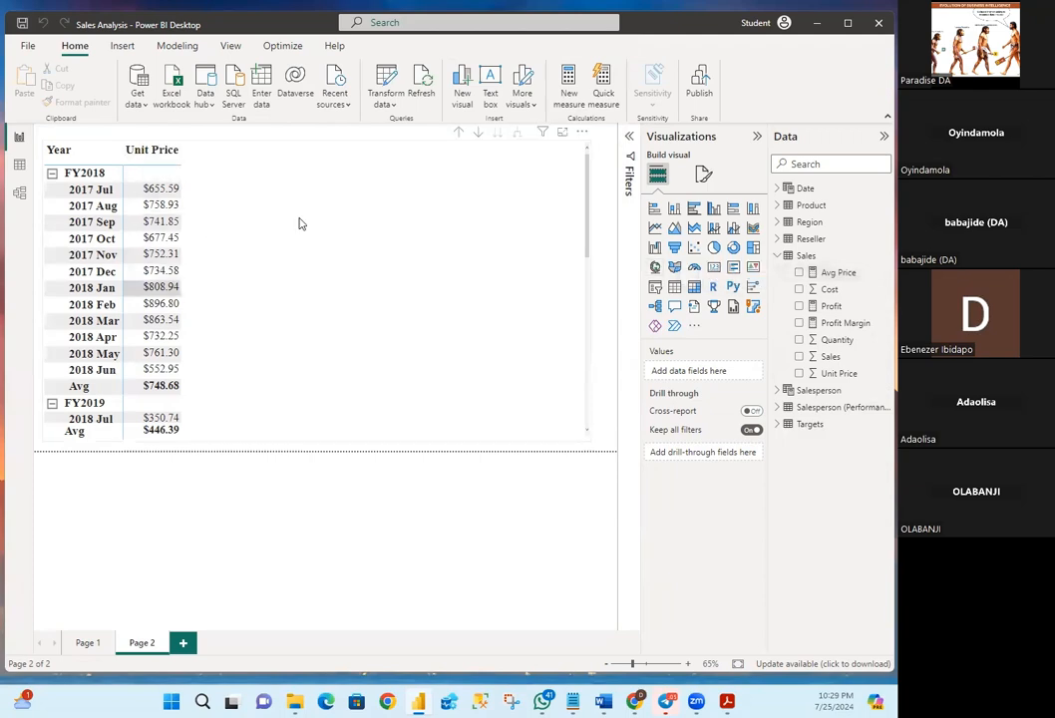
{"action": "left_click", "coordinate": [224, 196]}
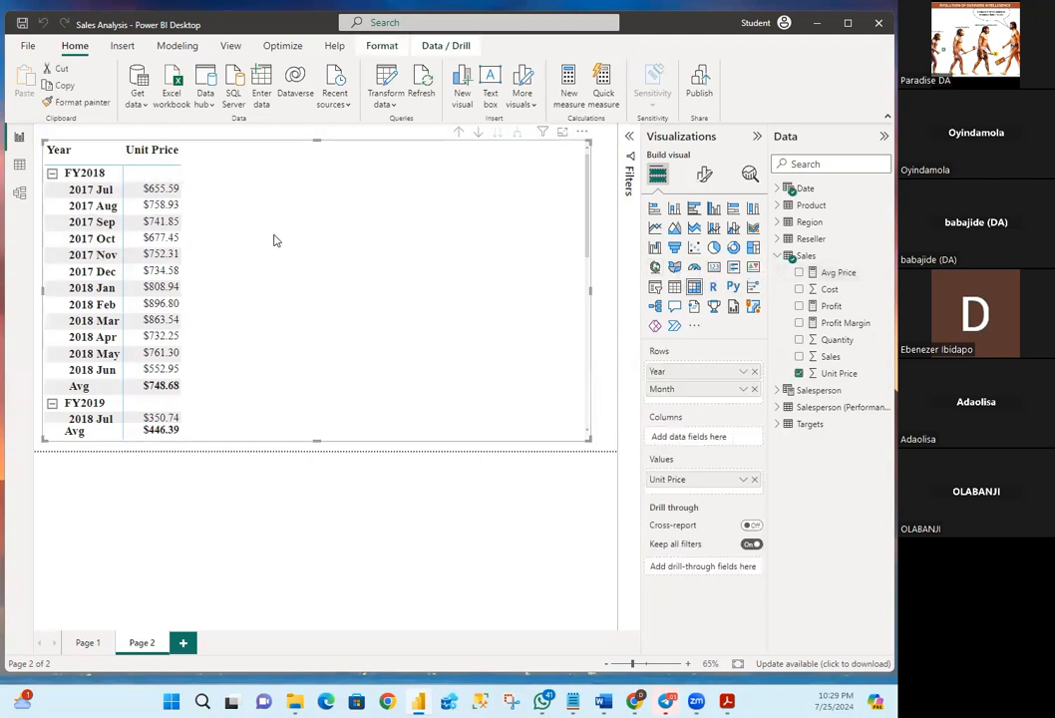
{"action": "left_click", "coordinate": [799, 273]}
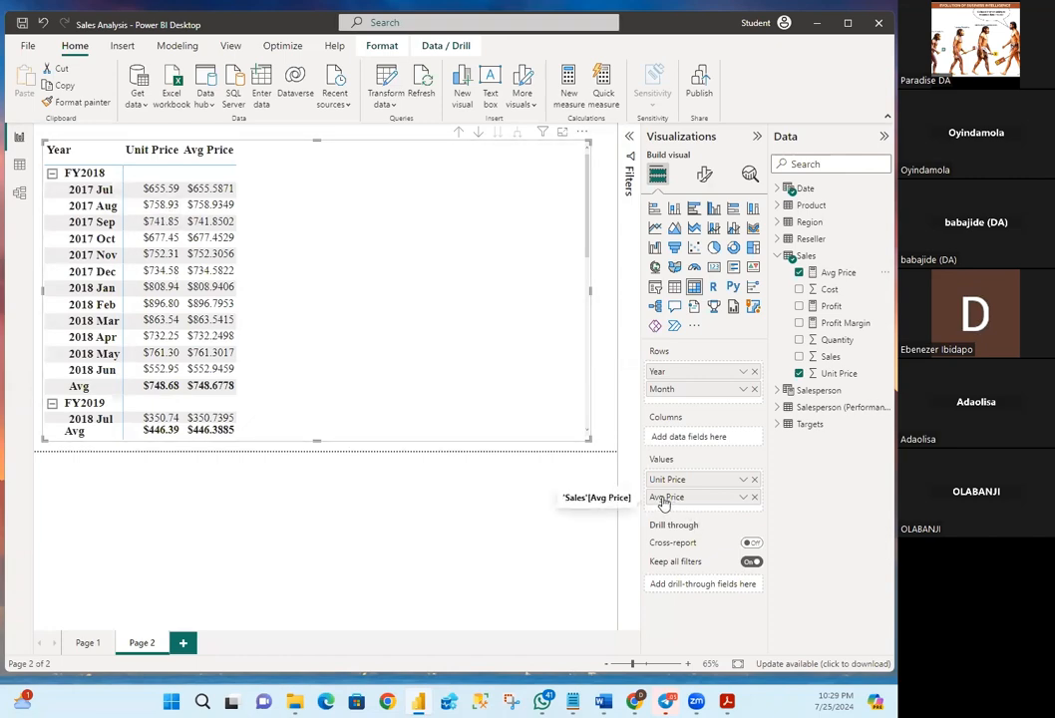
{"action": "left_click", "coordinate": [742, 498]}
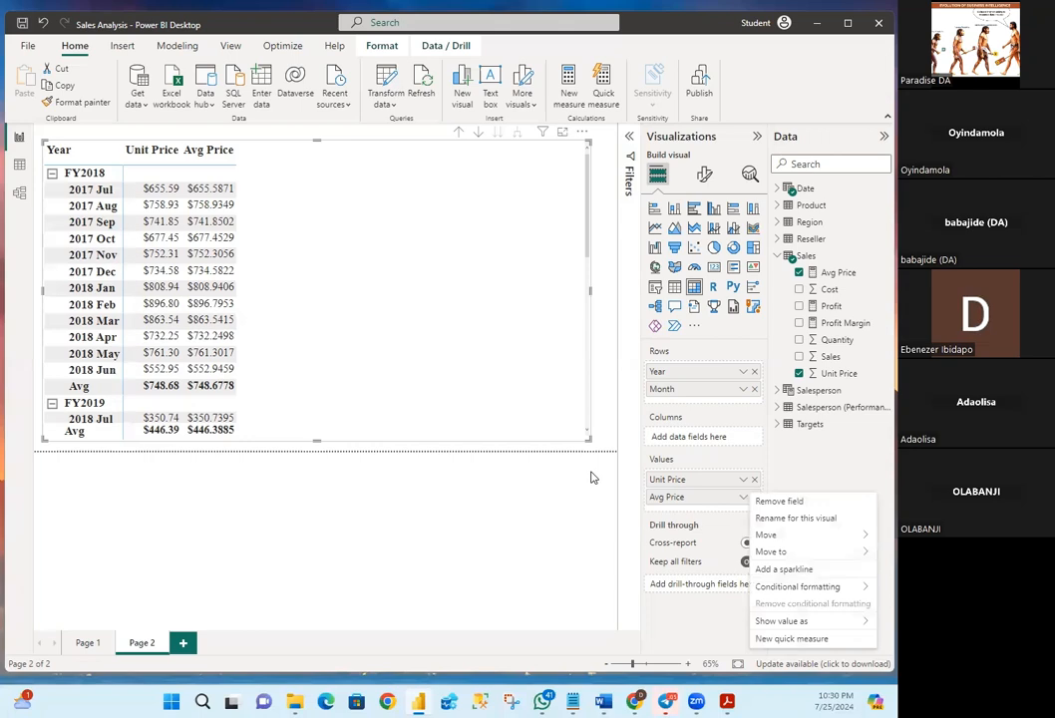
Switch the aggregation of the matrix's Unit Price values to Sum, Median and Variance in turn
{"action": "left_click", "coordinate": [735, 488]}
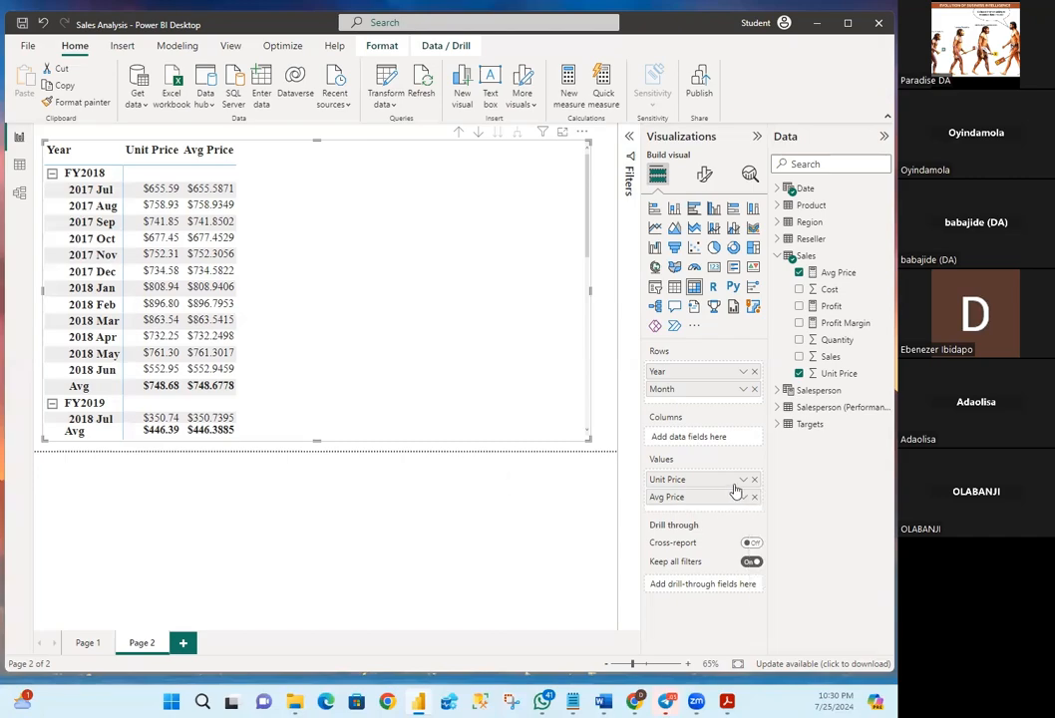
{"action": "left_click", "coordinate": [743, 481]}
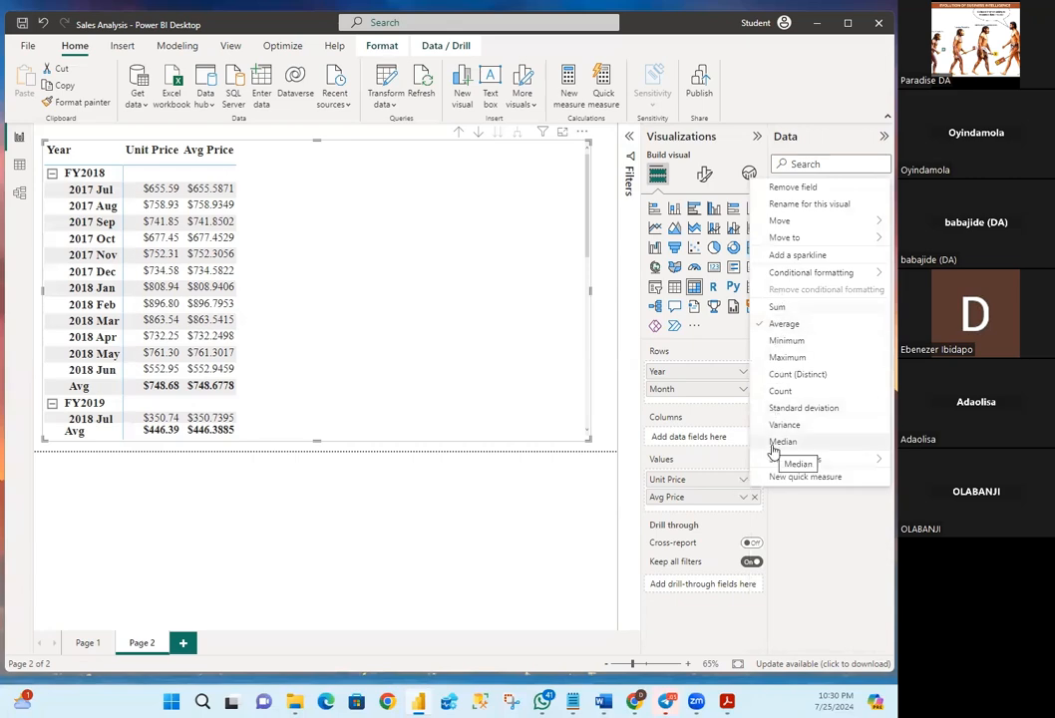
{"action": "left_click", "coordinate": [776, 310]}
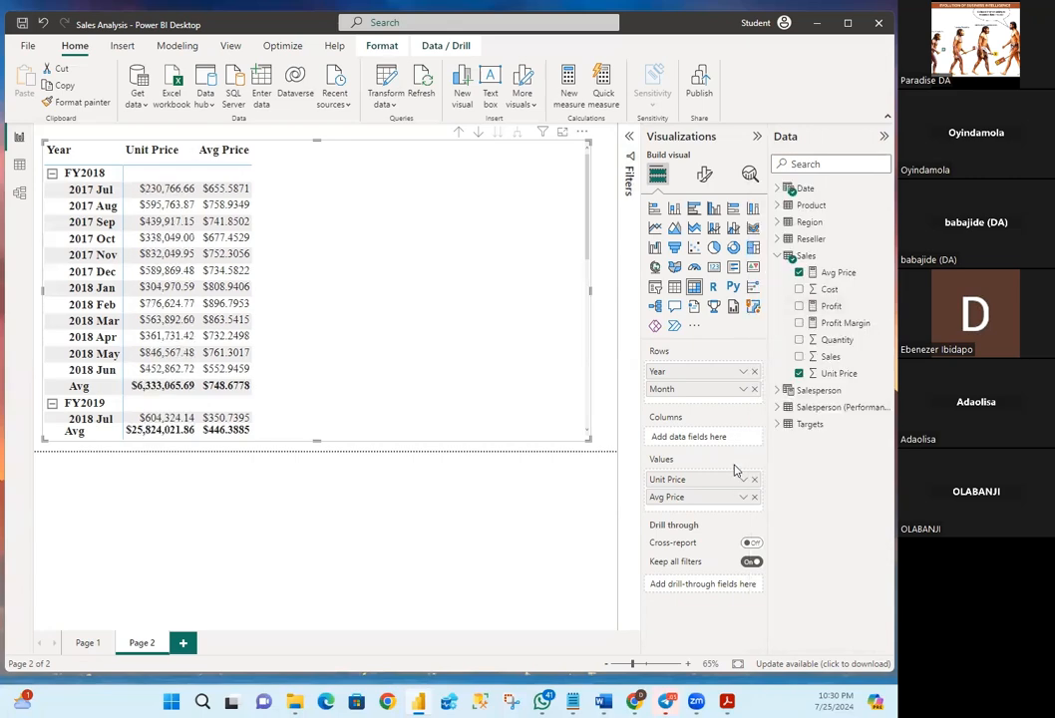
{"action": "left_click", "coordinate": [742, 482]}
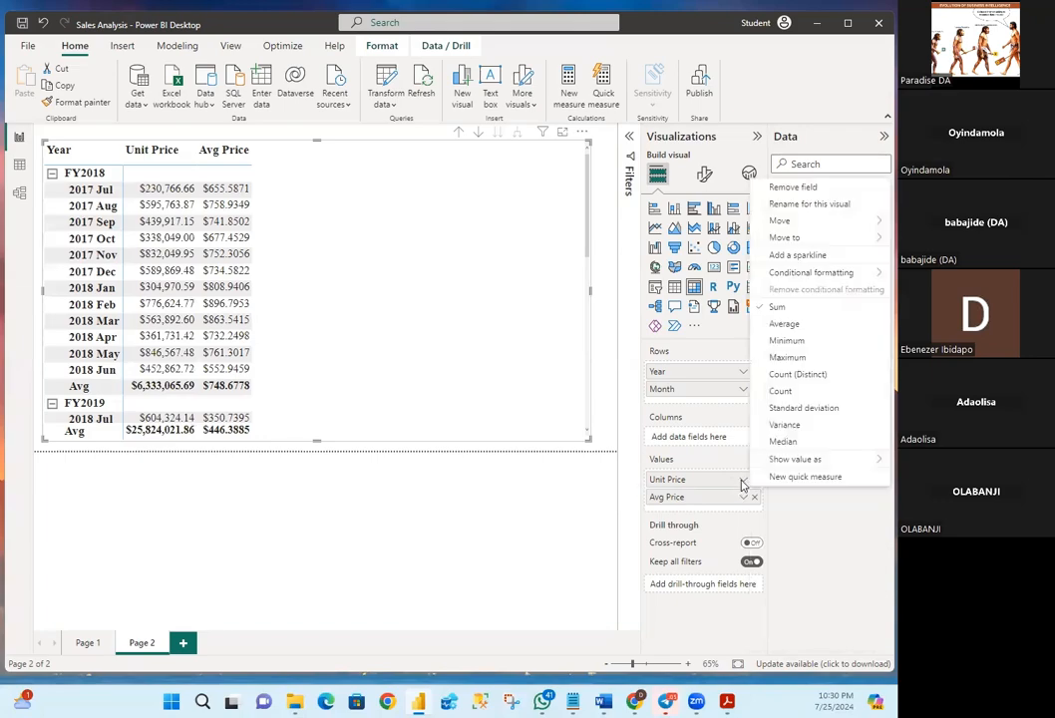
{"action": "left_click", "coordinate": [783, 442]}
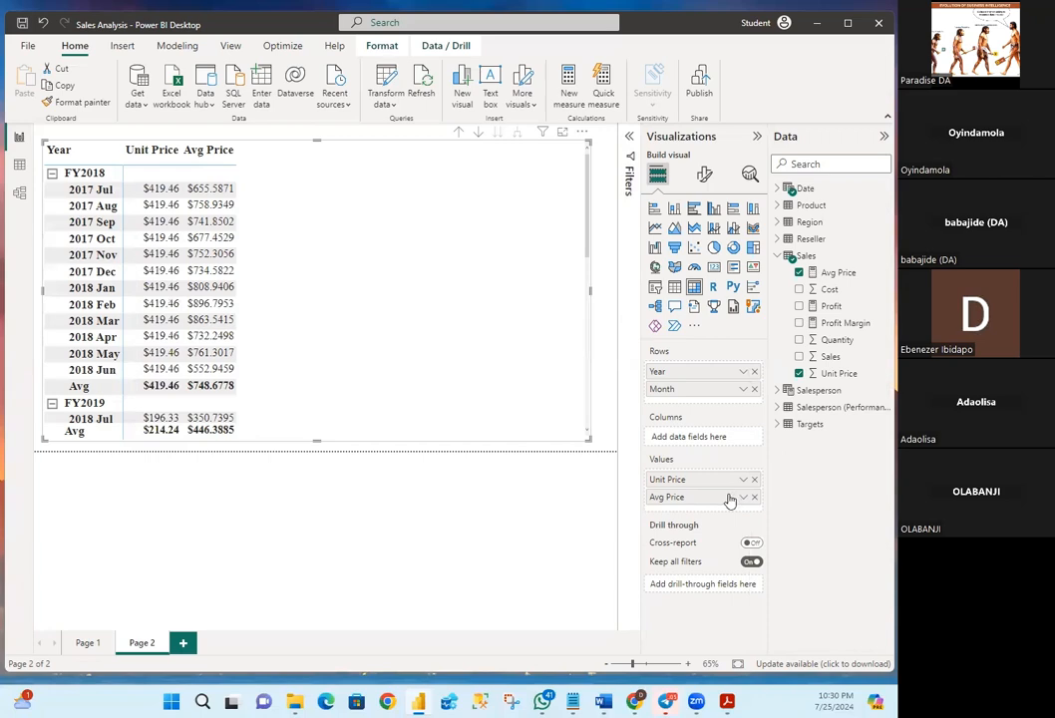
{"action": "left_click", "coordinate": [743, 481]}
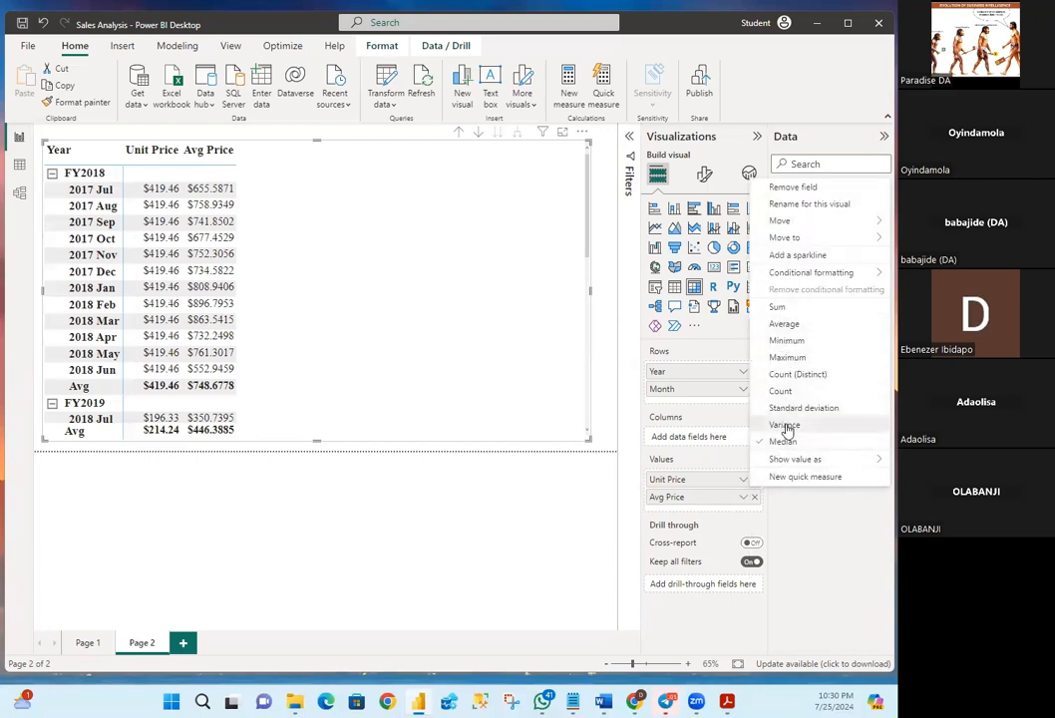
{"action": "left_click", "coordinate": [786, 426]}
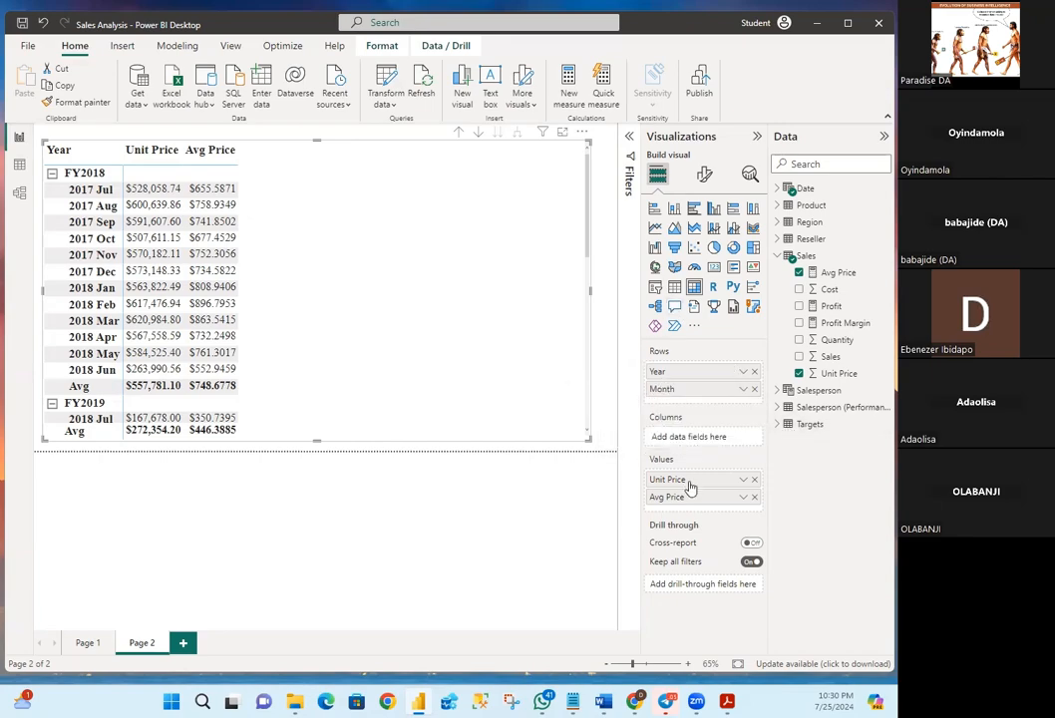
Remove Unit Price from the matrix's values and start a new measure in the Sales table
{"action": "left_click", "coordinate": [755, 480]}
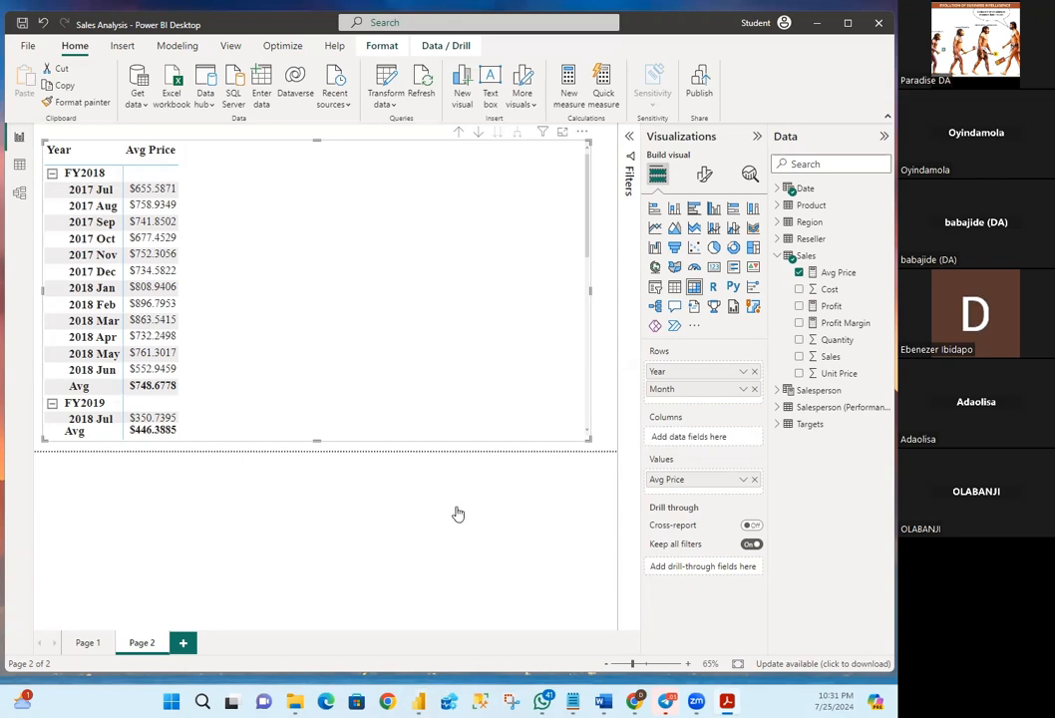
{"action": "mouse_move", "coordinate": [573, 701]}
{"action": "right_click", "coordinate": [806, 259]}
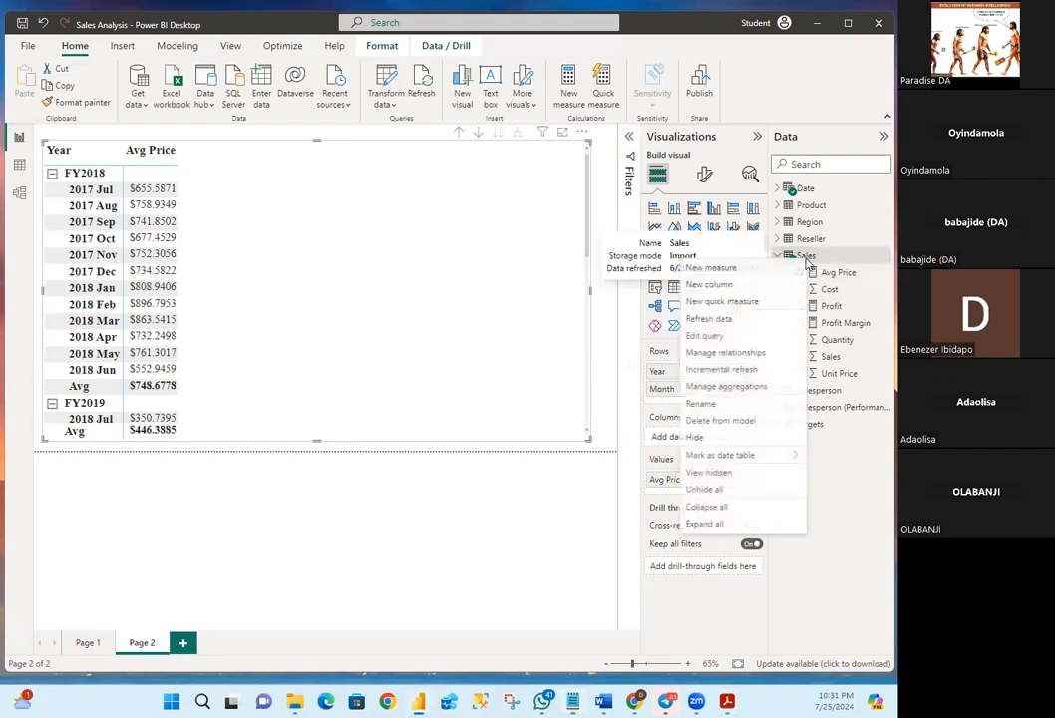
{"action": "key", "text": "Escape"}
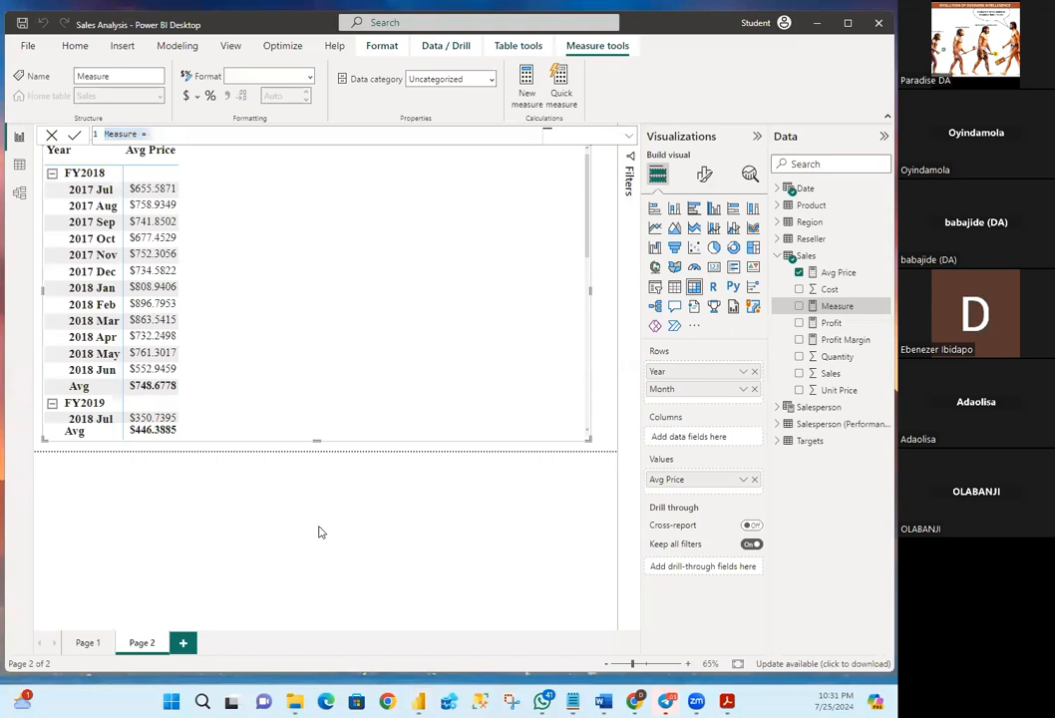
Switch to File Explorer and open Snippets.txt from the Assets folder of PL300's 04-create-dax-calculations-in-power-bi-desktop lab
{"action": "mouse_move", "coordinate": [295, 701]}
{"action": "key", "text": "alt+Tab"}
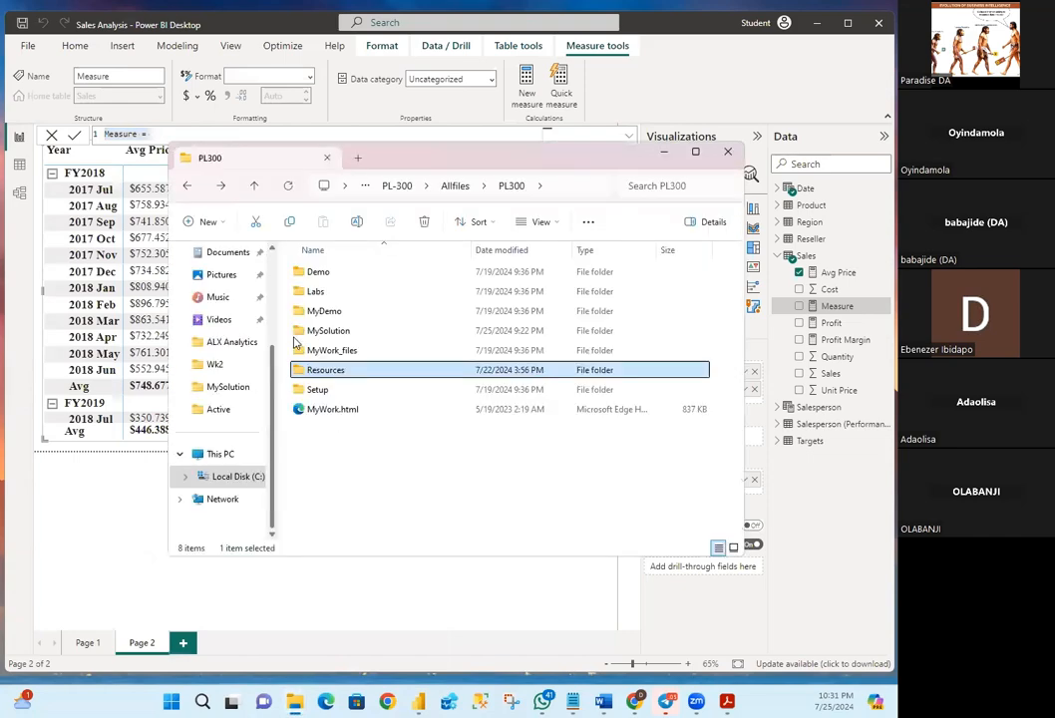
{"action": "left_click", "coordinate": [252, 183]}
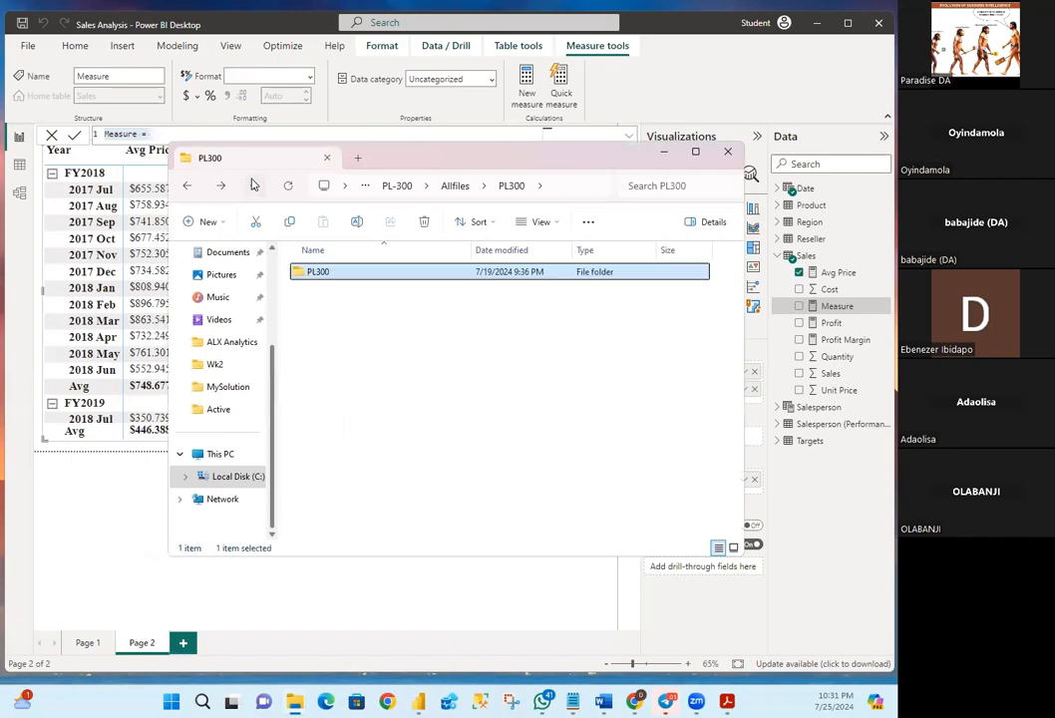
{"action": "left_click", "coordinate": [253, 184]}
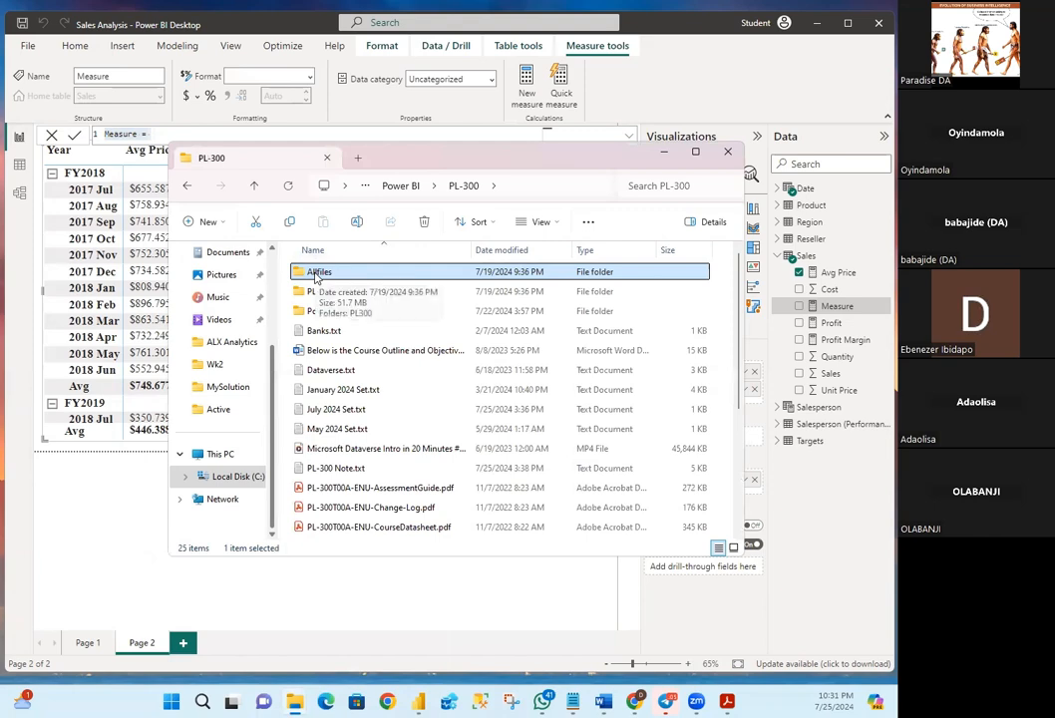
{"action": "double_click", "coordinate": [316, 274]}
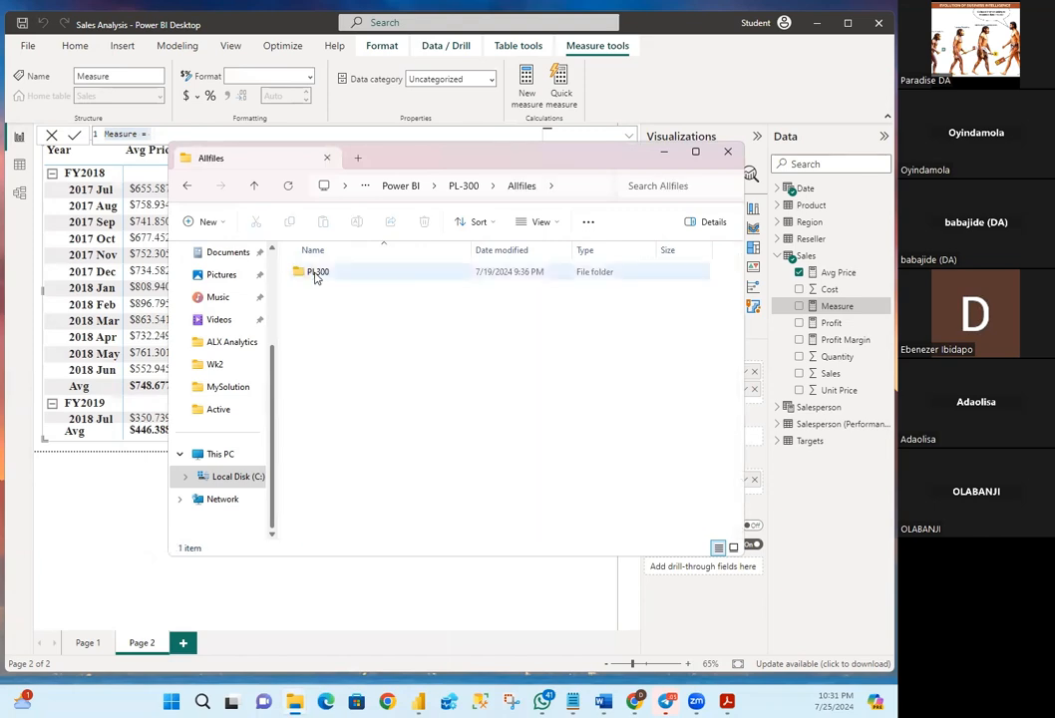
{"action": "double_click", "coordinate": [315, 274]}
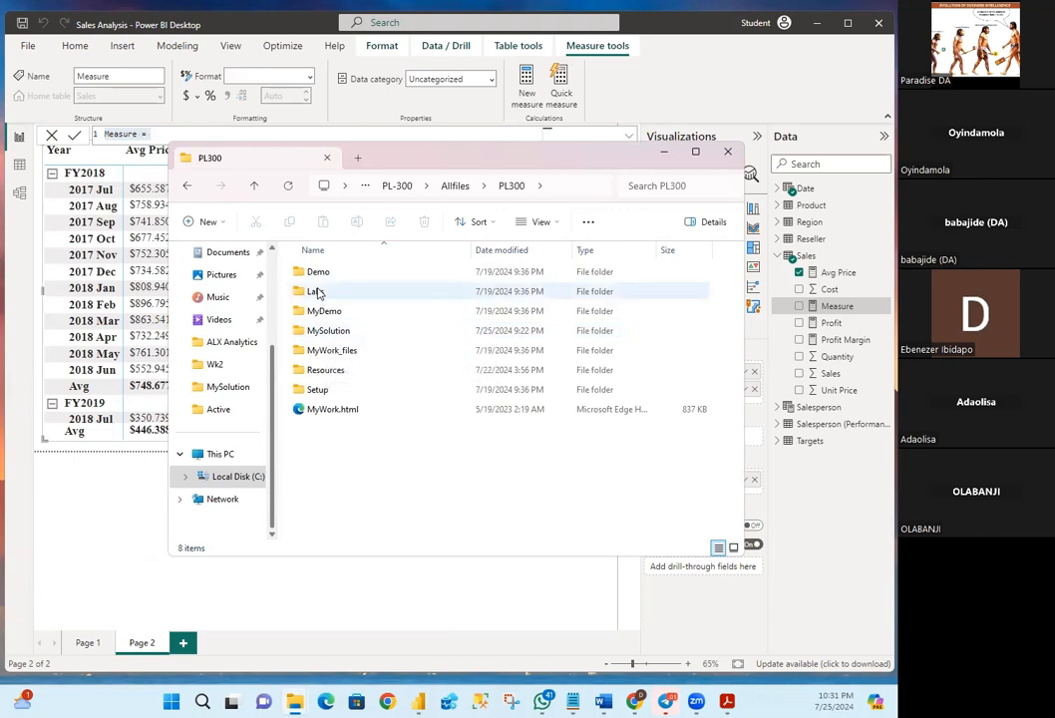
{"action": "double_click", "coordinate": [316, 291]}
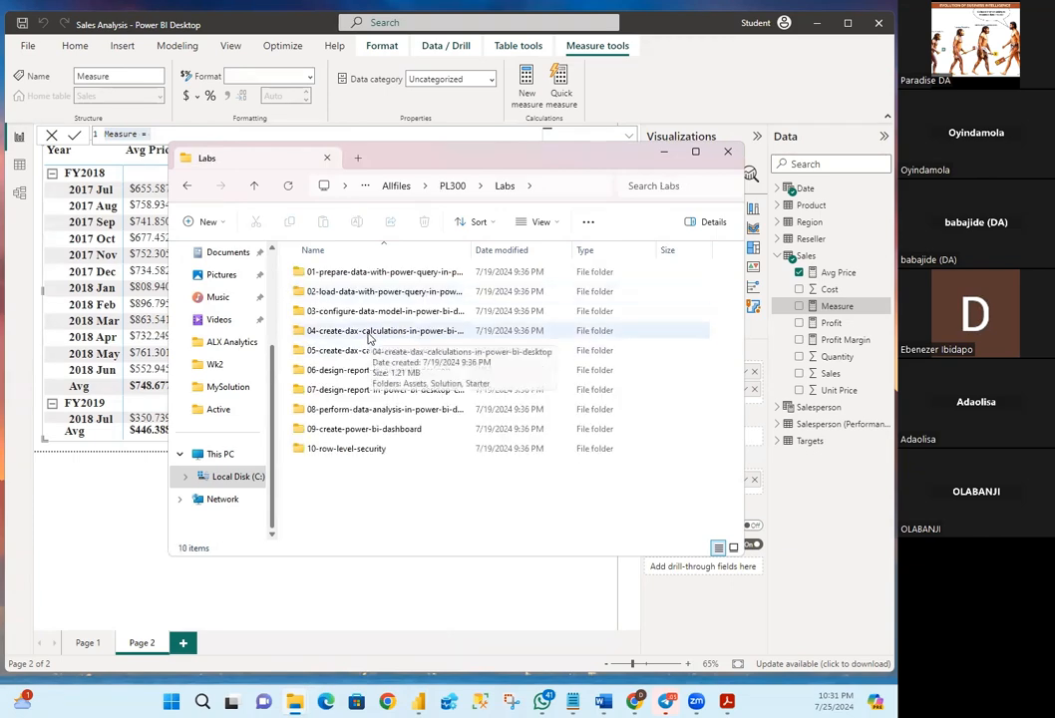
{"action": "double_click", "coordinate": [368, 332]}
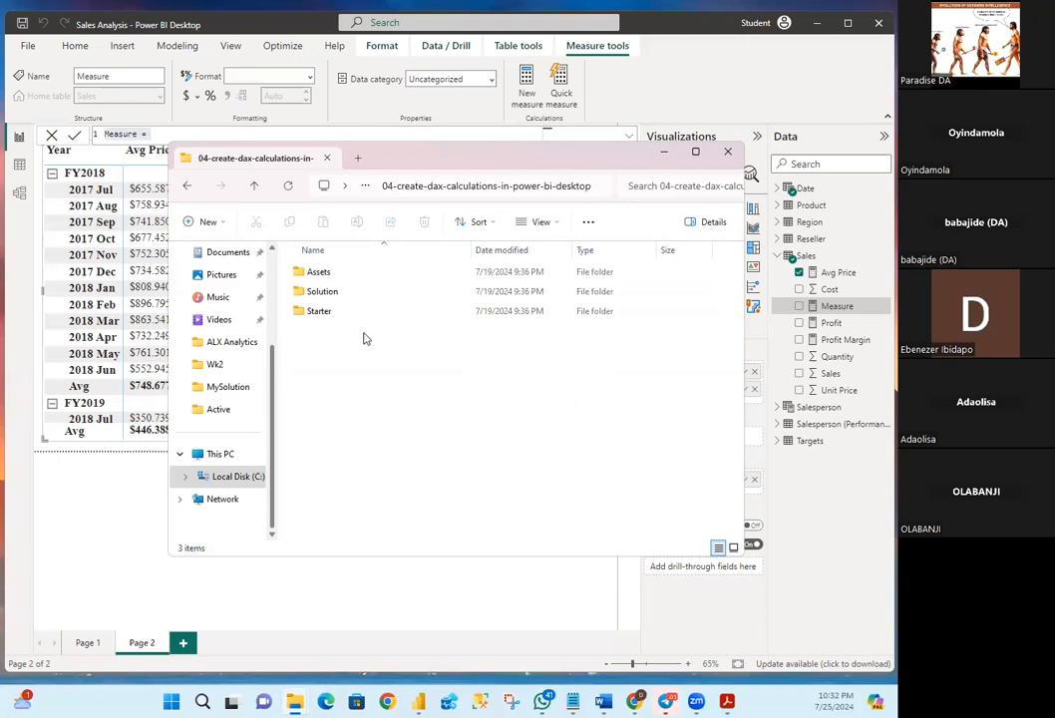
{"action": "double_click", "coordinate": [319, 274]}
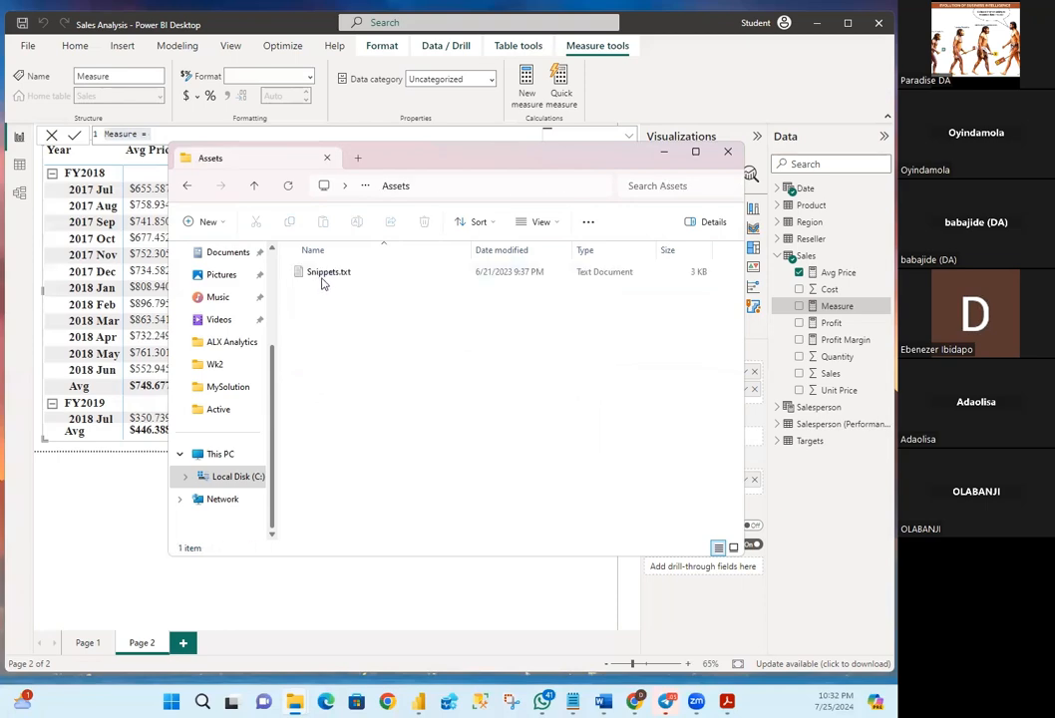
{"action": "left_click", "coordinate": [324, 273]}
{"action": "double_click", "coordinate": [324, 273]}
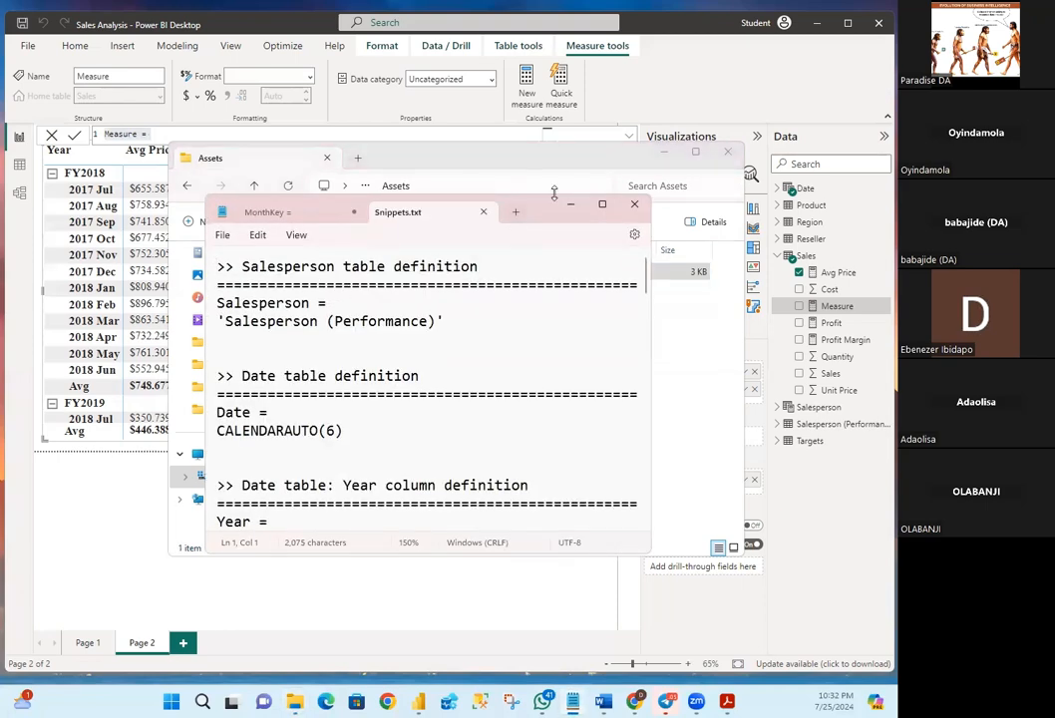
Minimize the file window, skim the DAX definitions in Snippets.txt, and return to the report with the unfinished measure
{"action": "left_click", "coordinate": [657, 151]}
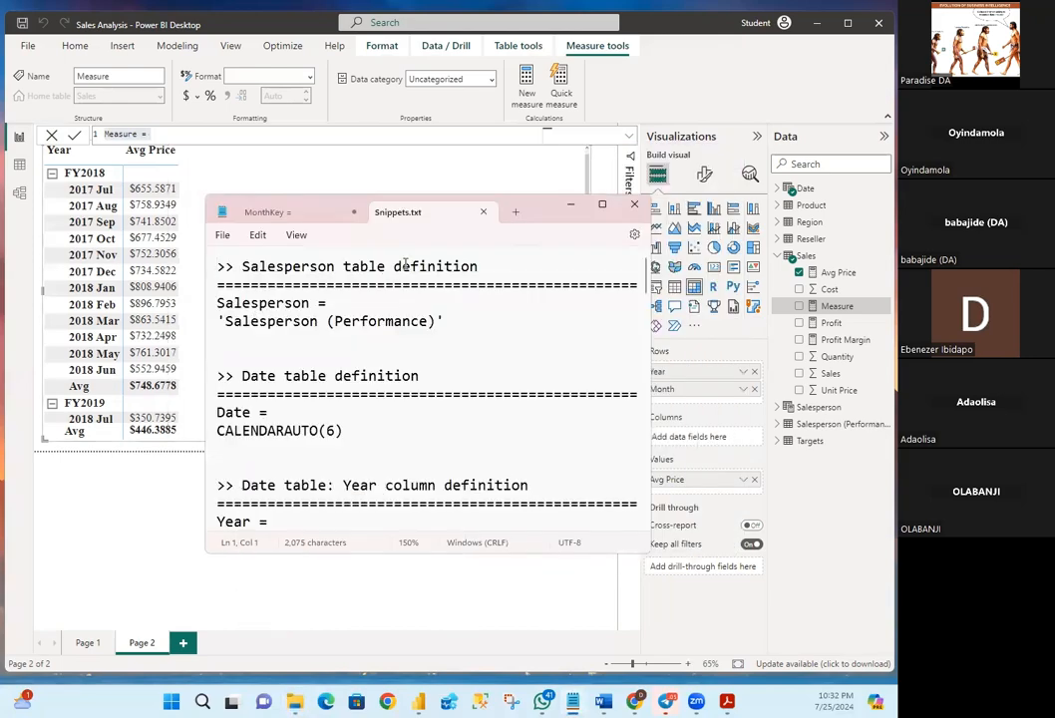
{"action": "scroll", "coordinate": [532, 345], "scroll_direction": "down", "scroll_amount": 1}
{"action": "scroll", "coordinate": [532, 345], "scroll_direction": "down", "scroll_amount": 5}
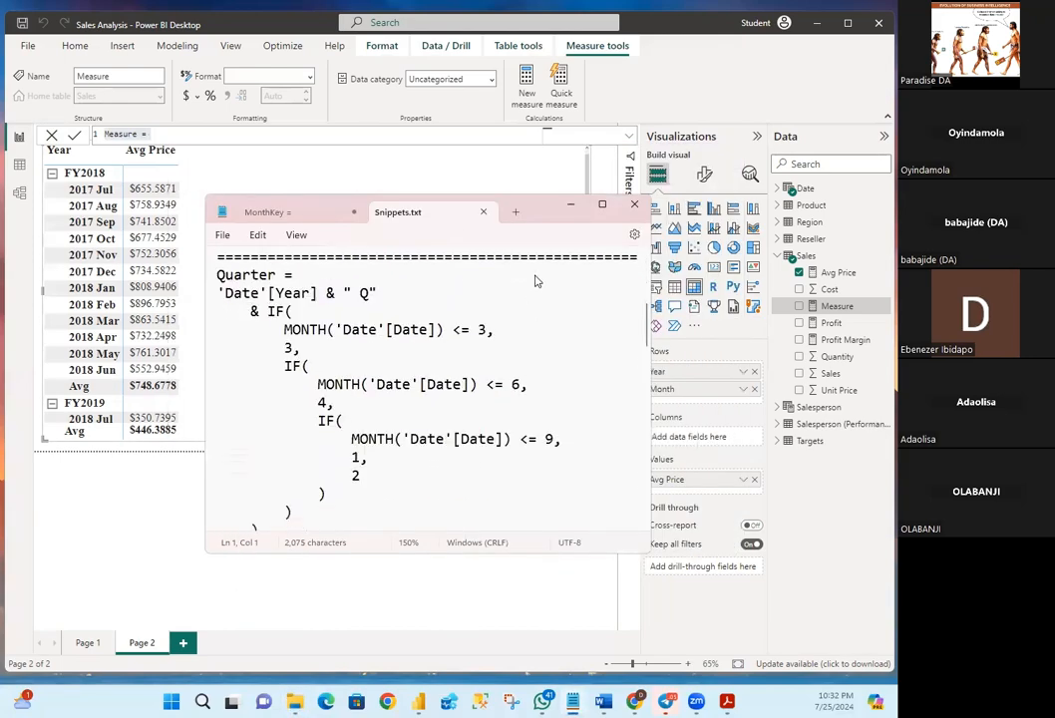
{"action": "left_click", "coordinate": [570, 204]}
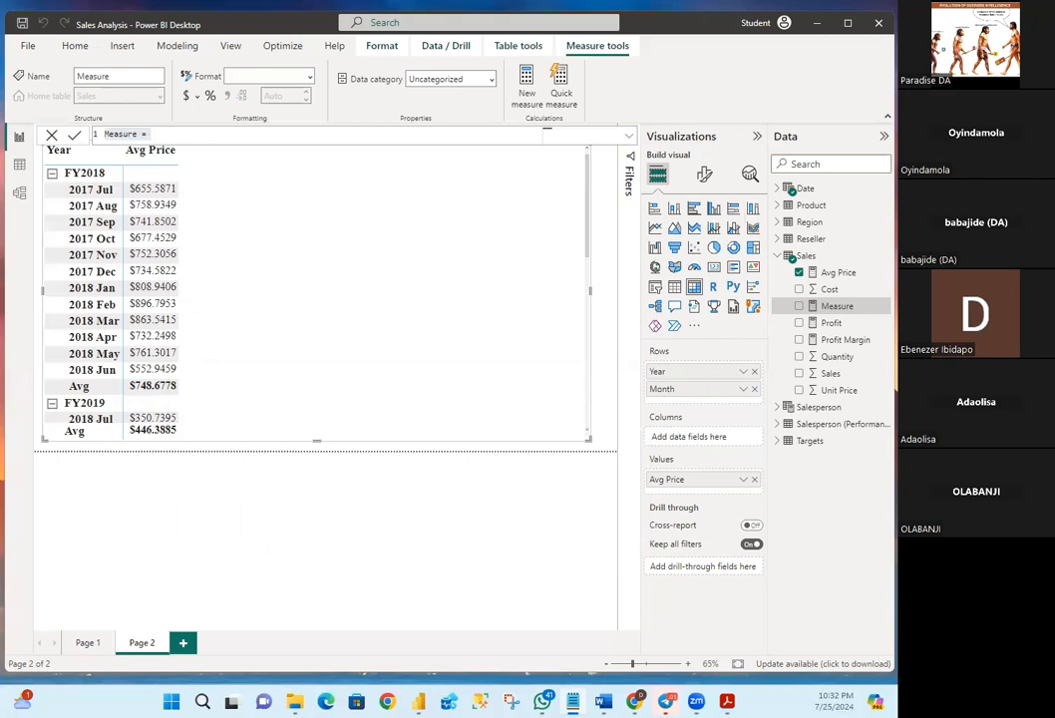
Replace the placeholder formula with a measure named "Median Price", defined on a second line as MEDIAN(Sales[Unit Price])
{"action": "left_click", "coordinate": [170, 134]}
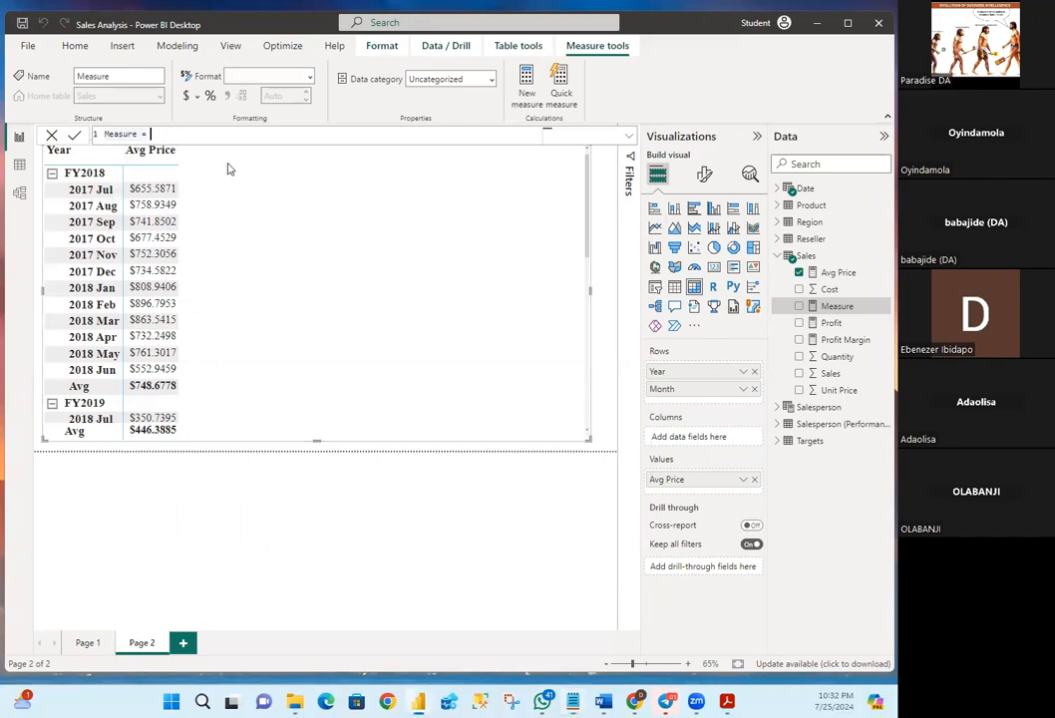
{"action": "key", "text": "BackSpace"}
{"action": "key", "text": "BackSpace"}
{"action": "key", "text": "BackSpace"}
{"action": "key", "text": "BackSpace"}
{"action": "key", "text": "BackSpace"}
{"action": "key", "text": "BackSpace"}
{"action": "key", "text": "BackSpace"}
{"action": "key", "text": "BackSpace"}
{"action": "key", "text": "BackSpace"}
{"action": "key", "text": "BackSpace"}
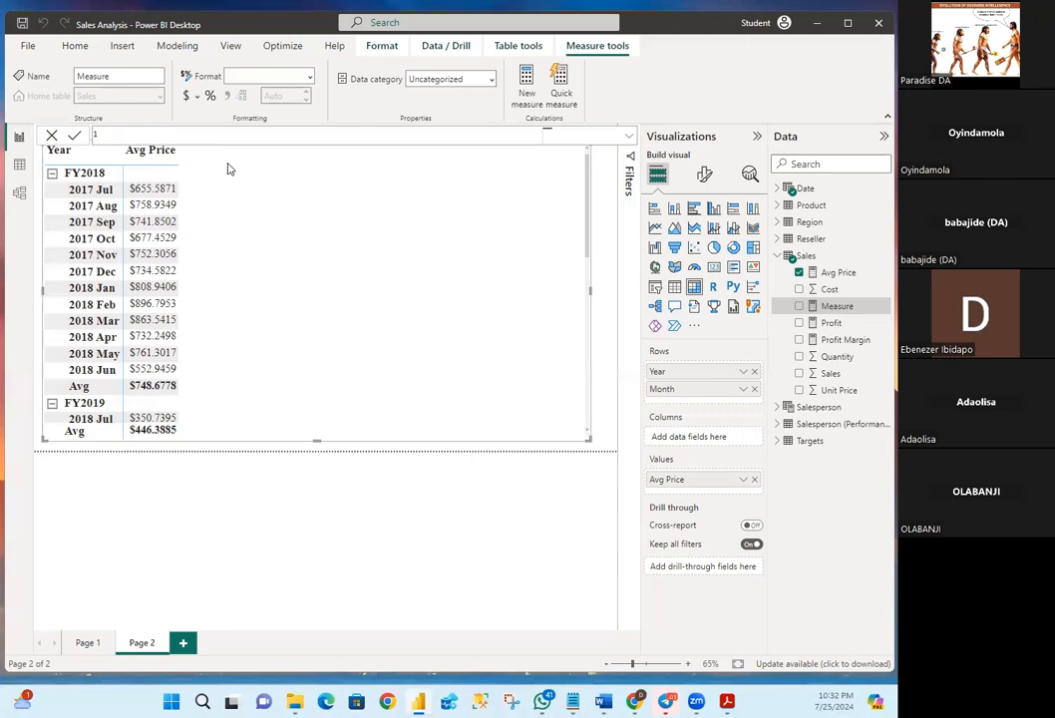
{"action": "type", "text": "Median Price = MEDIAN(Sales[Unit Price])"}
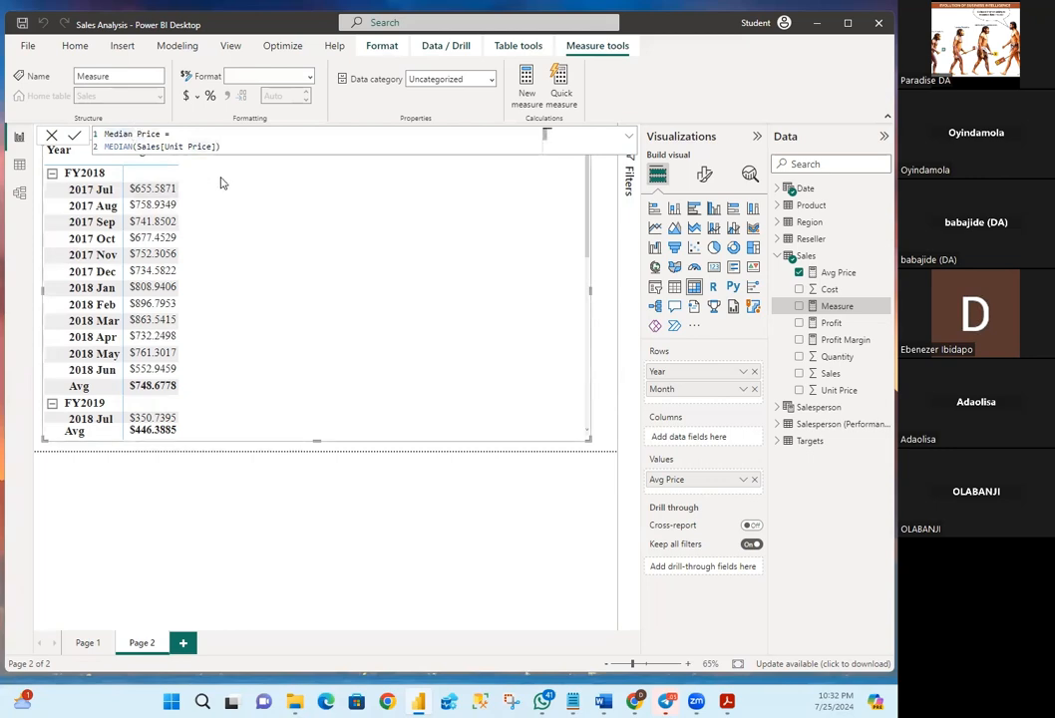
Shorten the median measure's name to "Med Price" in its formula and commit it
{"action": "key", "text": "BackSpace"}
{"action": "key", "text": "BackSpace"}
{"action": "key", "text": "BackSpace"}
{"action": "left_click", "coordinate": [265, 150]}
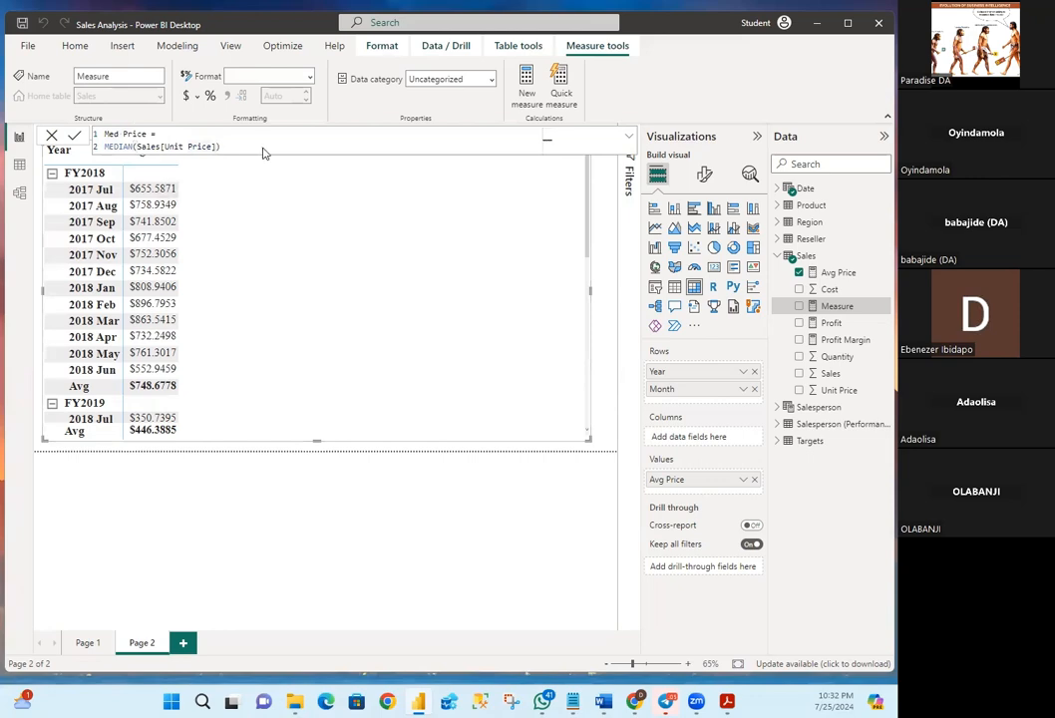
{"action": "key", "text": "Return"}
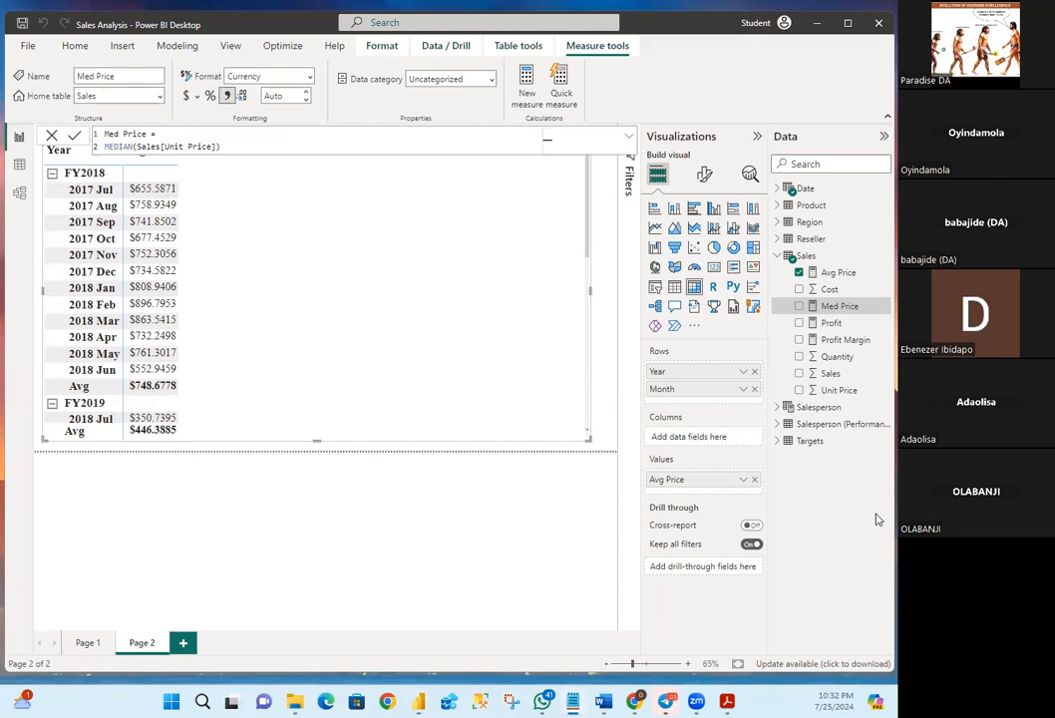
Create a Sales table measure named "Min Price", defined on a second line as MIN(Sales[Unit Price]), and commit it
{"action": "right_click", "coordinate": [803, 256]}
{"action": "left_click", "coordinate": [738, 270]}
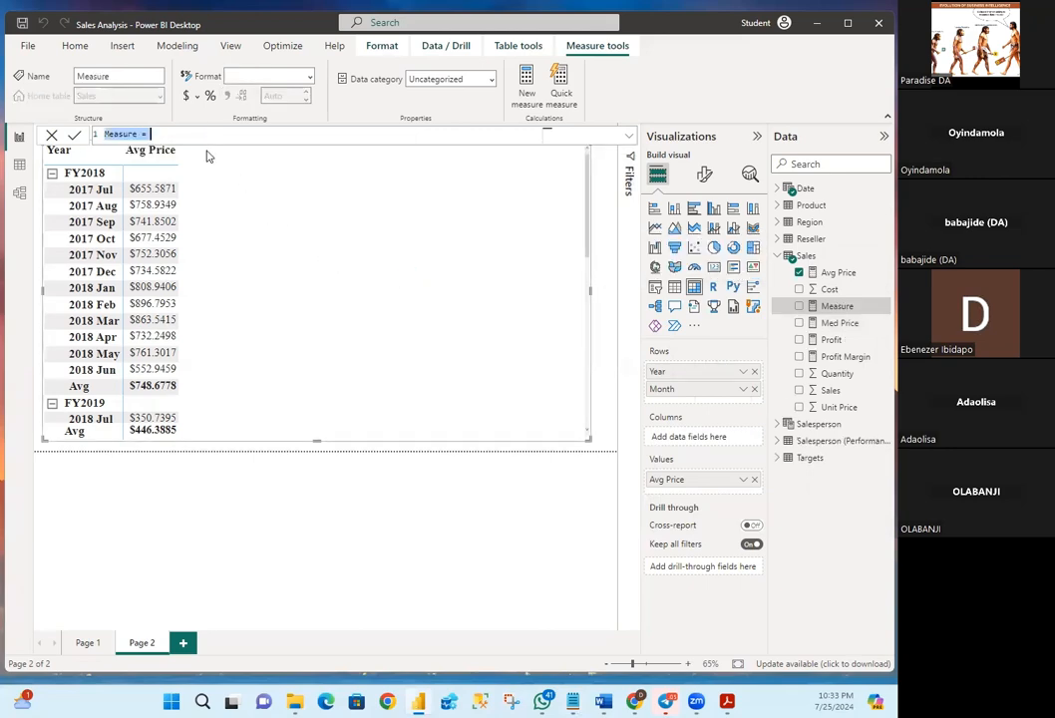
{"action": "key", "text": "BackSpace"}
{"action": "type", "text": "Min Price = MIN(Sales[Unit Price])"}
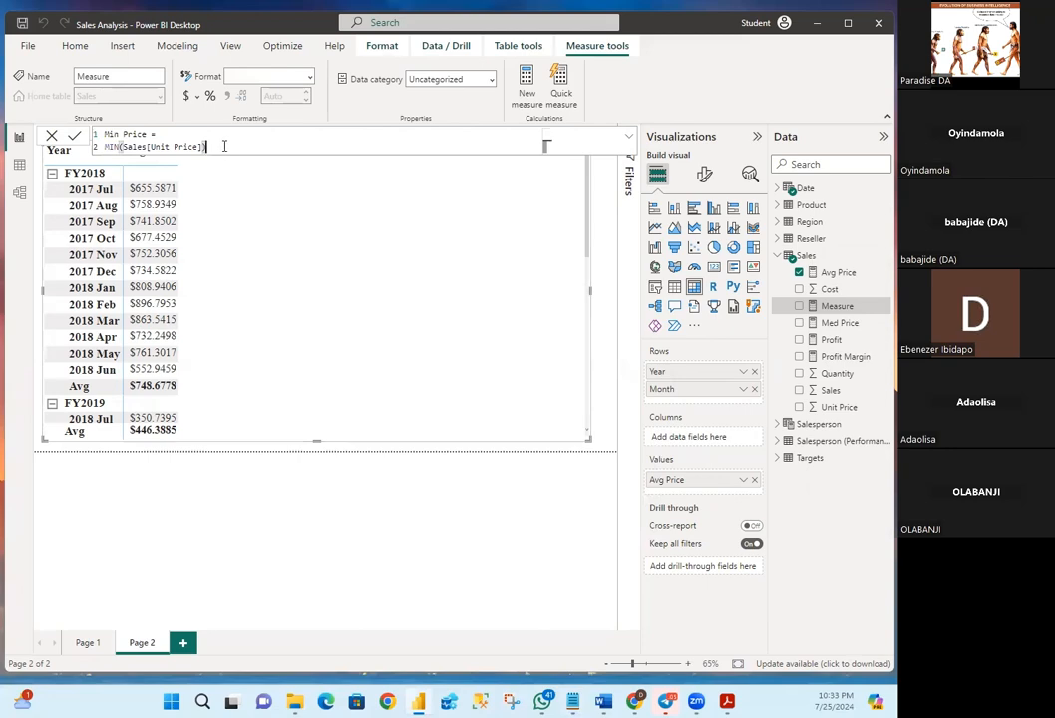
{"action": "key", "text": "Return"}
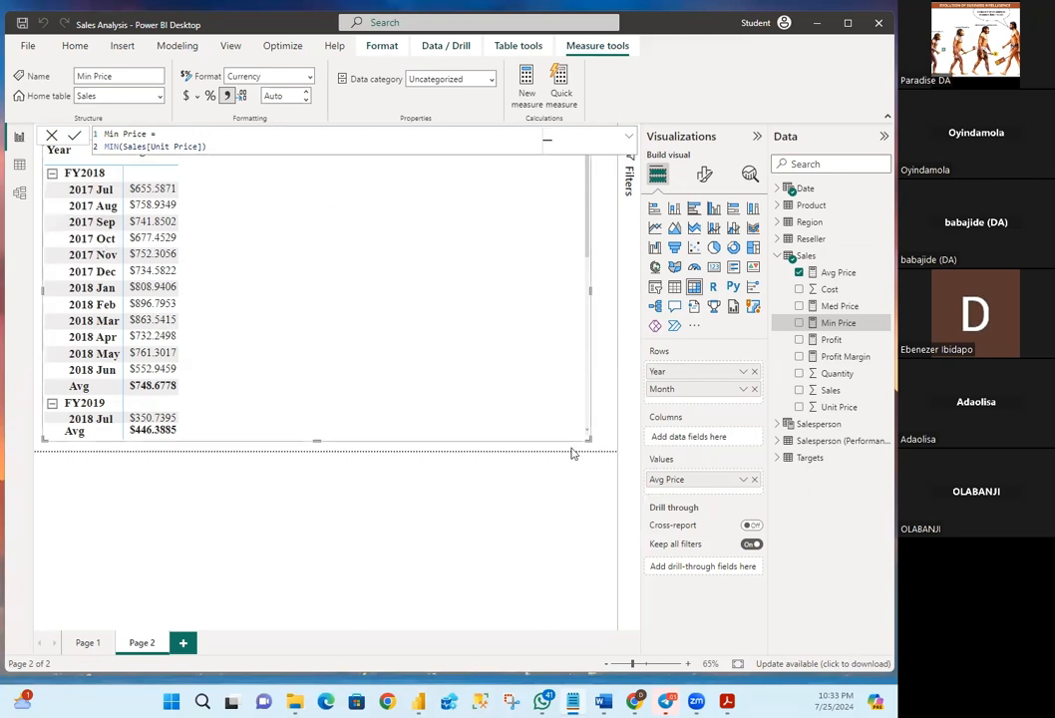
Create a Sales table measure named "Max Price", defined on a second line as MAX(Sales[Unit Price]), and commit it
{"action": "right_click", "coordinate": [810, 257]}
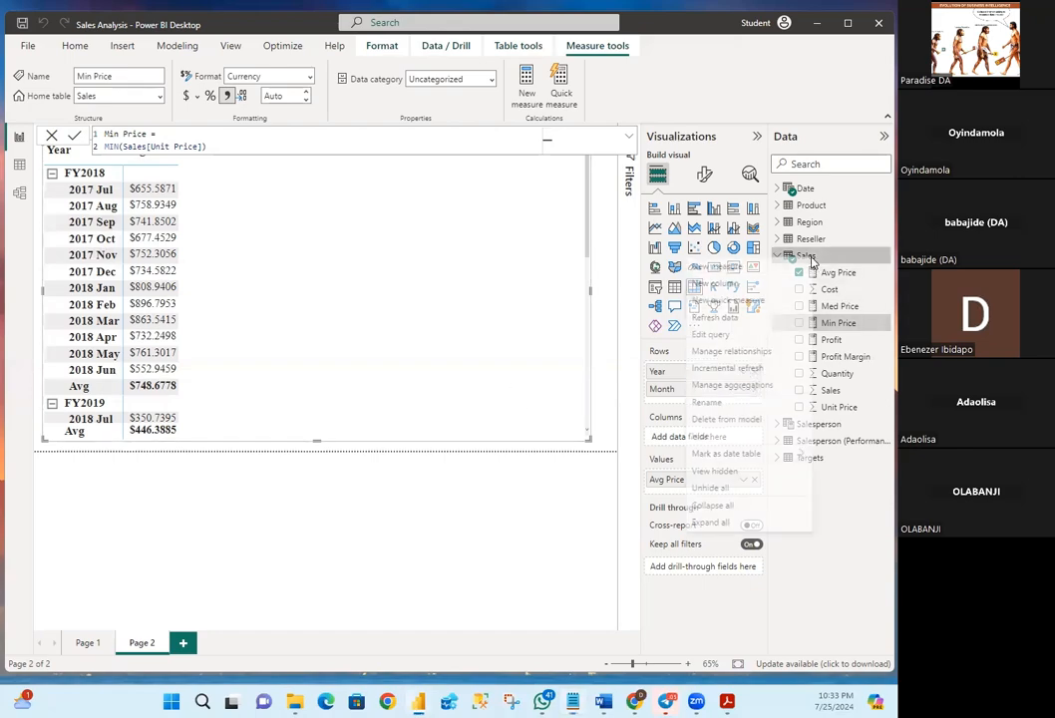
{"action": "left_click", "coordinate": [733, 269]}
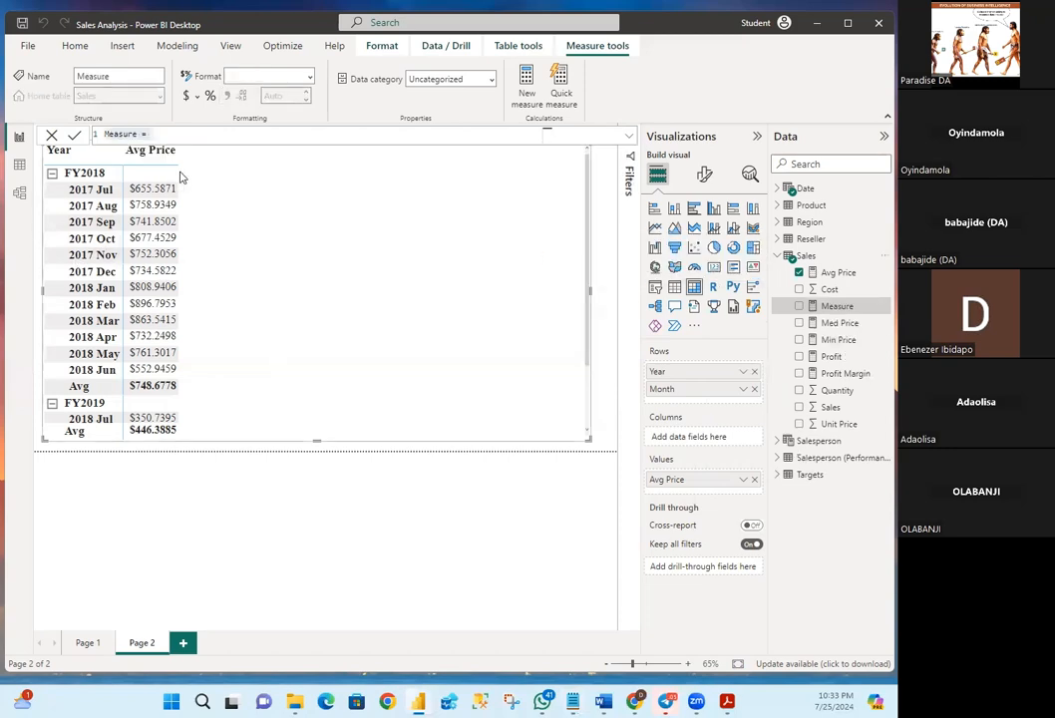
{"action": "key", "text": "BackSpace"}
{"action": "type", "text": "Max Price = MAX(Sales[Unit Price])"}
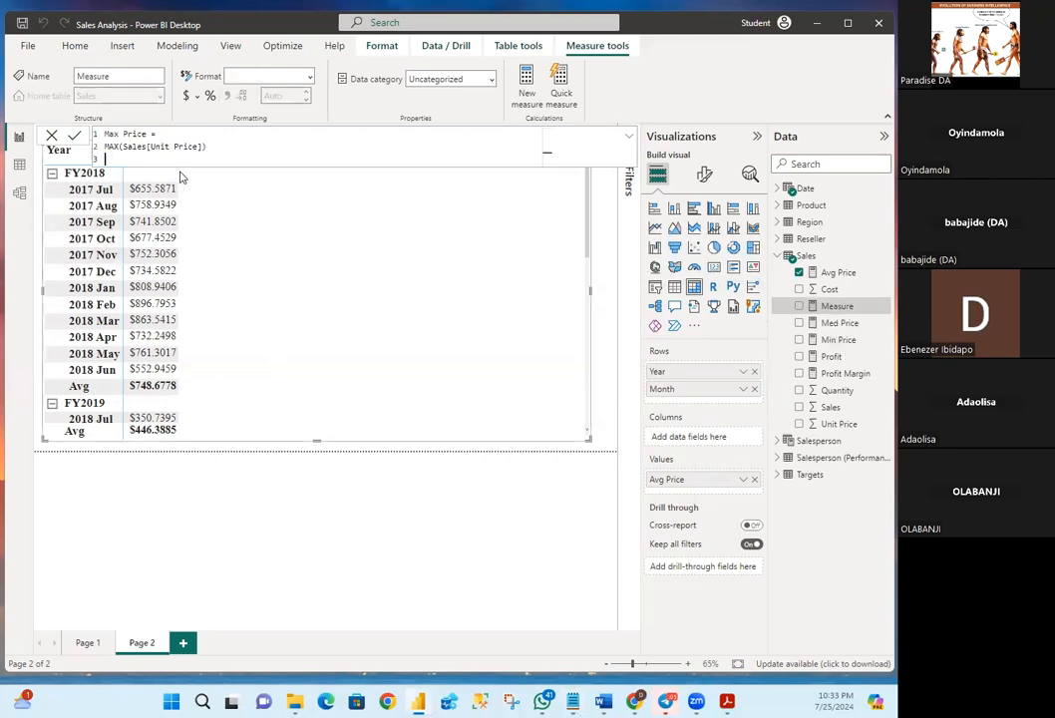
{"action": "key", "text": "BackSpace"}
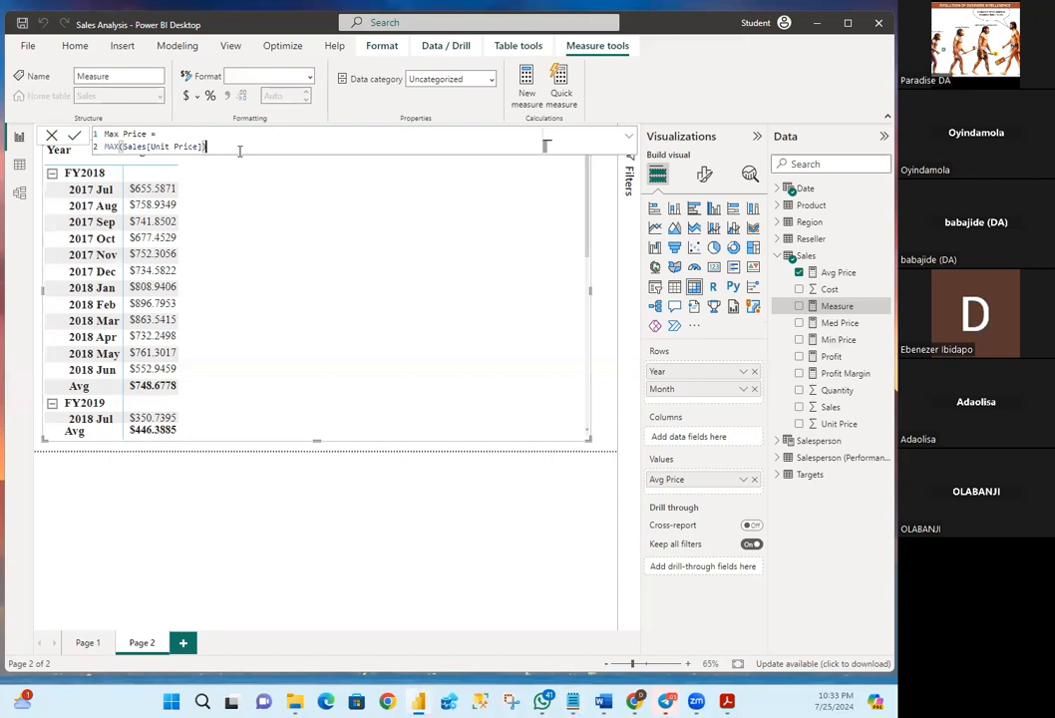
{"action": "key", "text": "Return"}
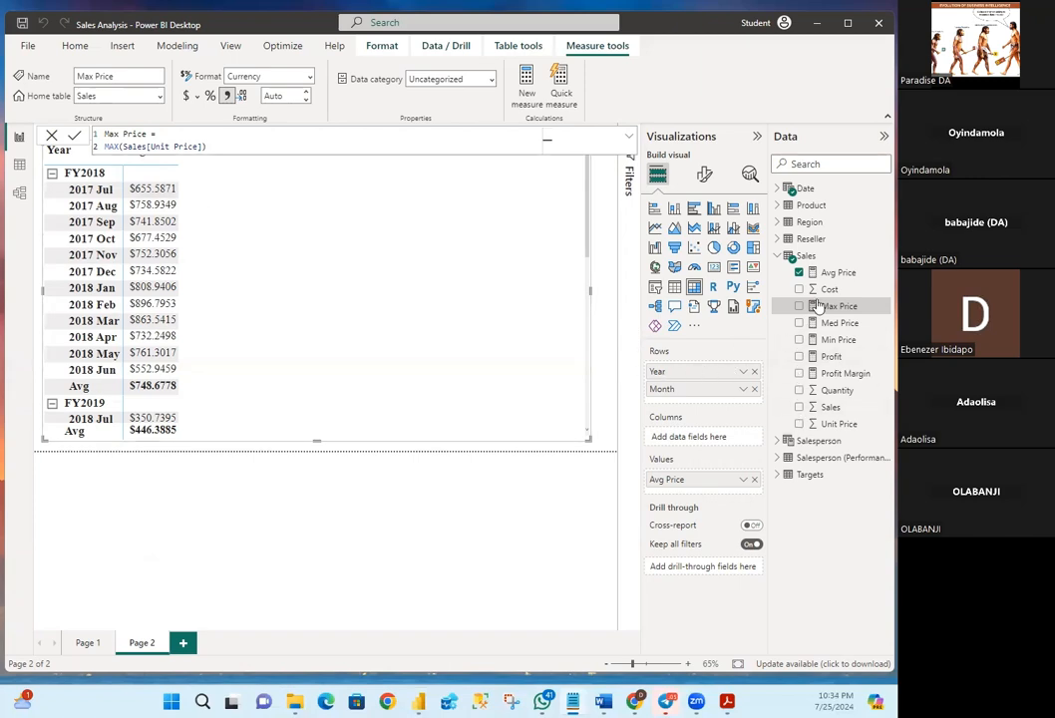
Create a Sales table measure named "Orders Num", defined on a second line as DISTINCTCOUNT(Sales[SalesOrderNumber]), and commit it
{"action": "right_click", "coordinate": [810, 262]}
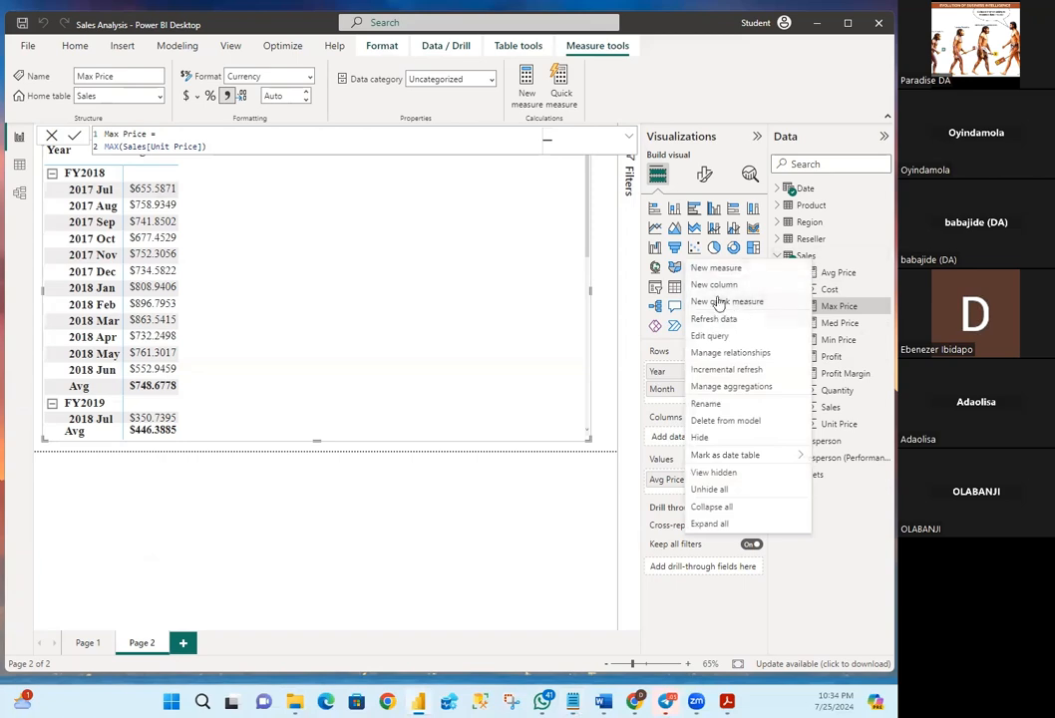
{"action": "left_click", "coordinate": [719, 271]}
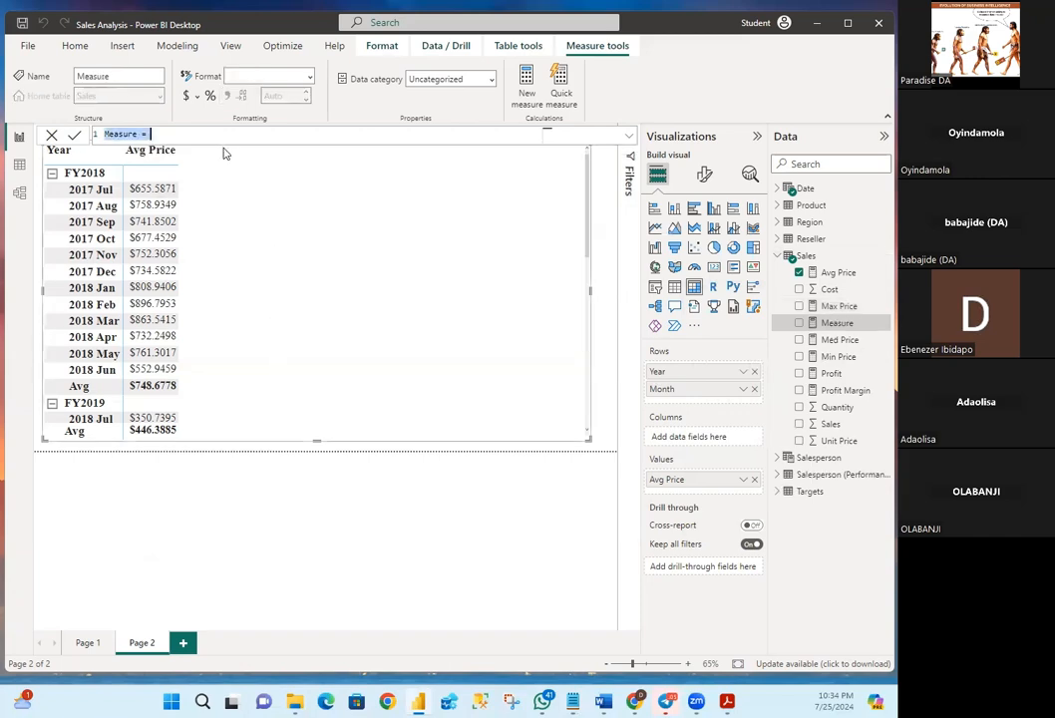
{"action": "key", "text": "BackSpace"}
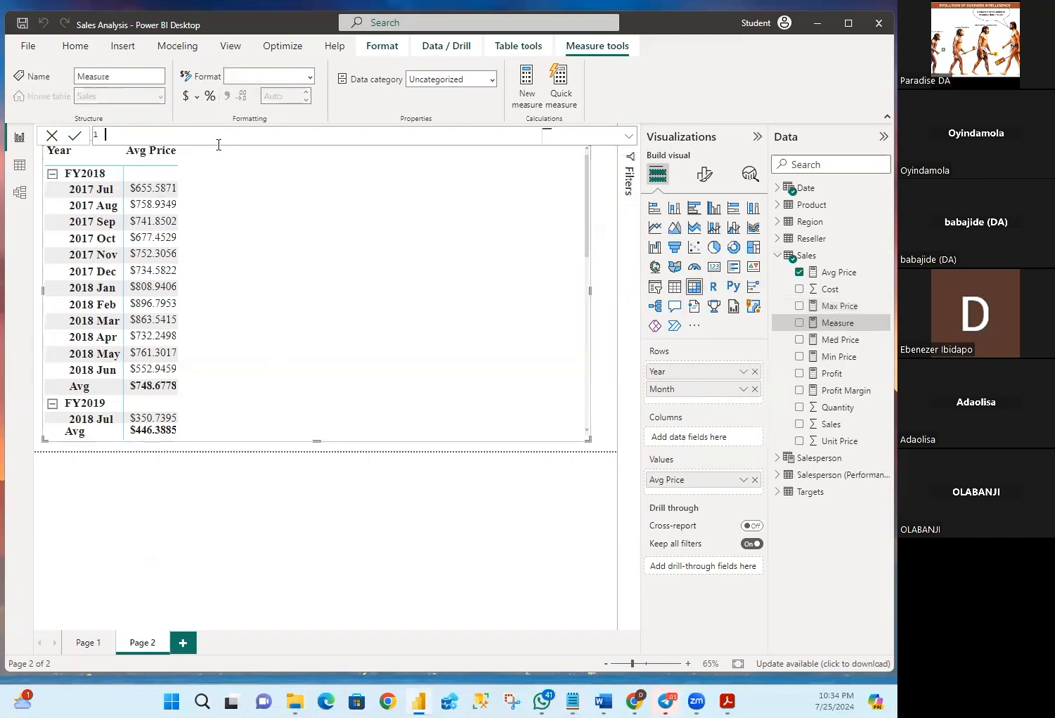
{"action": "type", "text": "Orders = DISTINCTCOUNT(Sales[SalesOrderNumber])"}
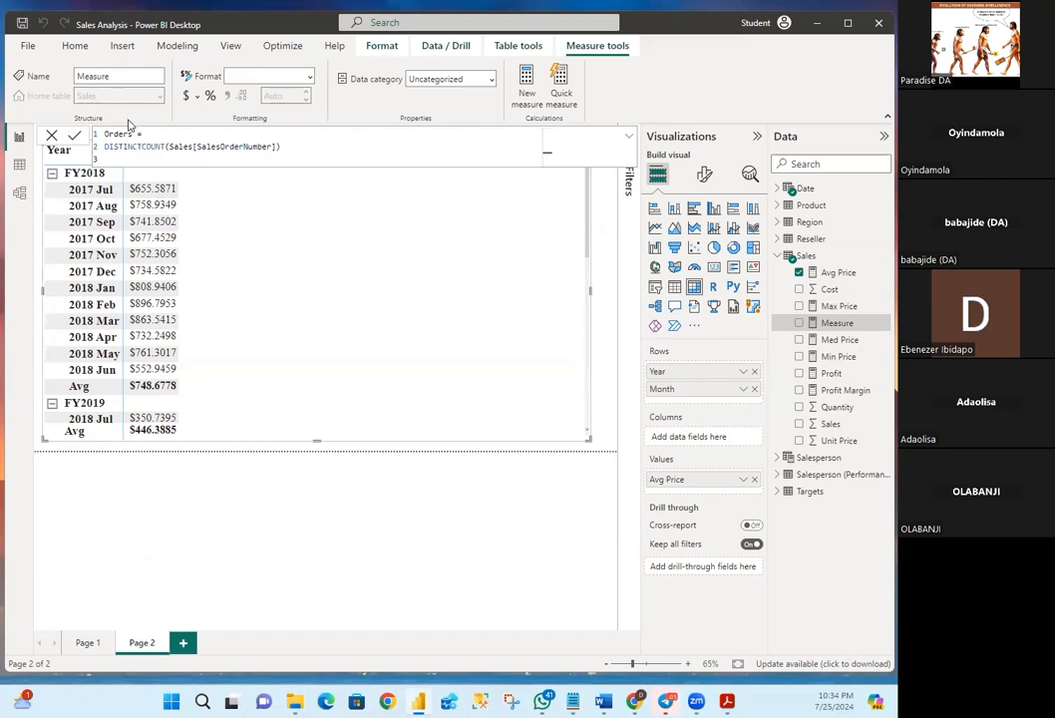
{"action": "key", "text": "BackSpace"}
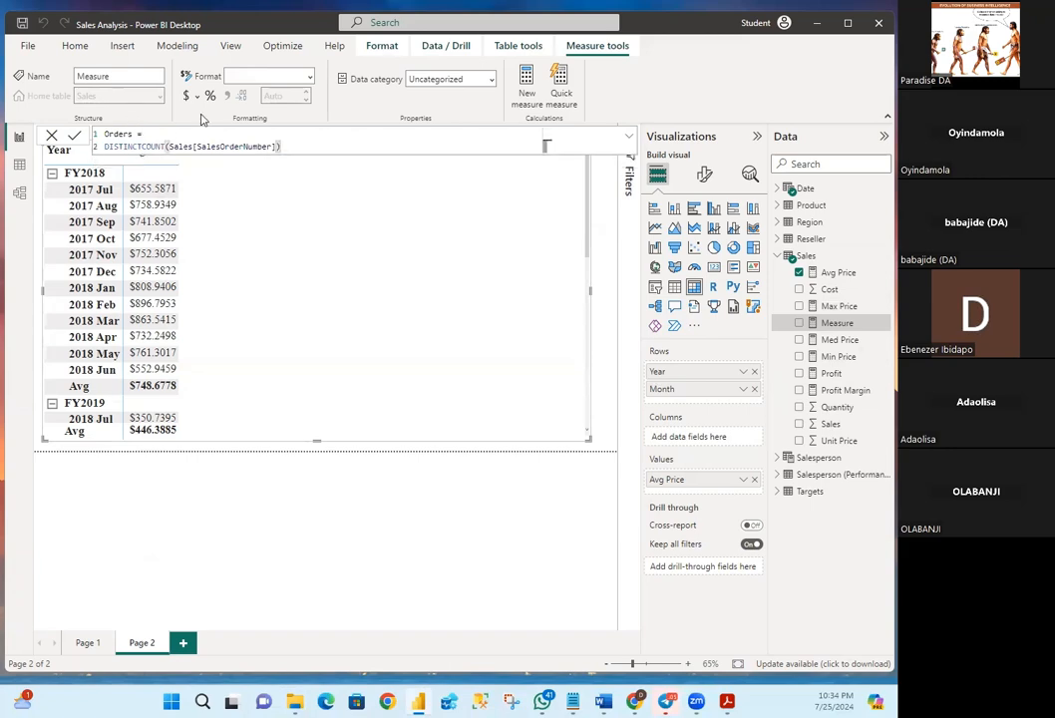
{"action": "left_click", "coordinate": [105, 135]}
{"action": "left_click", "coordinate": [130, 134]}
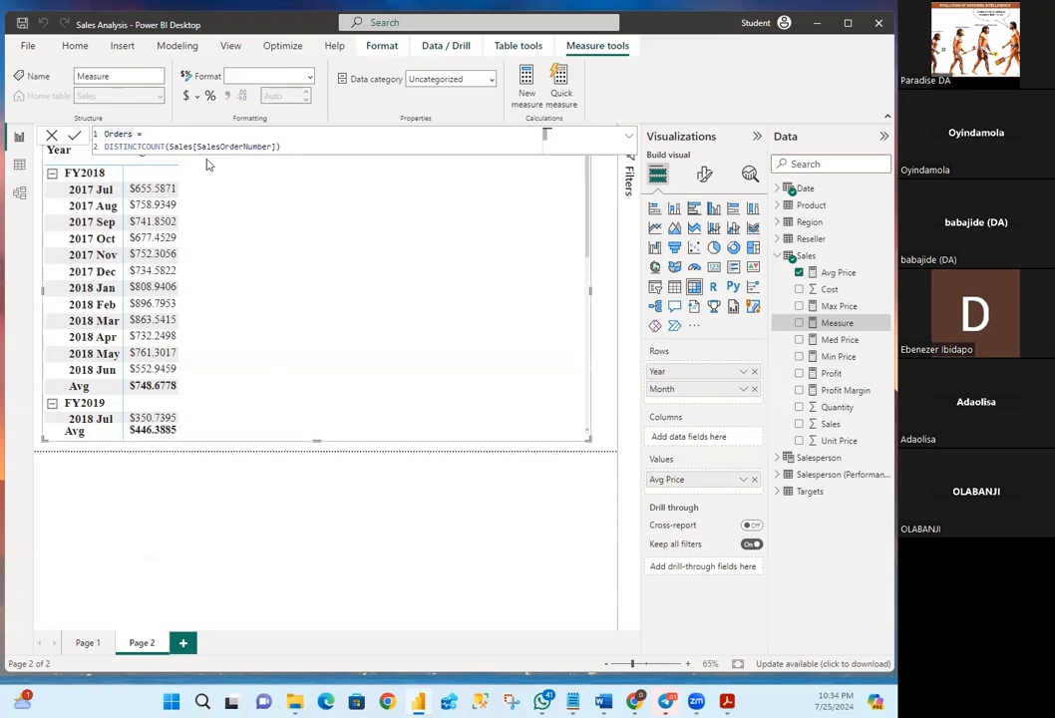
{"action": "type", "text": "Num"}
{"action": "key", "text": "Return"}
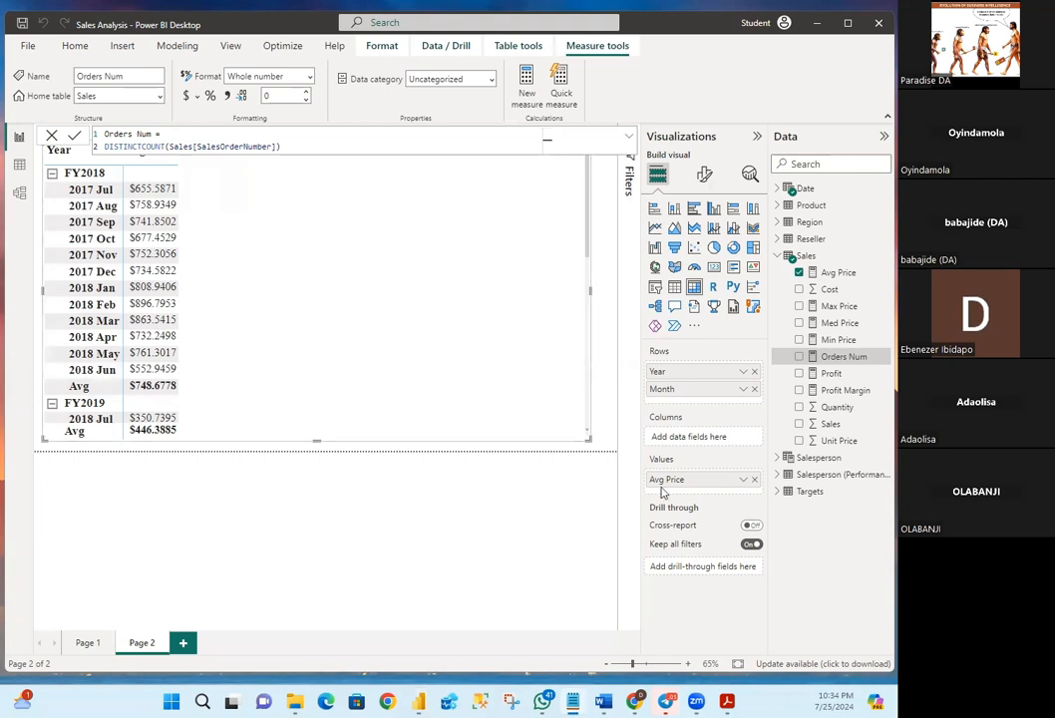
Create a Sales table measure named "Order Lin", defined on a second line as COUNTROWS(Sales), and commit it
{"action": "right_click", "coordinate": [804, 256]}
{"action": "left_click", "coordinate": [754, 274]}
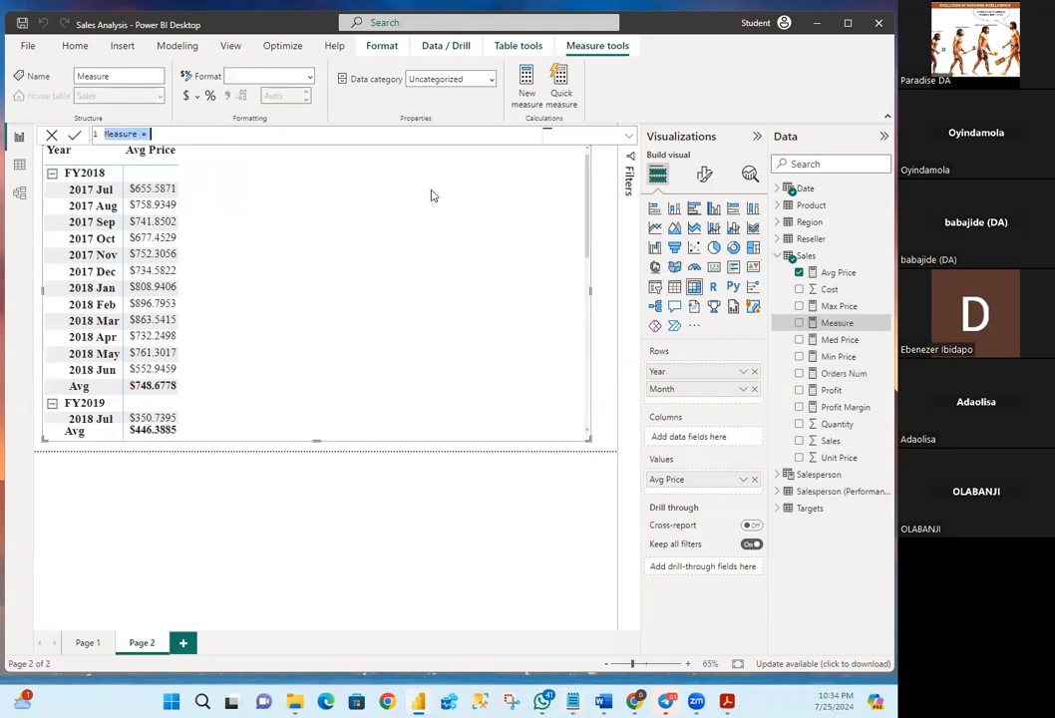
{"action": "key", "text": "BackSpace"}
{"action": "type", "text": "Order Lines = COUNTROWS(Sales)"}
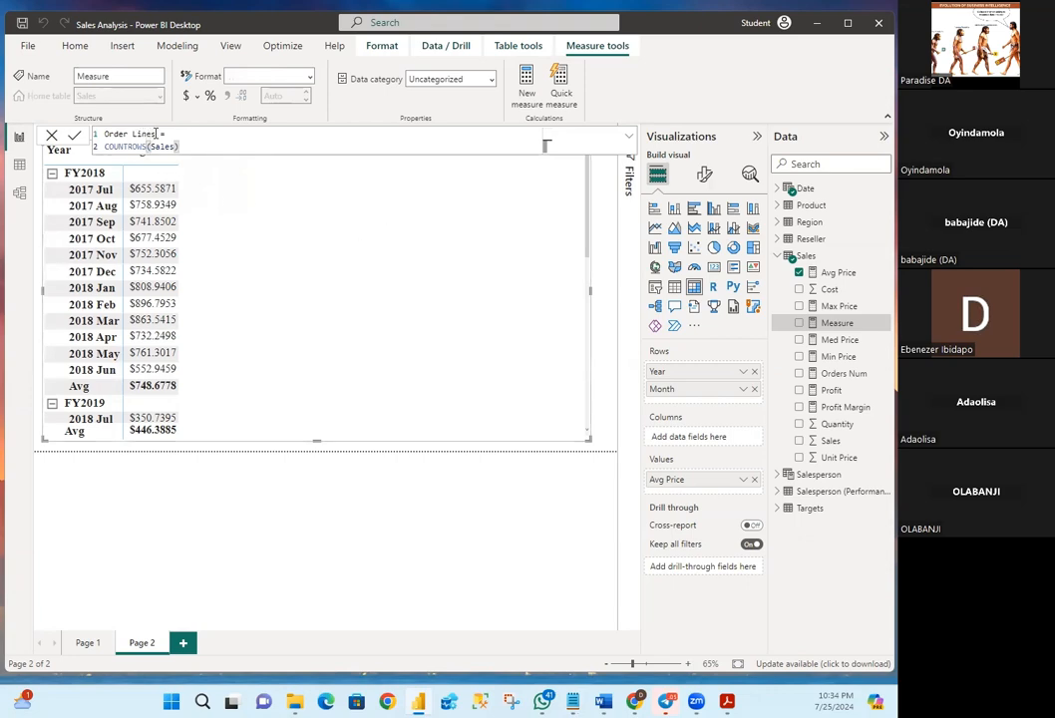
{"action": "left_click", "coordinate": [156, 134]}
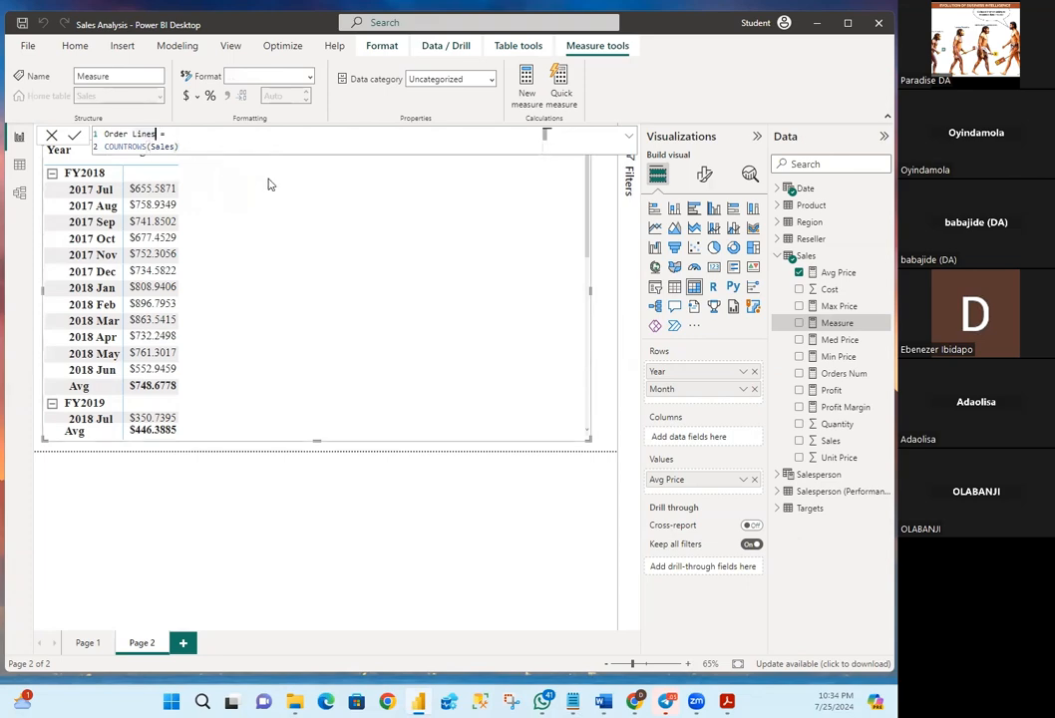
{"action": "key", "text": "BackSpace"}
{"action": "key", "text": "BackSpace"}
{"action": "left_click", "coordinate": [216, 147]}
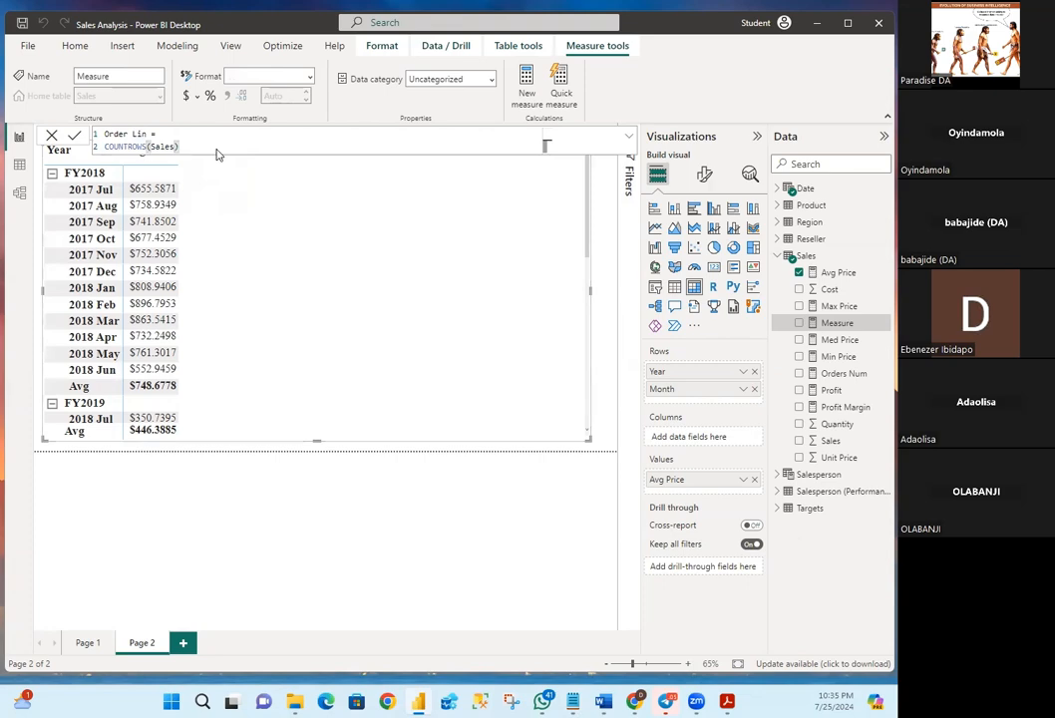
{"action": "key", "text": "Return"}
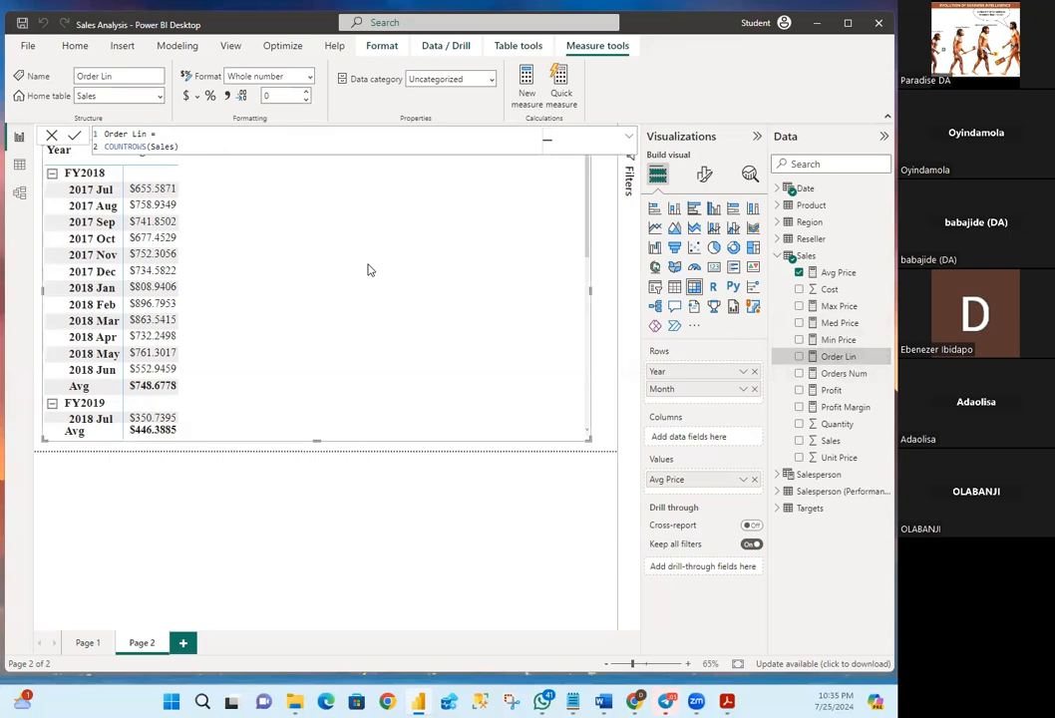
Add the Med Price, Min Price, Max Price, Orders Num and Order Lin measures to the matrix values, in that order
{"action": "left_click", "coordinate": [607, 253]}
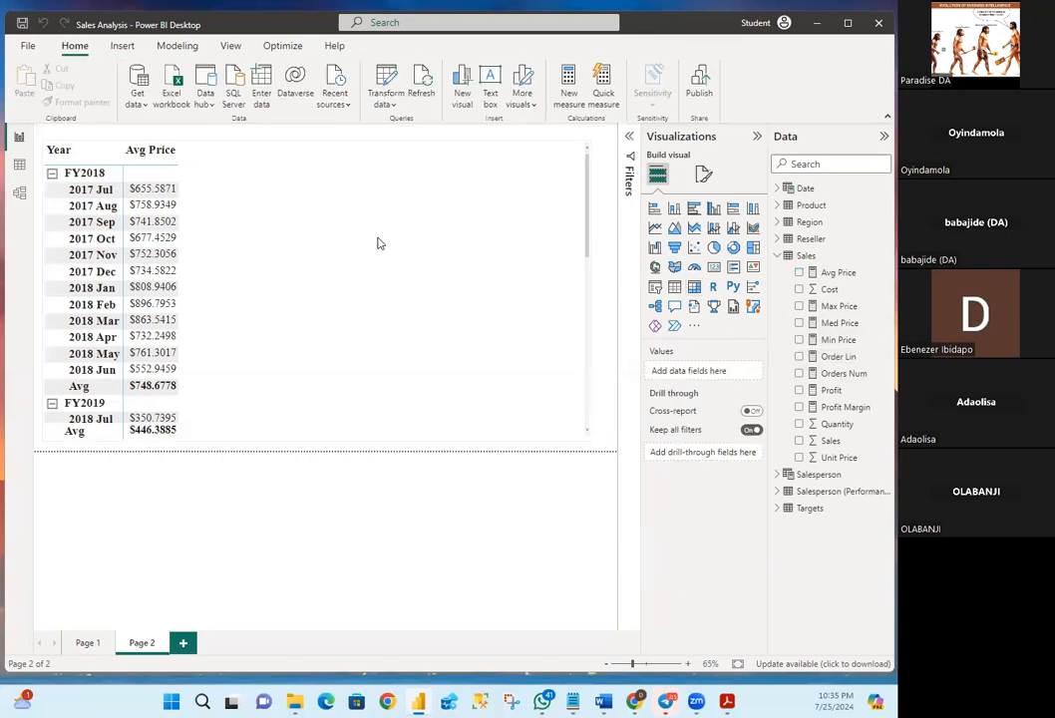
{"action": "left_click", "coordinate": [379, 248]}
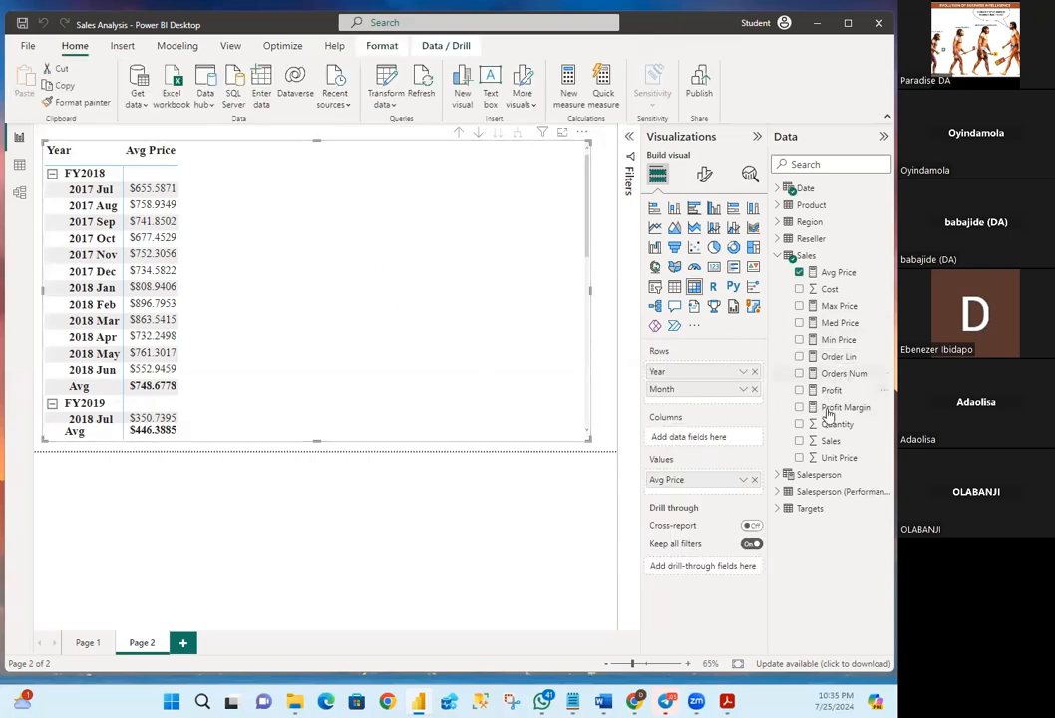
{"action": "left_click", "coordinate": [799, 324]}
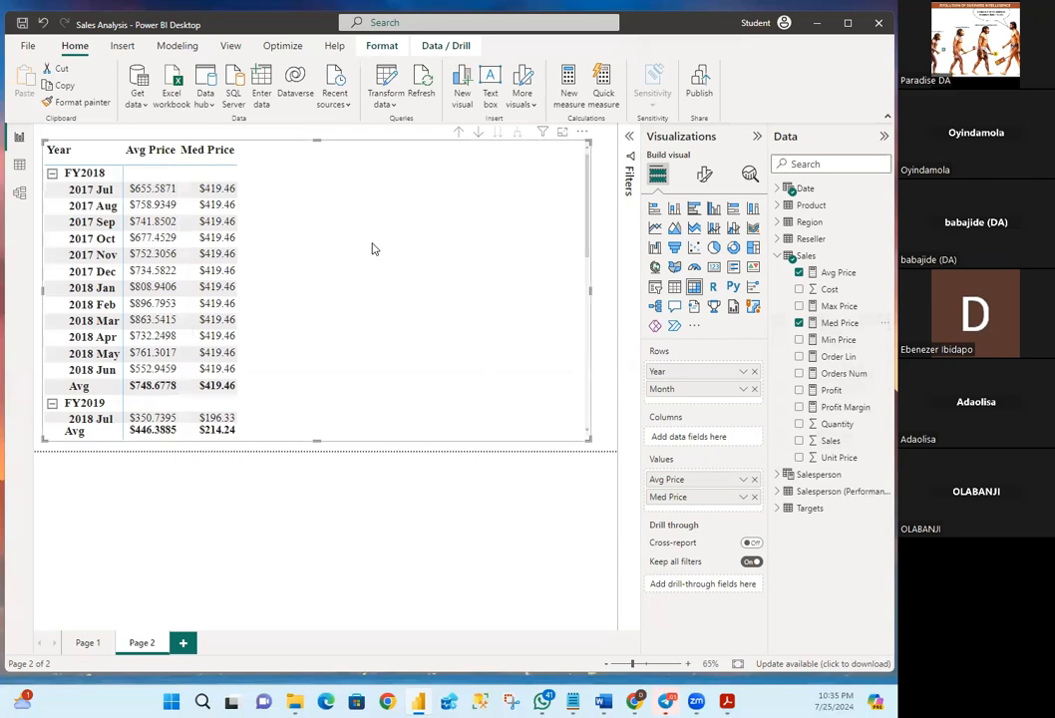
{"action": "left_click", "coordinate": [799, 340]}
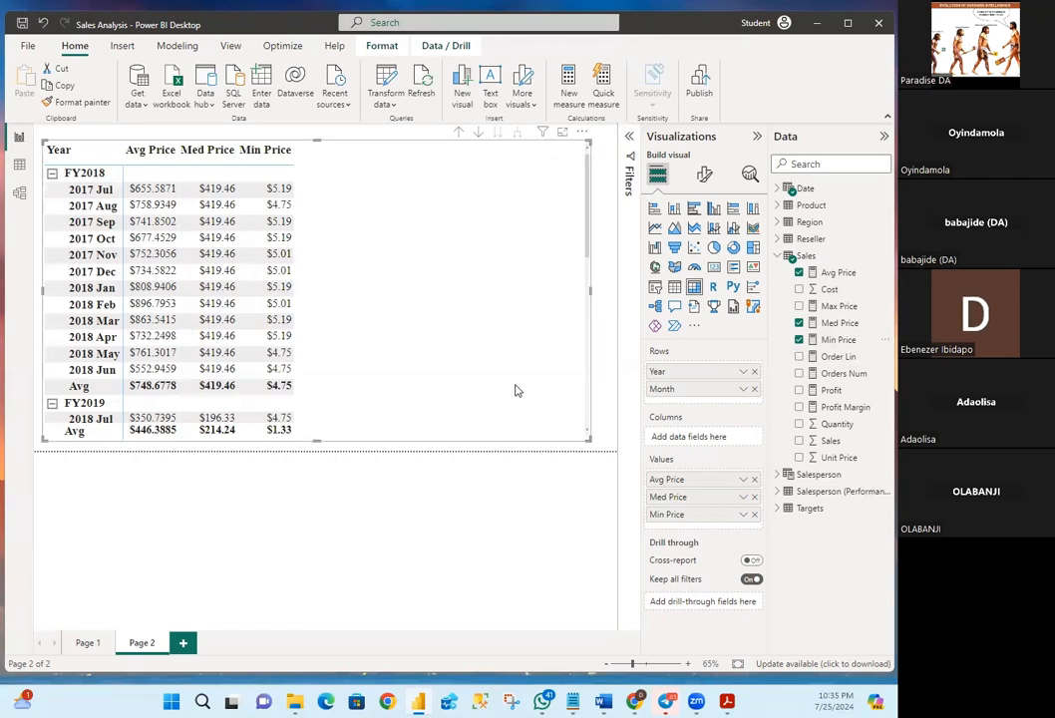
{"action": "left_click", "coordinate": [799, 306]}
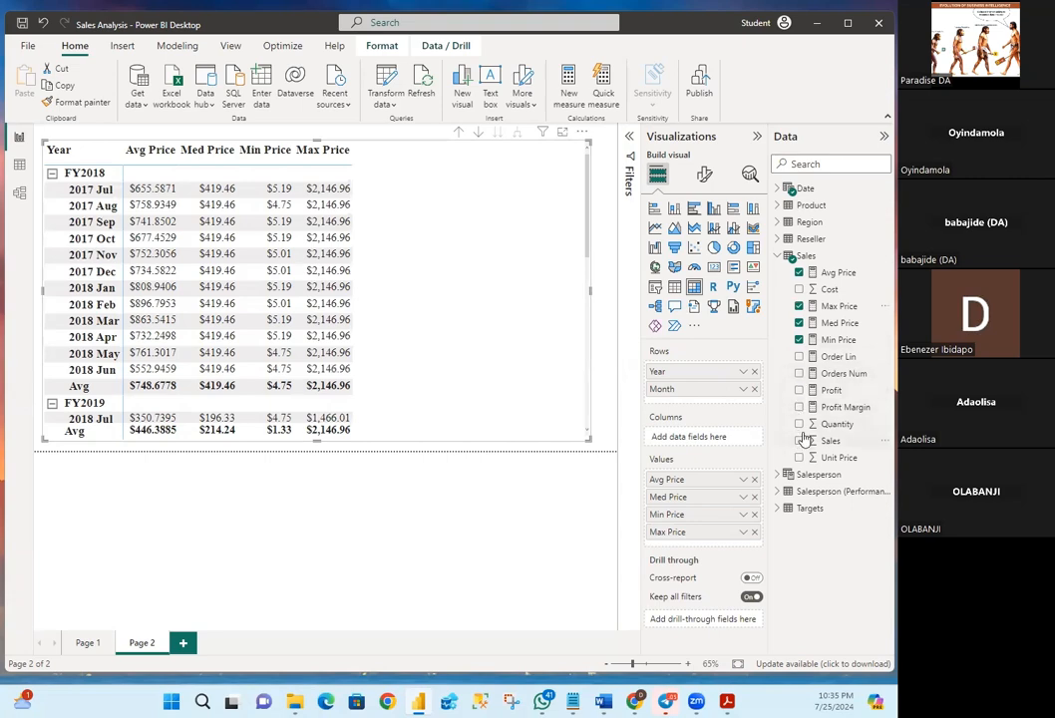
{"action": "left_click", "coordinate": [799, 373]}
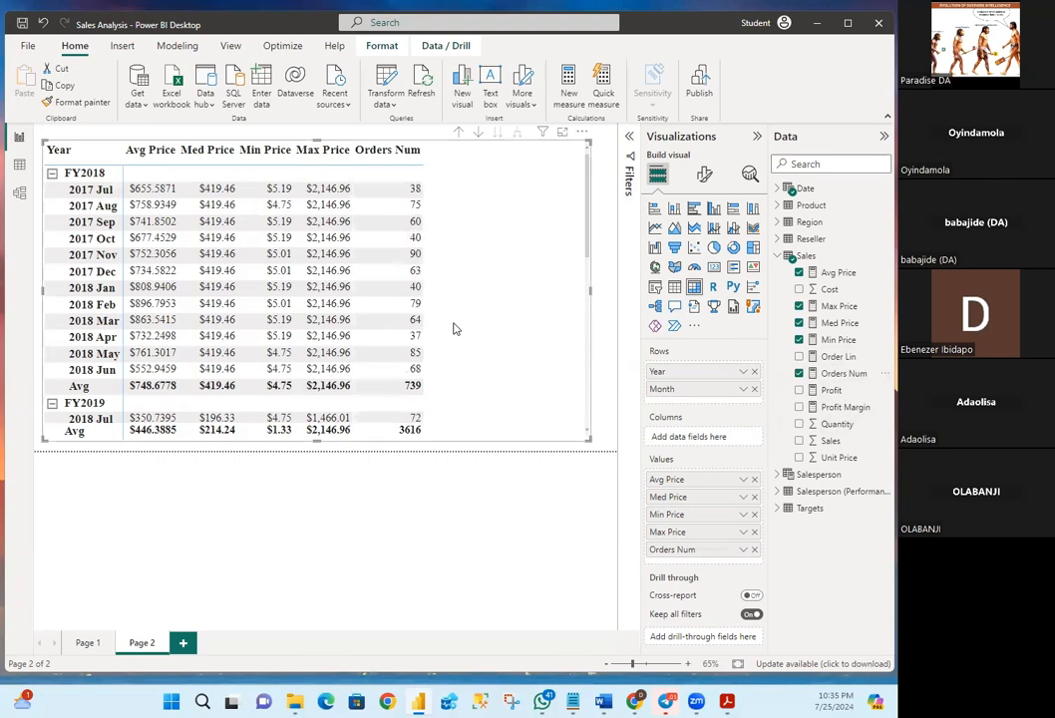
{"action": "left_click", "coordinate": [798, 356]}
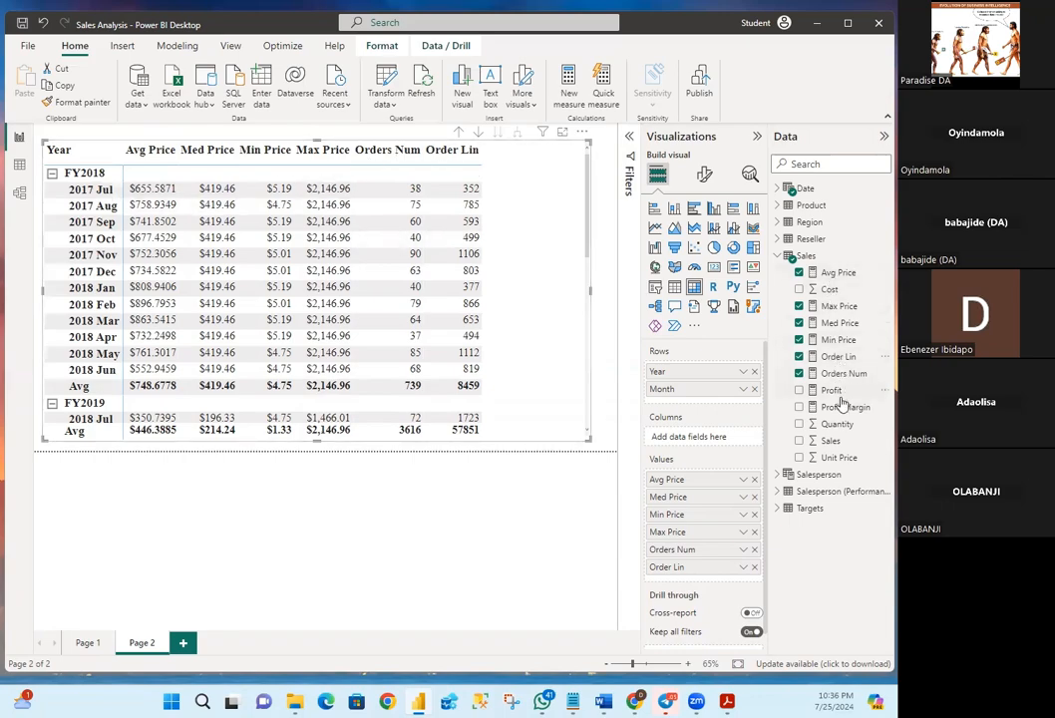
Review the formulas of the Order Lin and Orders Num measures, and return to the matrix
{"action": "left_click", "coordinate": [838, 356]}
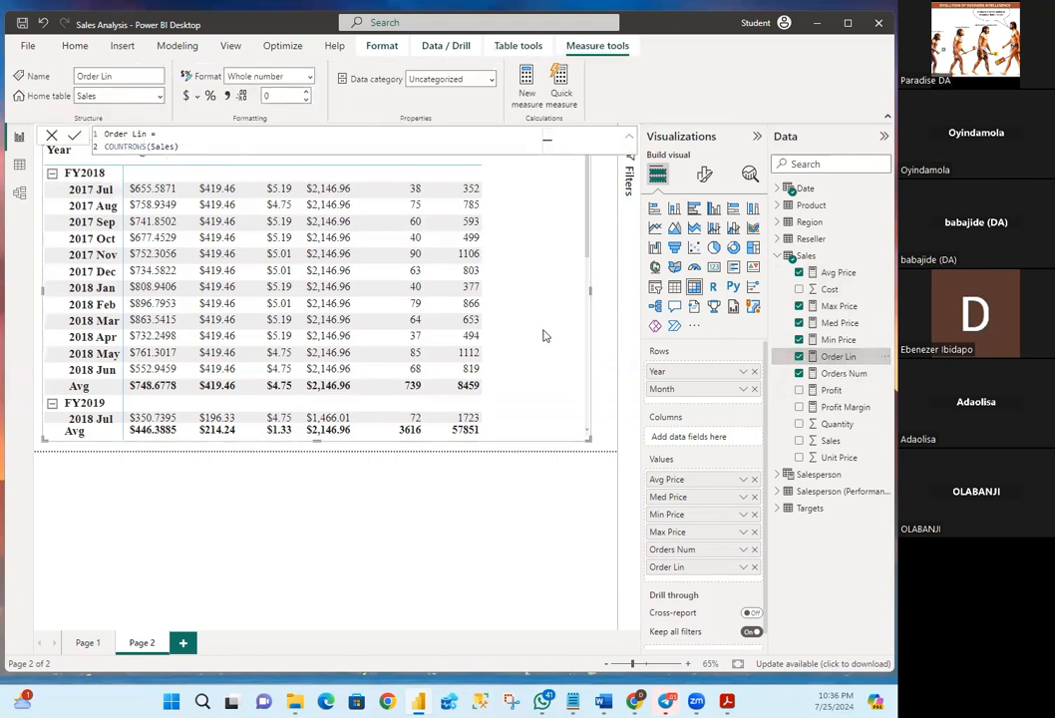
{"action": "left_click", "coordinate": [839, 375]}
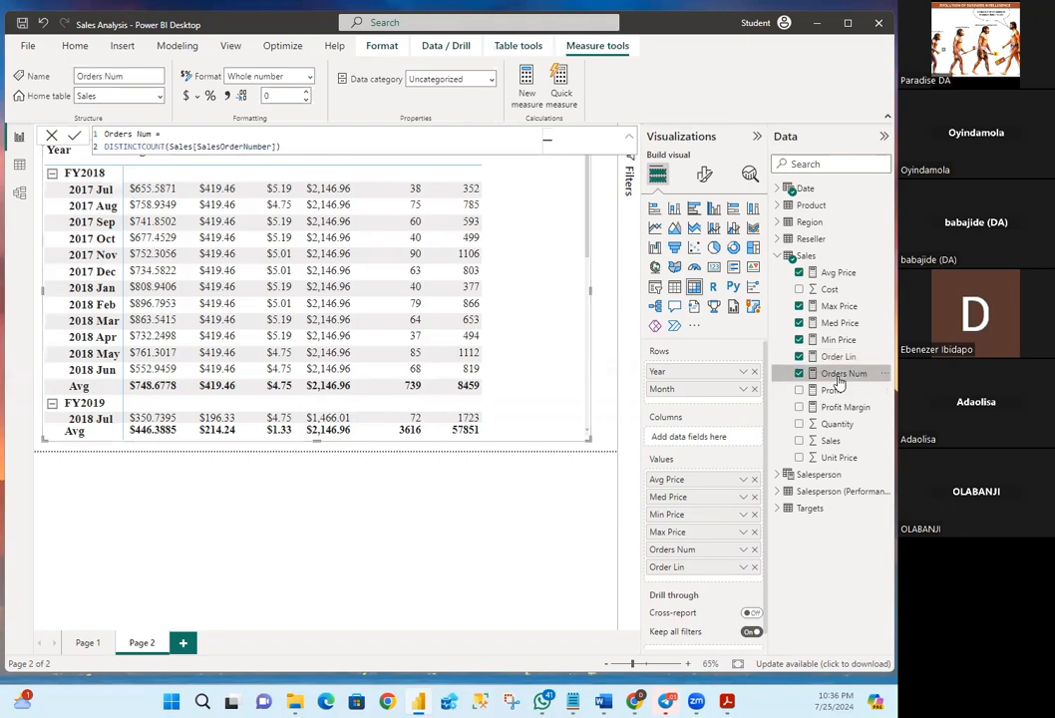
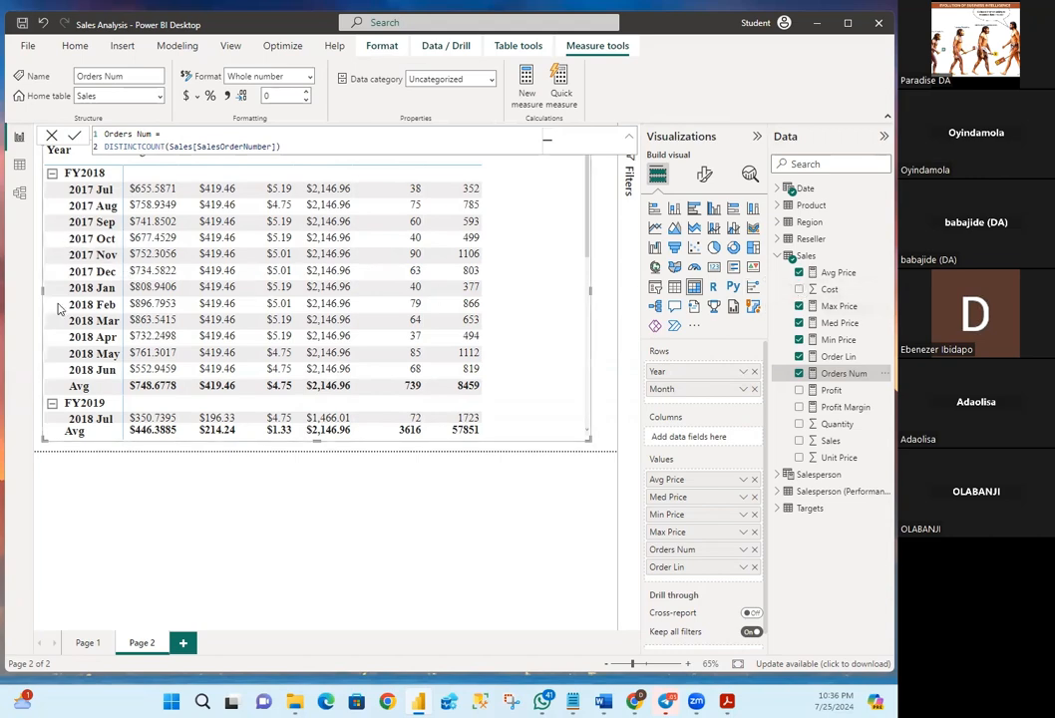
{"action": "left_click", "coordinate": [230, 450]}
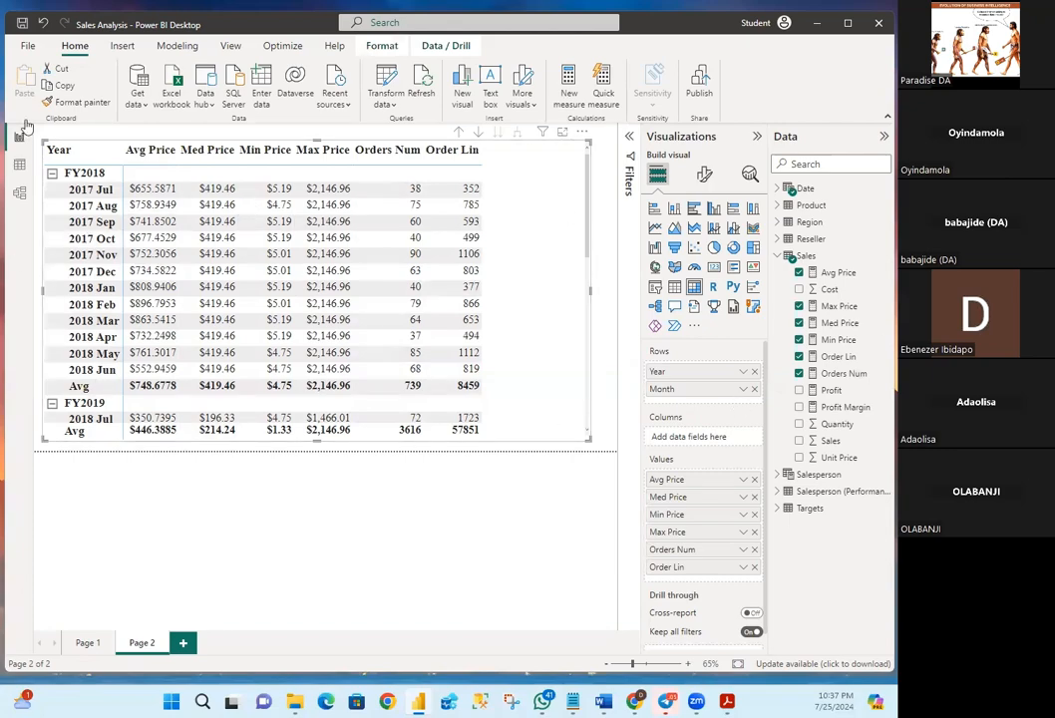
In the model view, assign the Avg Price, Max Price, Med Price and Min Price measures to a display folder named "Pricing"
{"action": "left_click", "coordinate": [20, 193]}
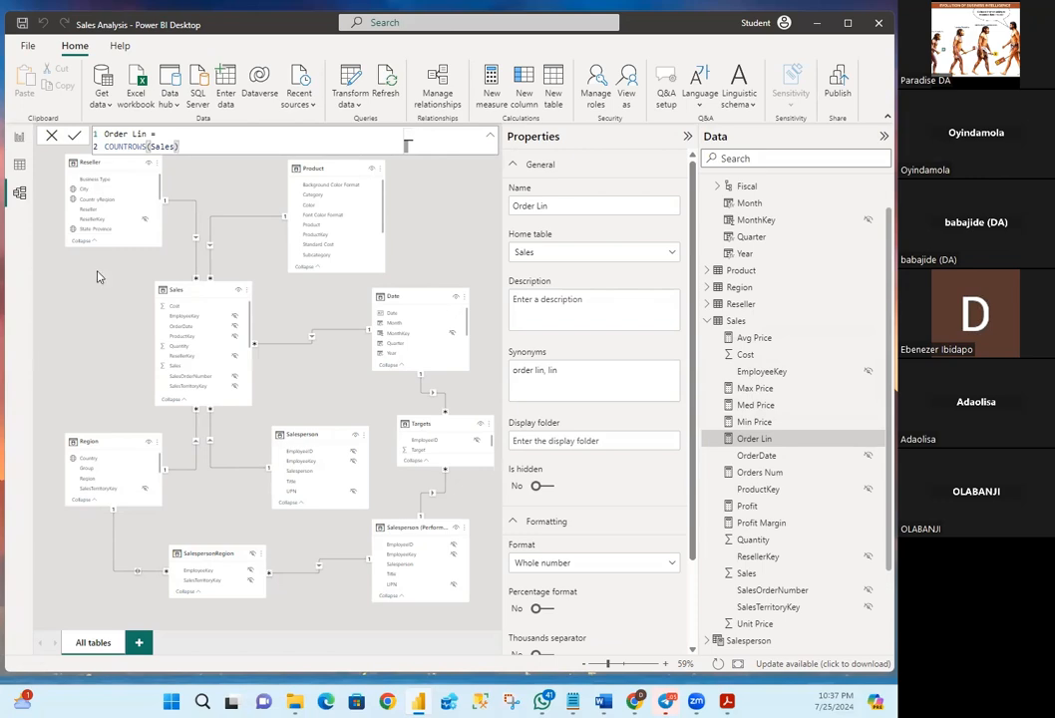
{"action": "left_click", "coordinate": [765, 342]}
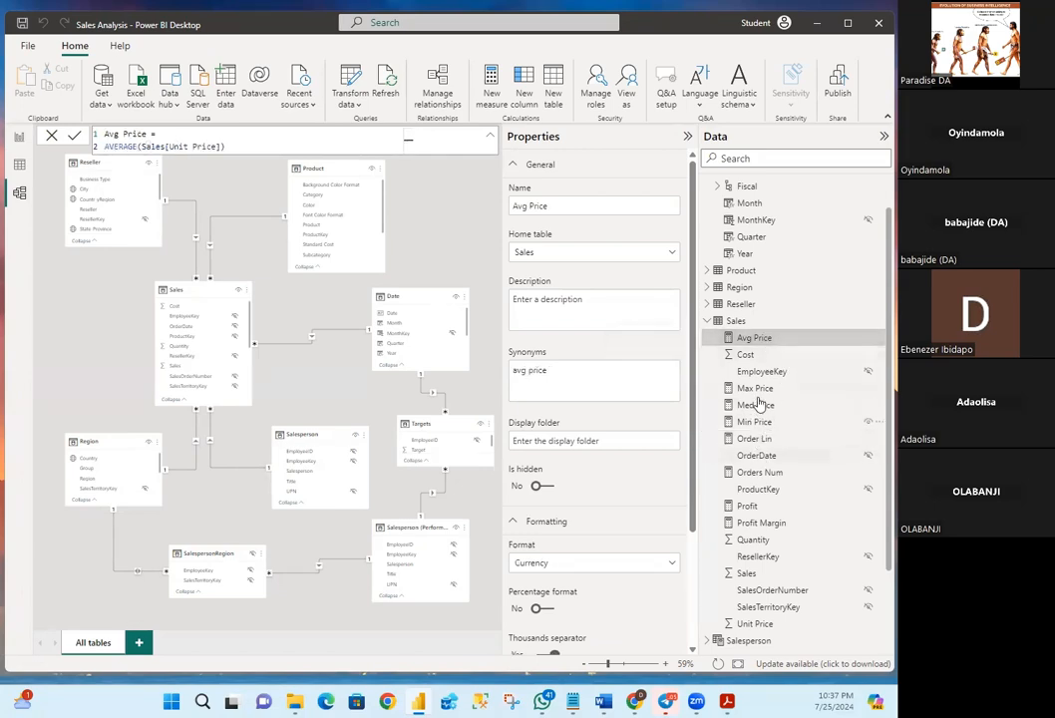
{"action": "left_click", "coordinate": [756, 391], "text": "ctrl"}
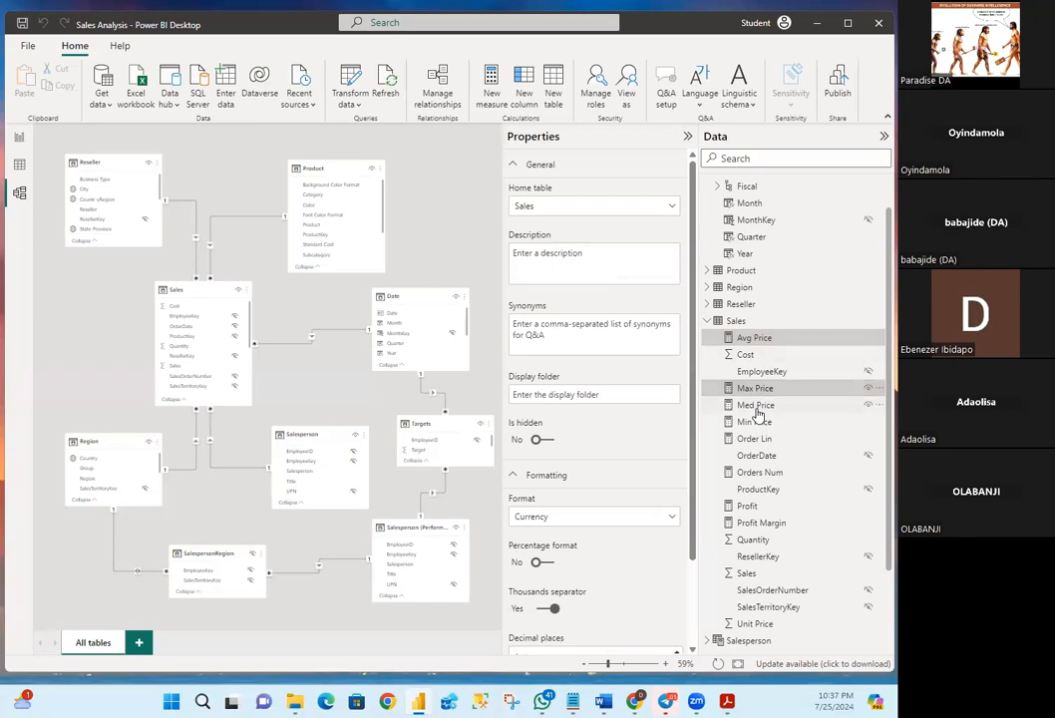
{"action": "left_click", "coordinate": [757, 407], "text": "ctrl"}
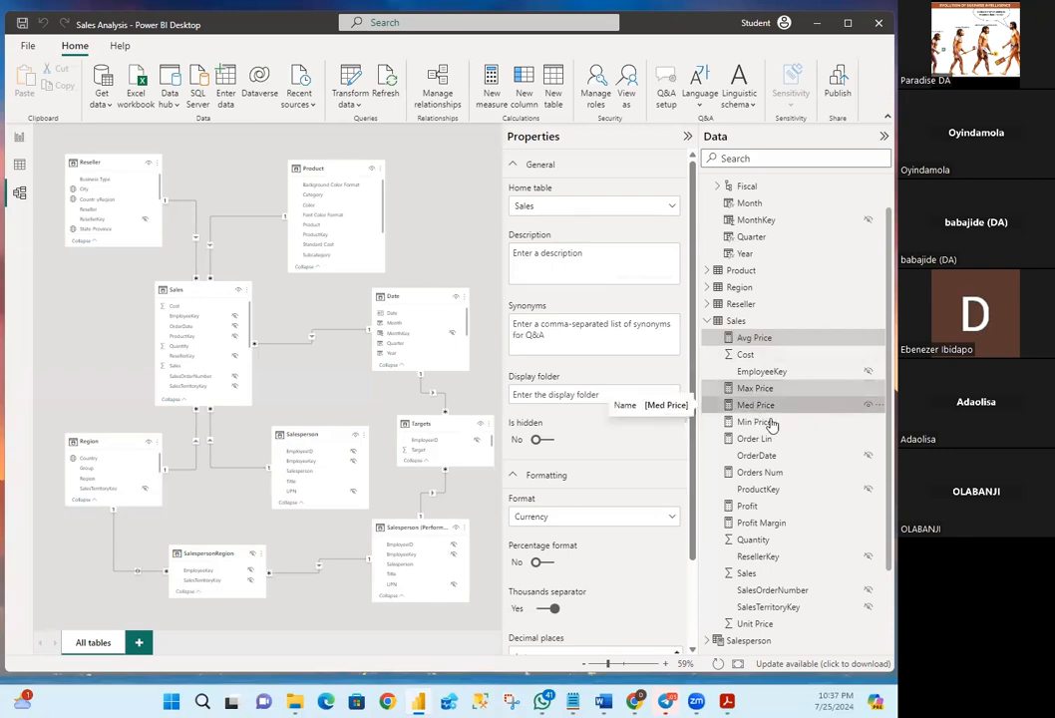
{"action": "left_click", "coordinate": [760, 423], "text": "ctrl"}
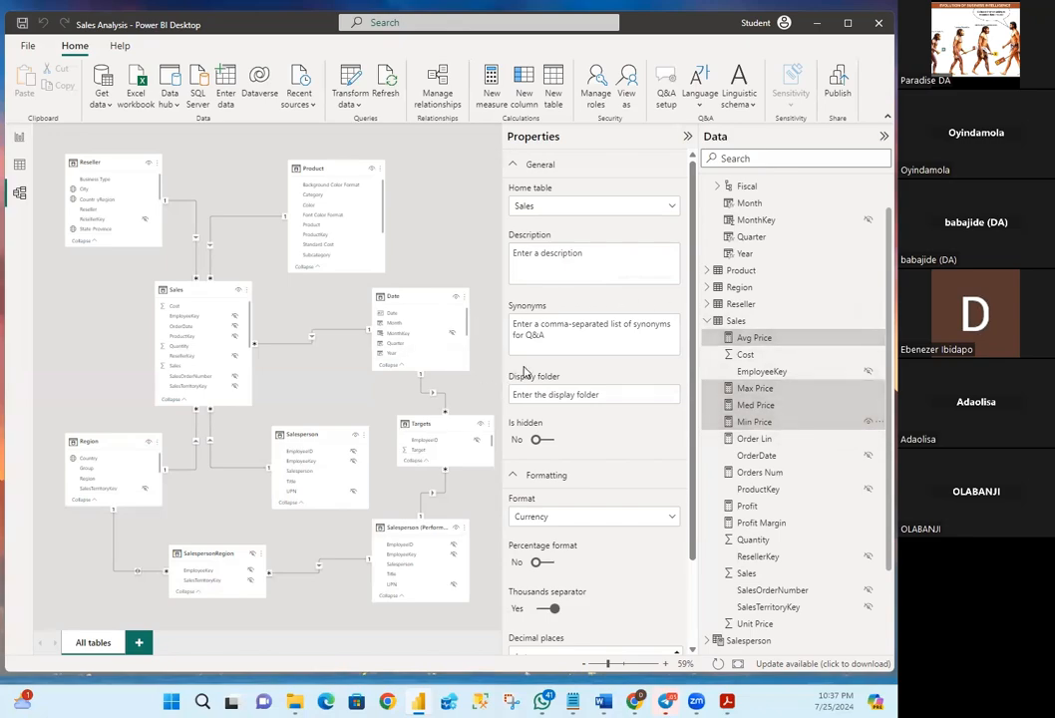
{"action": "left_click", "coordinate": [590, 392]}
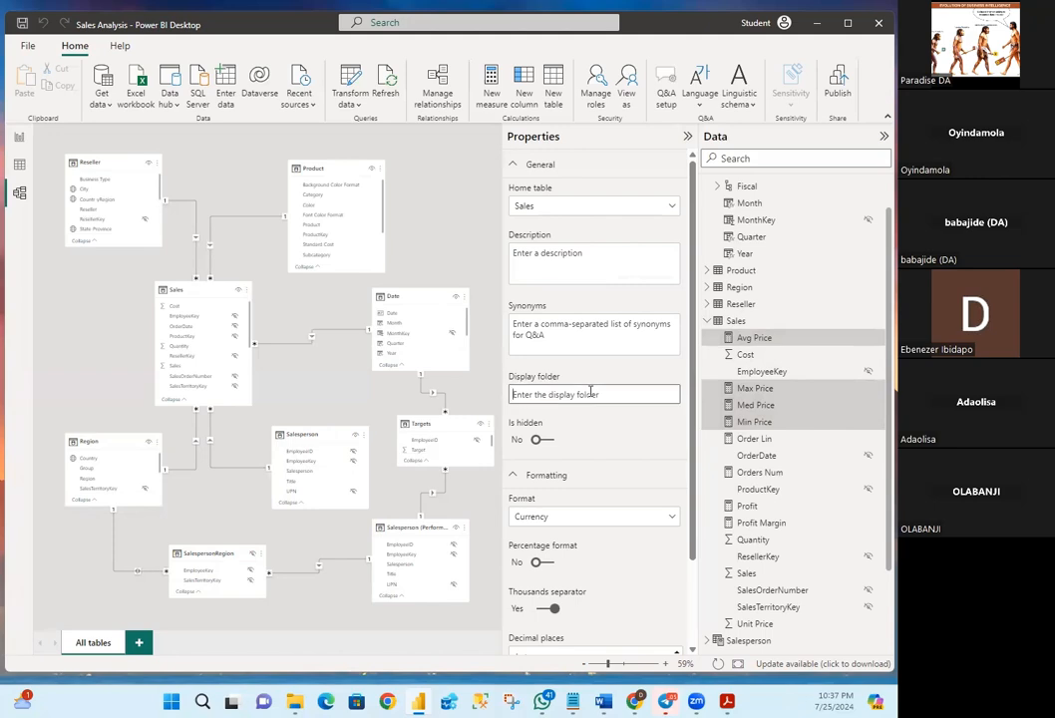
{"action": "type", "text": "Pricing"}
{"action": "key", "text": "Return"}
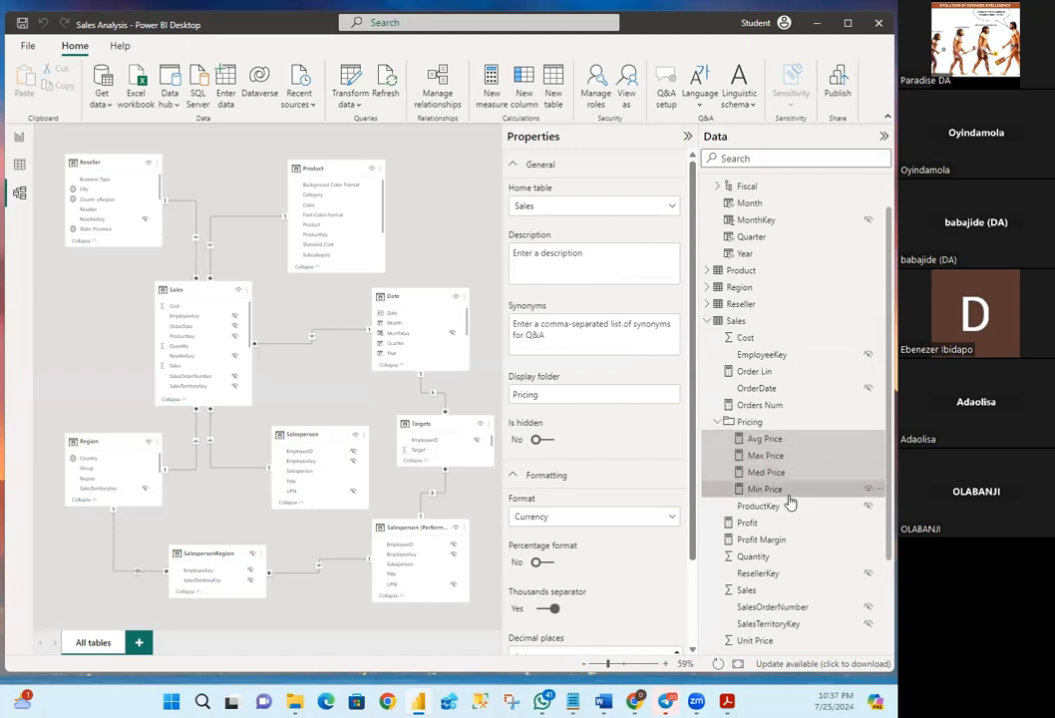
Collapse the Pricing folder and hide the Sales table's Unit Price column
{"action": "left_click", "coordinate": [718, 424]}
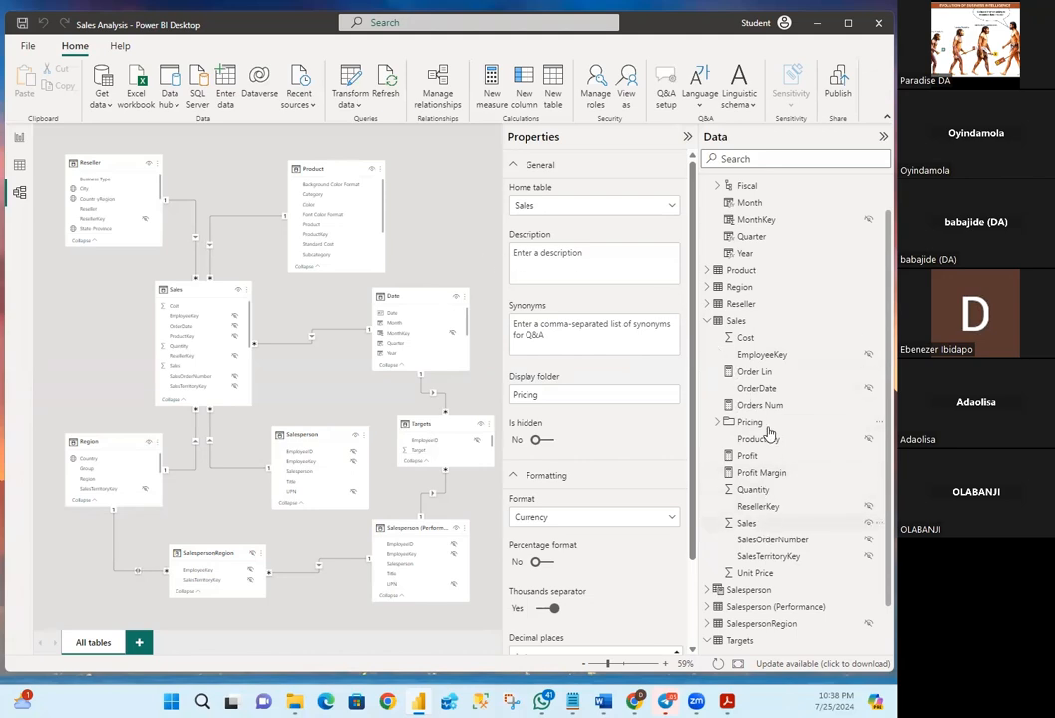
{"action": "left_click", "coordinate": [760, 576]}
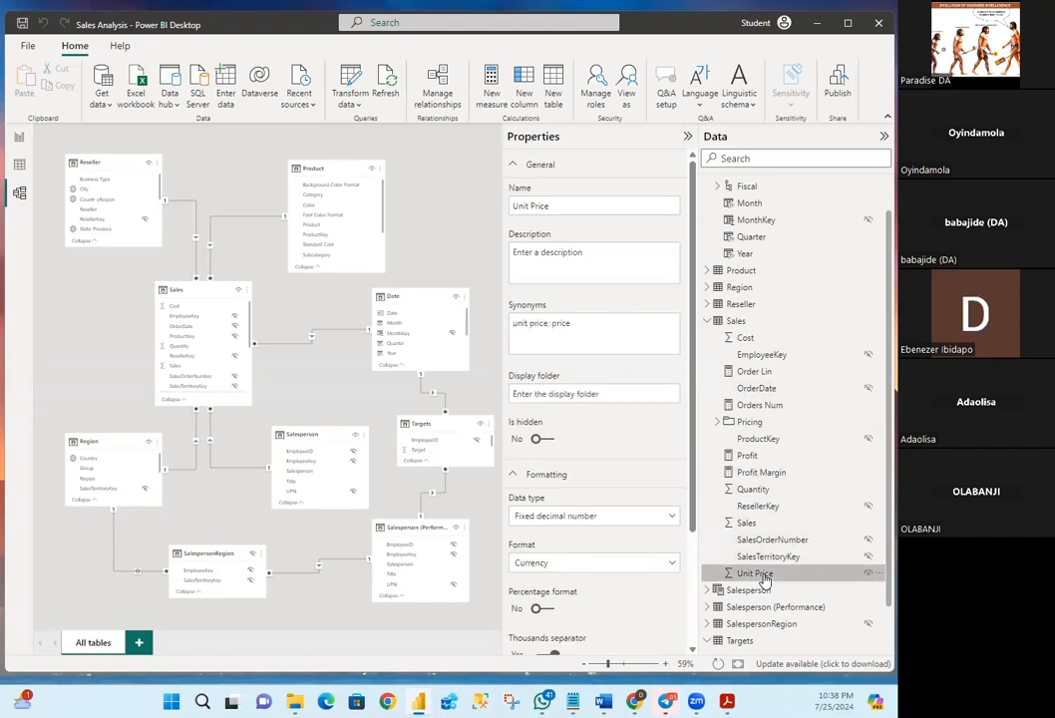
{"action": "left_click", "coordinate": [543, 439]}
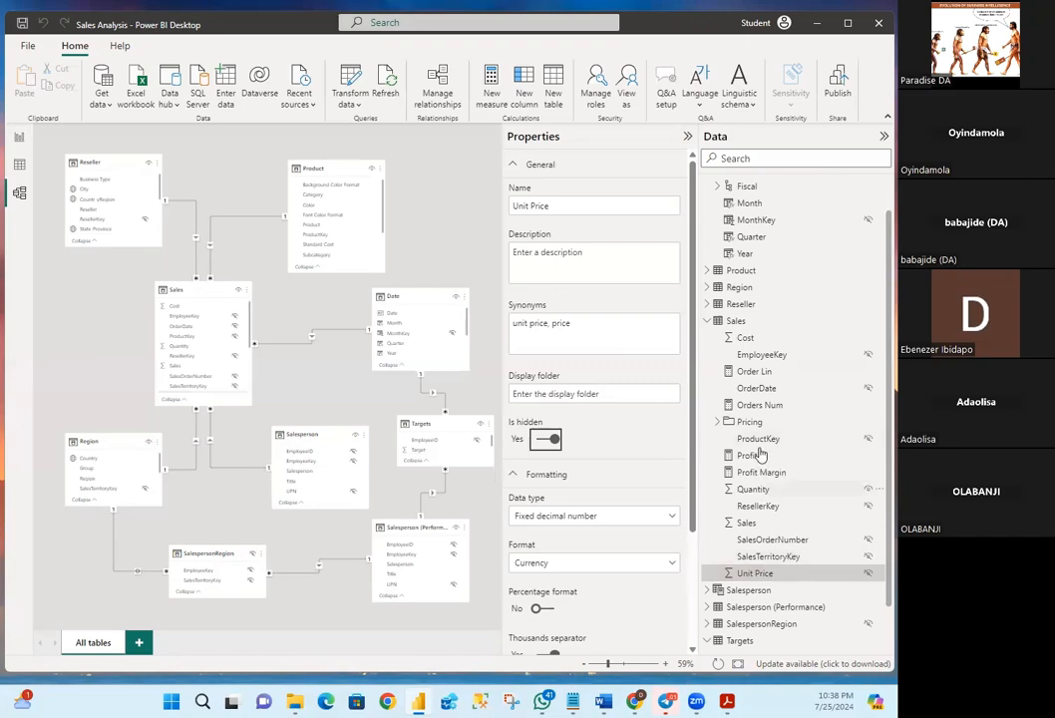
Assign the Order Lin and Orders Num measures of the Sales table to a display folder named "Counts"
{"action": "left_click", "coordinate": [754, 372]}
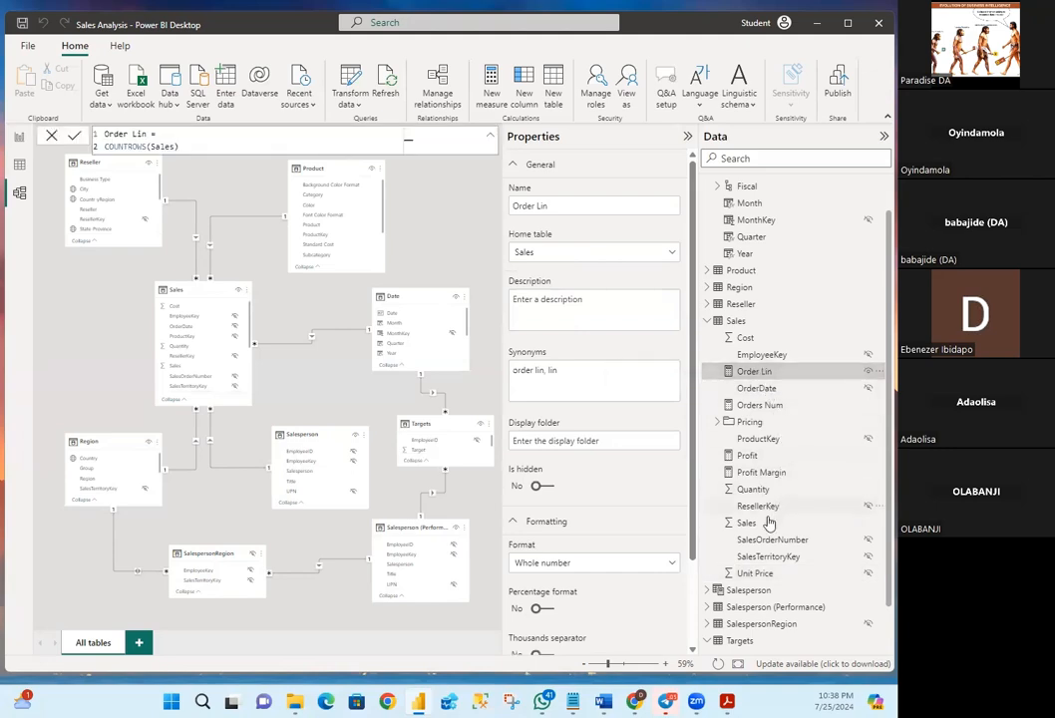
{"action": "left_click", "coordinate": [764, 406]}
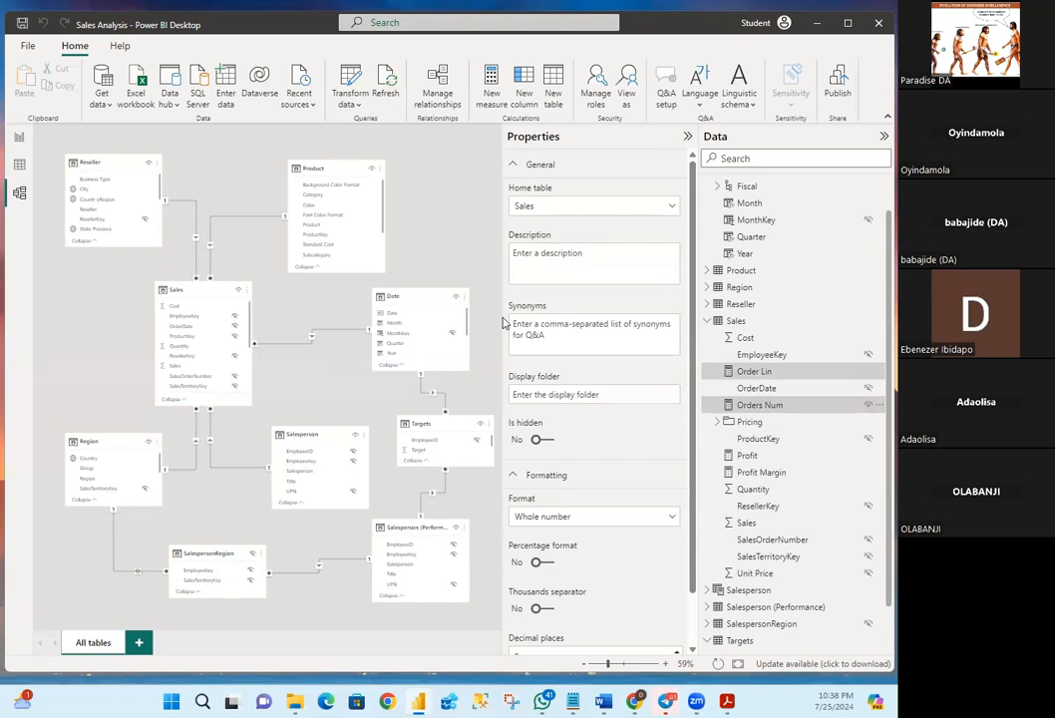
{"action": "left_click", "coordinate": [548, 393]}
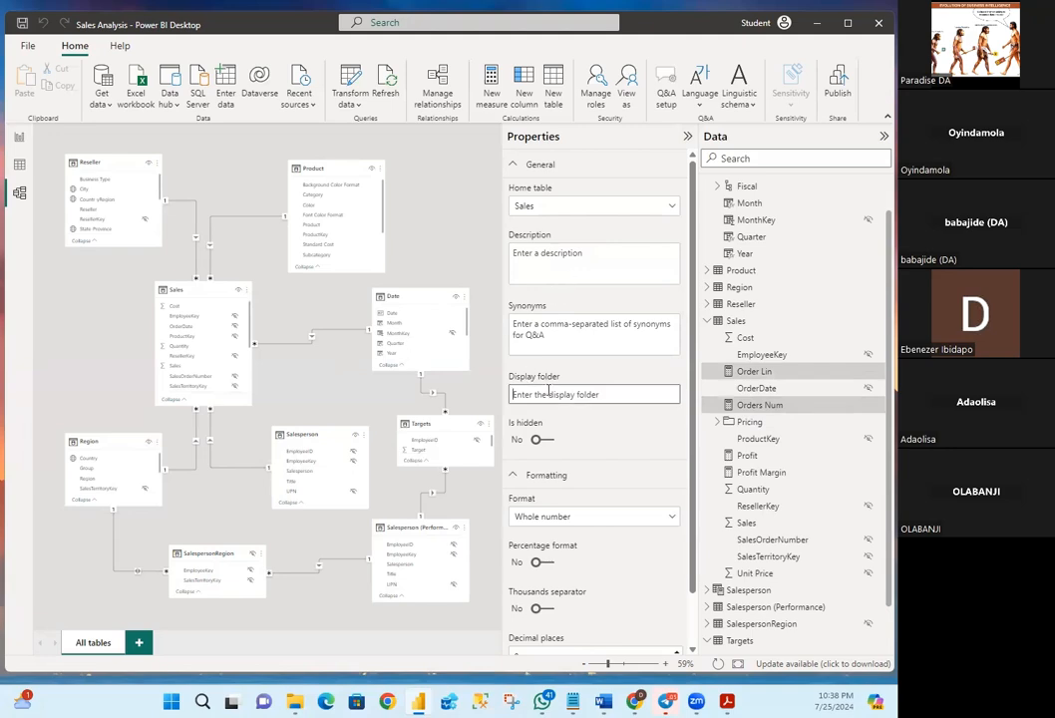
{"action": "type", "text": "Counts"}
{"action": "key", "text": "Return"}
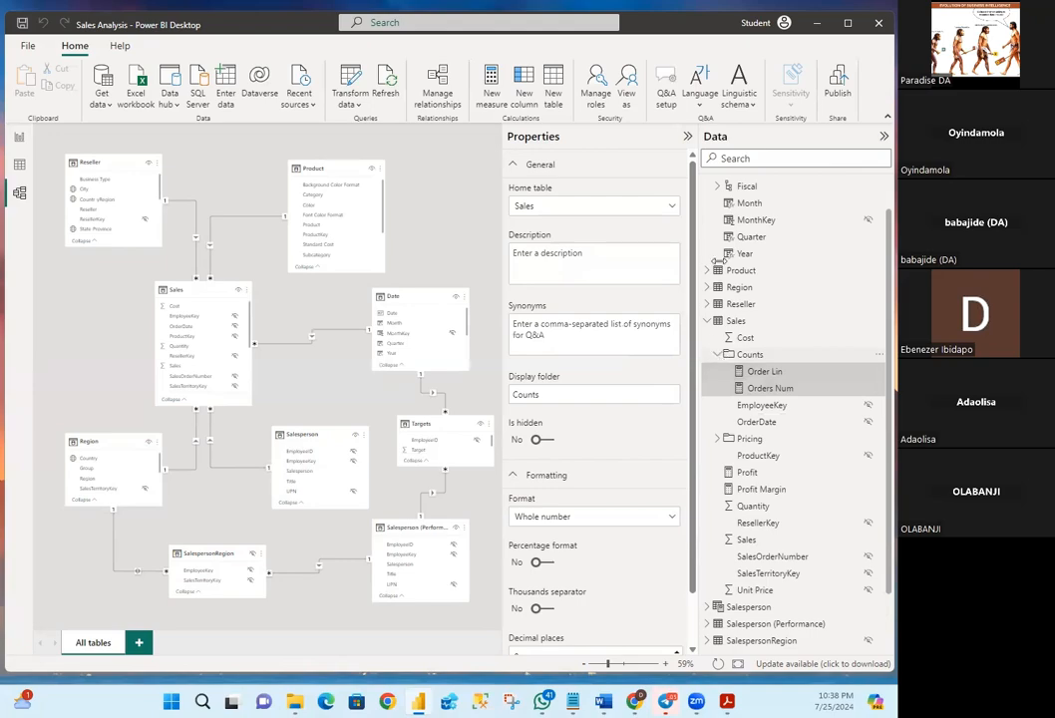
Collapse the Counts folder and the Date table, return to the report view and collapse the Sales table
{"action": "left_click", "coordinate": [717, 354]}
{"action": "scroll", "coordinate": [713, 204], "scroll_direction": "up", "scroll_amount": 1}
{"action": "left_click", "coordinate": [707, 189]}
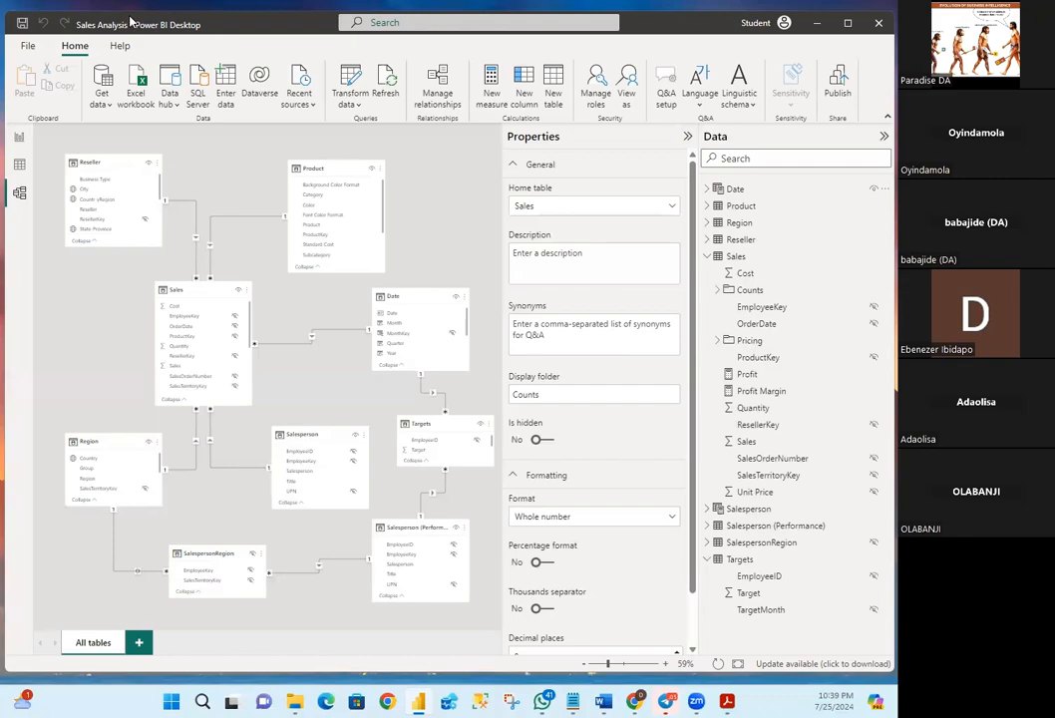
{"action": "left_click", "coordinate": [19, 137]}
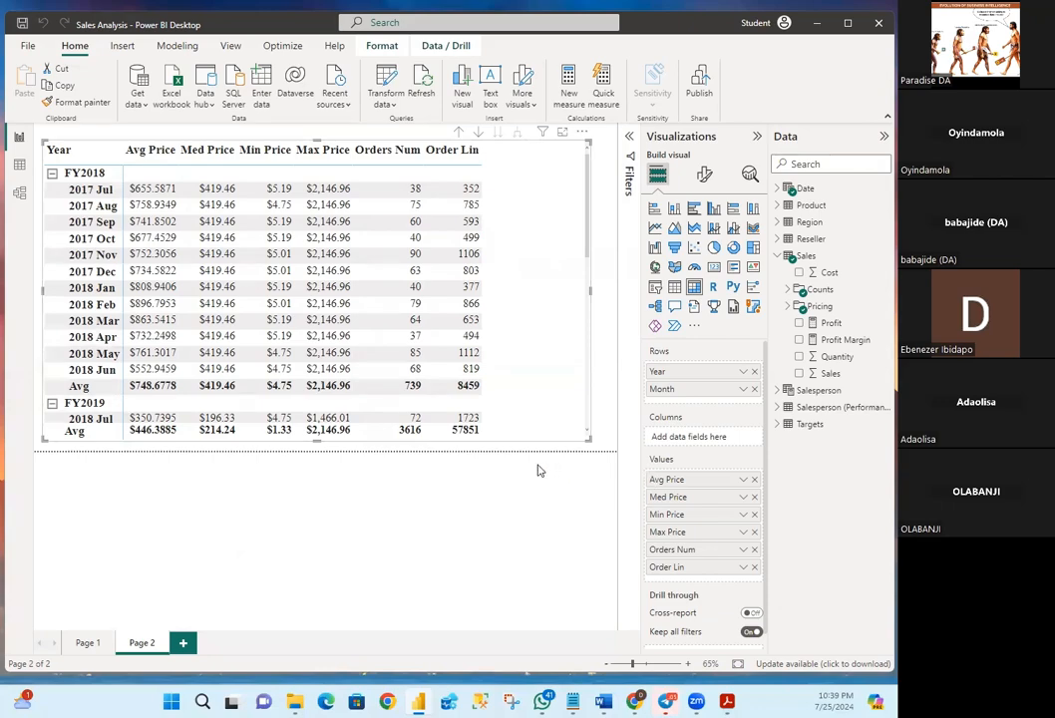
{"action": "left_click", "coordinate": [779, 256]}
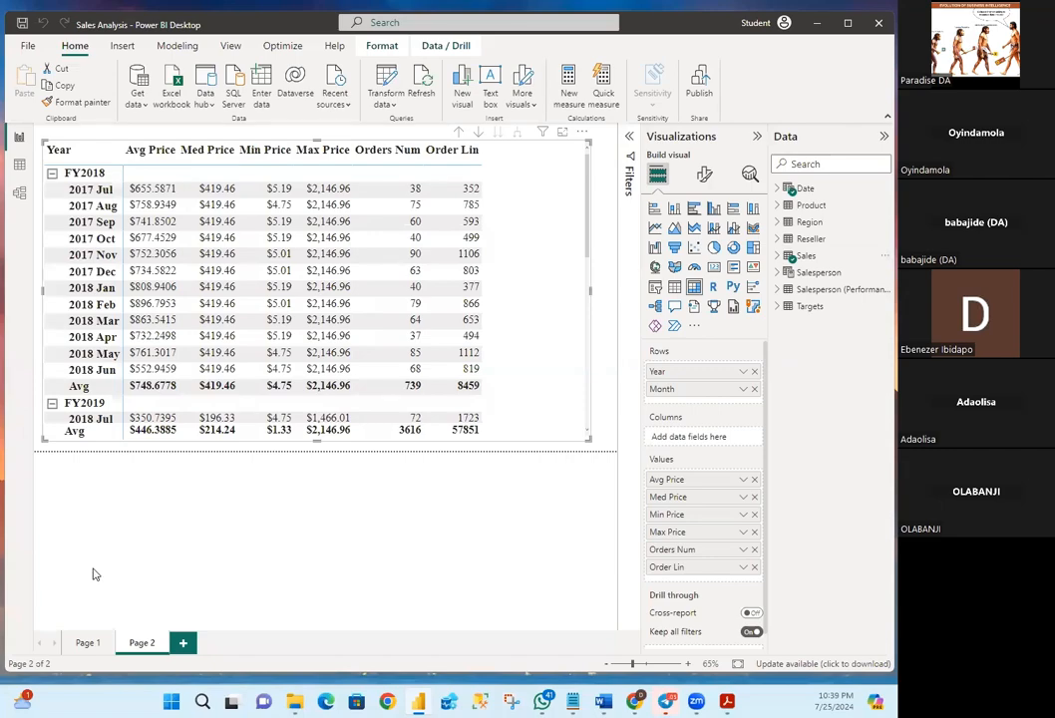
On Page 1, remove the Target column from the salesperson table visual
{"action": "left_click", "coordinate": [86, 641]}
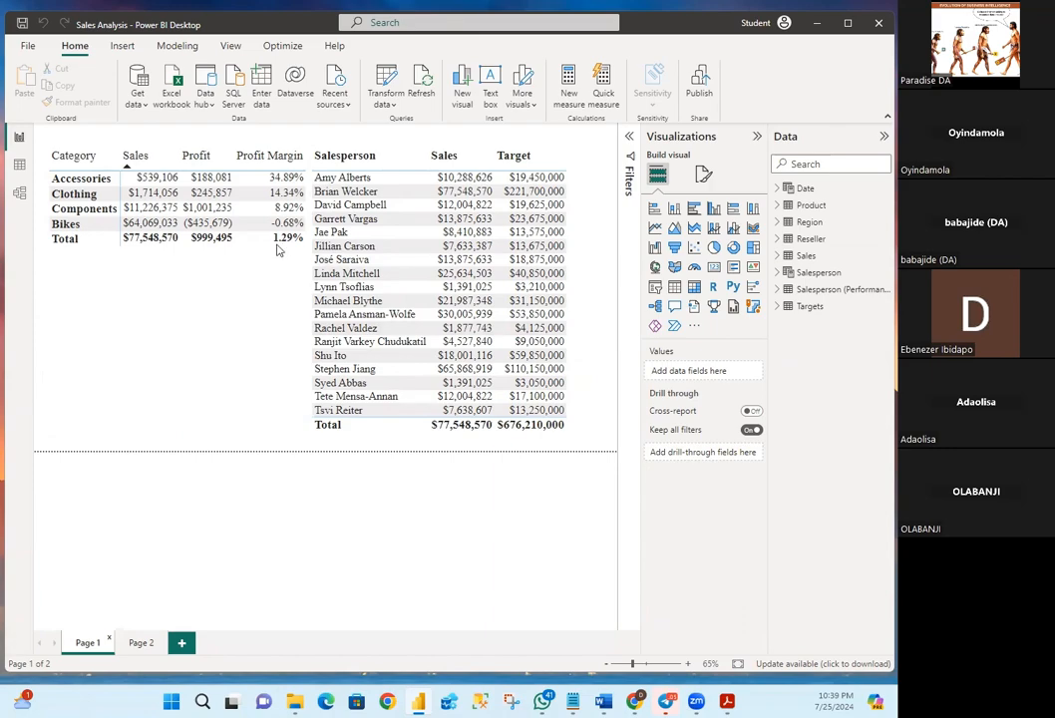
{"action": "left_click", "coordinate": [586, 167]}
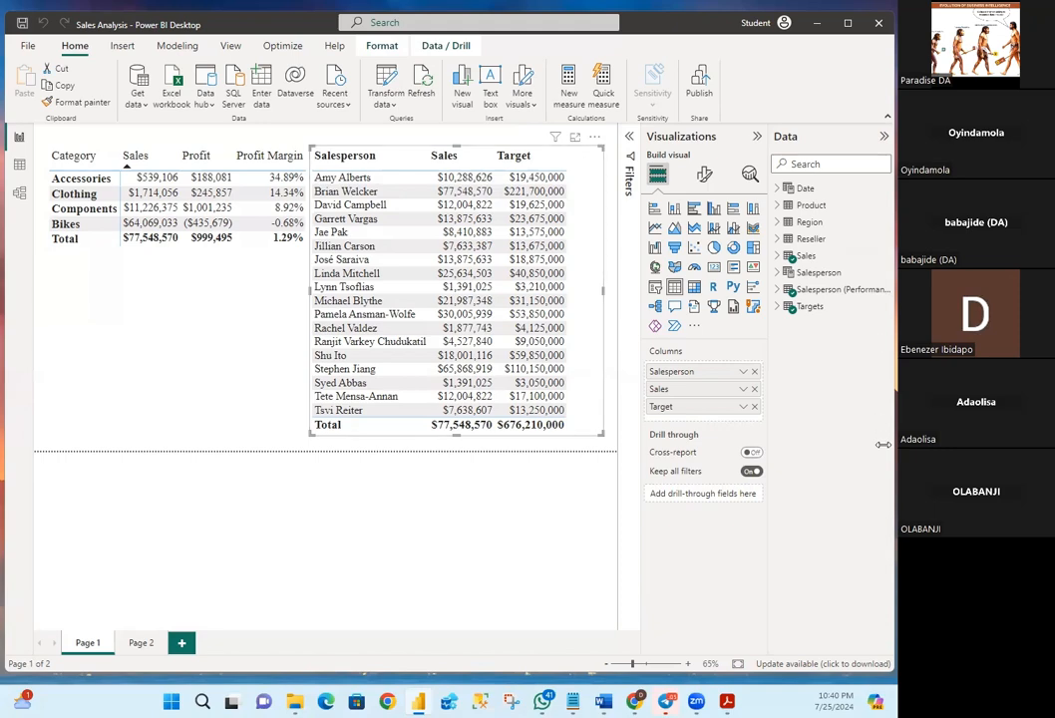
{"action": "left_click", "coordinate": [755, 406]}
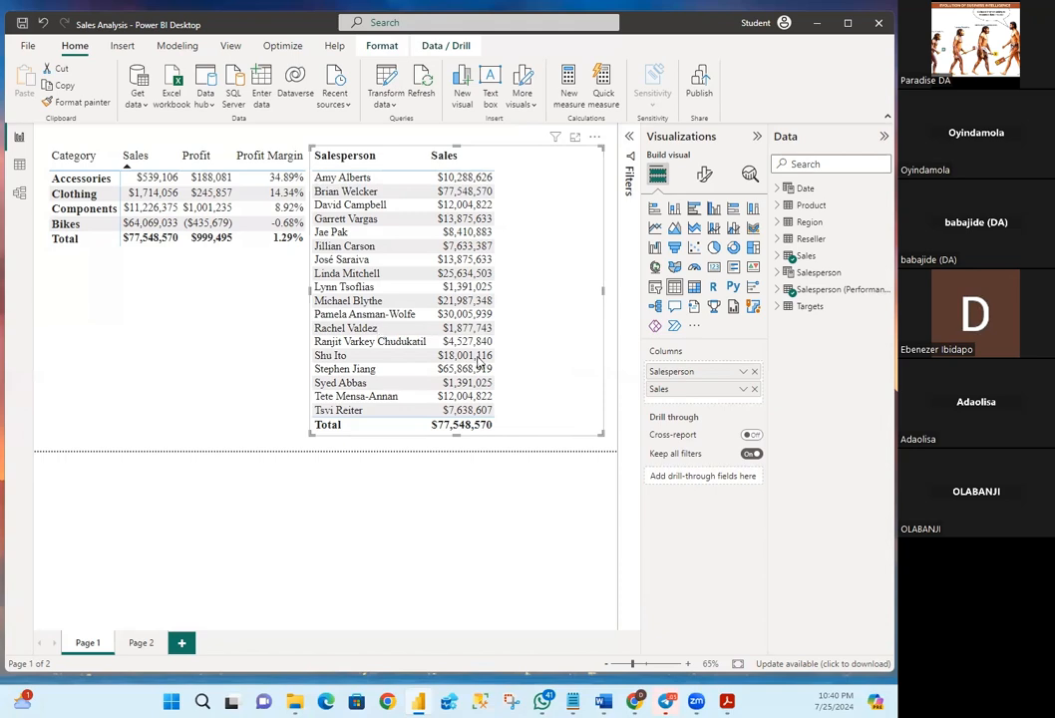
Rename the Target column of the Targets table to TargetAmount
{"action": "left_click", "coordinate": [778, 308]}
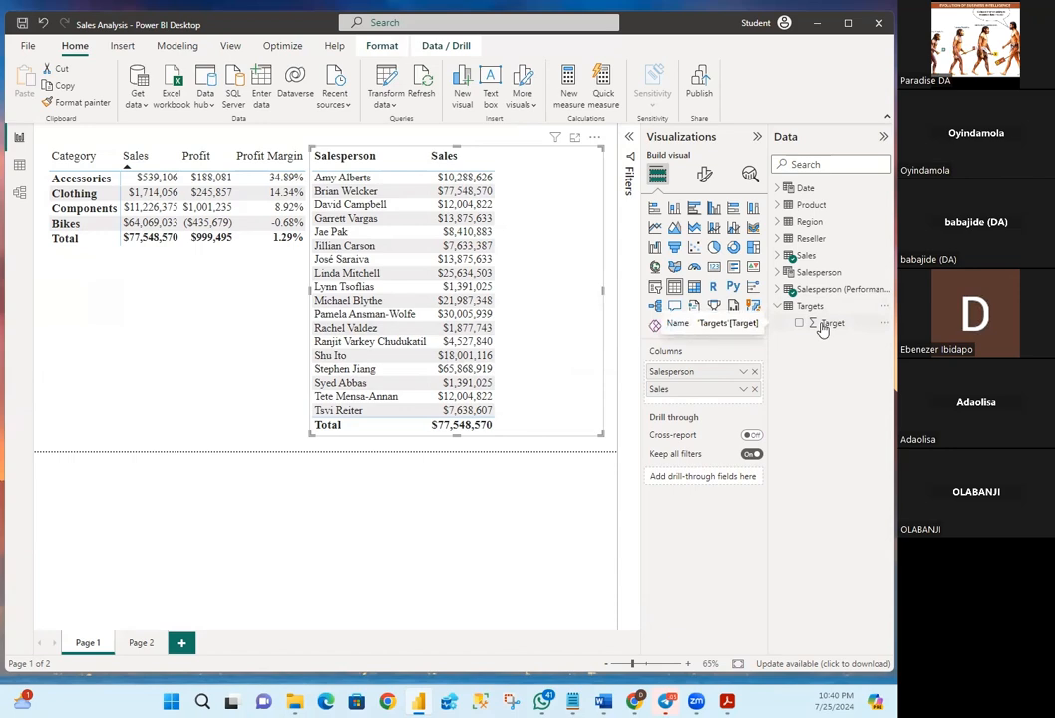
{"action": "right_click", "coordinate": [822, 329]}
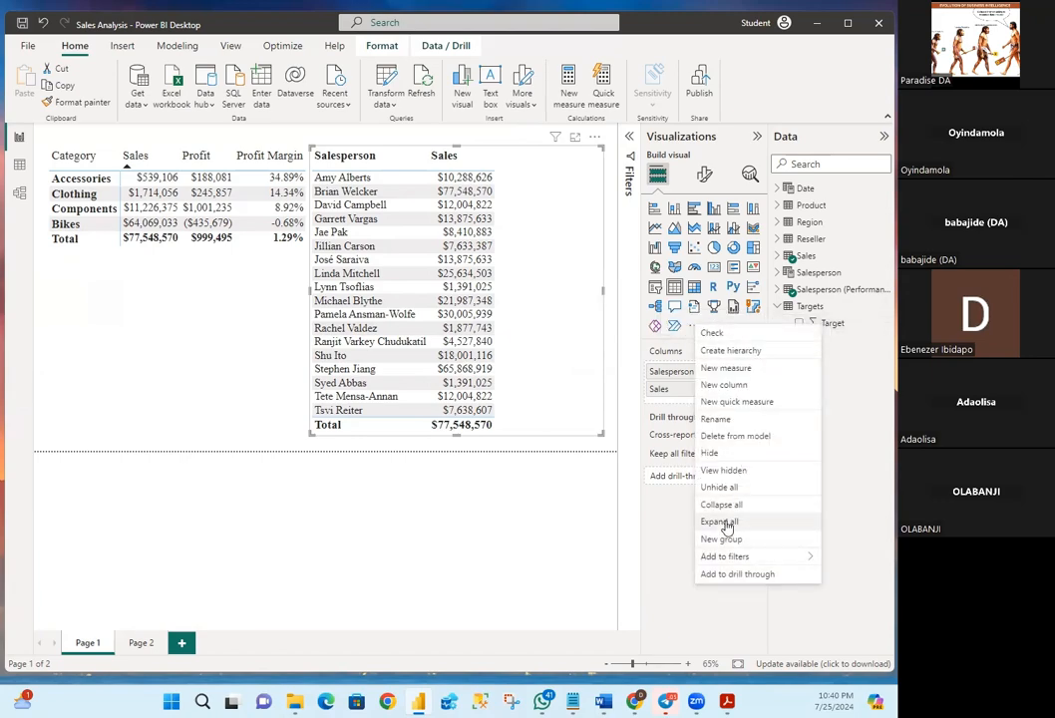
{"action": "left_click", "coordinate": [716, 419]}
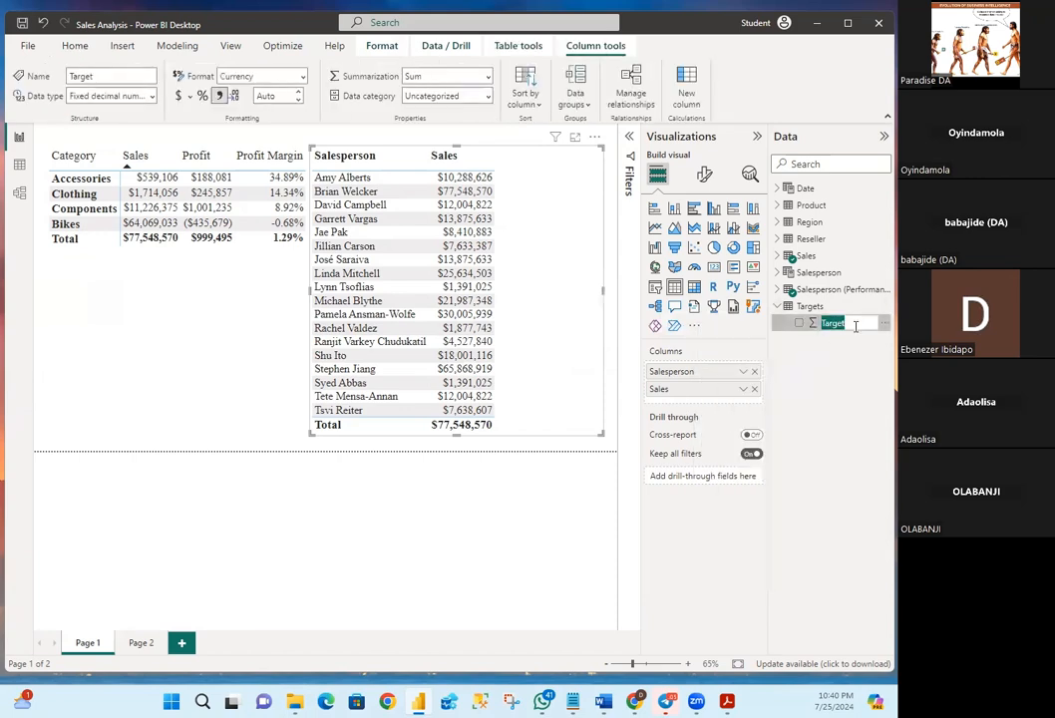
{"action": "left_click", "coordinate": [855, 327]}
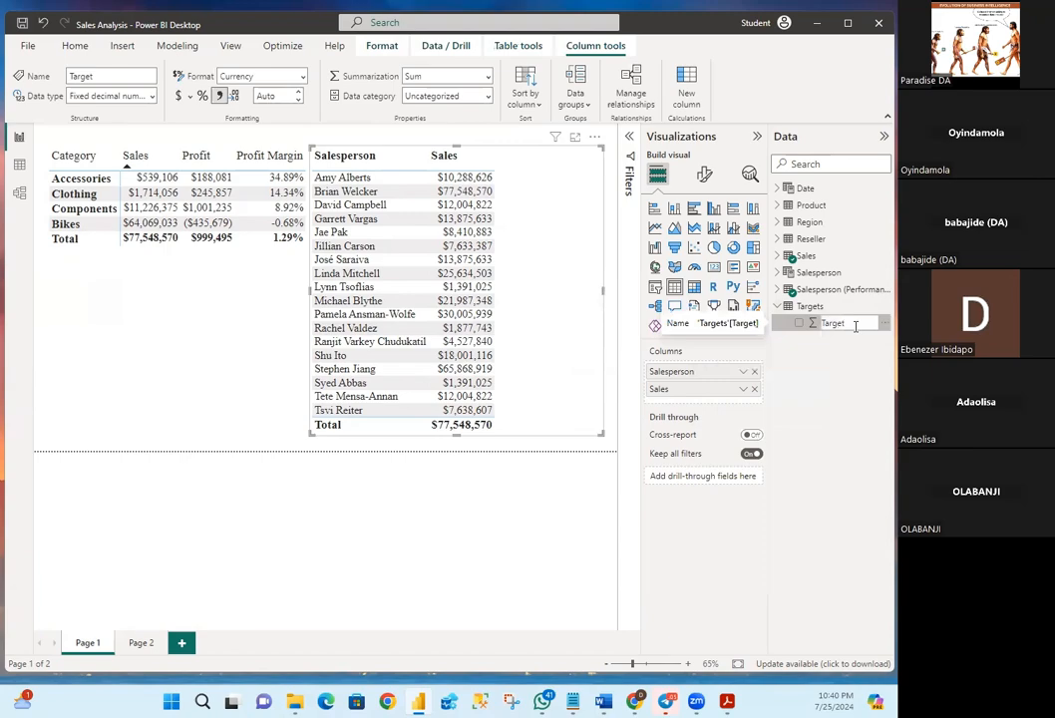
{"action": "type", "text": "Amt"}
{"action": "type", "text": "unt"}
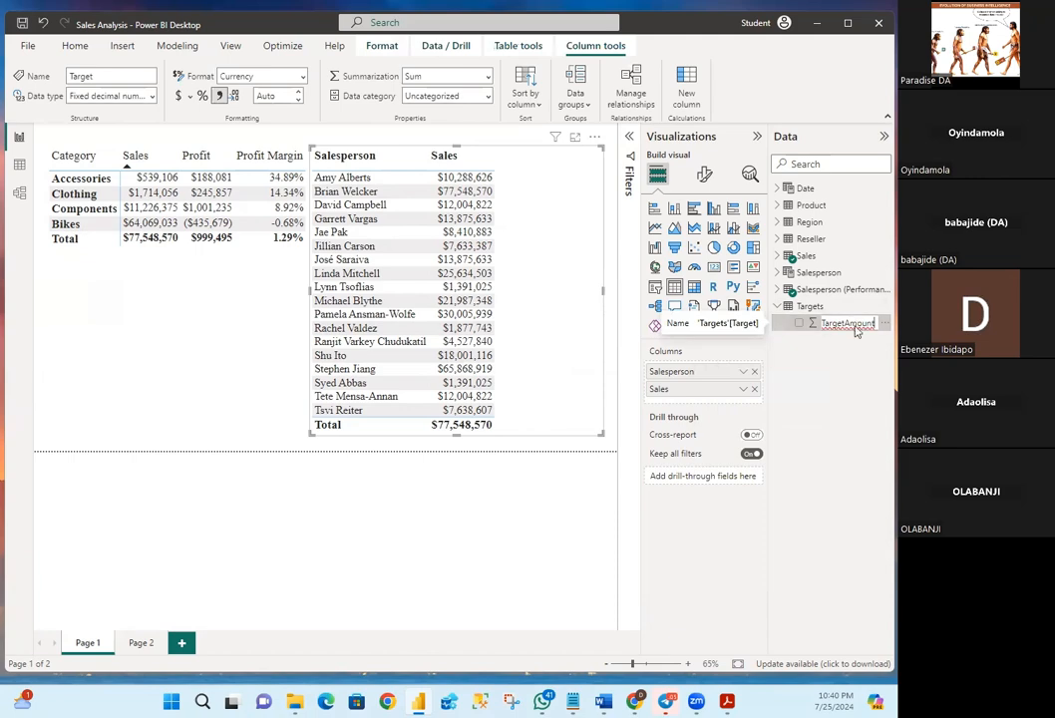
{"action": "key", "text": "Return"}
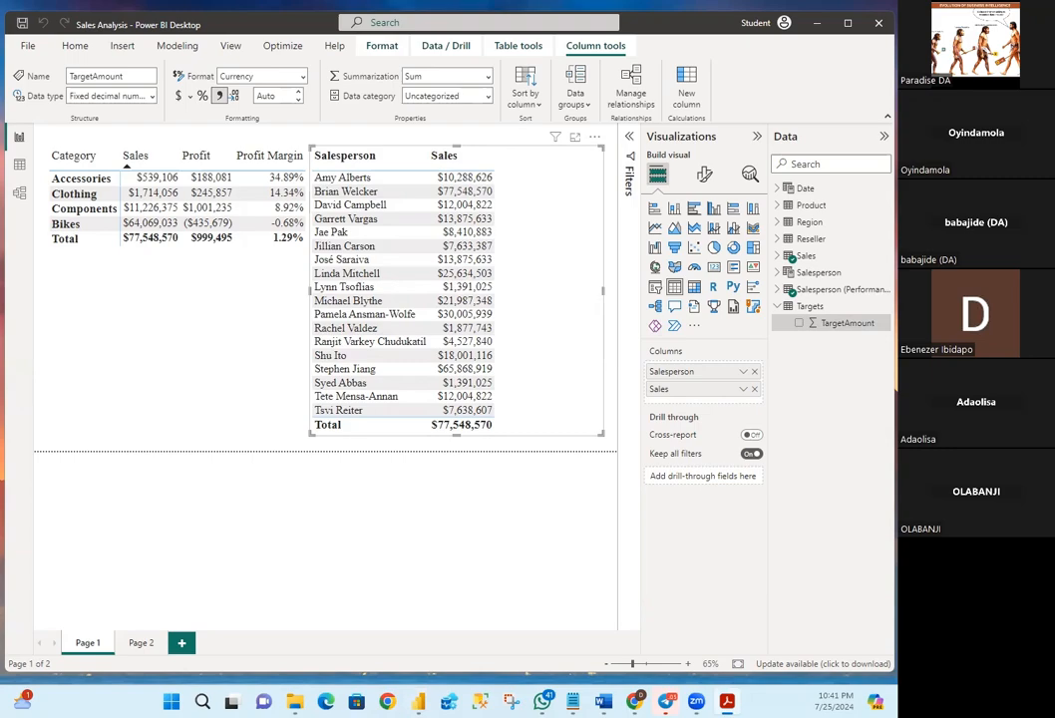
Create a measure in the Targets table: Target = IF(HASONEVALUE('Salesperson (Performance)'[Salesperson]), SUM(Targets[TargetAmount]))
{"action": "right_click", "coordinate": [809, 311]}
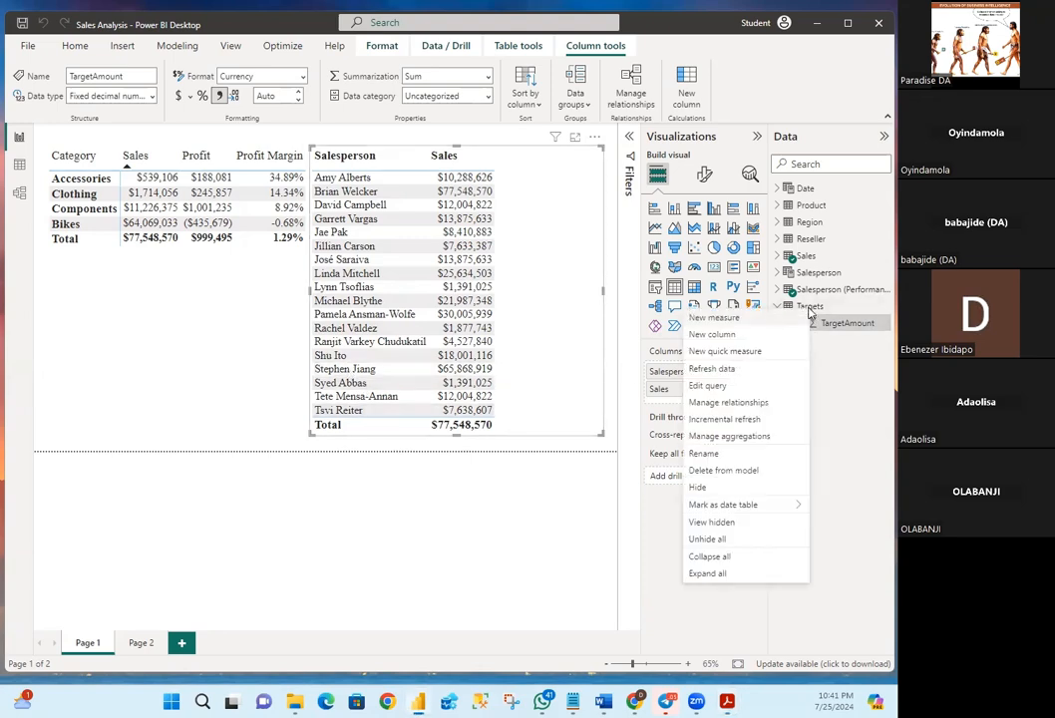
{"action": "left_click", "coordinate": [726, 319]}
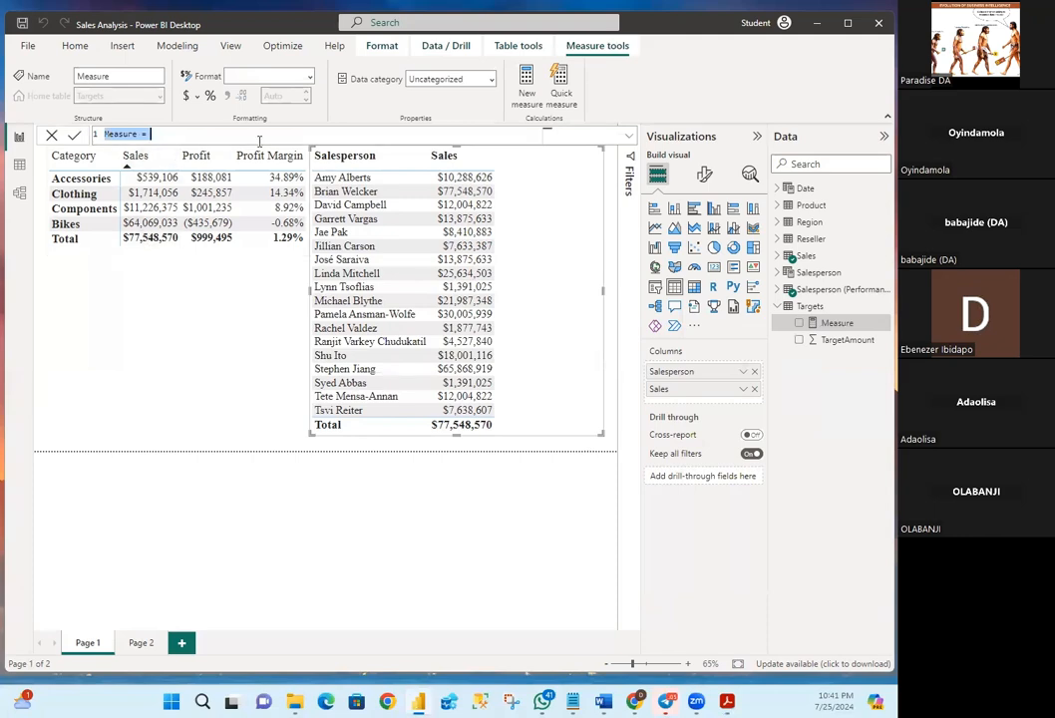
{"action": "key", "text": "ctrl+v"}
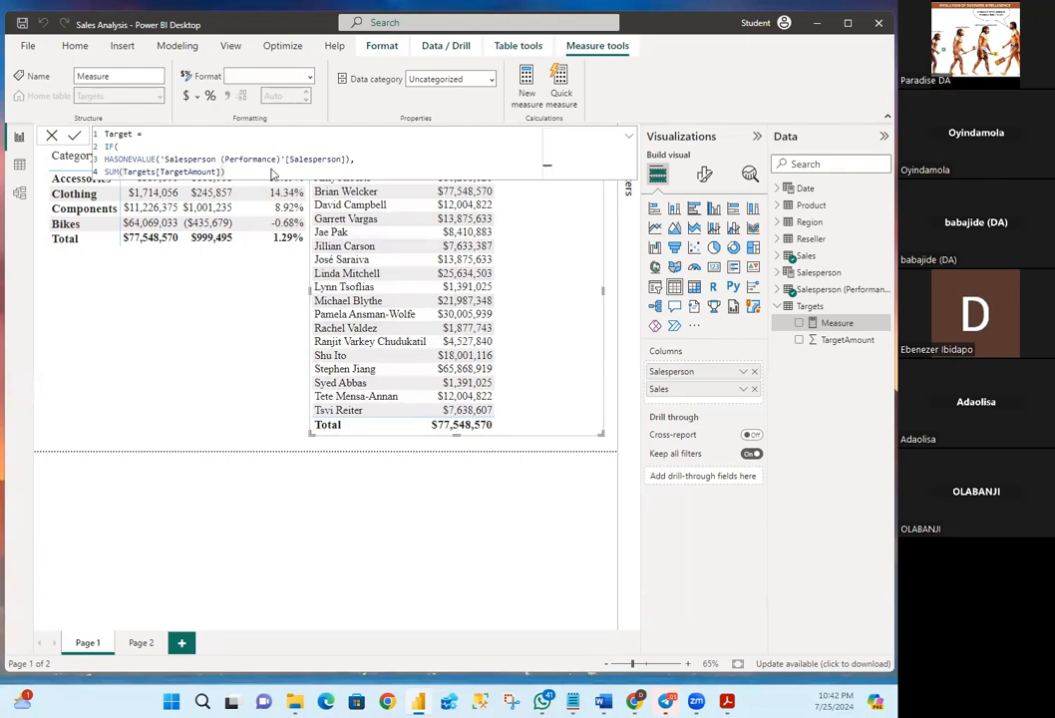
{"action": "key", "text": "Return"}
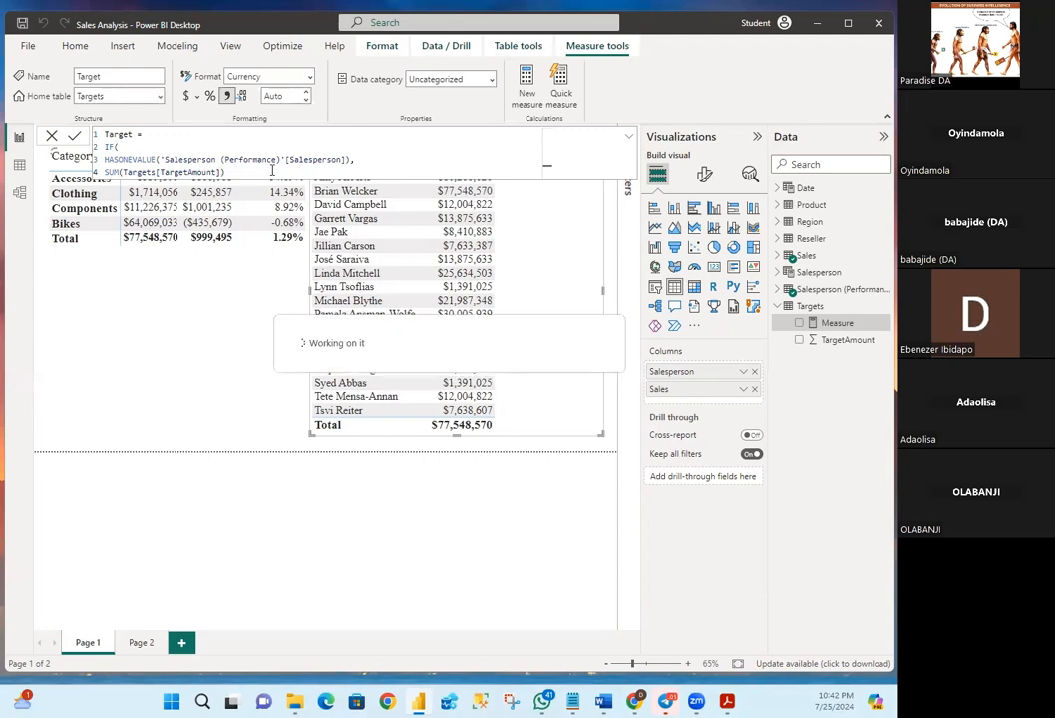
Set the decimal places of the Target measure to 0
{"action": "left_click", "coordinate": [840, 342]}
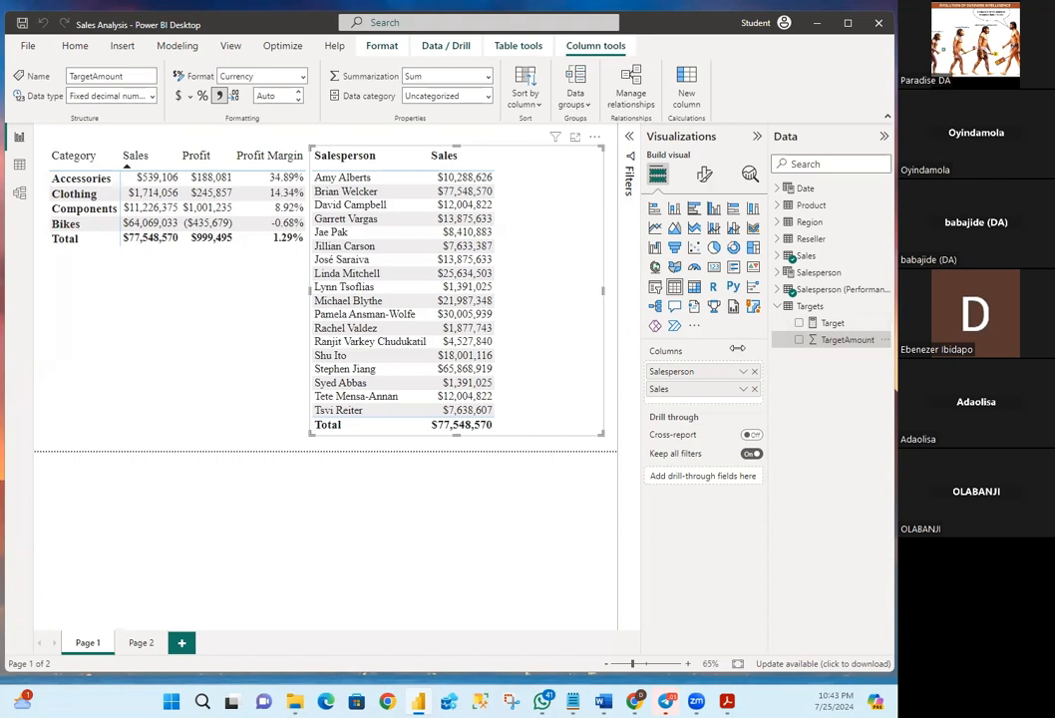
{"action": "left_click", "coordinate": [836, 324]}
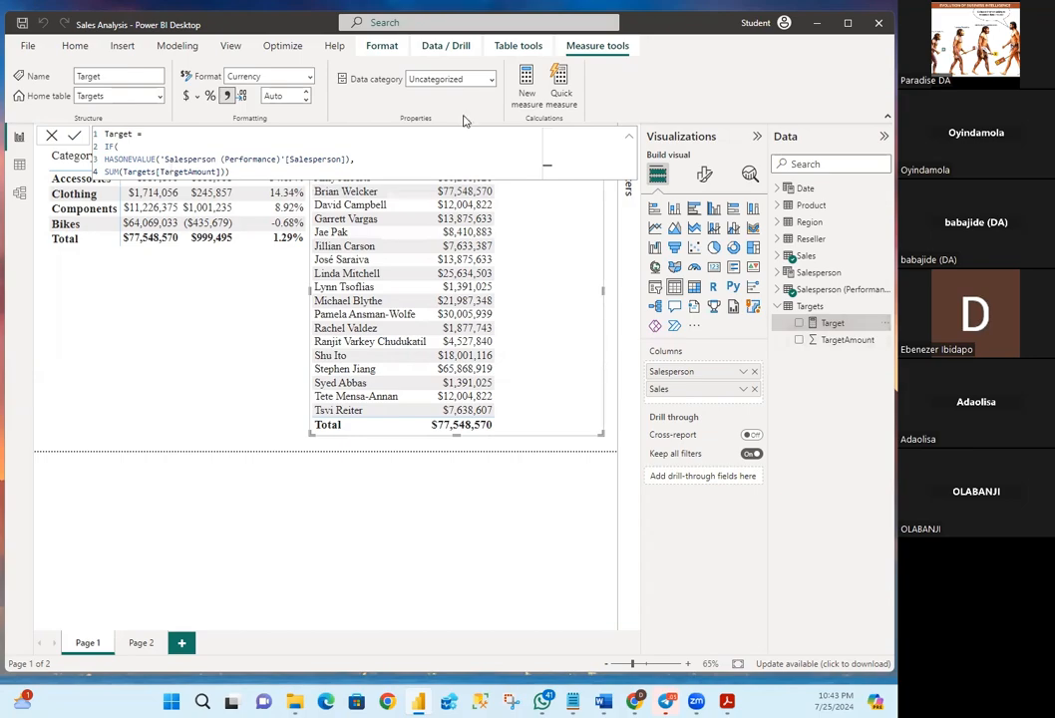
{"action": "left_click", "coordinate": [288, 96]}
{"action": "type", "text": "0"}
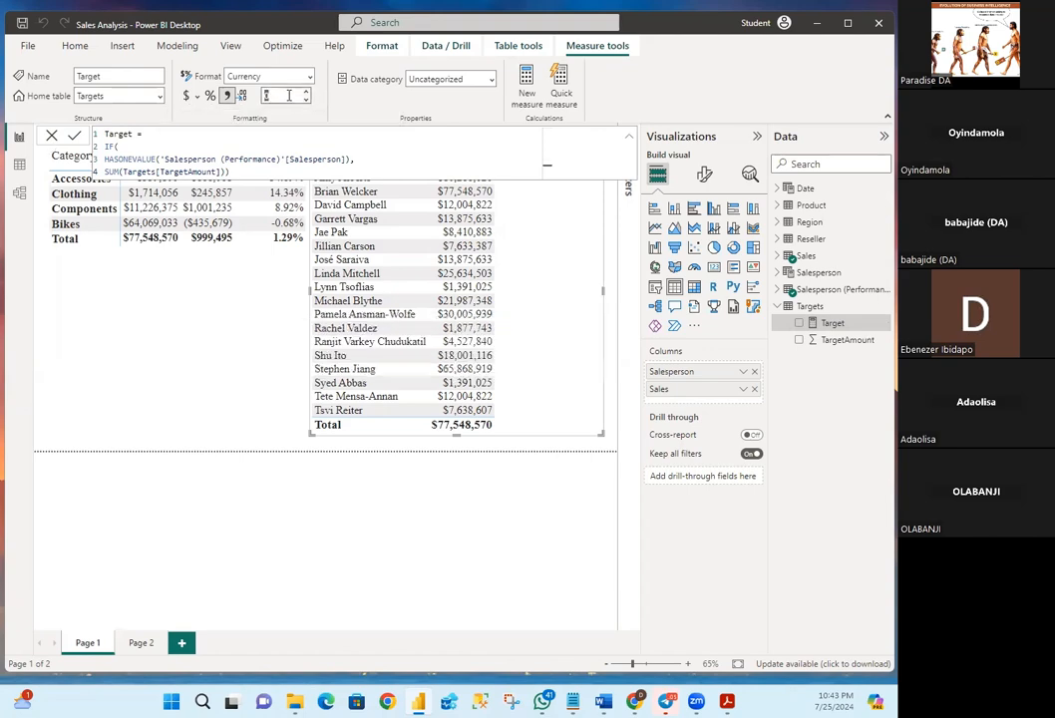
{"action": "left_click", "coordinate": [289, 96]}
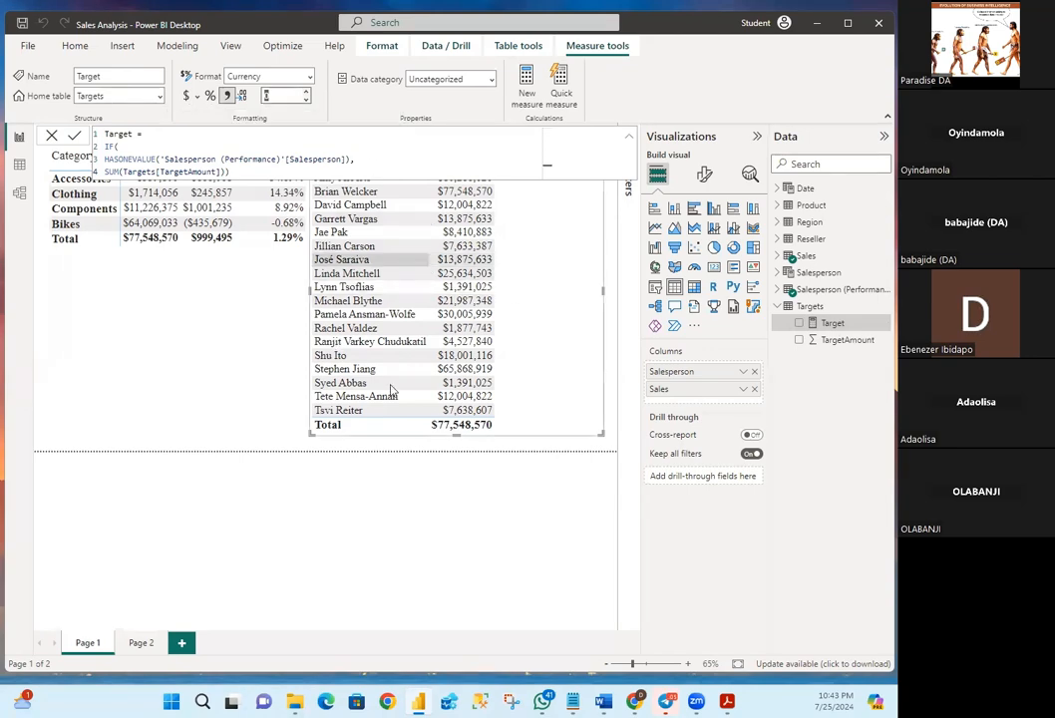
Hide the TargetAmount column and add the Target measure to the salesperson table visual
{"action": "left_click", "coordinate": [831, 343]}
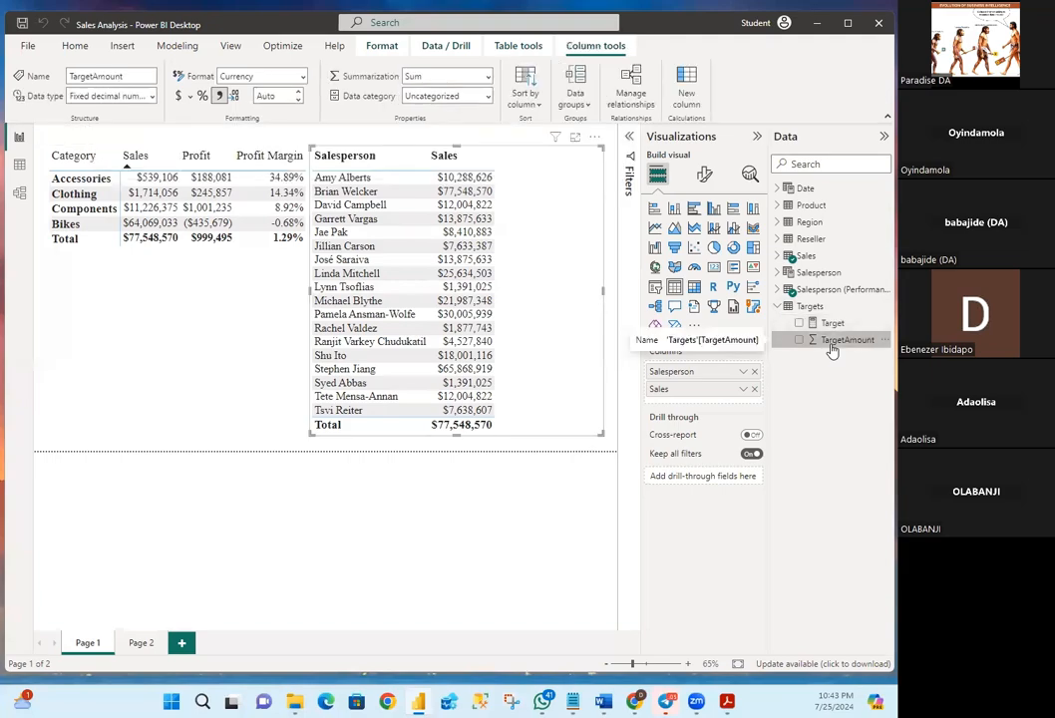
{"action": "left_click", "coordinate": [20, 195]}
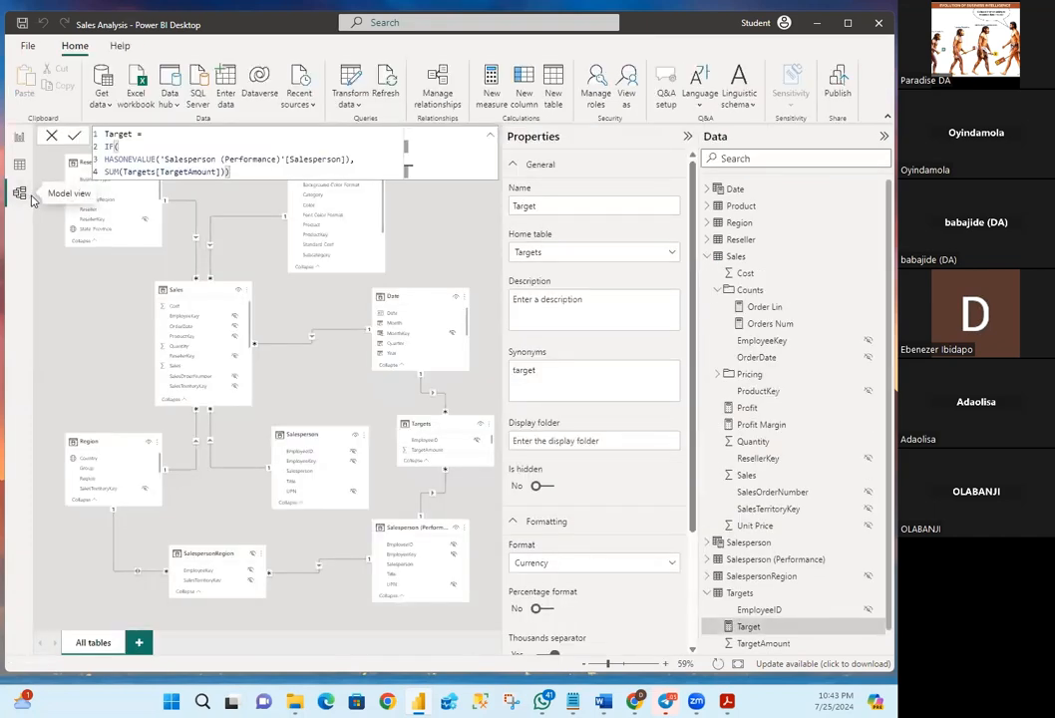
{"action": "left_click", "coordinate": [19, 137]}
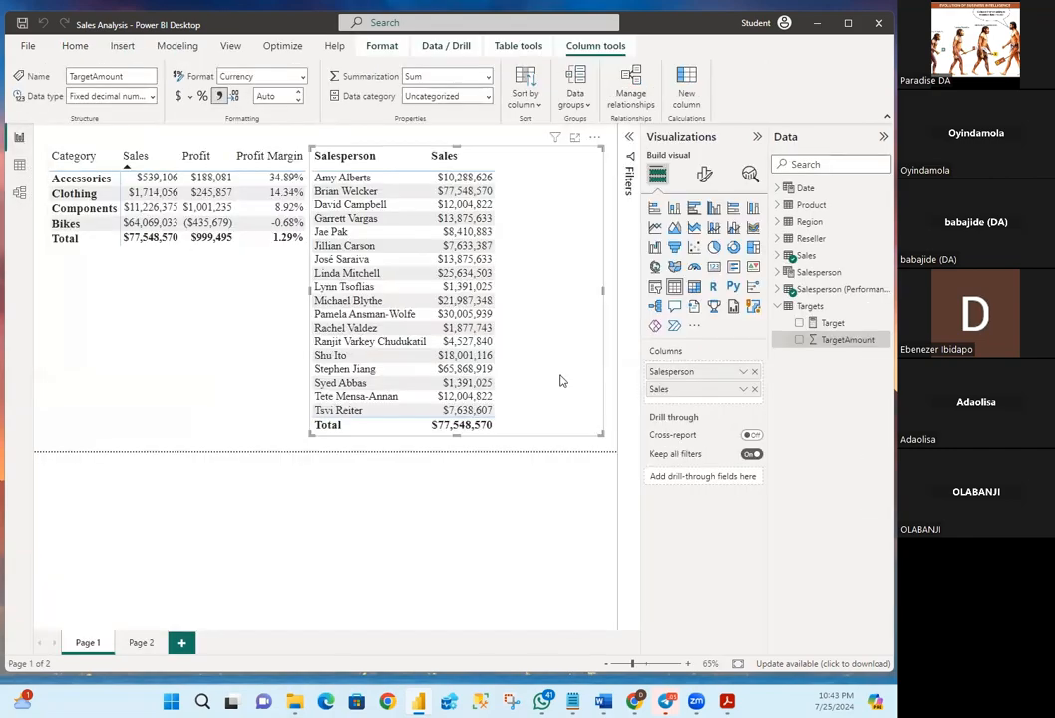
{"action": "right_click", "coordinate": [868, 344]}
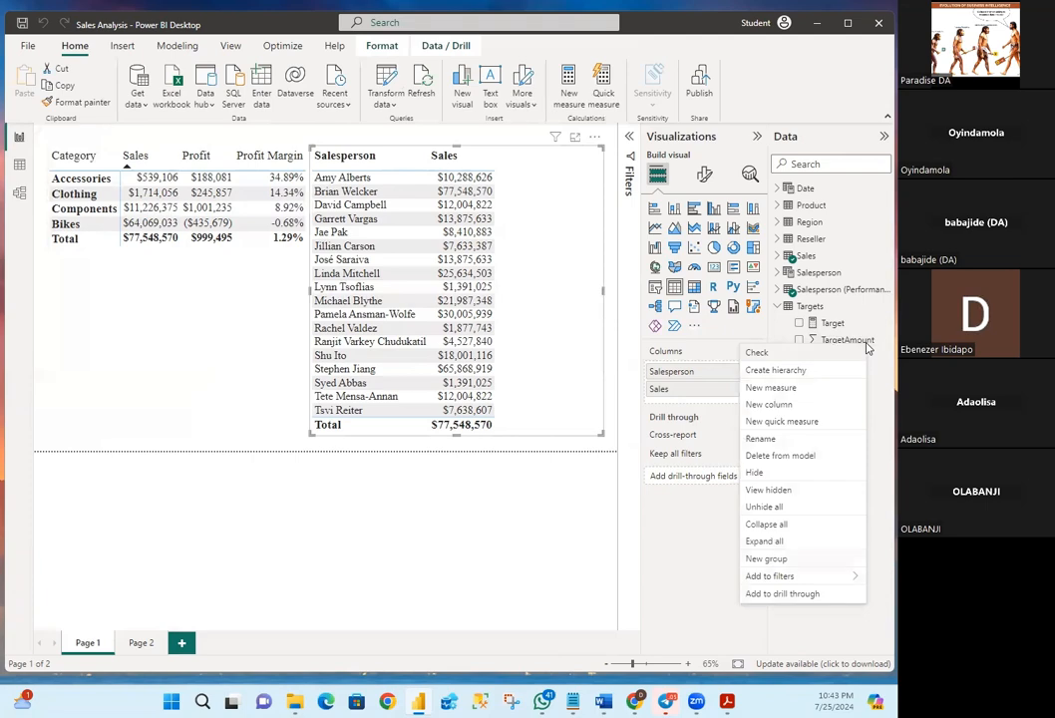
{"action": "left_click", "coordinate": [763, 482]}
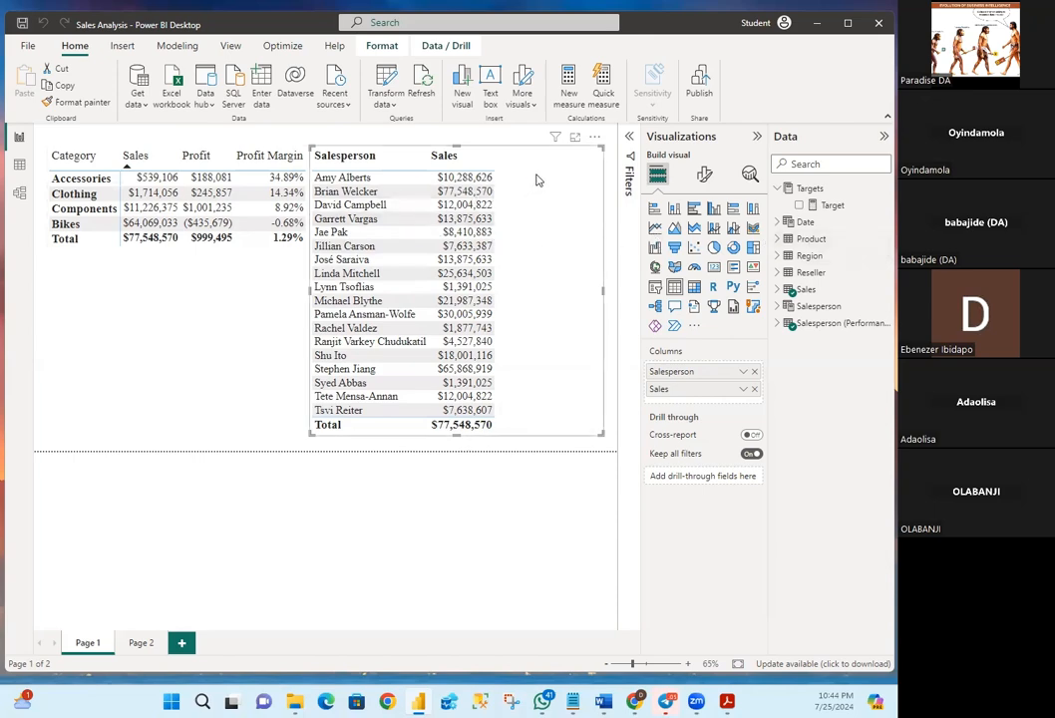
{"action": "left_click", "coordinate": [798, 206]}
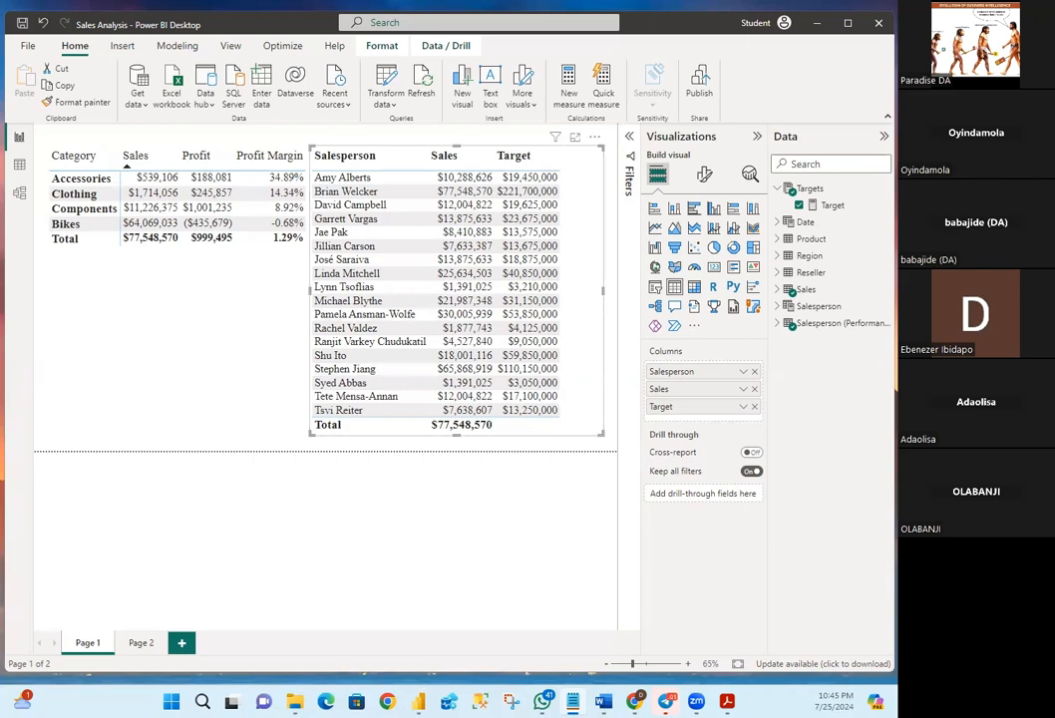
Create a measure in the Targets table: Var = IF(HASONEVALUE('Salesperson (Performance)'[Salesperson]), SUM(Sales[Sales]) - [Target])
{"action": "right_click", "coordinate": [815, 188]}
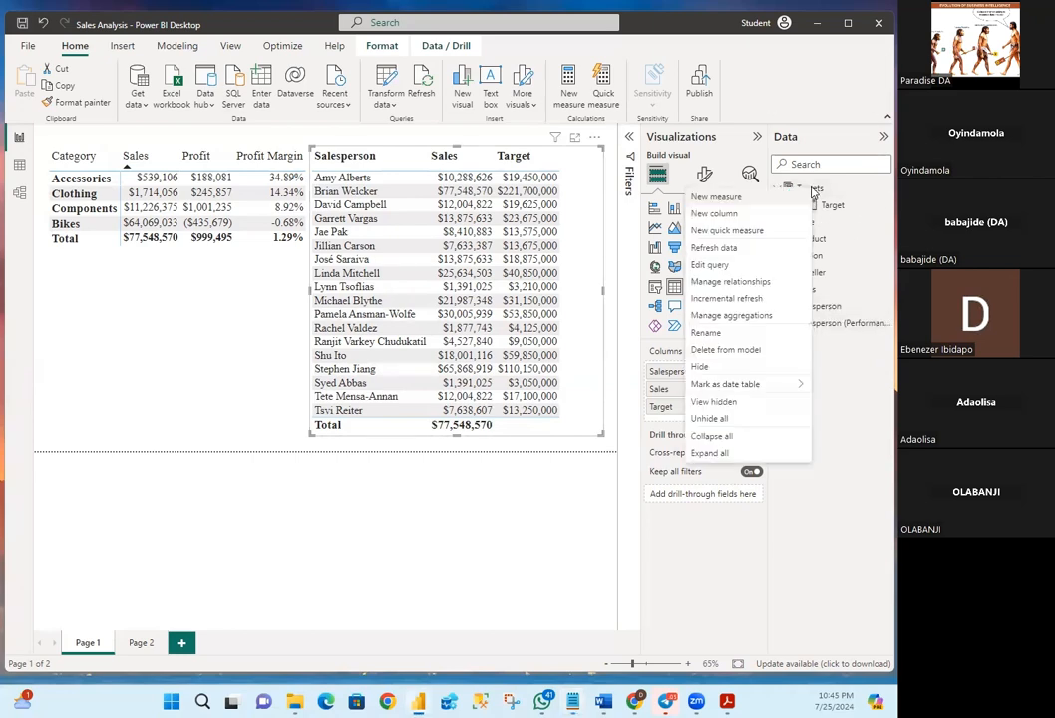
{"action": "left_click", "coordinate": [728, 199]}
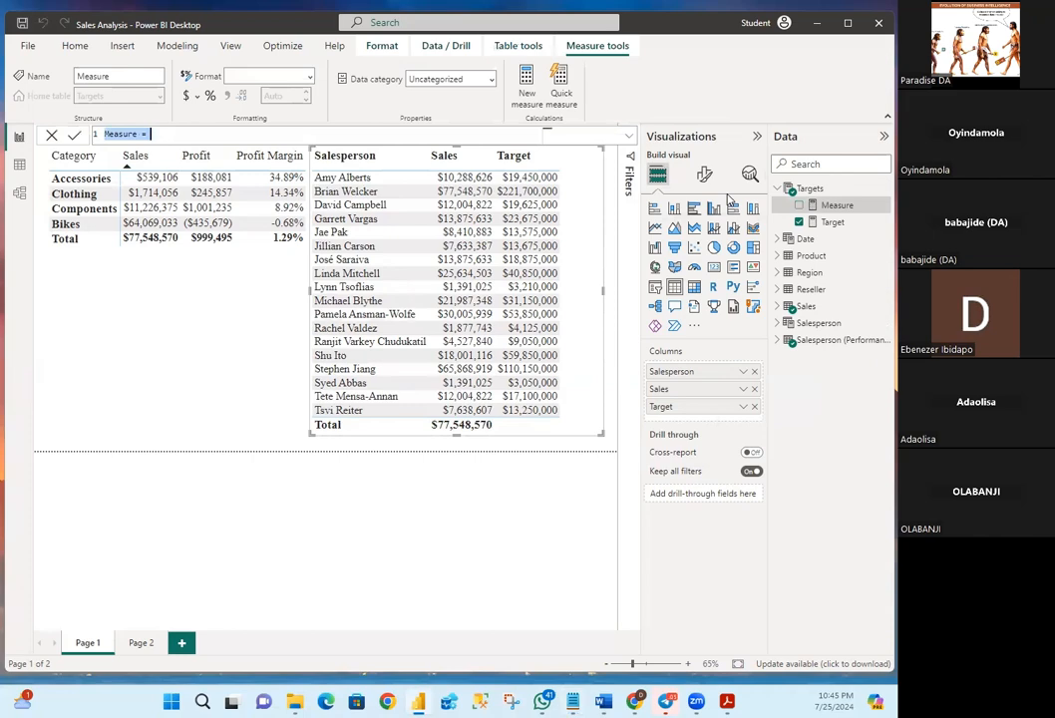
{"action": "left_click", "coordinate": [140, 133]}
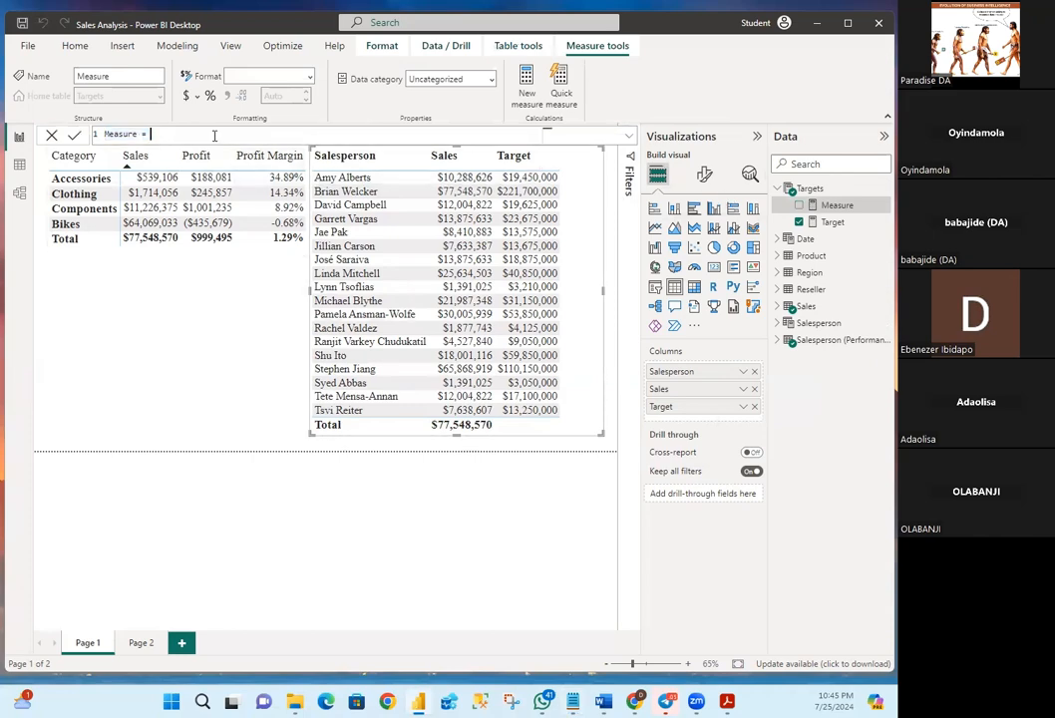
{"action": "key", "text": "ctrl+a"}
{"action": "key", "text": "BackSpace"}
{"action": "type", "text": "Variance = IF(     HASONEVALUE('Salesperson (Performance)'[Salesperson]),     SUM(Sales[Sales]) - [Target] )"}
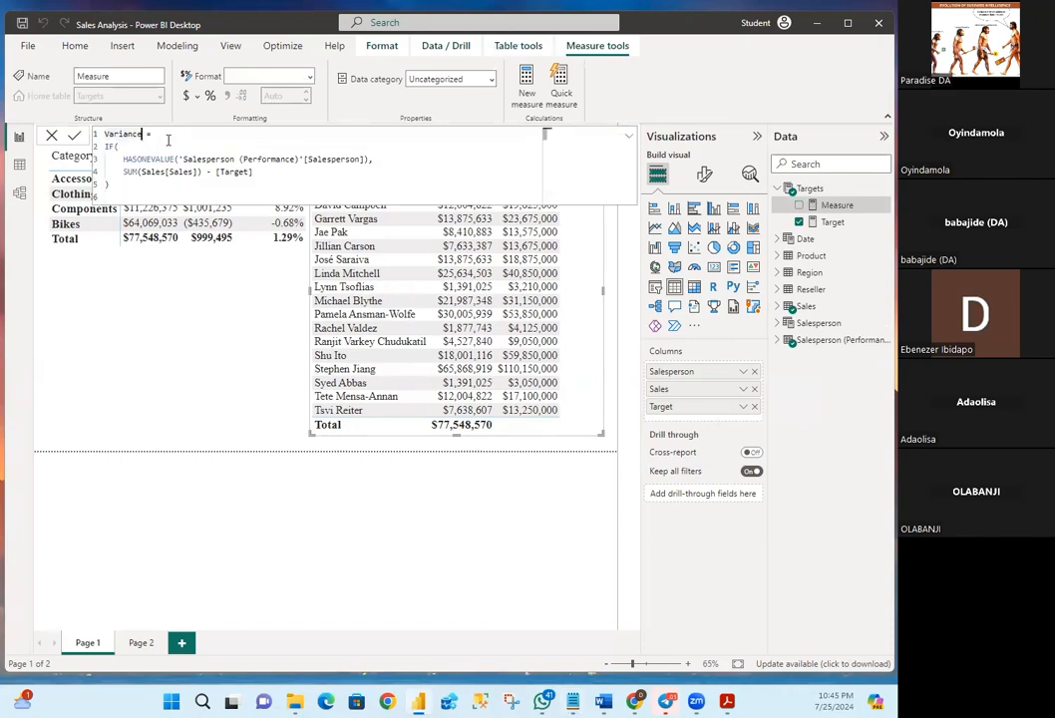
{"action": "key", "text": "BackSpace"}
{"action": "key", "text": "BackSpace"}
{"action": "key", "text": "BackSpace"}
{"action": "key", "text": "BackSpace"}
{"action": "key", "text": "BackSpace"}
{"action": "left_click", "coordinate": [311, 180]}
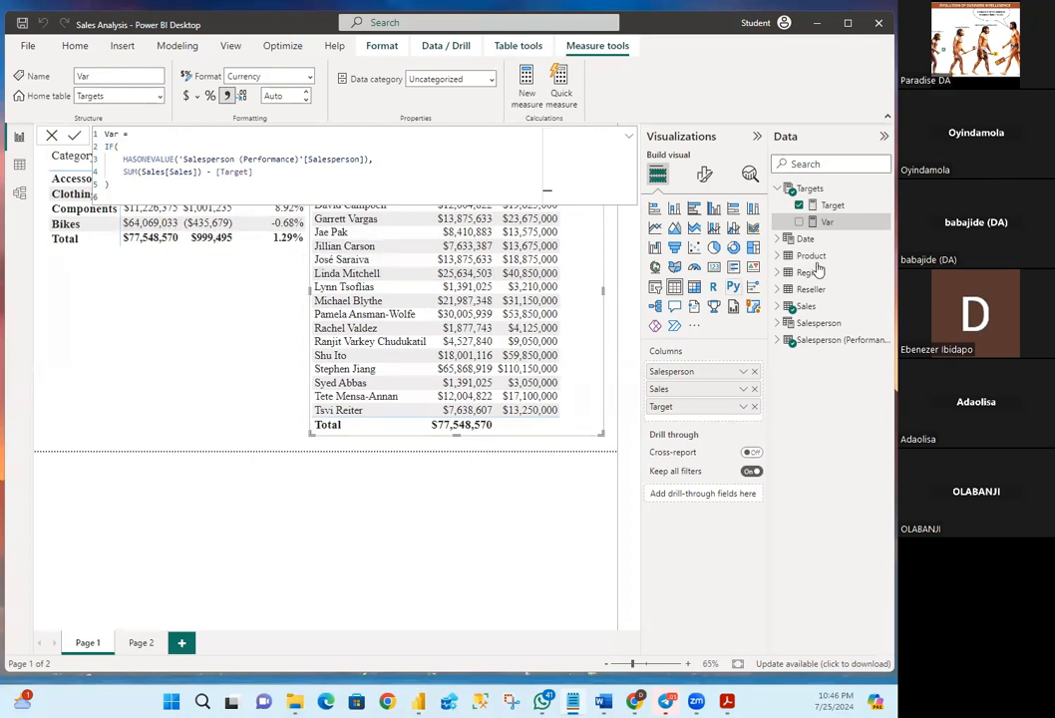
Create a new measure in the Targets table: Variance Margin = DIVIDE([Variance], [Target])
{"action": "right_click", "coordinate": [808, 190]}
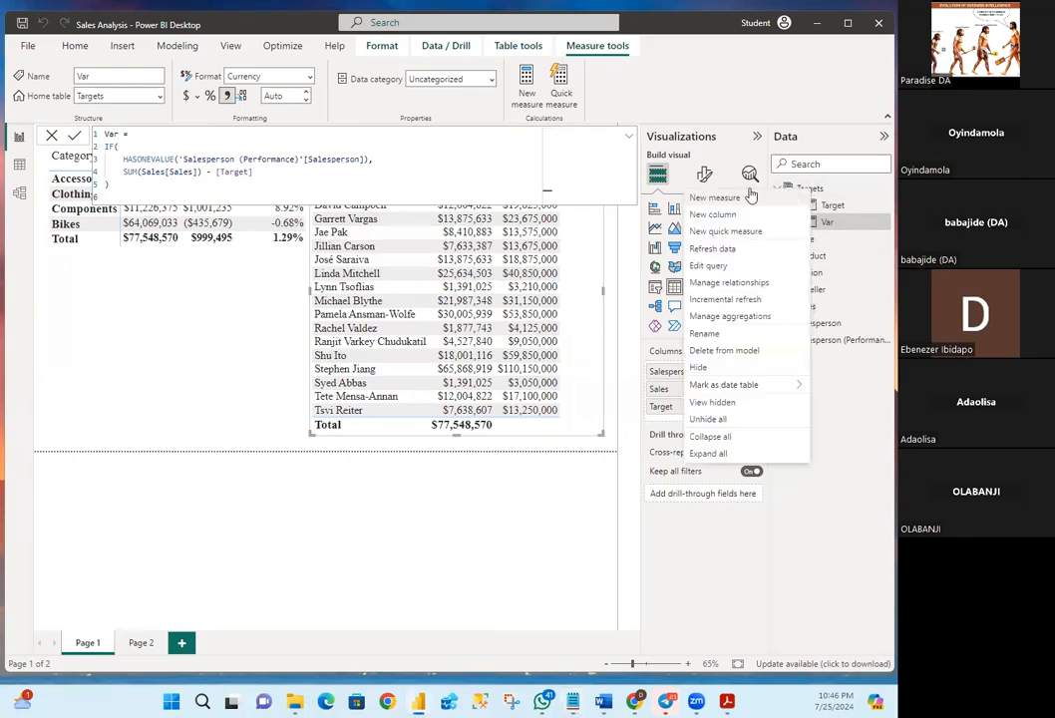
{"action": "key", "text": "Escape"}
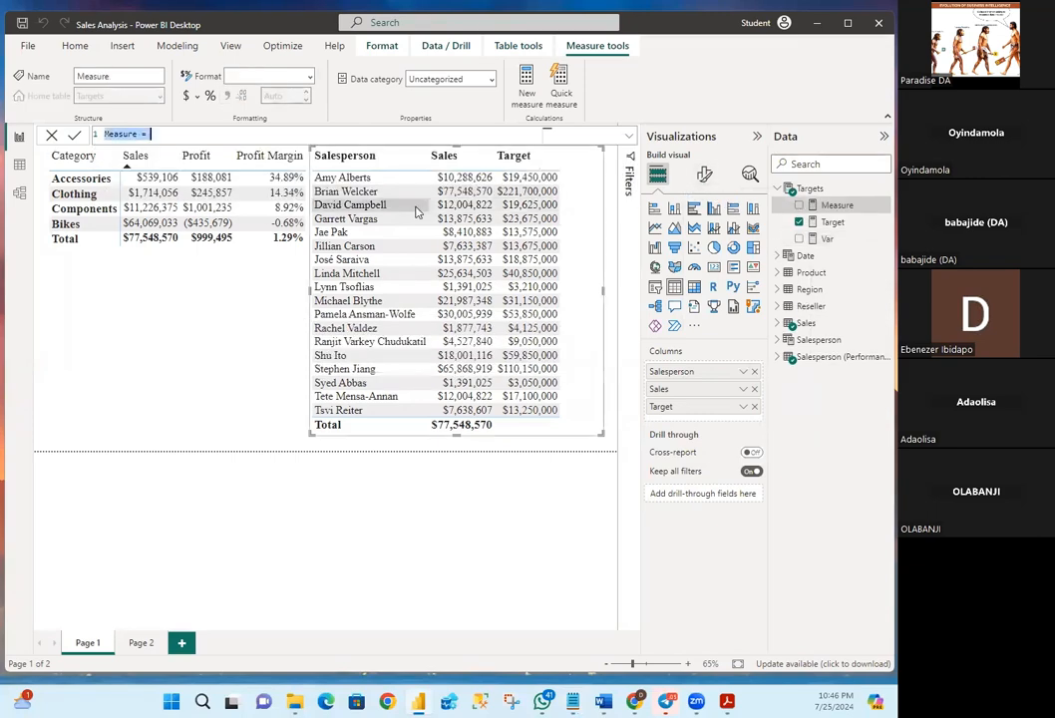
{"action": "left_click", "coordinate": [417, 211]}
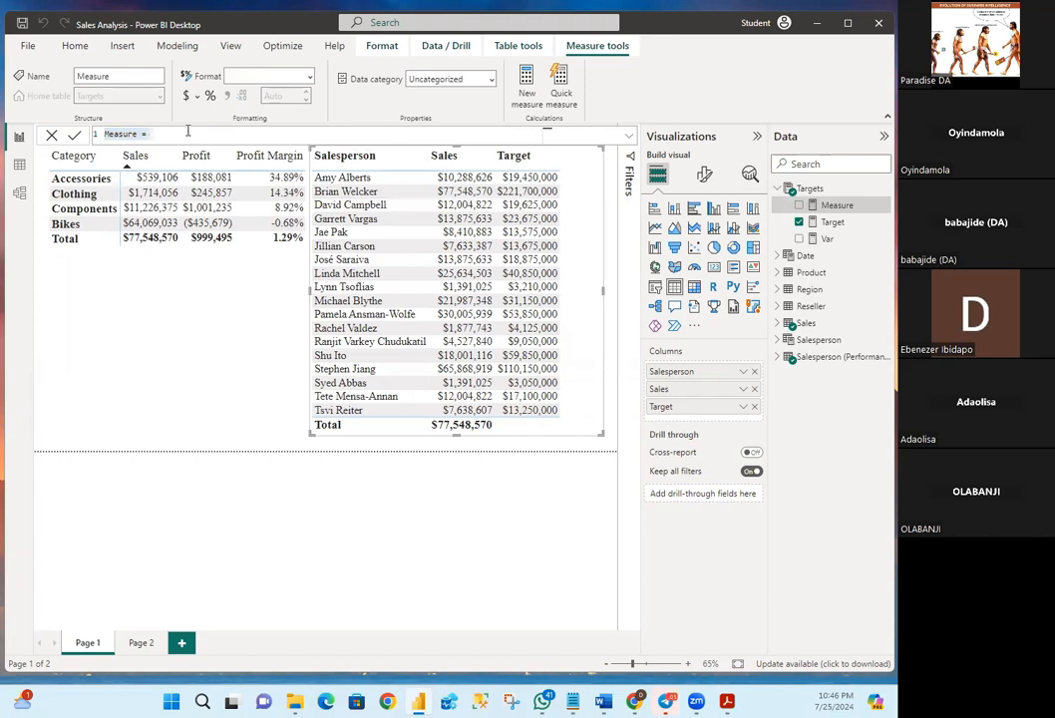
{"action": "type", "text": "Variance Margin = DIVIDE([Variance], [Target])"}
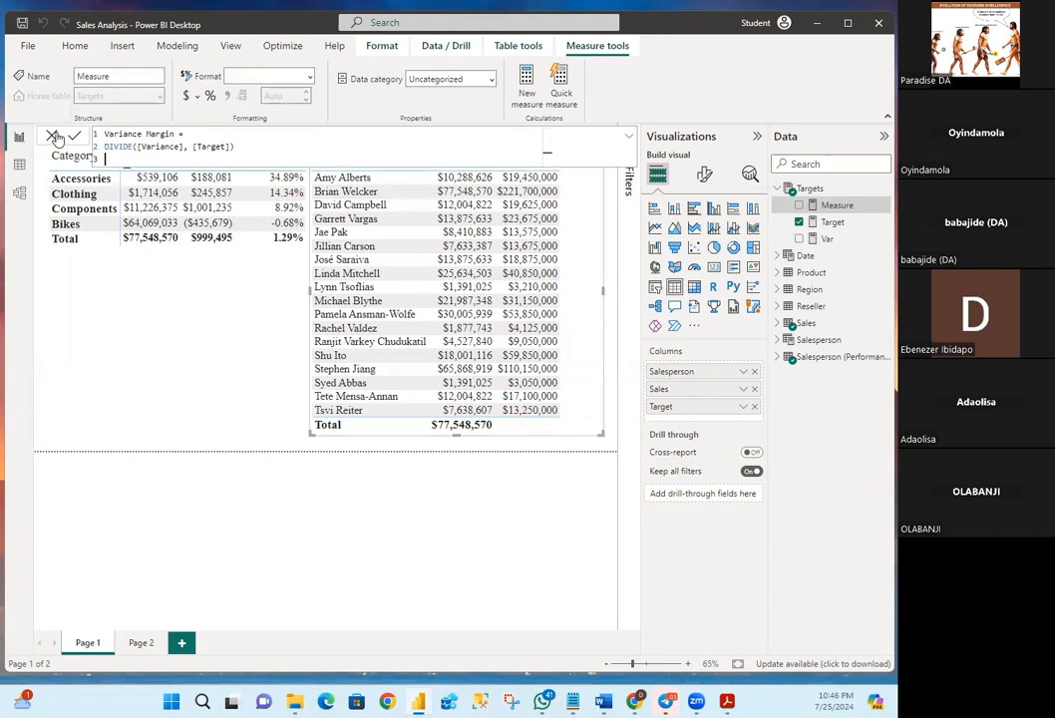
{"action": "key", "text": "BackSpace"}
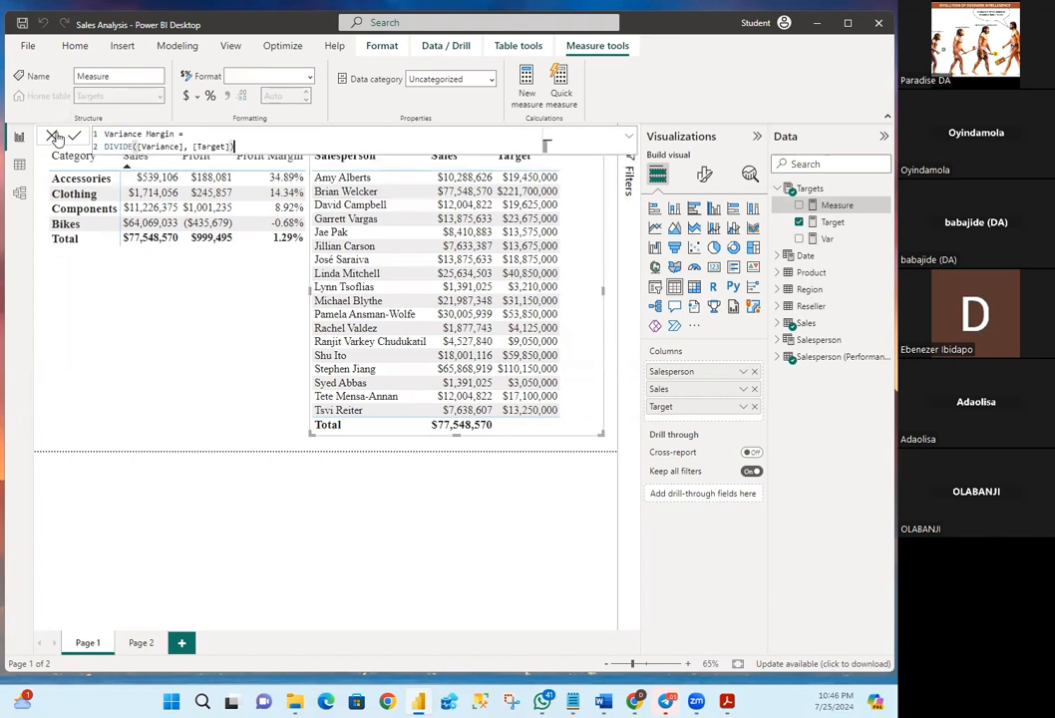
Shorten the new measure's name in its formula to Var Mar and commit the formula
{"action": "left_click", "coordinate": [137, 134]}
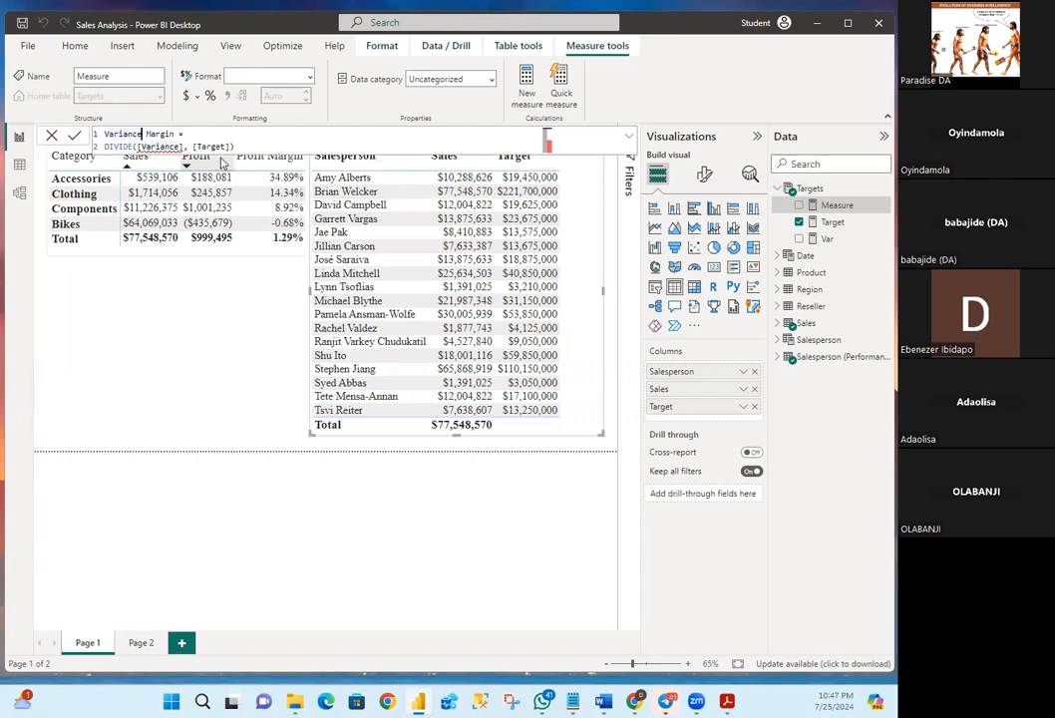
{"action": "key", "text": "BackSpace"}
{"action": "key", "text": "BackSpace"}
{"action": "key", "text": "BackSpace"}
{"action": "key", "text": "BackSpace"}
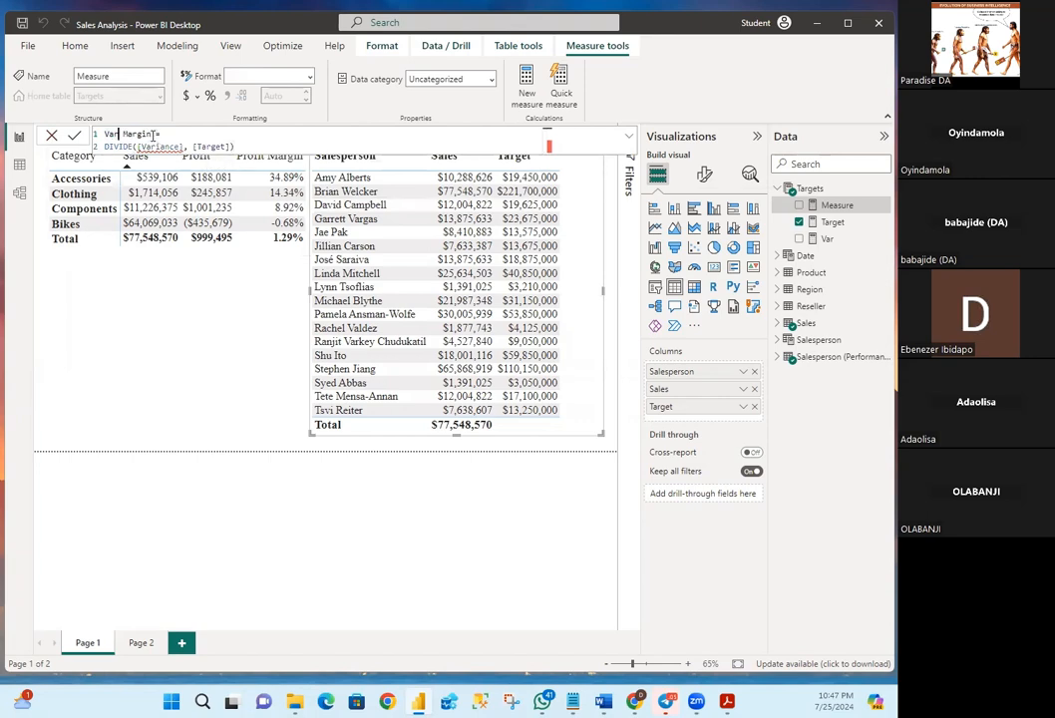
{"action": "key", "text": "BackSpace"}
{"action": "key", "text": "BackSpace"}
{"action": "key", "text": "BackSpace"}
{"action": "left_click", "coordinate": [257, 143]}
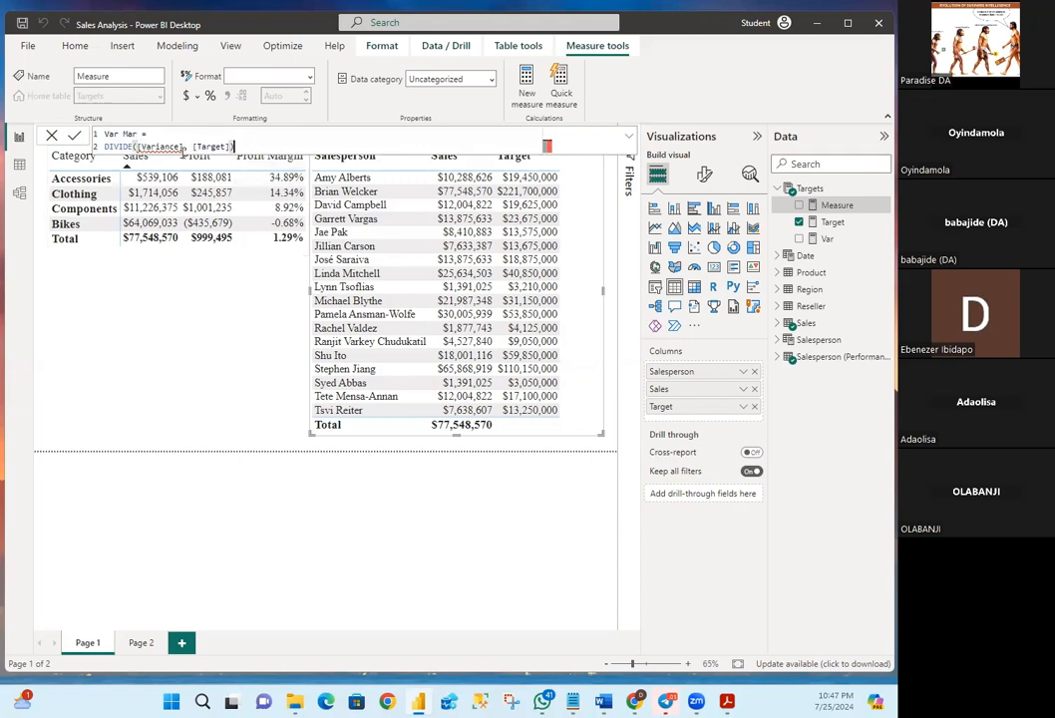
{"action": "mouse_move", "coordinate": [153, 149]}
{"action": "key", "text": "Return"}
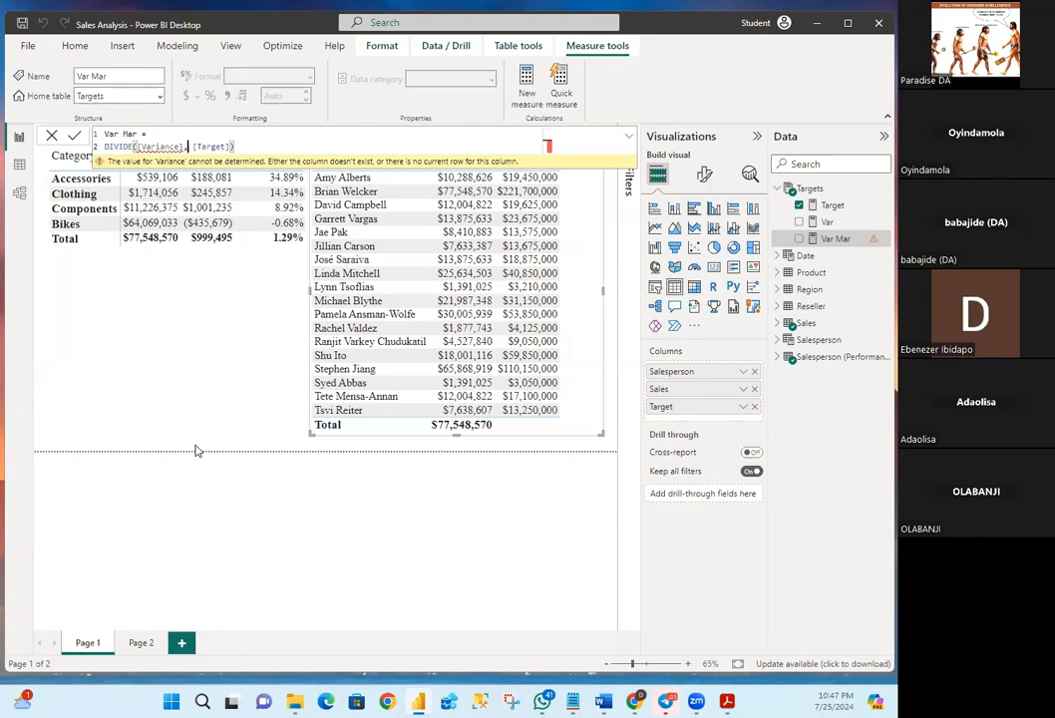
Correct the Var Mar formula to DIVIDE([Var], [Target]), commit it, and check it against the Var measure's formula
{"action": "key", "text": "BackSpace"}
{"action": "type", "text": ","}
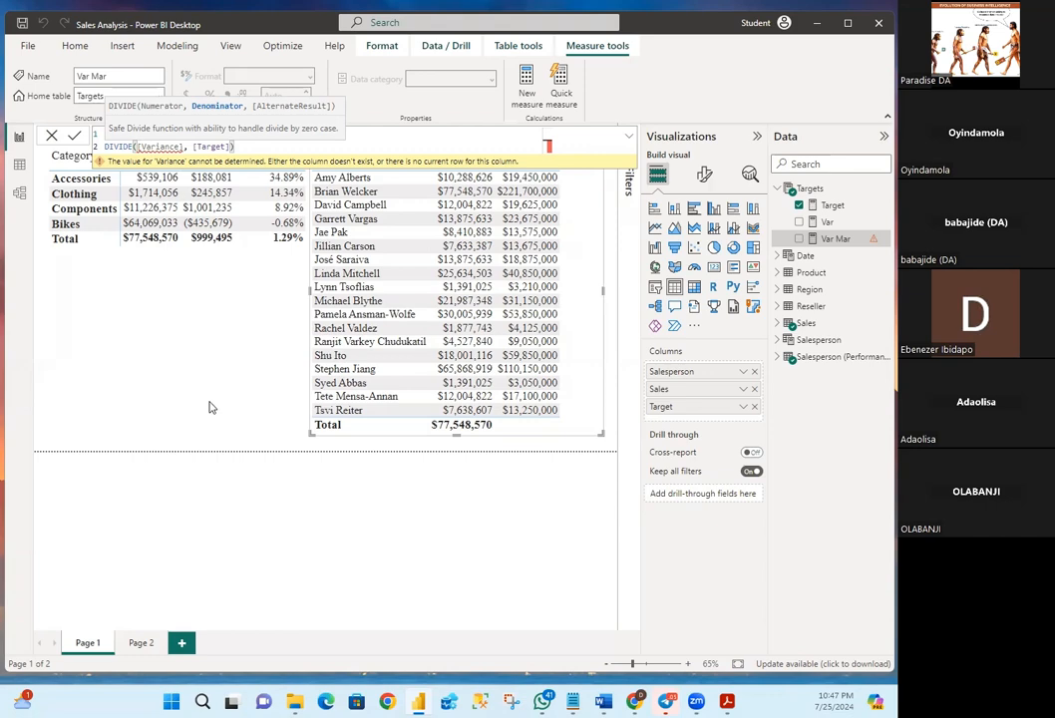
{"action": "mouse_move", "coordinate": [188, 166]}
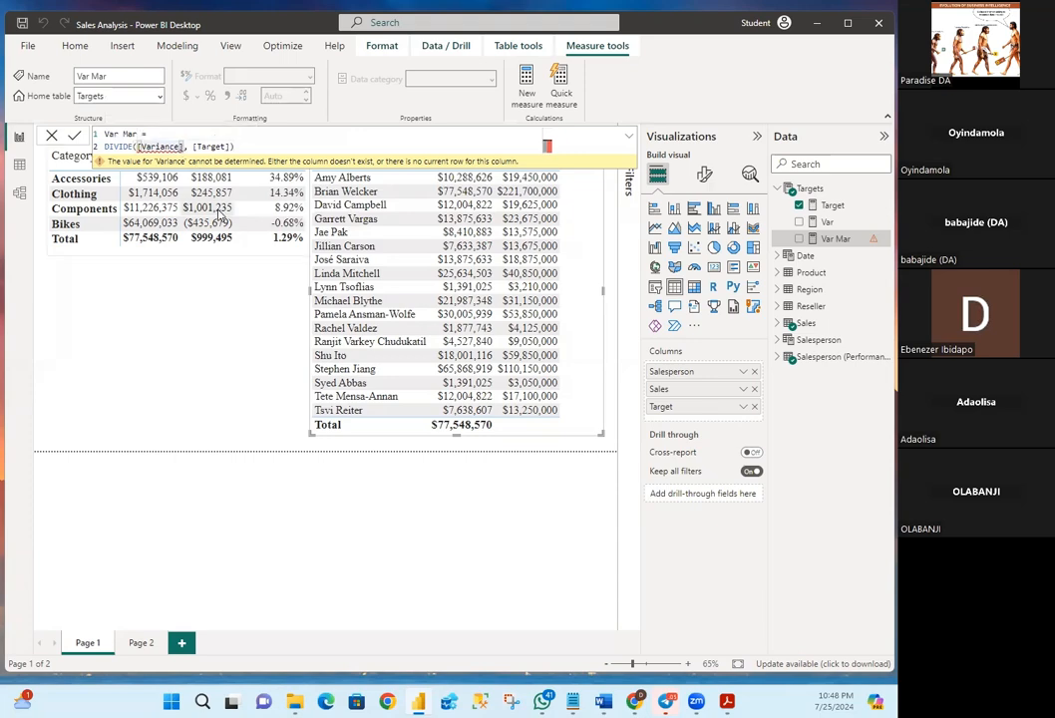
{"action": "key", "text": "BackSpace"}
{"action": "key", "text": "BackSpace"}
{"action": "key", "text": "BackSpace"}
{"action": "key", "text": "BackSpace"}
{"action": "key", "text": "BackSpace"}
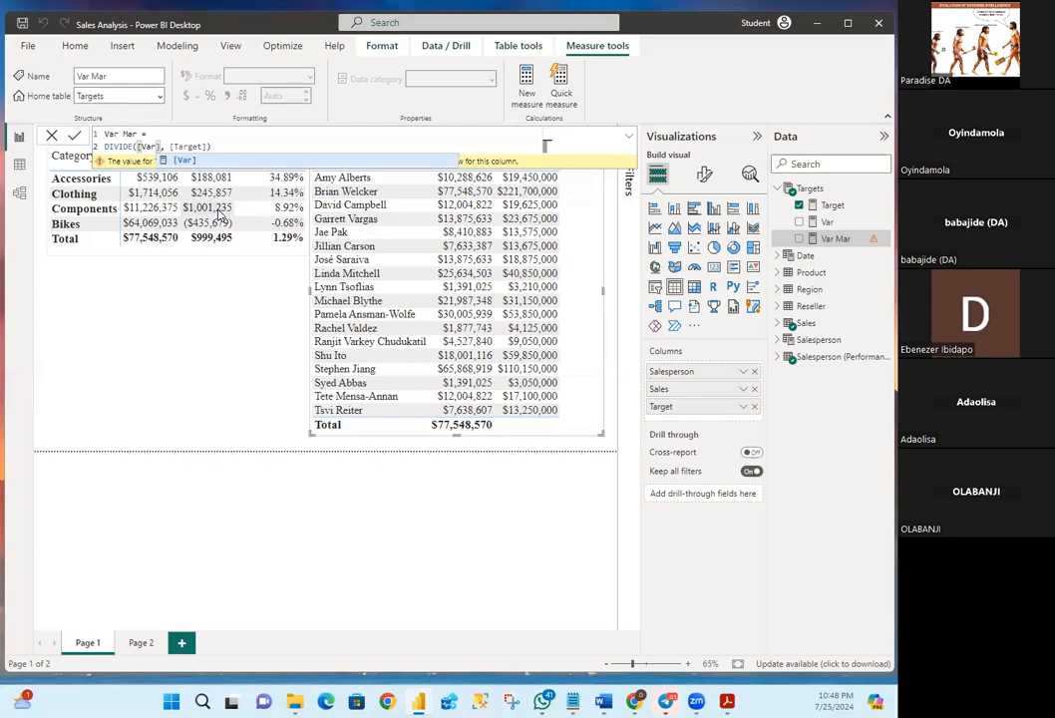
{"action": "key", "text": "Tab"}
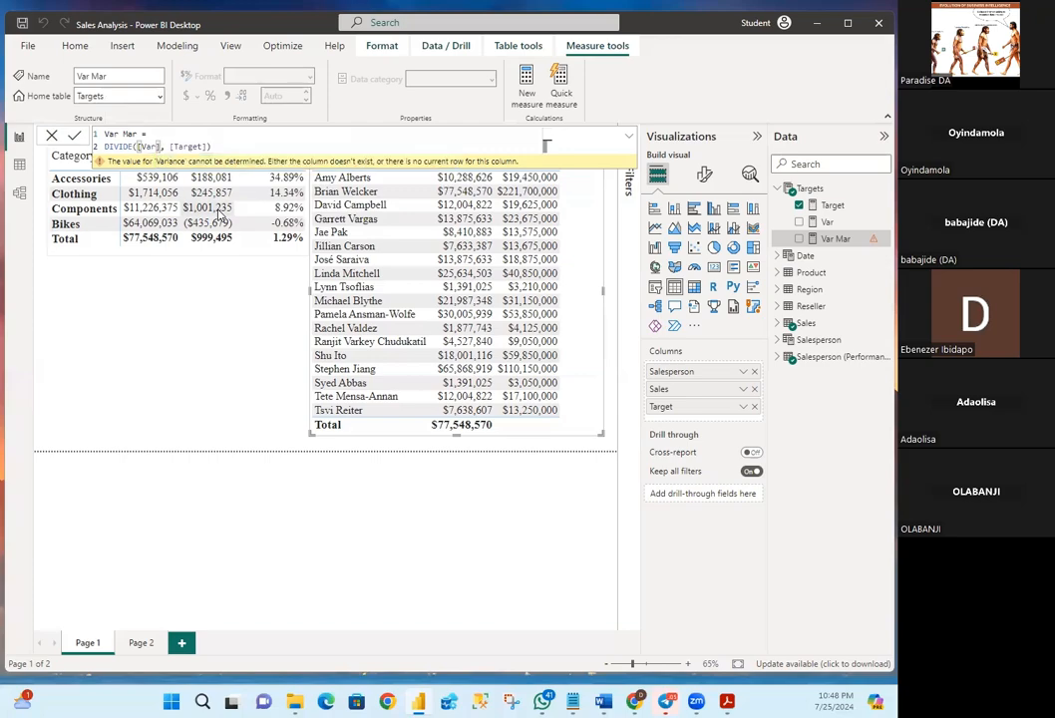
{"action": "left_click", "coordinate": [252, 145]}
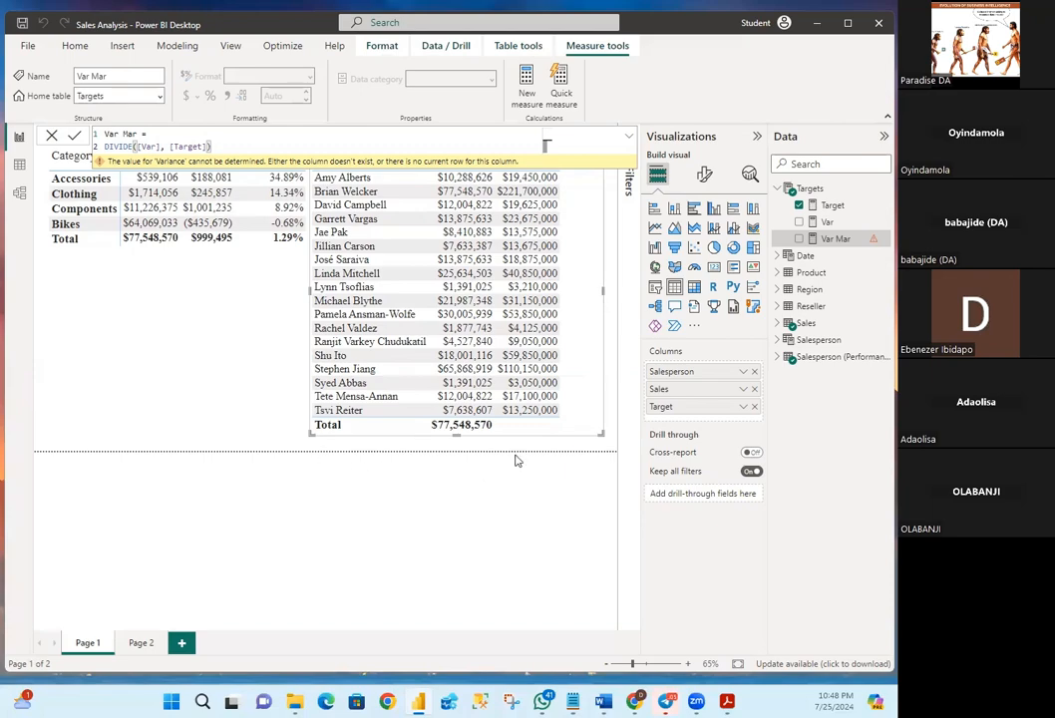
{"action": "left_click", "coordinate": [830, 223]}
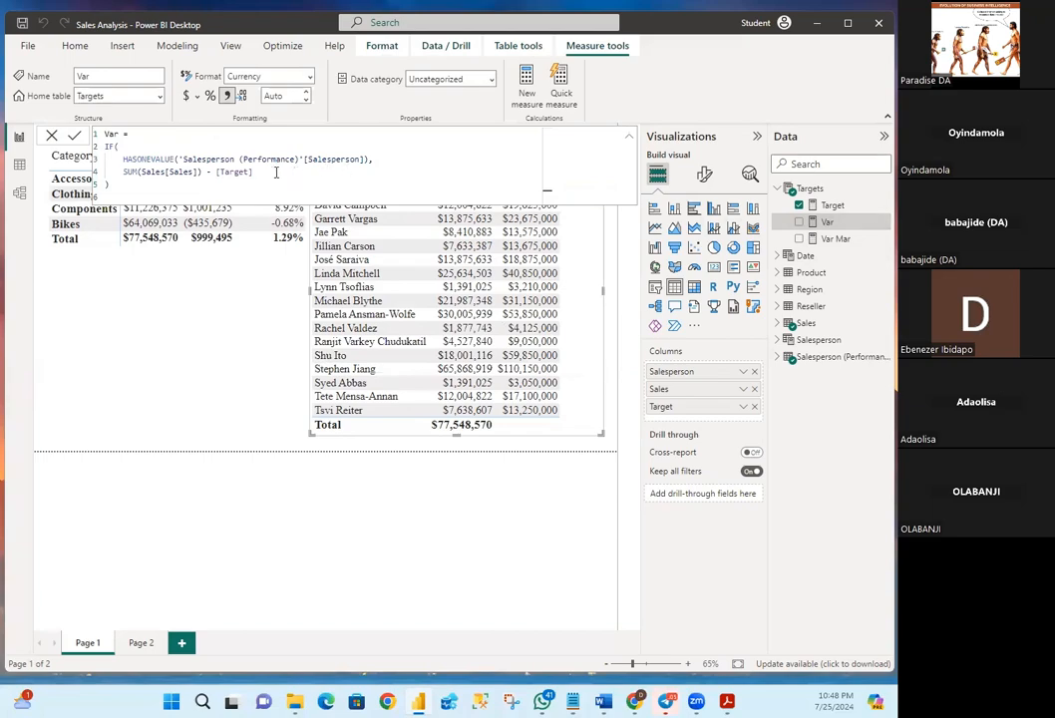
{"action": "left_click", "coordinate": [836, 238]}
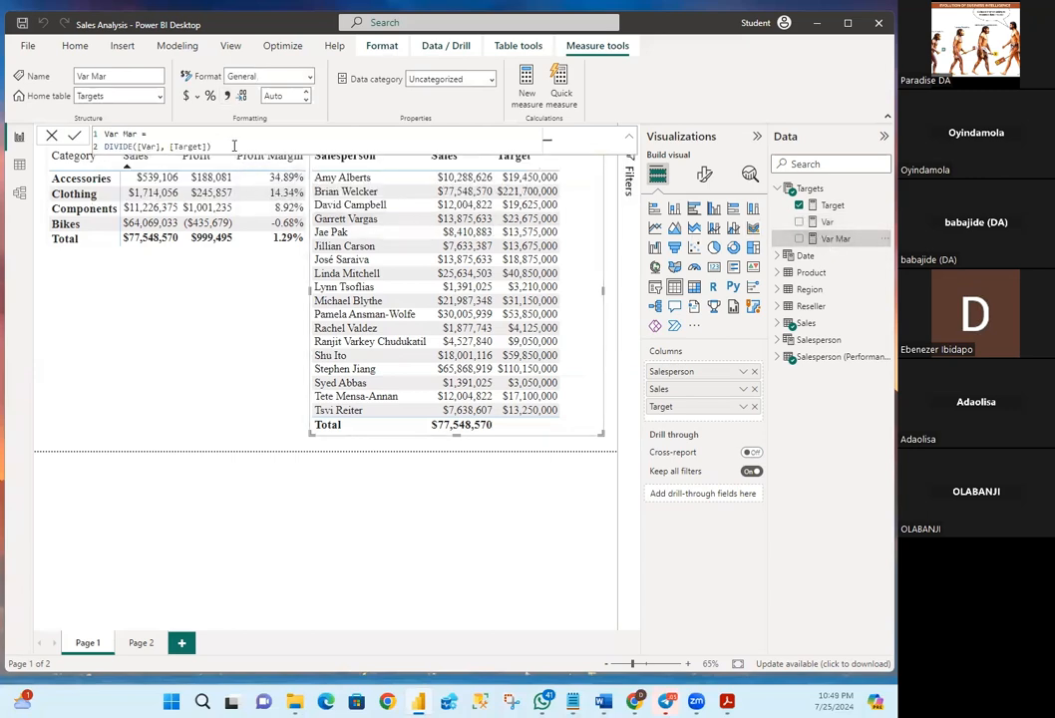
{"action": "left_click", "coordinate": [235, 145]}
{"action": "key", "text": "Up"}
Set the decimal places of the Var measure to 0
{"action": "left_click", "coordinate": [828, 223]}
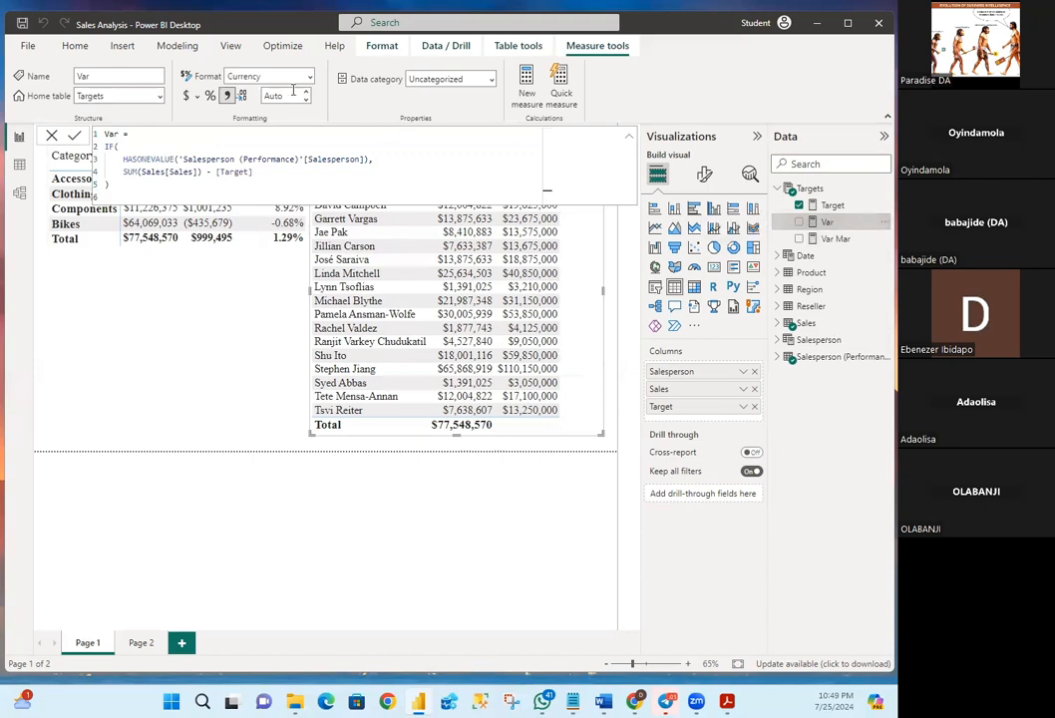
{"action": "type", "text": "0"}
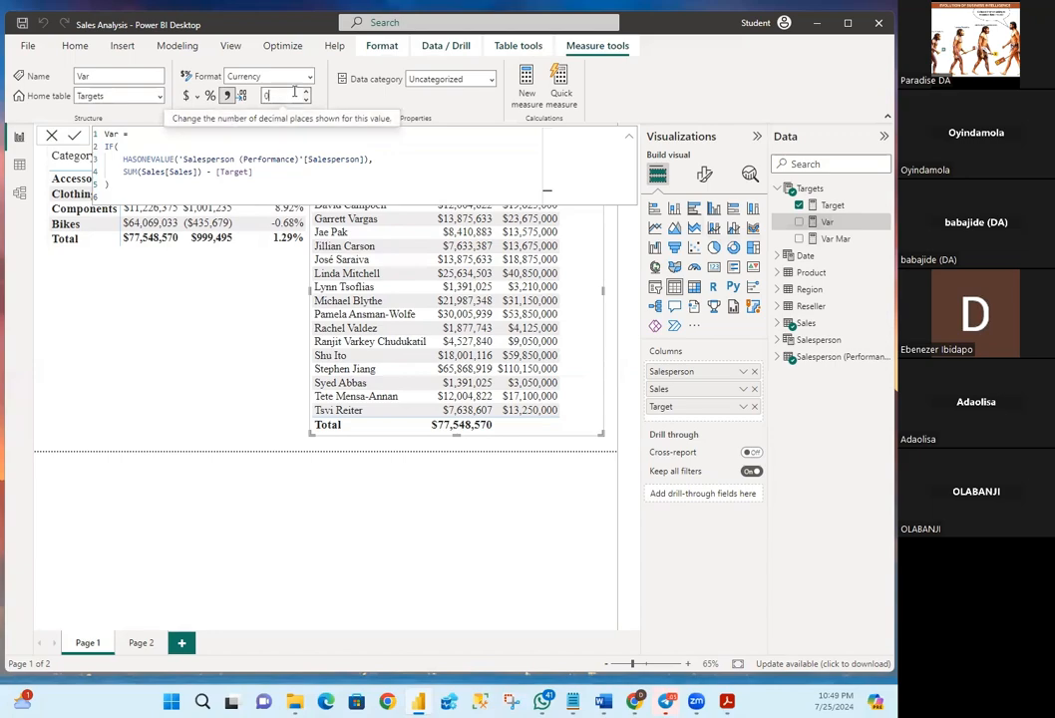
{"action": "key", "text": "Return"}
{"action": "left_click", "coordinate": [305, 92]}
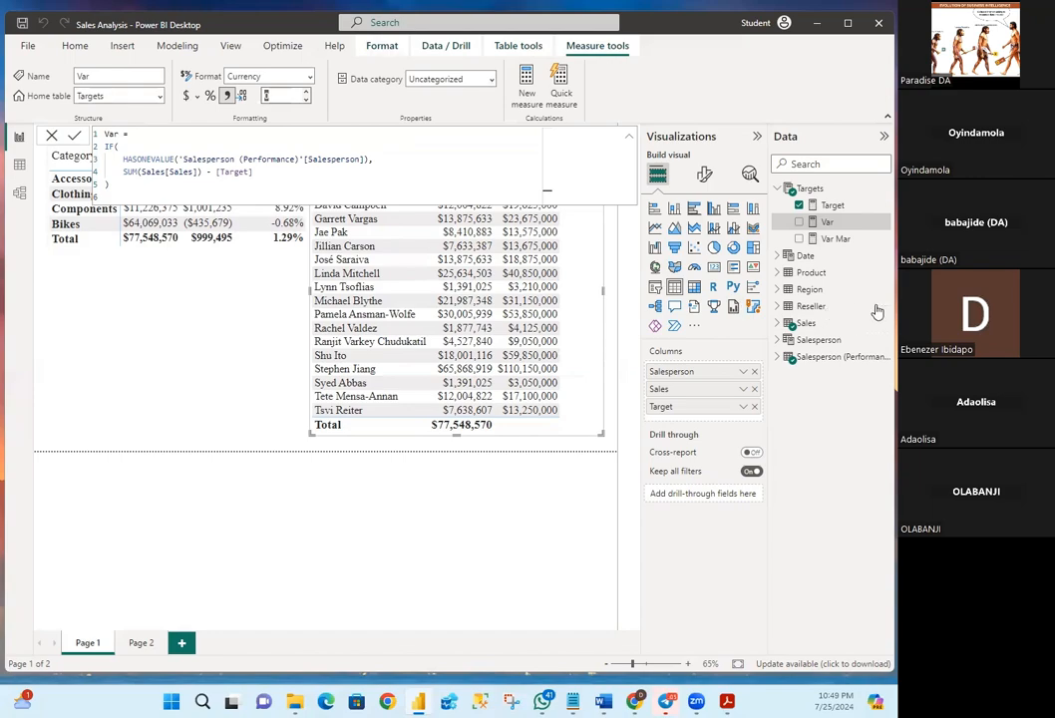
Format the Var Mar measure as Percentage and deselect the salesperson table visual
{"action": "left_click", "coordinate": [836, 239]}
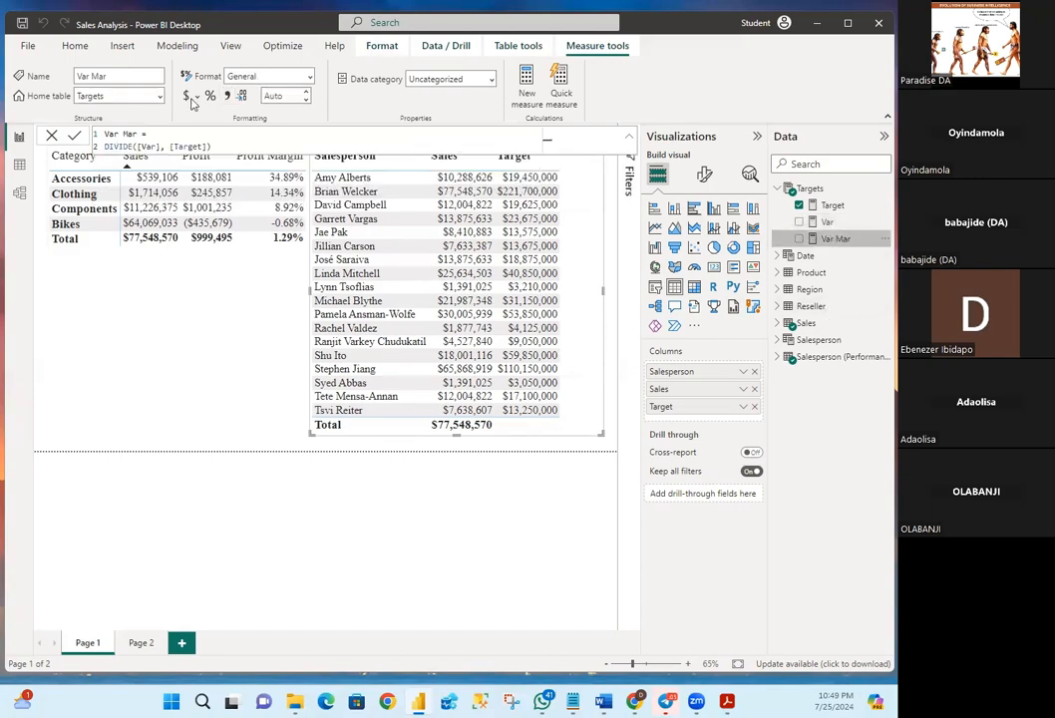
{"action": "left_click", "coordinate": [262, 77]}
{"action": "left_click", "coordinate": [310, 77]}
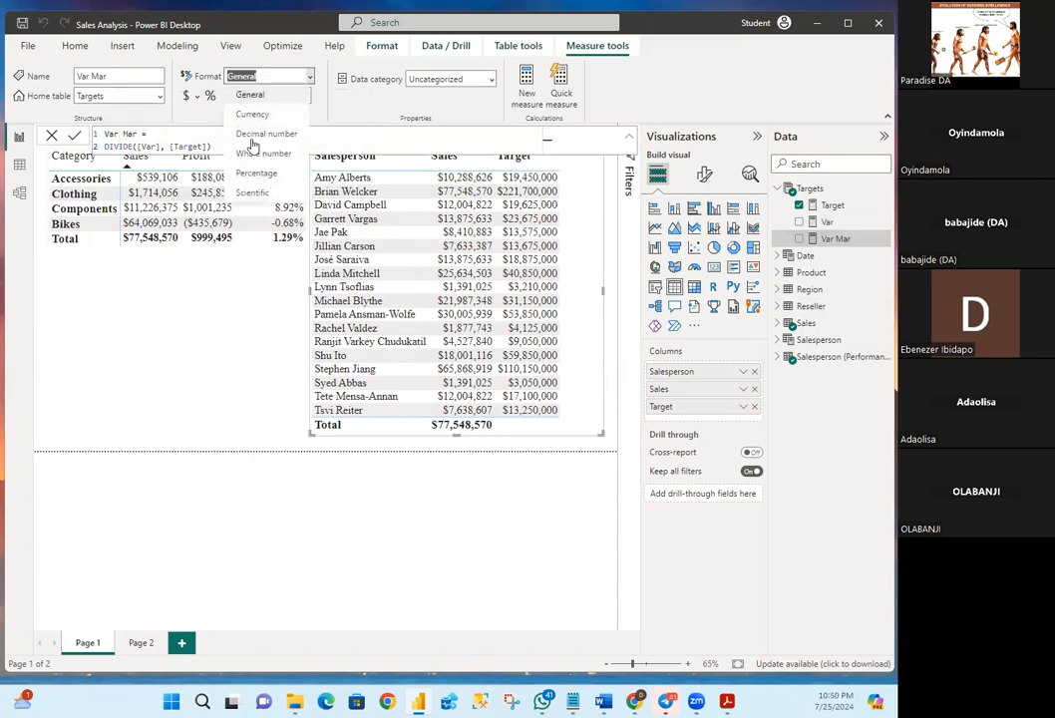
{"action": "left_click", "coordinate": [249, 174]}
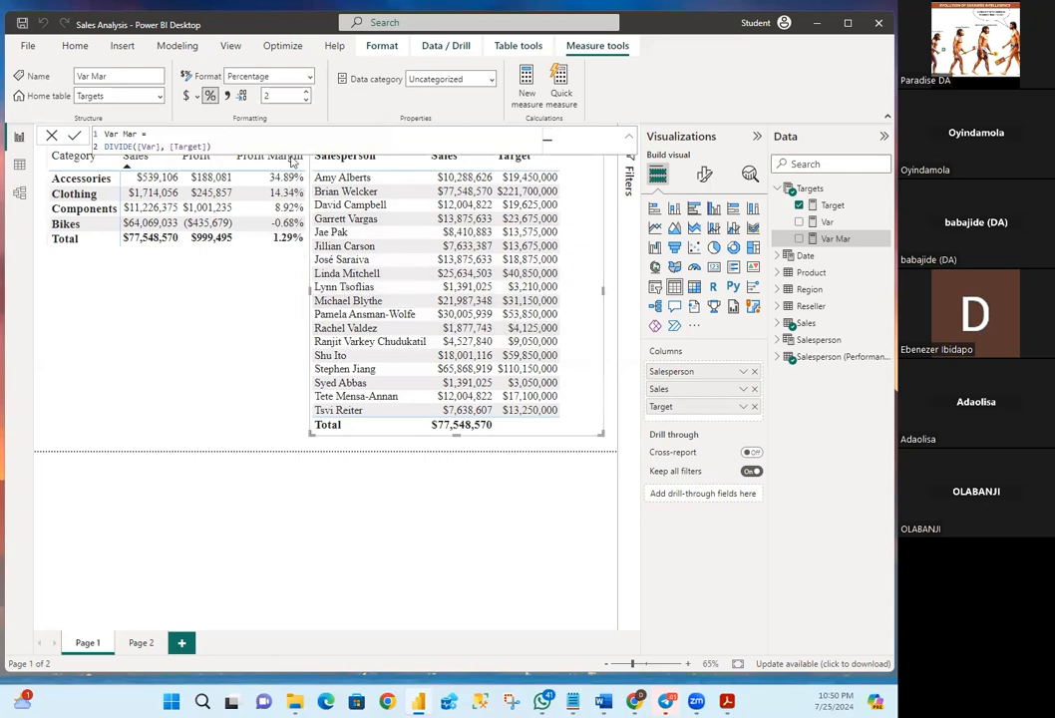
{"action": "left_click", "coordinate": [225, 279]}
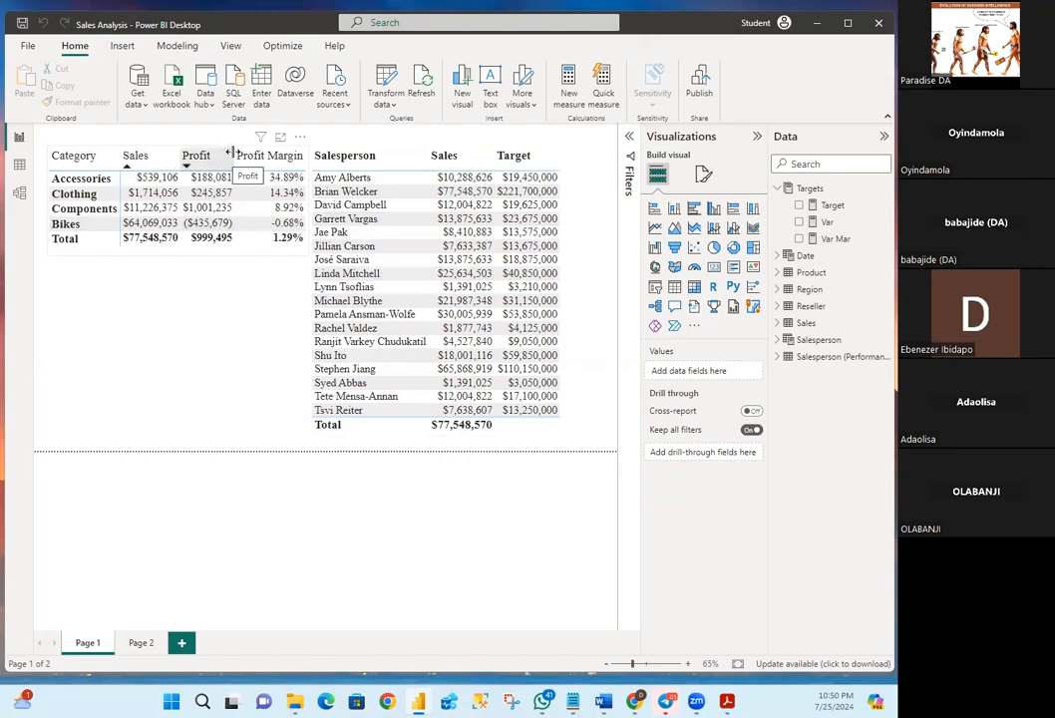
Move the category matrix closer to the page's left edge and sort it by Category in descending order
{"action": "left_click", "coordinate": [195, 137]}
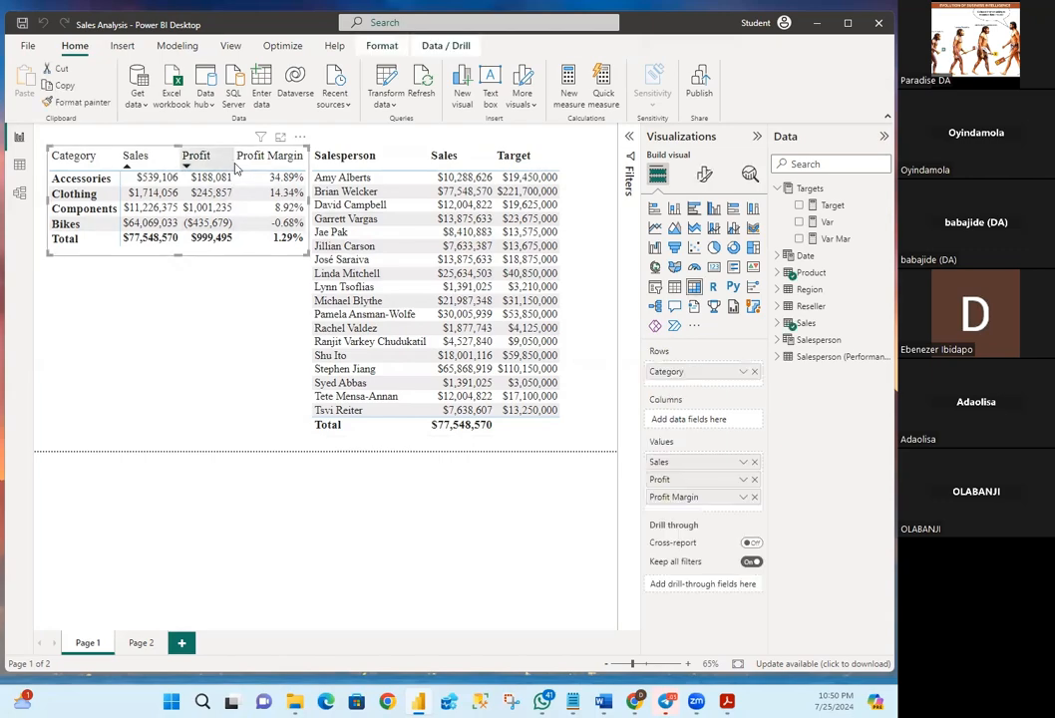
{"action": "left_click", "coordinate": [150, 155]}
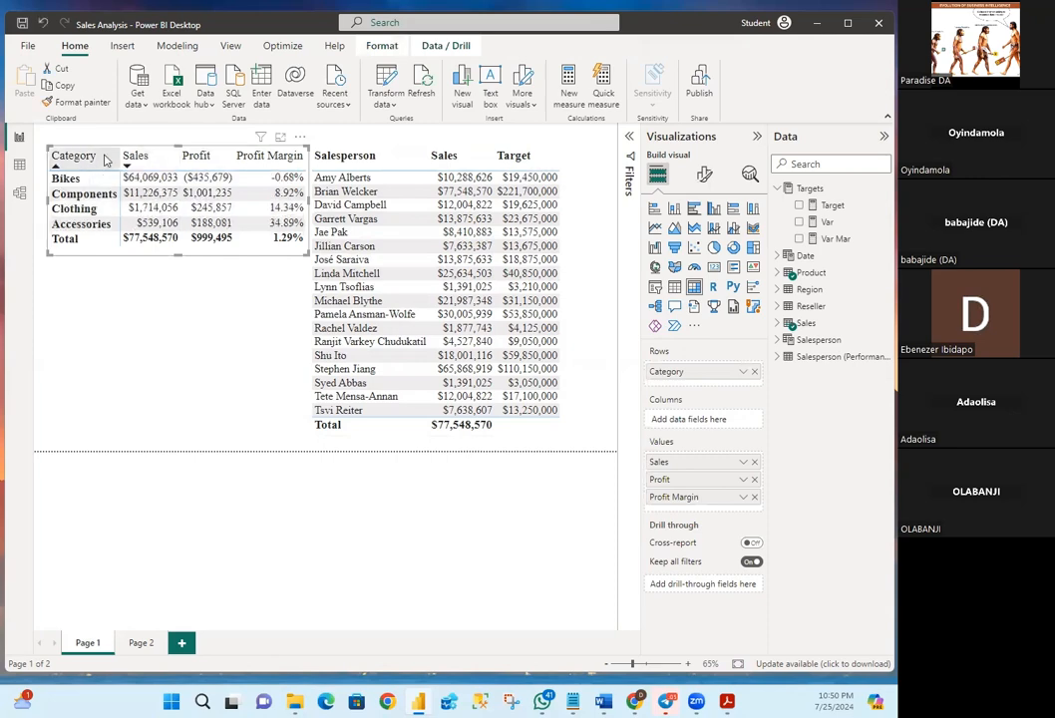
{"action": "left_click", "coordinate": [88, 158]}
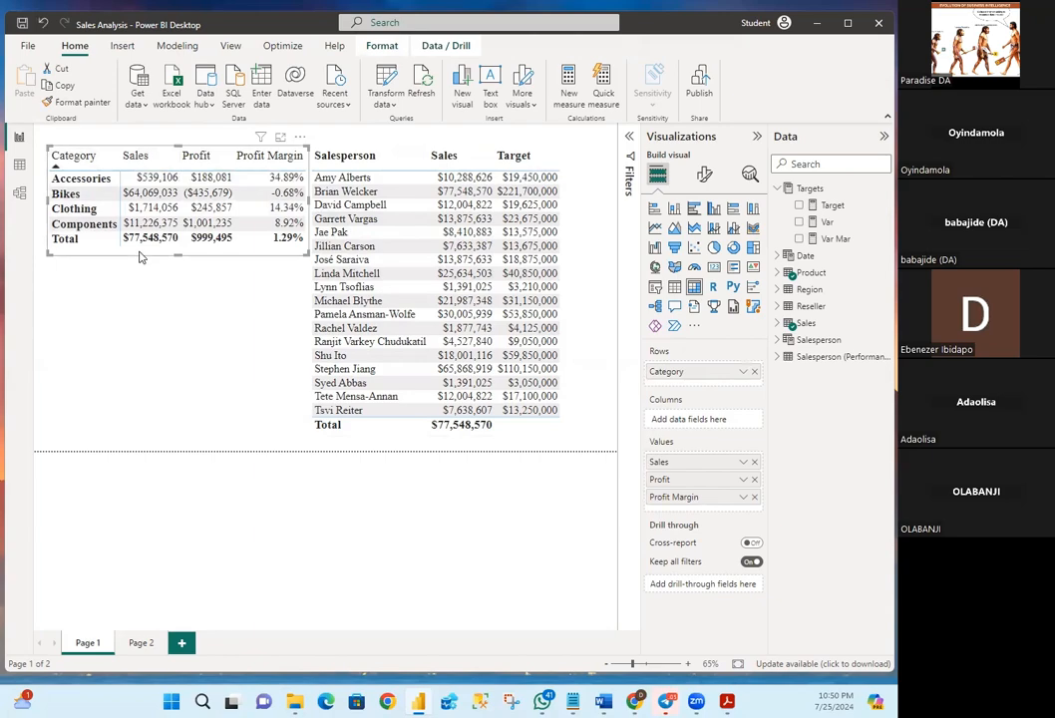
{"action": "left_click_drag", "start_coordinate": [135, 257], "coordinate": [128, 257]}
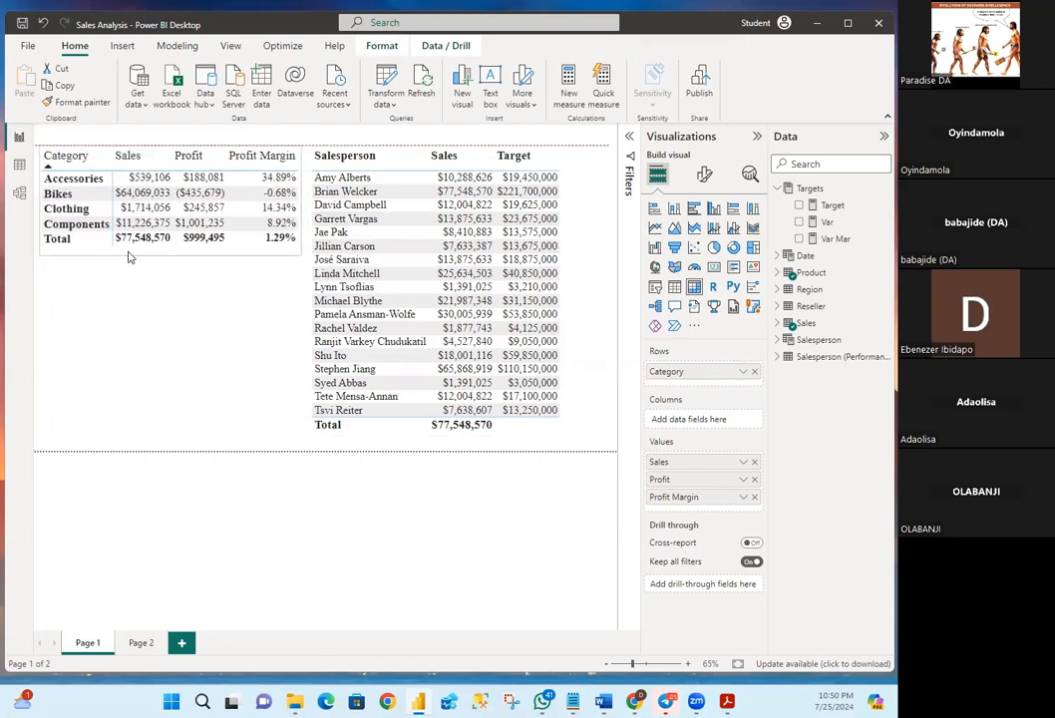
{"action": "left_click", "coordinate": [43, 166]}
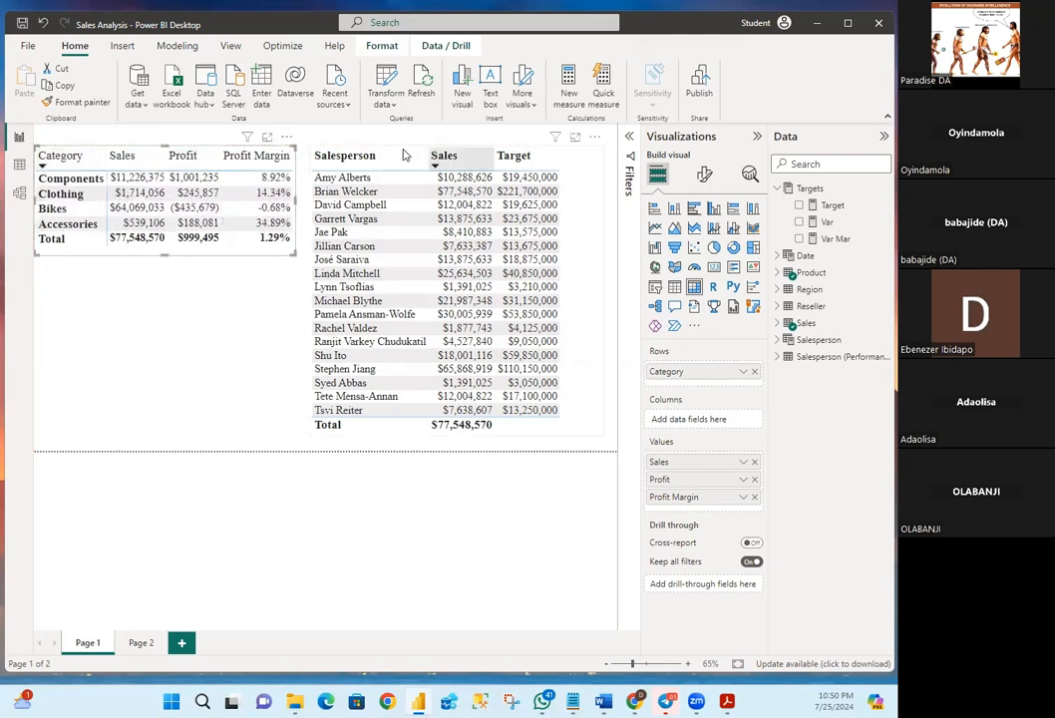
Shift the salesperson table visual toward the category matrix, widen it almost to the page edge, and add the Var measure
{"action": "left_click_drag", "start_coordinate": [400, 154], "coordinate": [376, 152]}
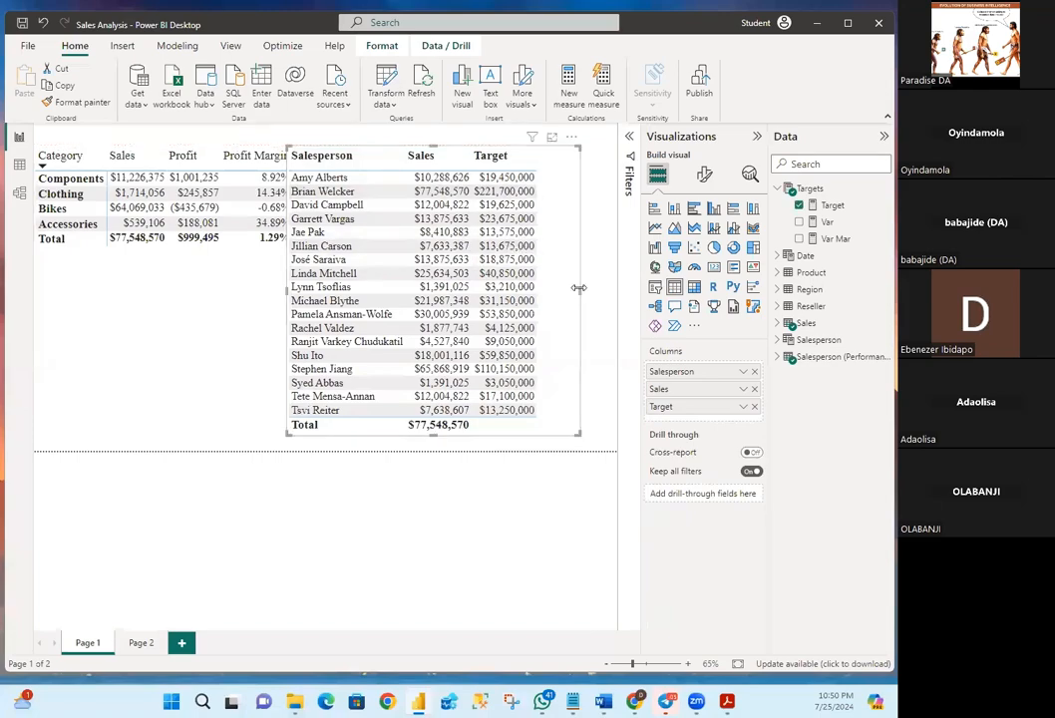
{"action": "left_click_drag", "start_coordinate": [579, 288], "coordinate": [610, 290]}
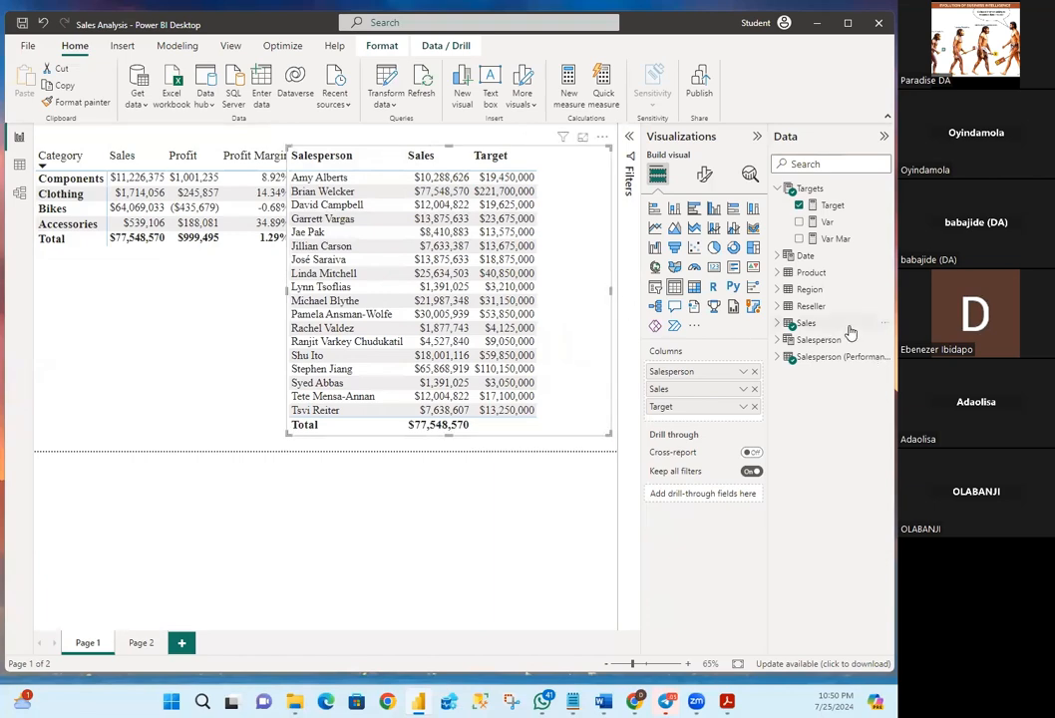
{"action": "left_click", "coordinate": [800, 227]}
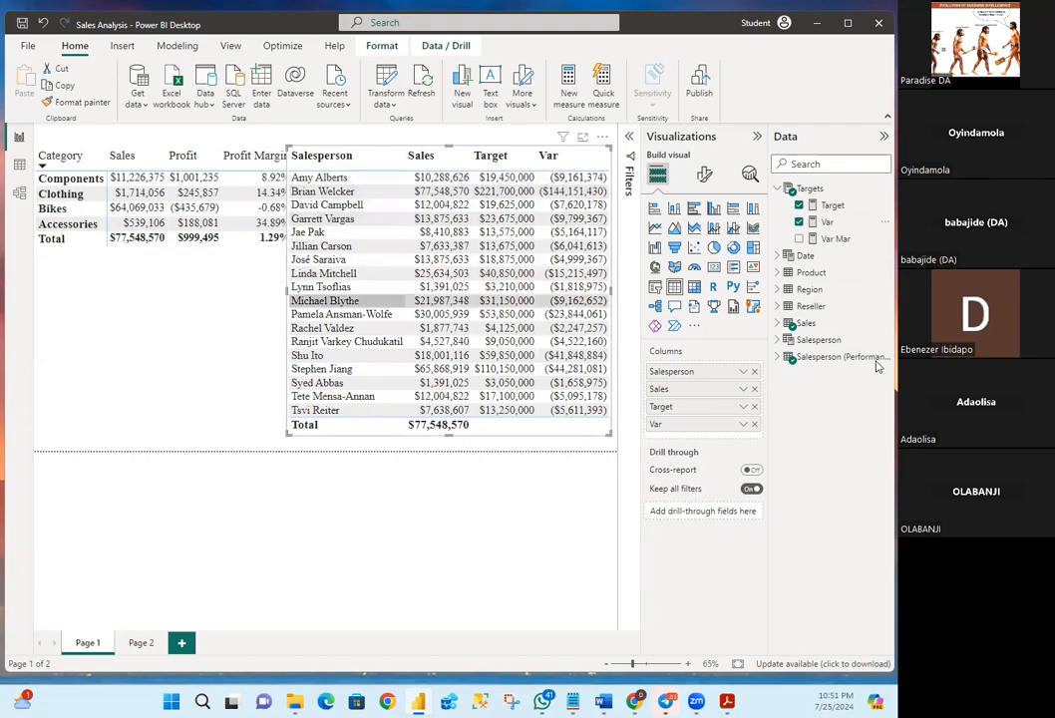
Set the column header font size of the salesperson table visual to 18
{"action": "left_click", "coordinate": [704, 175]}
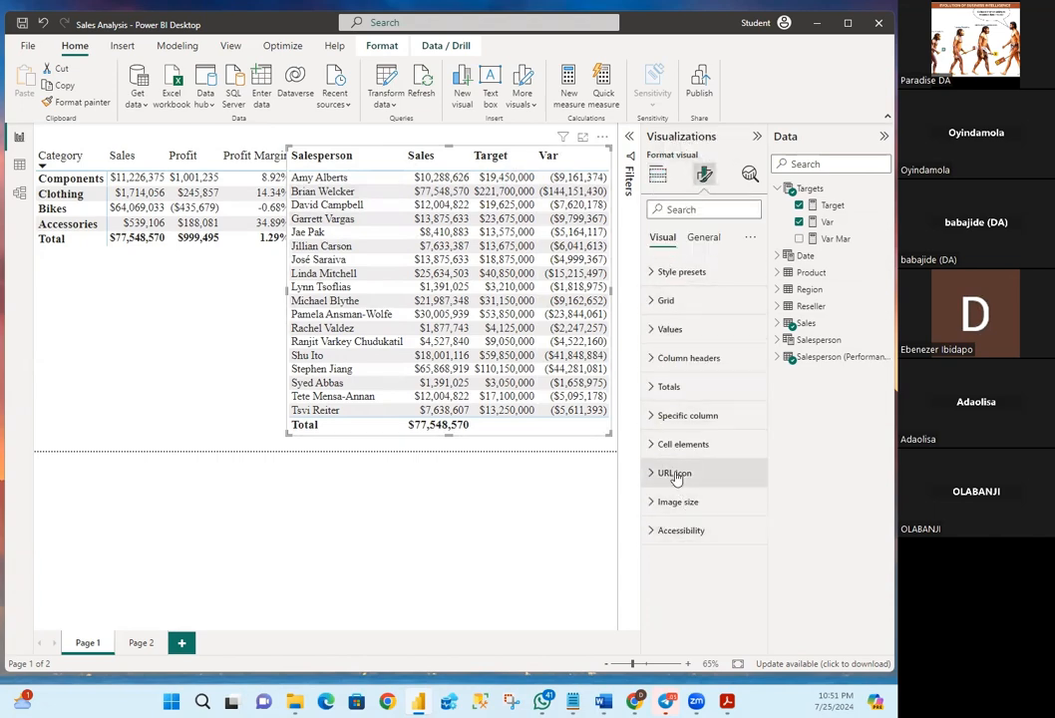
{"action": "left_click", "coordinate": [651, 358]}
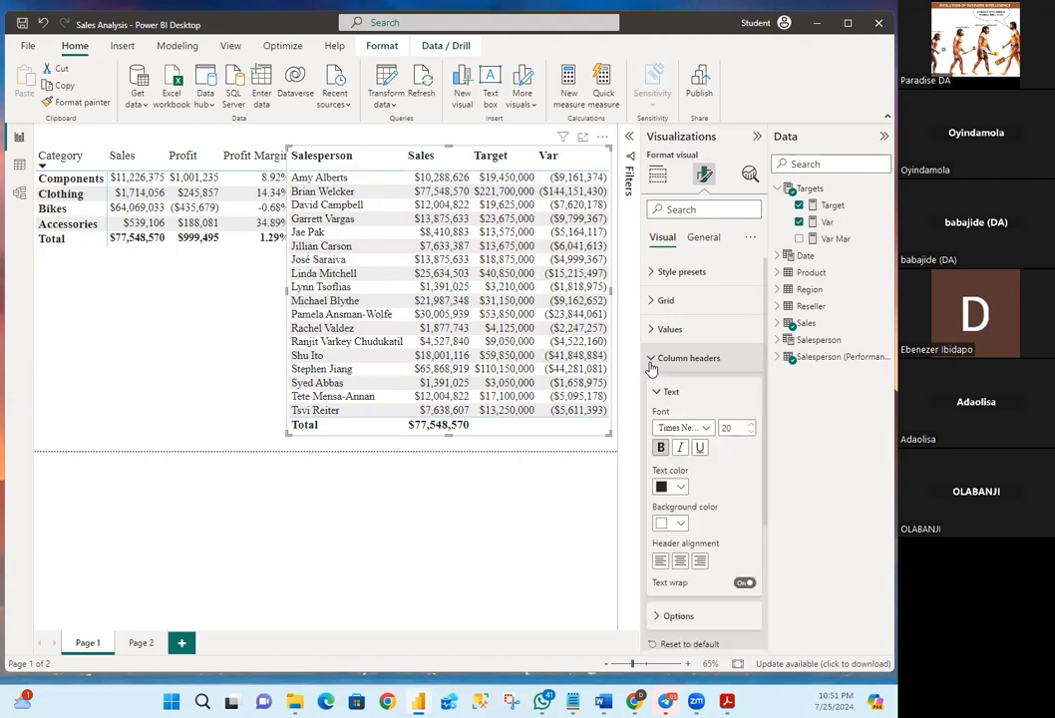
{"action": "double_click", "coordinate": [735, 427]}
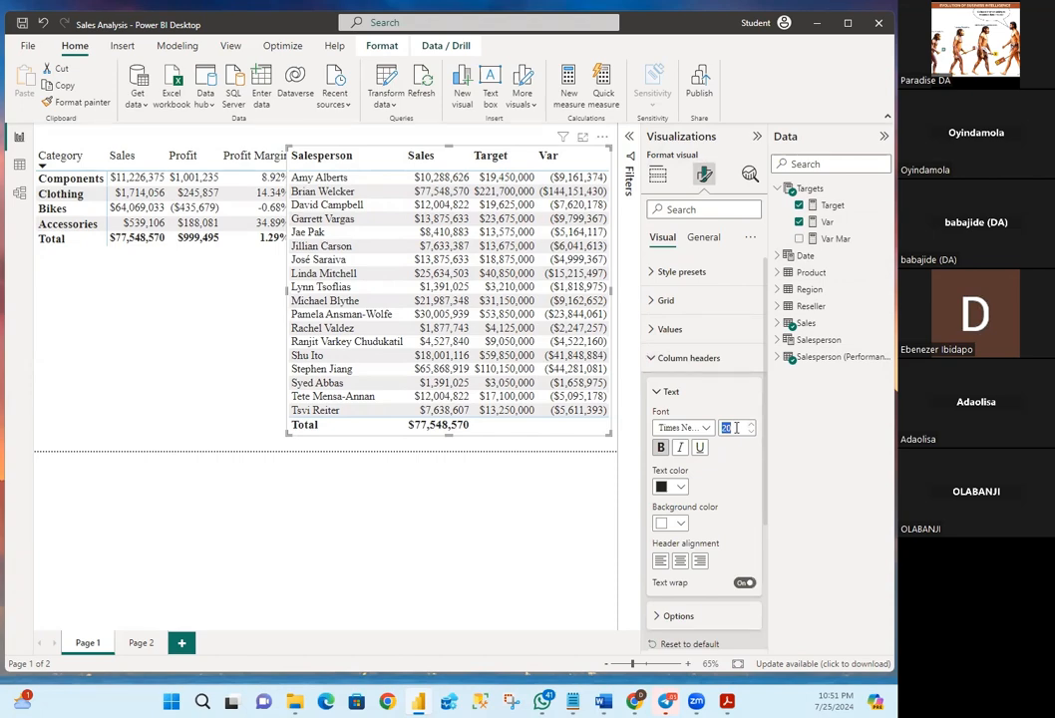
{"action": "type", "text": "18"}
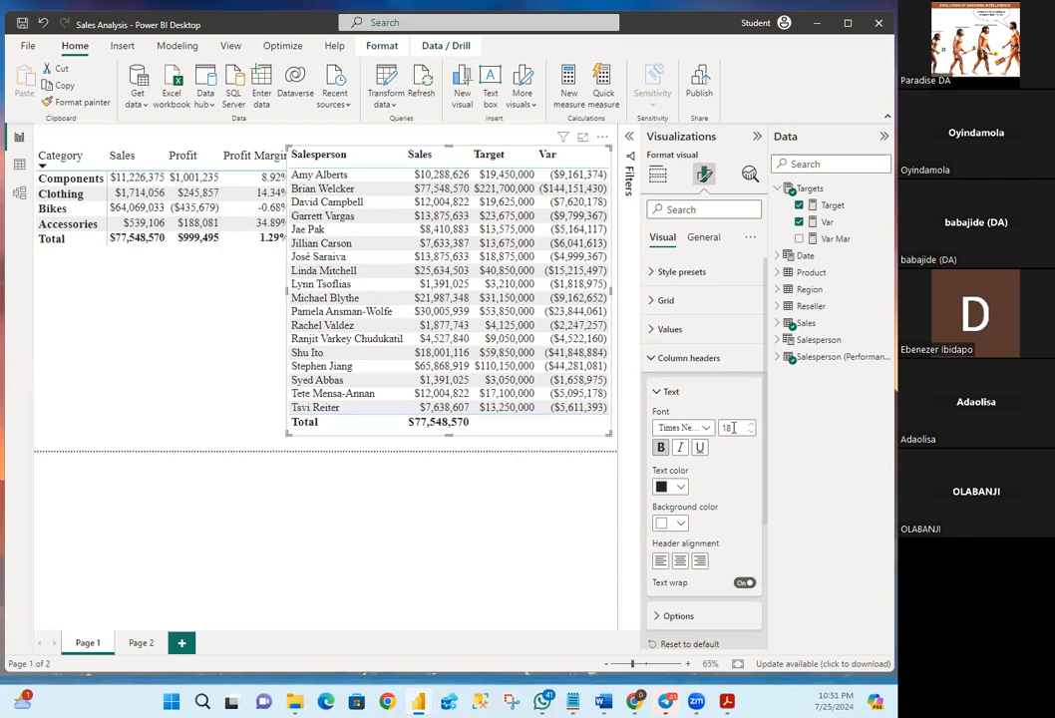
Set the font size of the values in the salesperson table visual to 15
{"action": "left_click", "coordinate": [658, 394]}
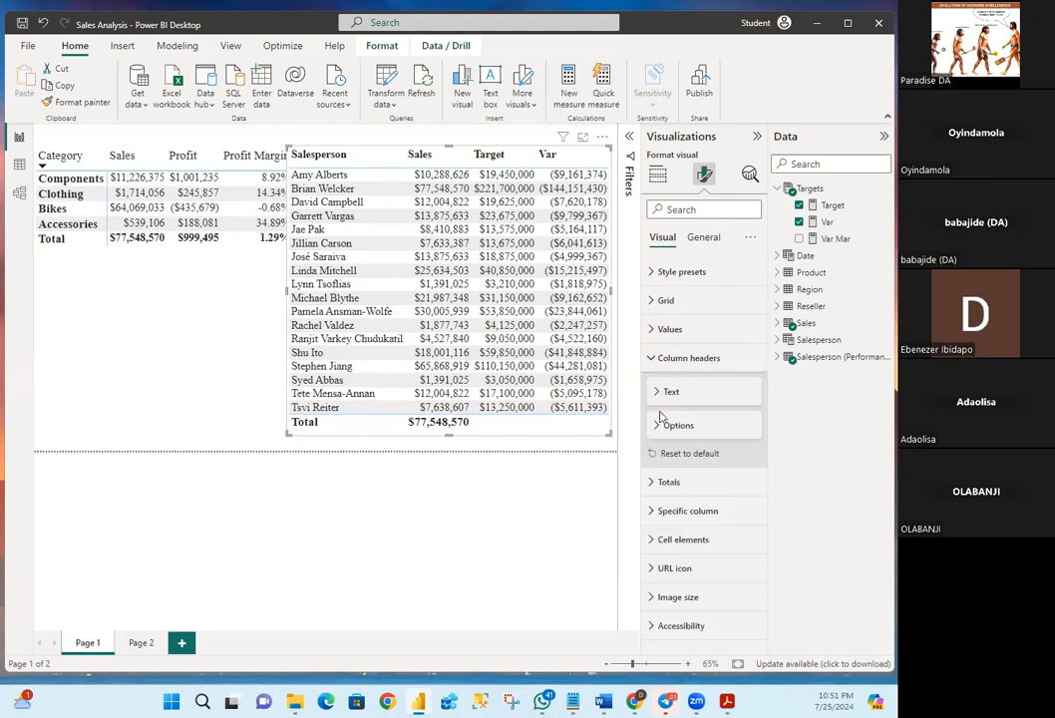
{"action": "left_click", "coordinate": [655, 365]}
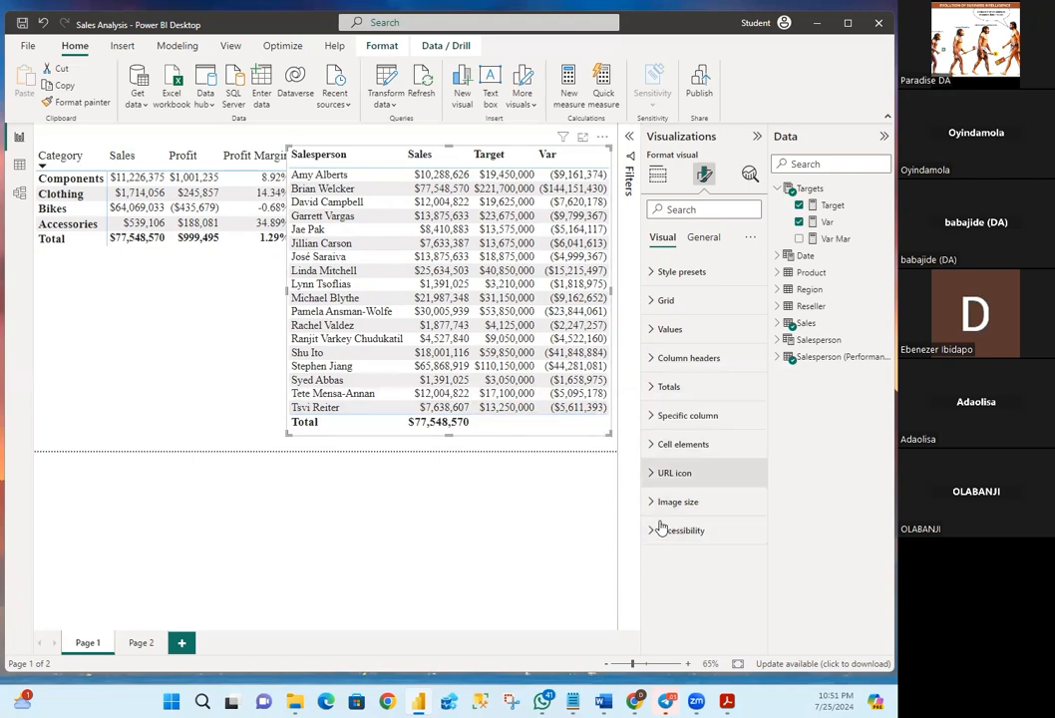
{"action": "left_click", "coordinate": [654, 330]}
{"action": "left_click", "coordinate": [738, 401]}
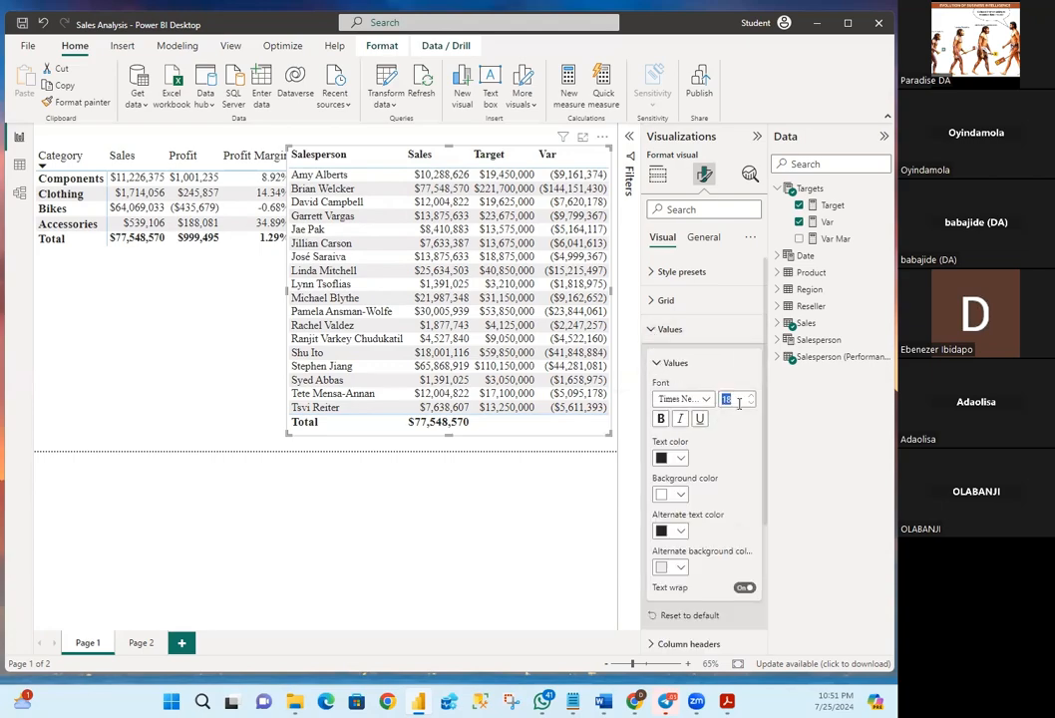
{"action": "type", "text": "15"}
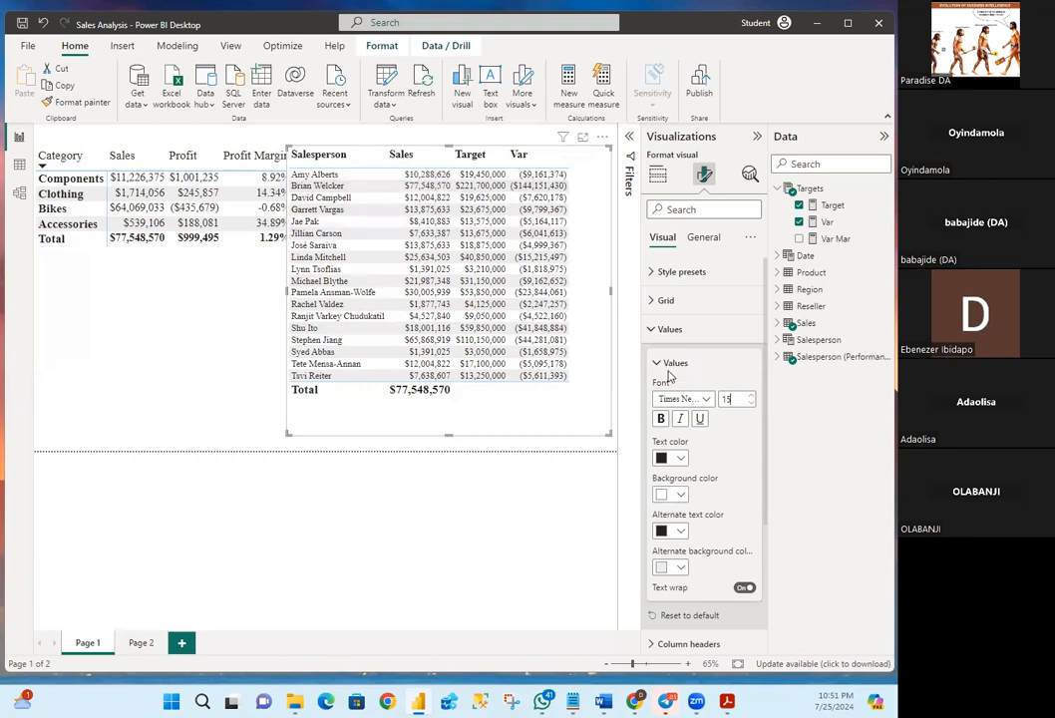
{"action": "left_click", "coordinate": [655, 331]}
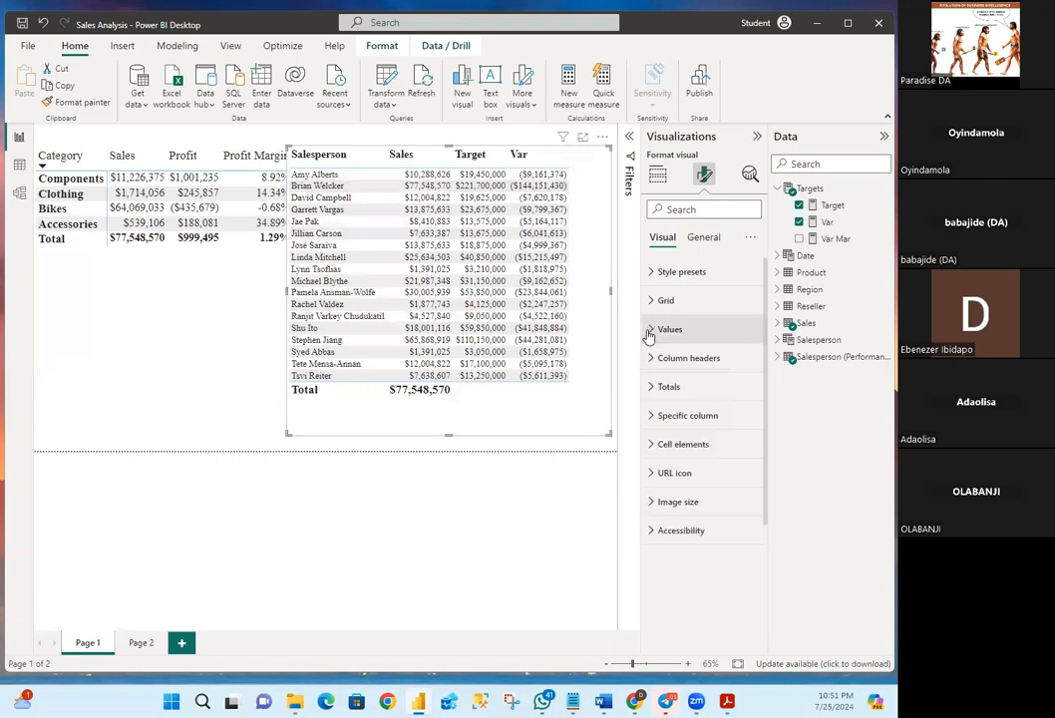
Add the Var Mar measure to the salesperson table visual and view all of its columns
{"action": "left_click", "coordinate": [798, 239]}
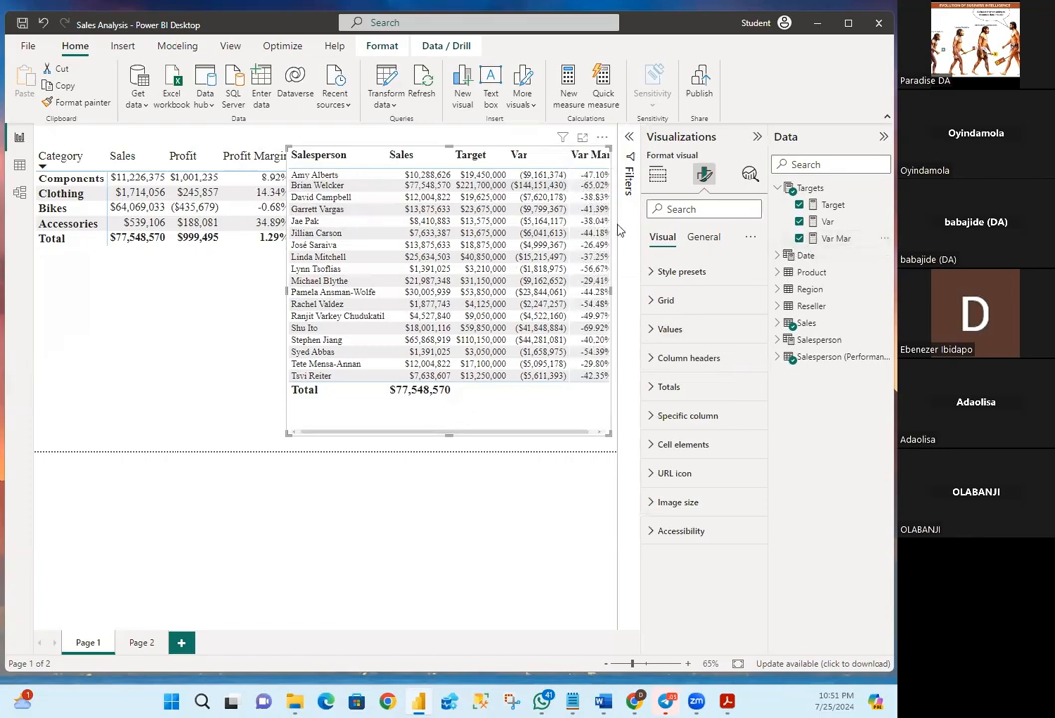
{"action": "left_click_drag", "start_coordinate": [540, 436], "coordinate": [560, 436]}
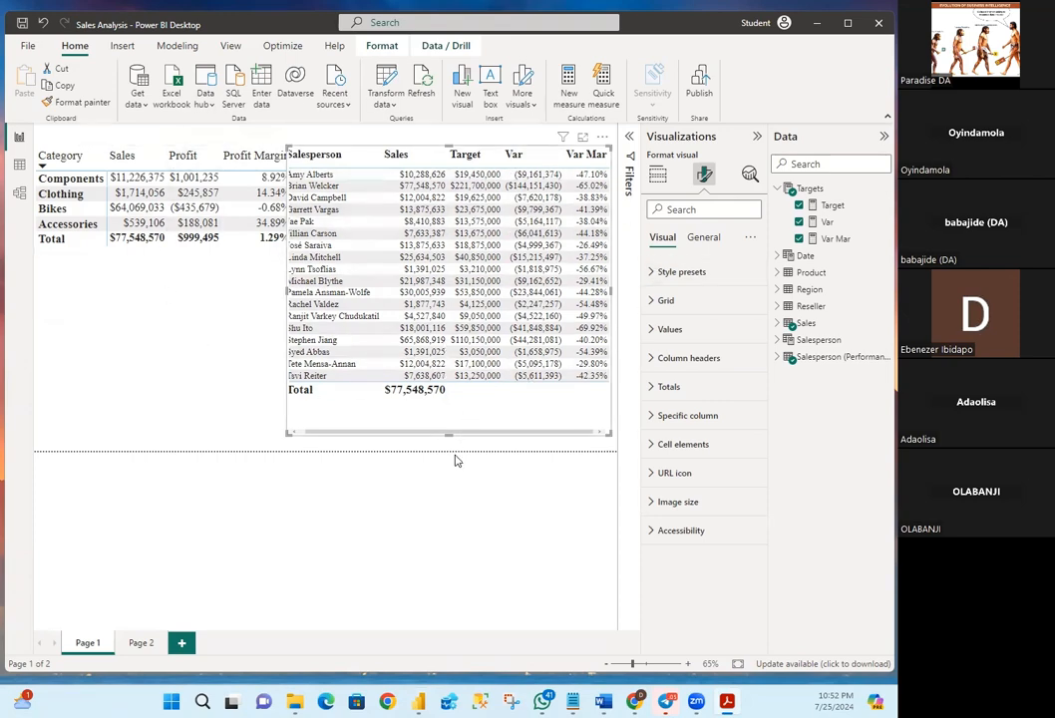
{"action": "left_click_drag", "start_coordinate": [425, 436], "coordinate": [361, 435]}
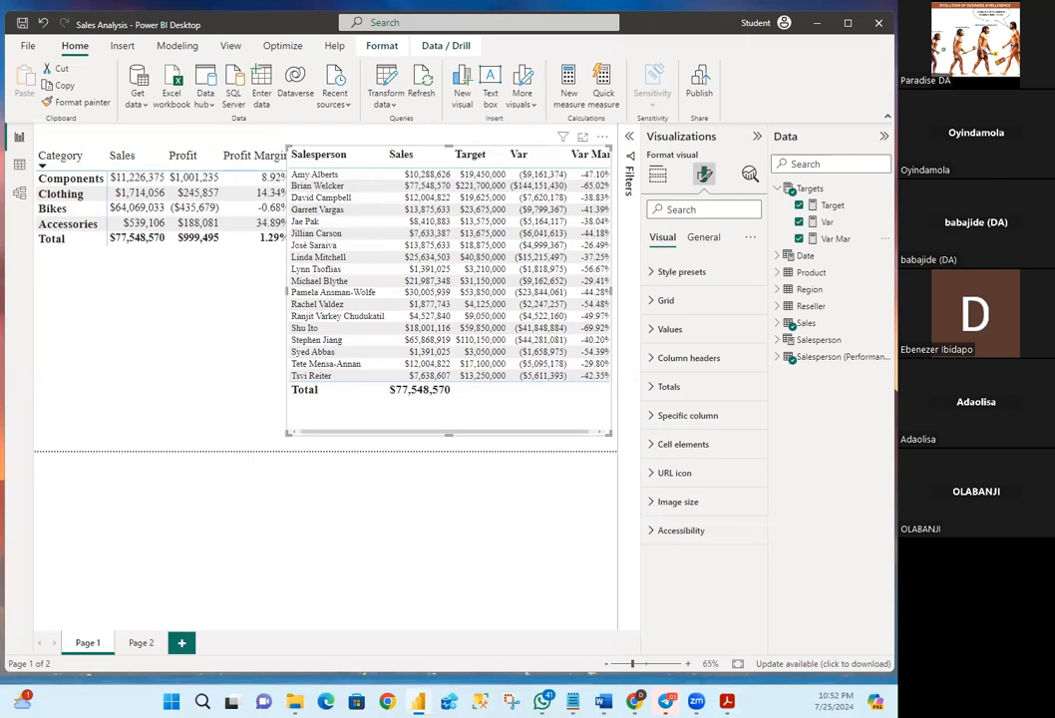
{"action": "left_click", "coordinate": [778, 188]}
{"action": "left_click", "coordinate": [778, 188]}
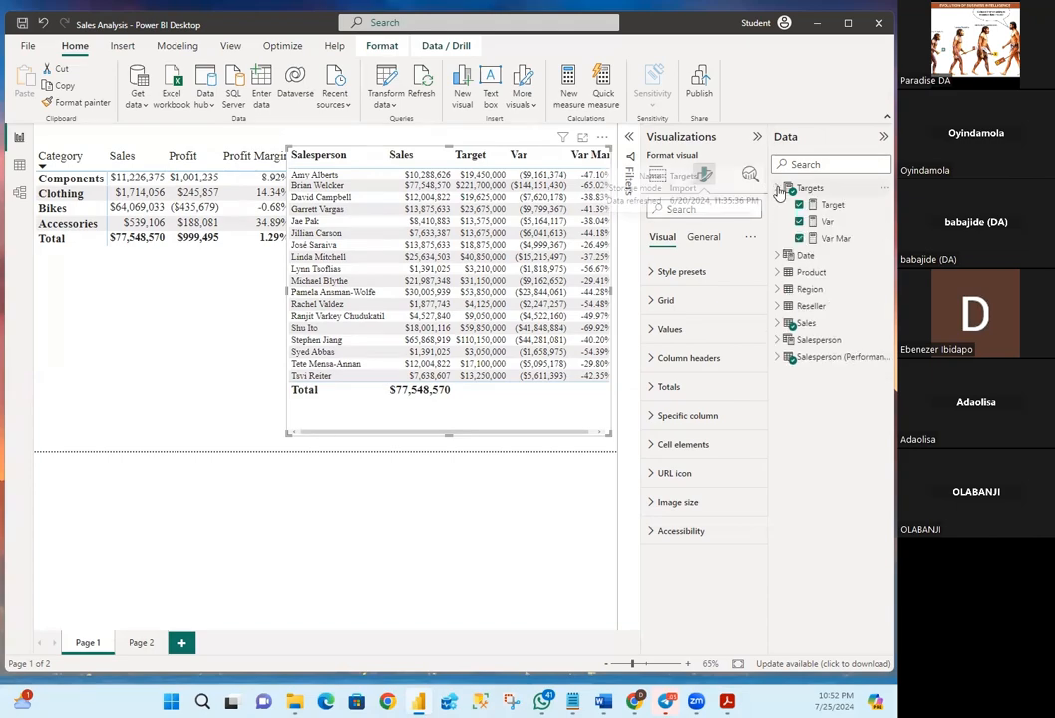
{"action": "left_click", "coordinate": [882, 137]}
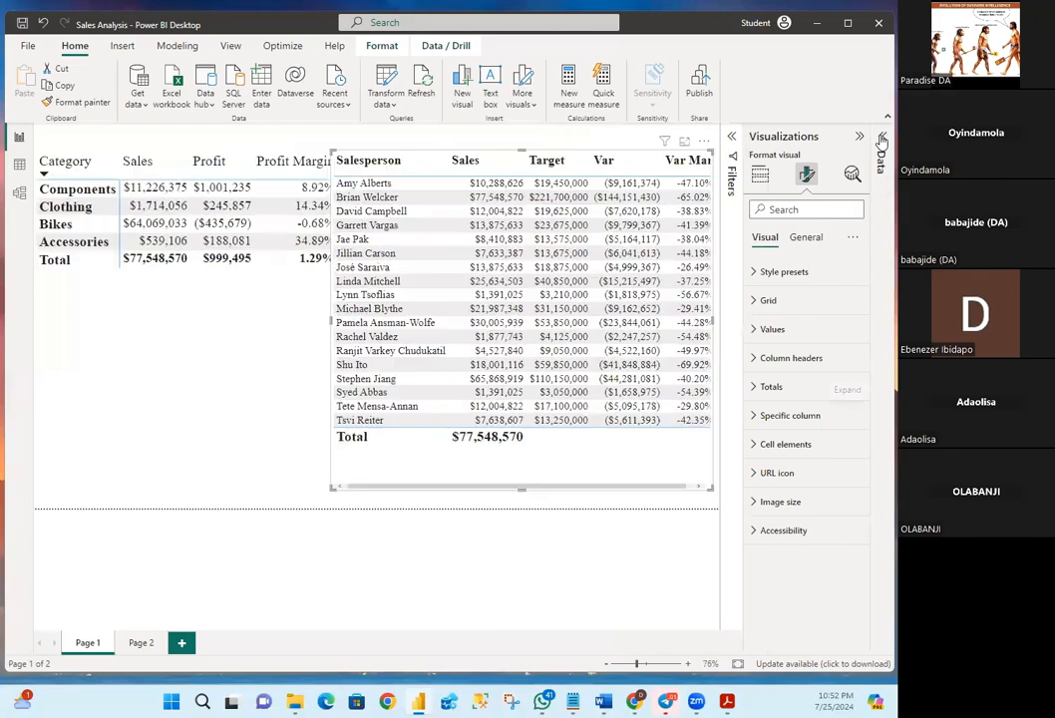
{"action": "left_click", "coordinate": [882, 139]}
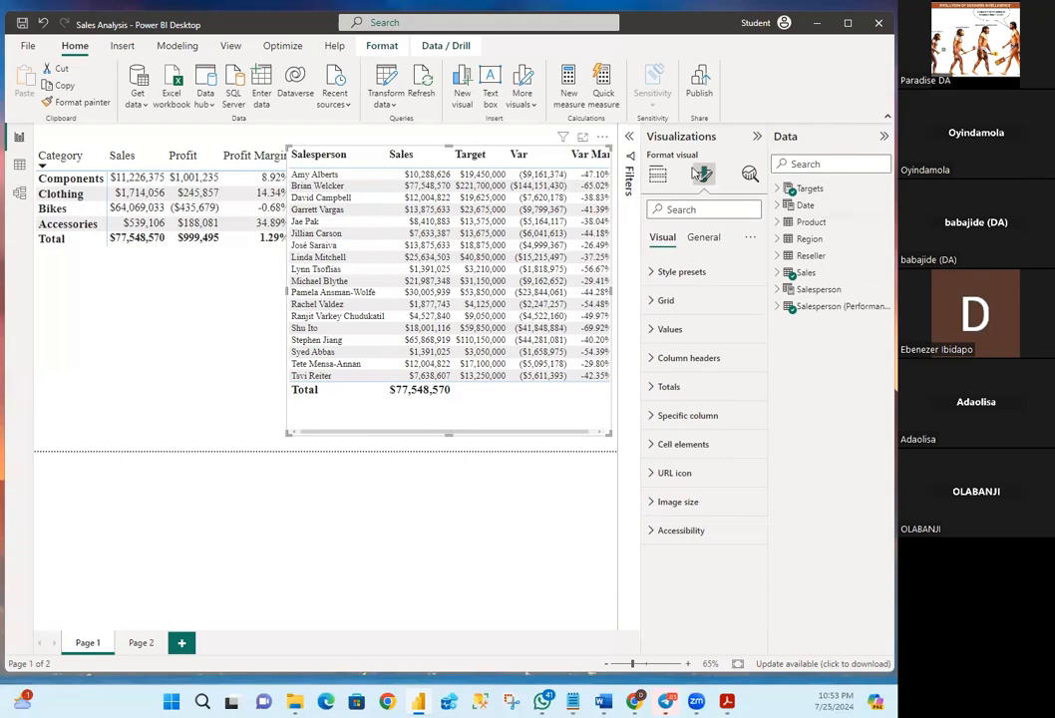
Save the Sales Analysis report
{"action": "left_click", "coordinate": [22, 26]}
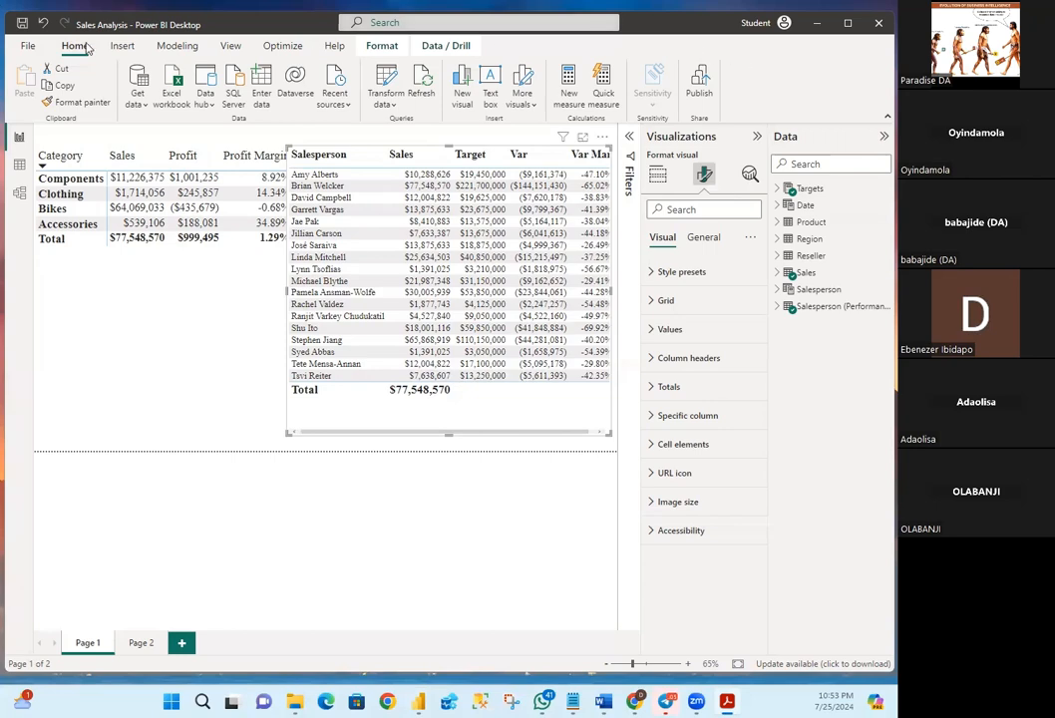
{"action": "left_click", "coordinate": [28, 46]}
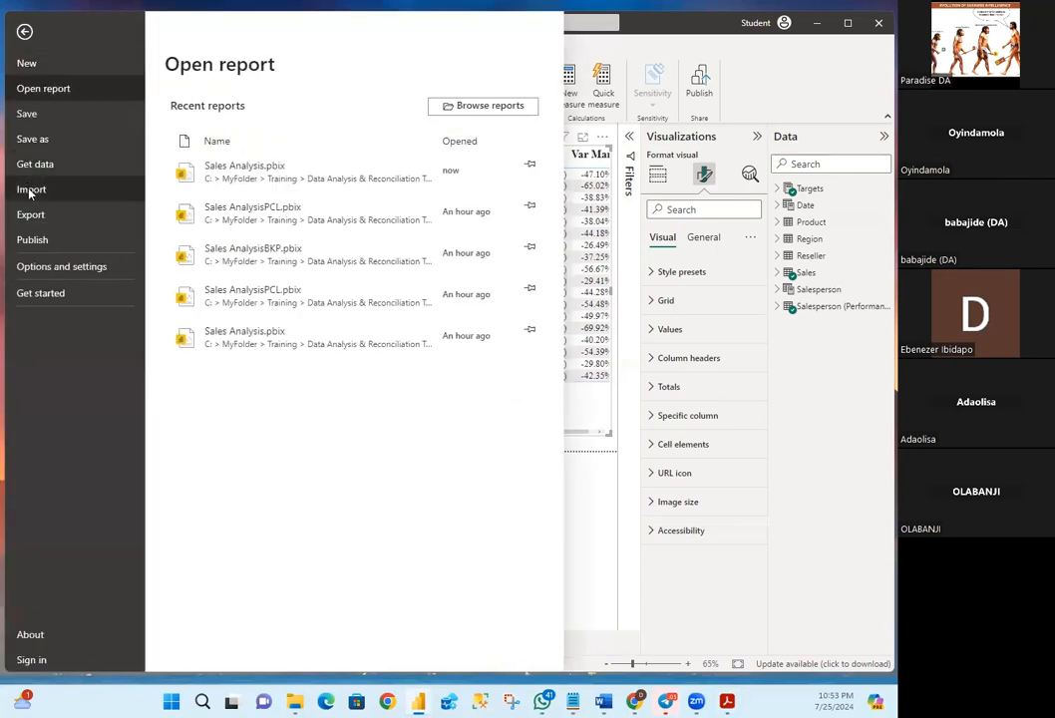
{"action": "left_click", "coordinate": [30, 113]}
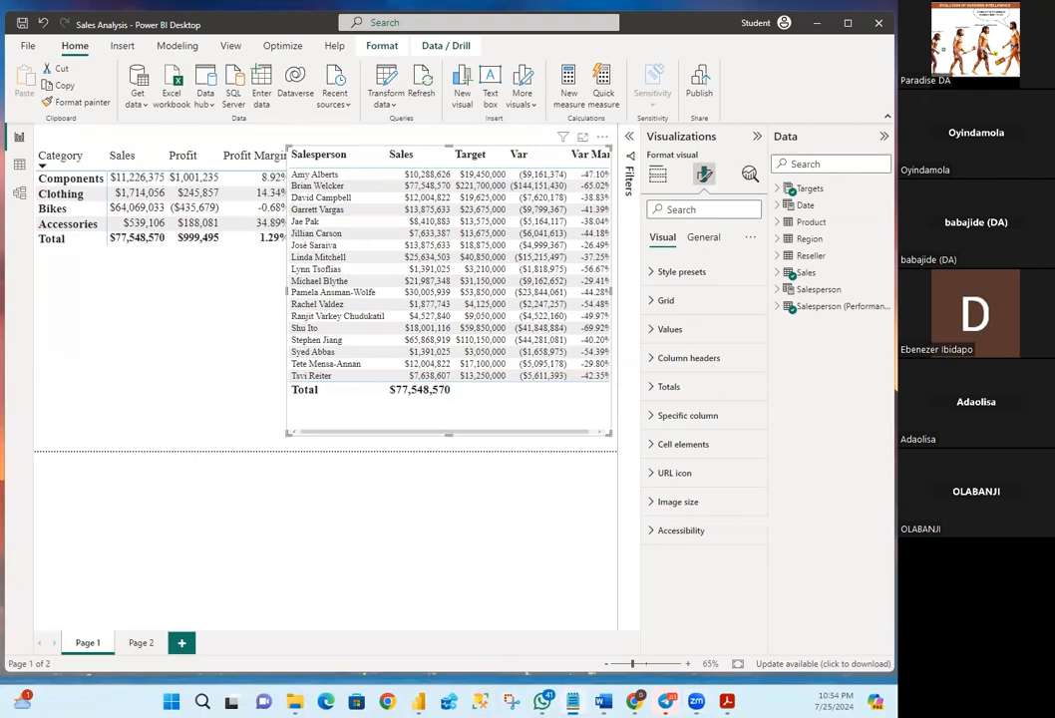
Switch to Notepad and look through the DAX table, column and measure definitions in Snippets.txt
{"action": "key", "text": "alt+Tab"}
{"action": "scroll", "coordinate": [429, 404], "scroll_direction": "up", "scroll_amount": 6}
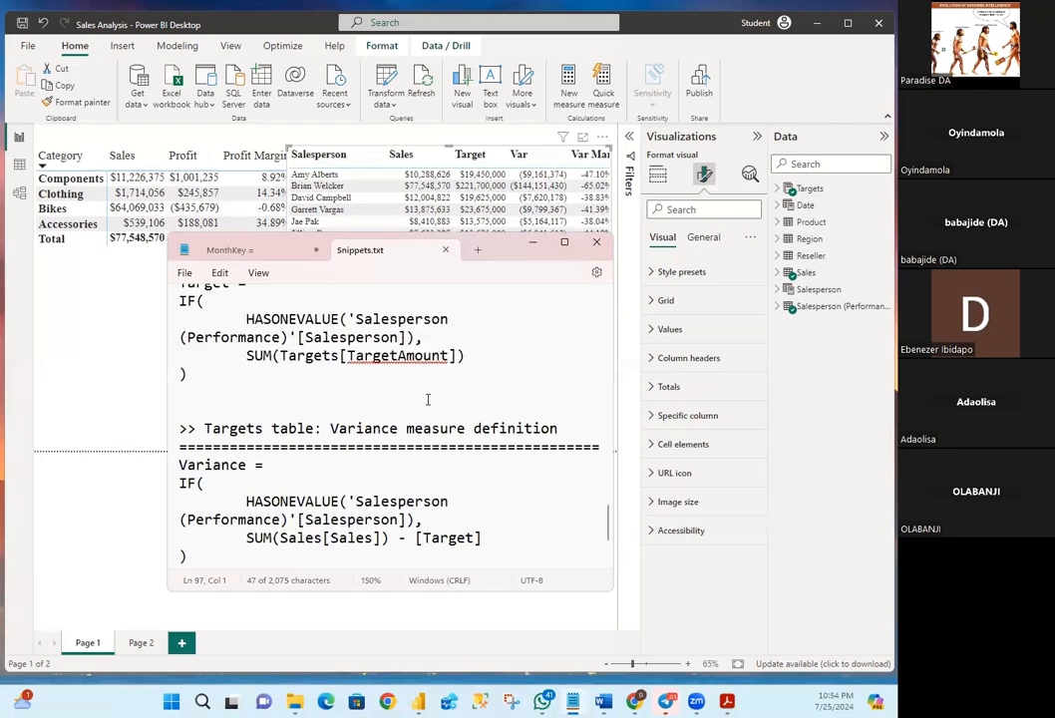
{"action": "scroll", "coordinate": [405, 308], "scroll_direction": "up", "scroll_amount": 4}
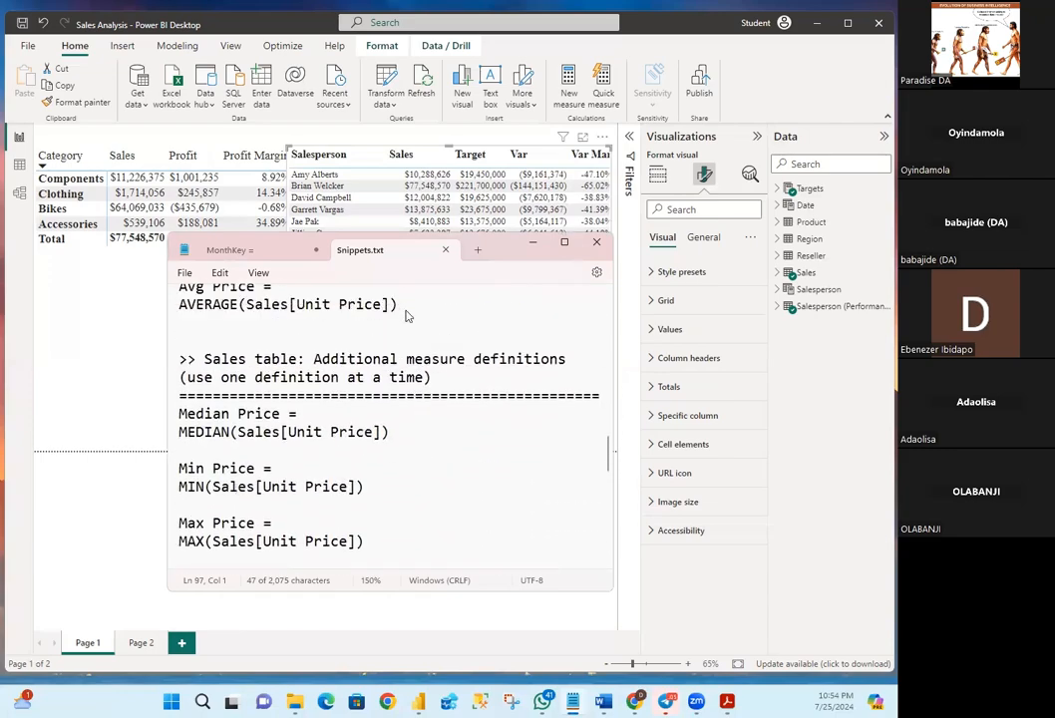
{"action": "scroll", "coordinate": [407, 315], "scroll_direction": "up", "scroll_amount": 5}
{"action": "scroll", "coordinate": [407, 315], "scroll_direction": "up", "scroll_amount": 8}
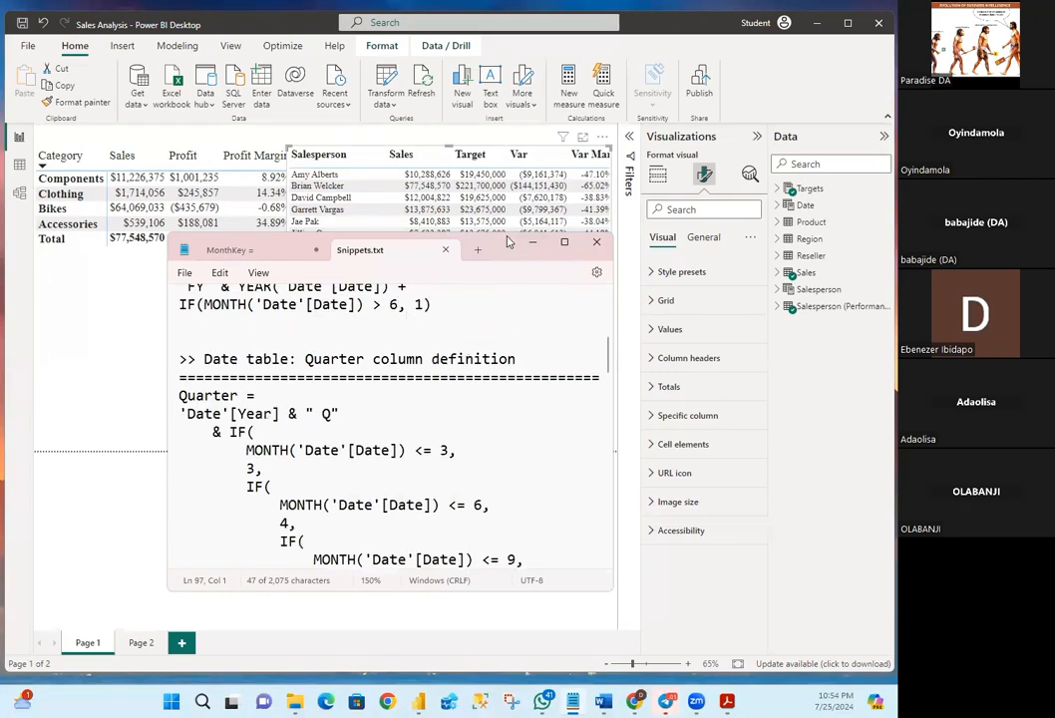
{"action": "left_click_drag", "start_coordinate": [508, 243], "coordinate": [501, 183]}
{"action": "scroll", "coordinate": [460, 297], "scroll_direction": "up", "scroll_amount": 4}
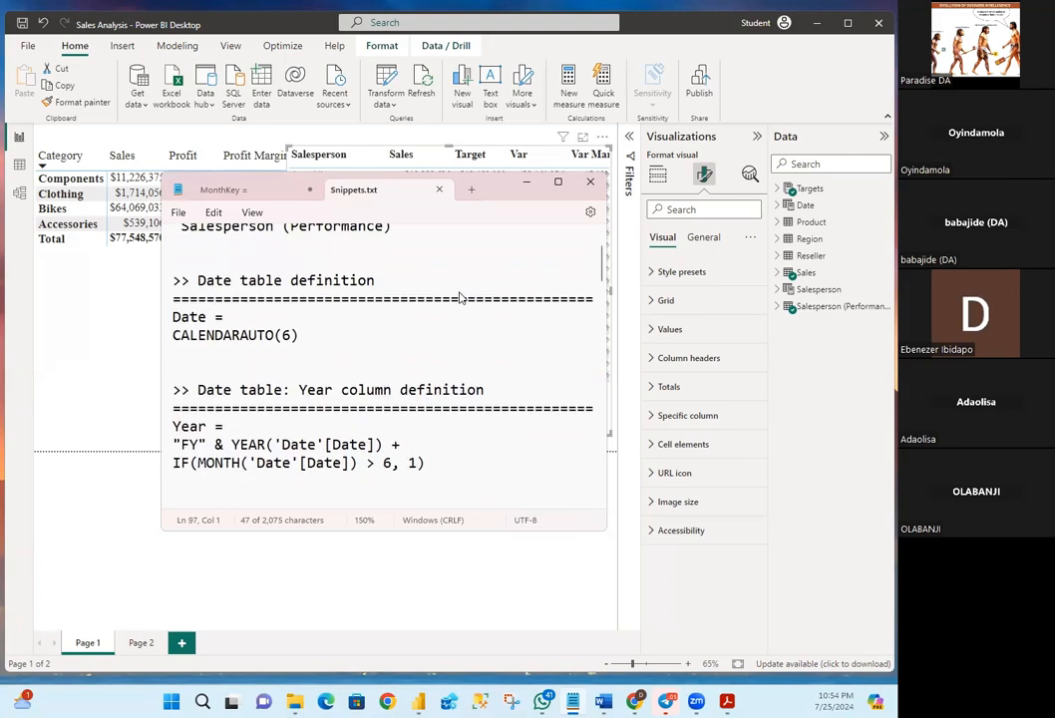
{"action": "scroll", "coordinate": [460, 297], "scroll_direction": "up", "scroll_amount": 2}
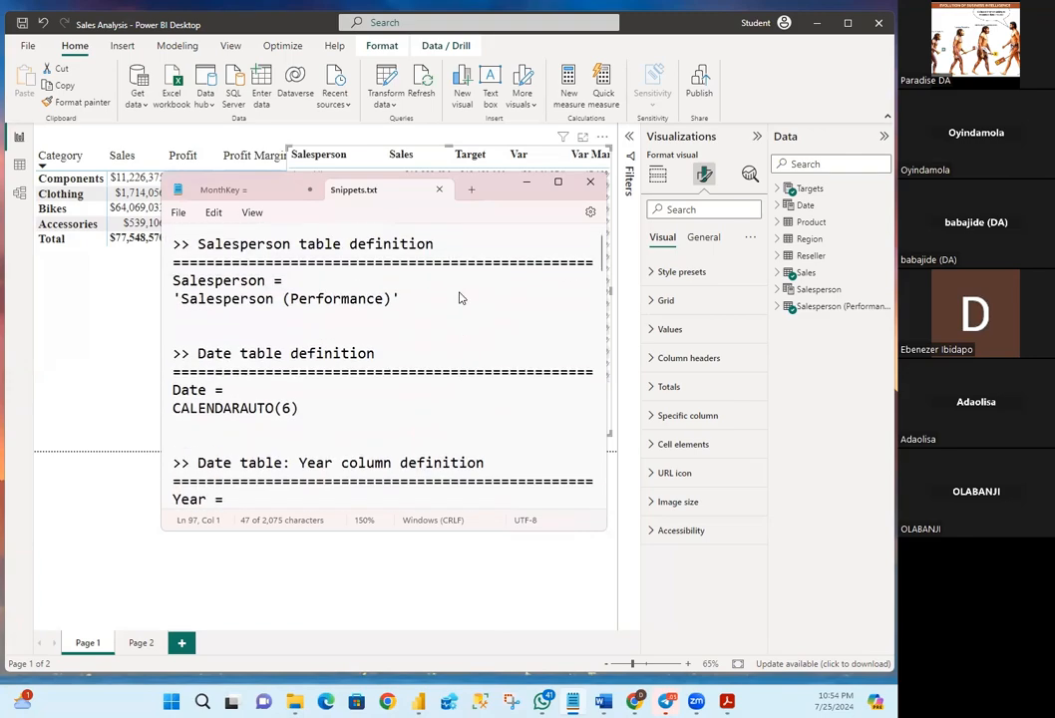
{"action": "scroll", "coordinate": [460, 298], "scroll_direction": "down", "scroll_amount": 2}
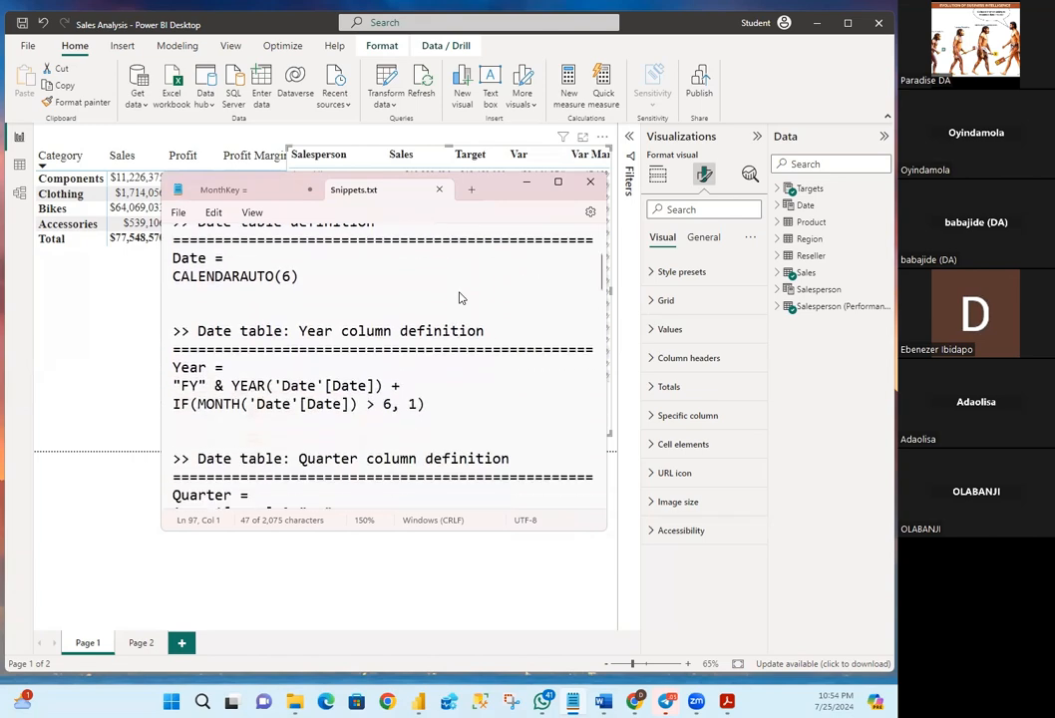
{"action": "scroll", "coordinate": [460, 297], "scroll_direction": "down", "scroll_amount": 3}
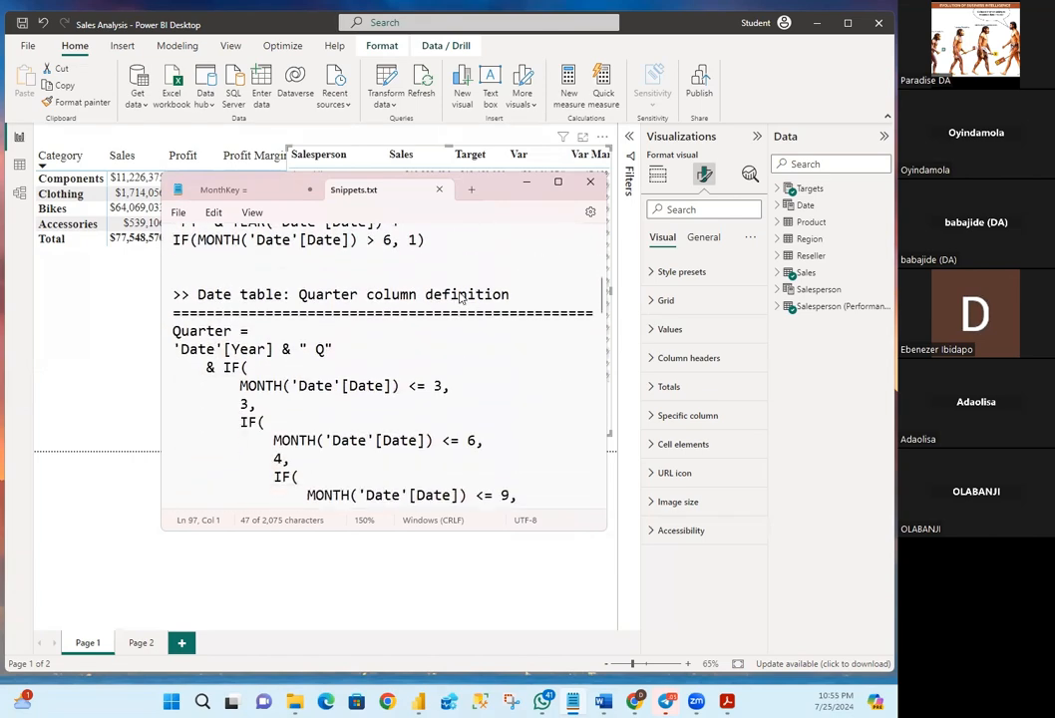
{"action": "mouse_move", "coordinate": [577, 702]}
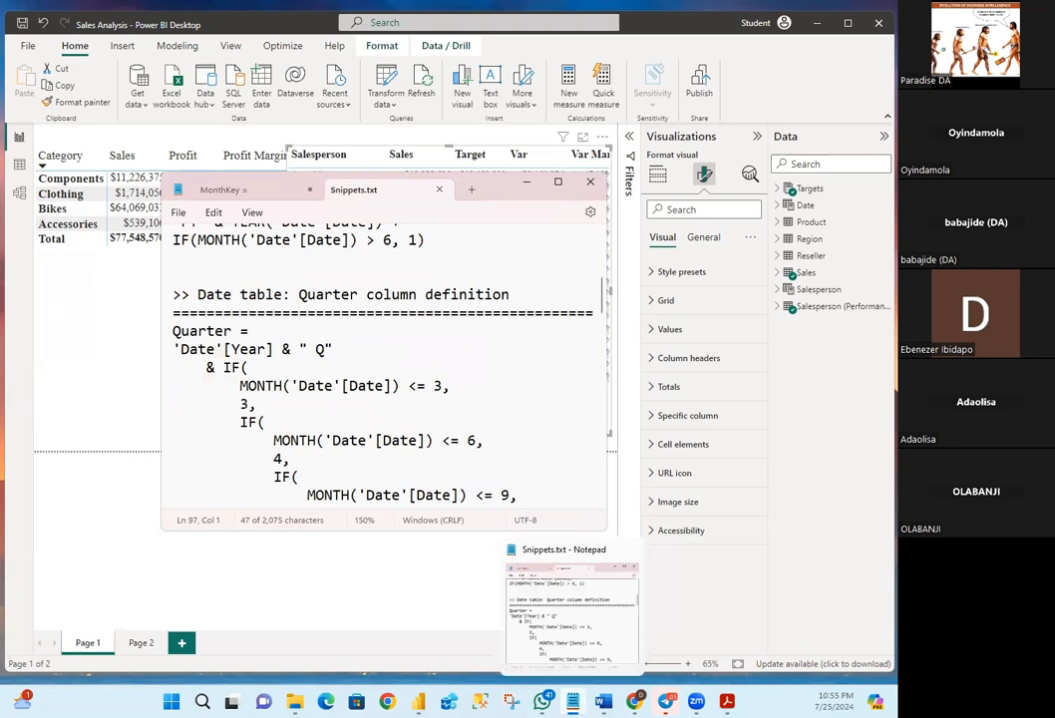
Open the MonthKey note and examine its column formula by highlighting the first two lines
{"action": "left_click", "coordinate": [224, 188]}
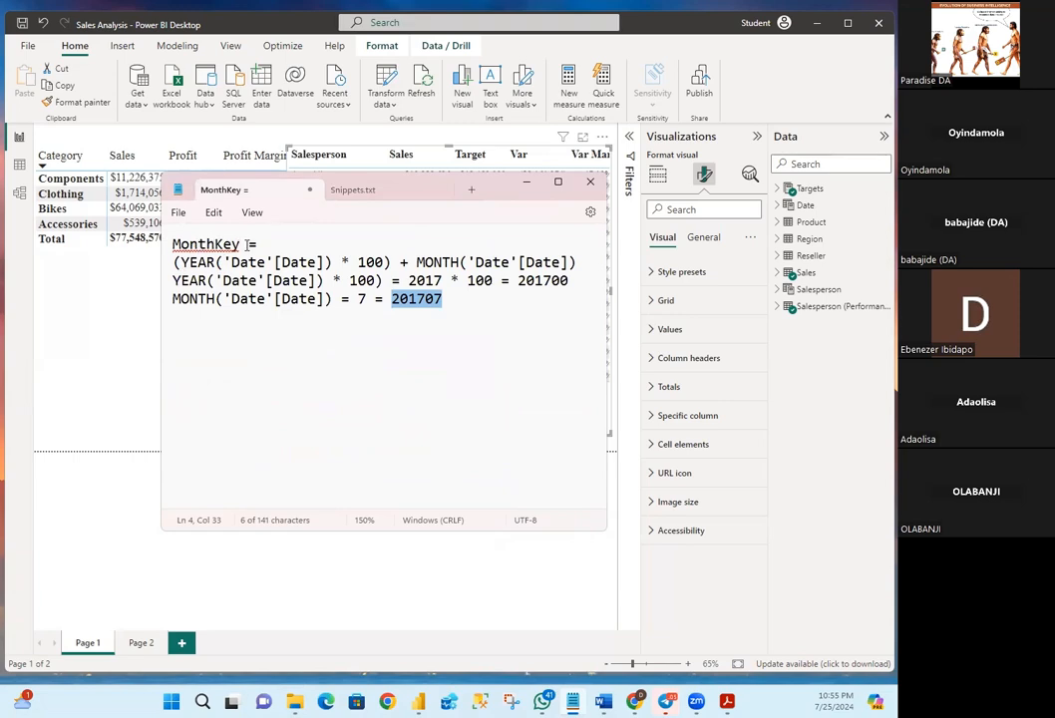
{"action": "left_click_drag", "start_coordinate": [568, 263], "coordinate": [577, 262]}
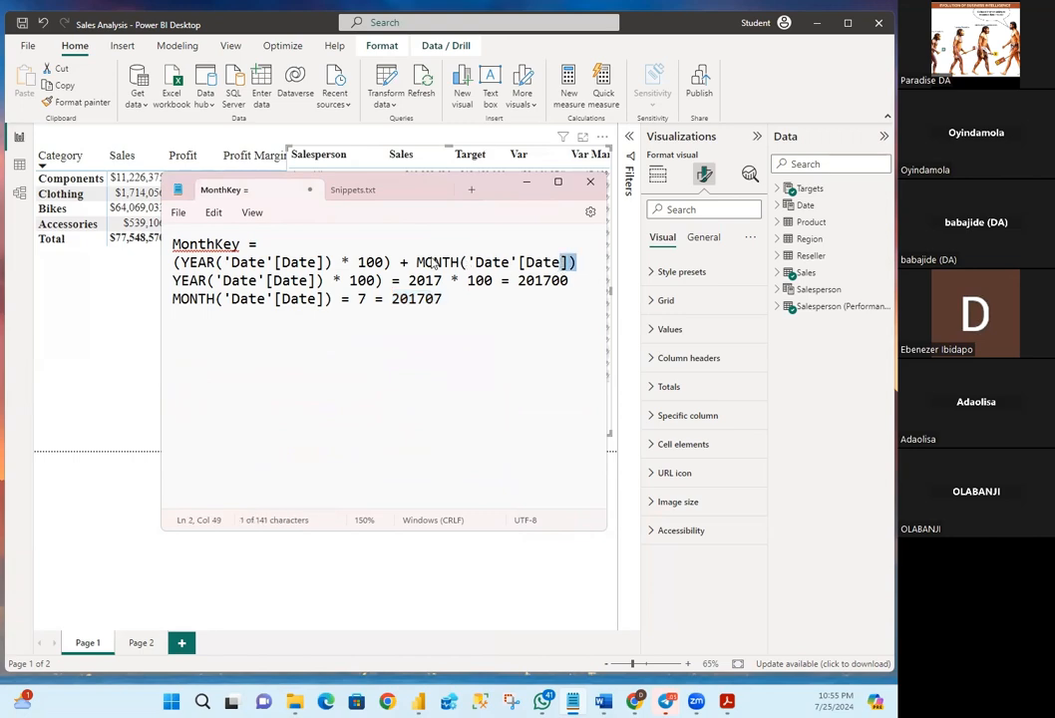
{"action": "left_click_drag", "start_coordinate": [433, 262], "coordinate": [175, 248]}
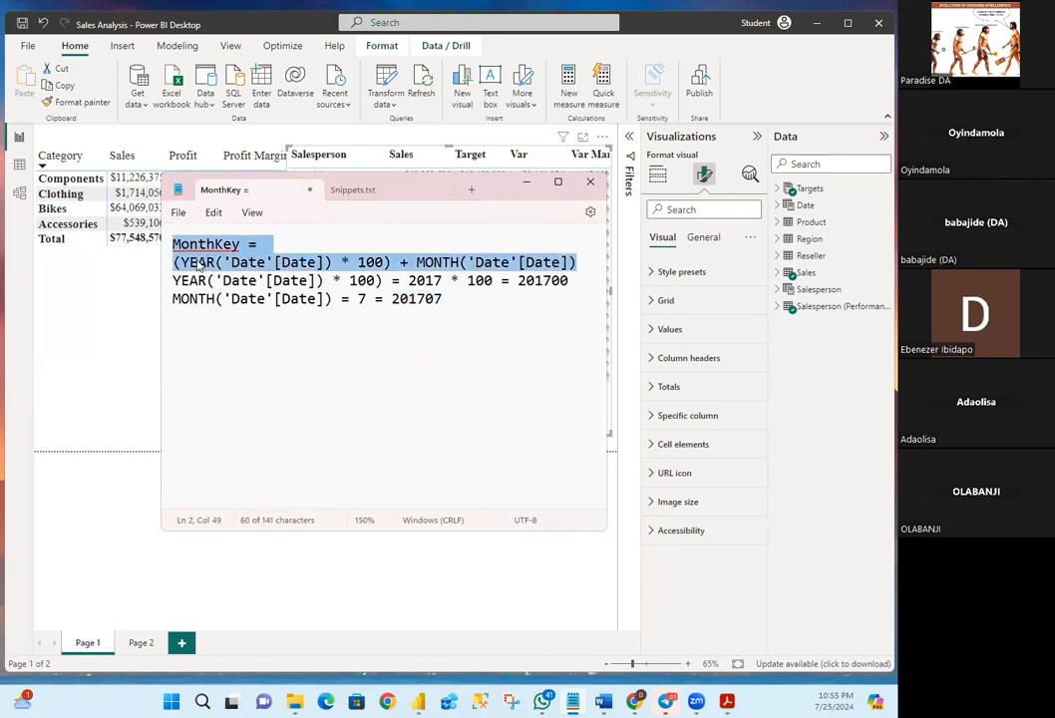
{"action": "left_click", "coordinate": [198, 263]}
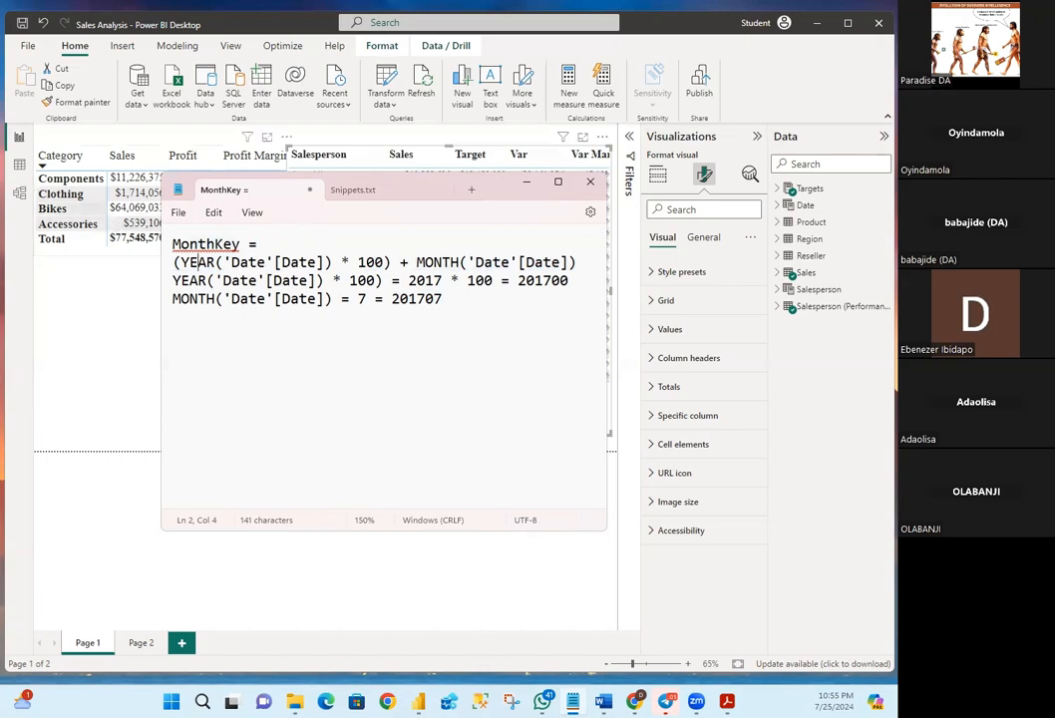
Switch to Power BI's table view and collapse all tables in the field list
{"action": "left_click", "coordinate": [21, 165]}
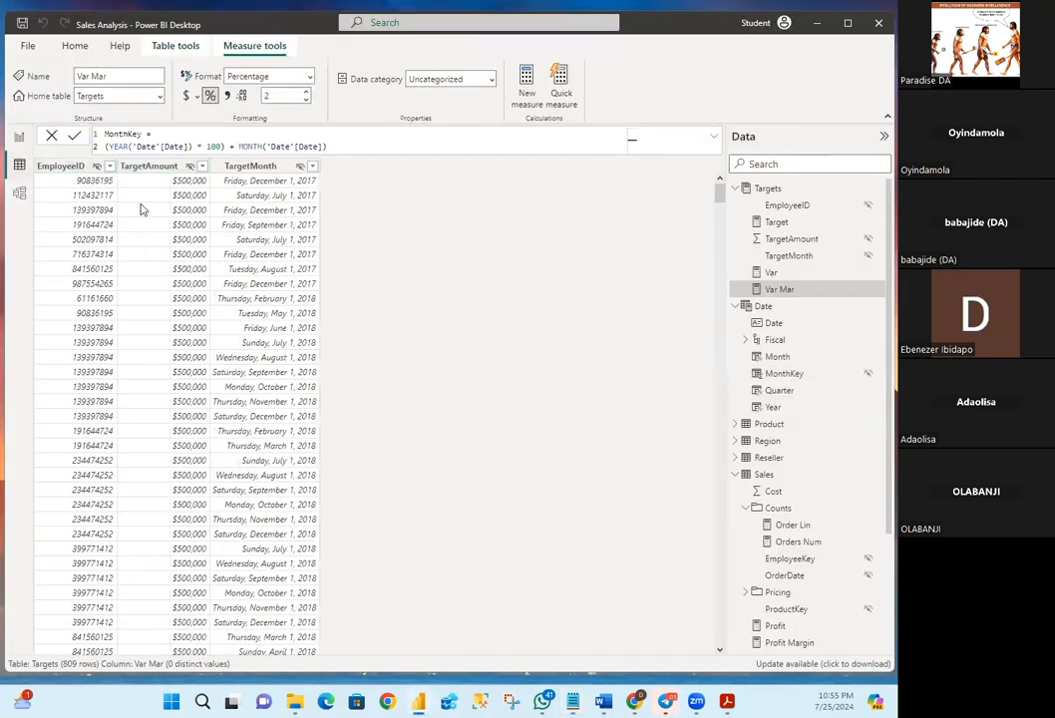
{"action": "left_click", "coordinate": [736, 190]}
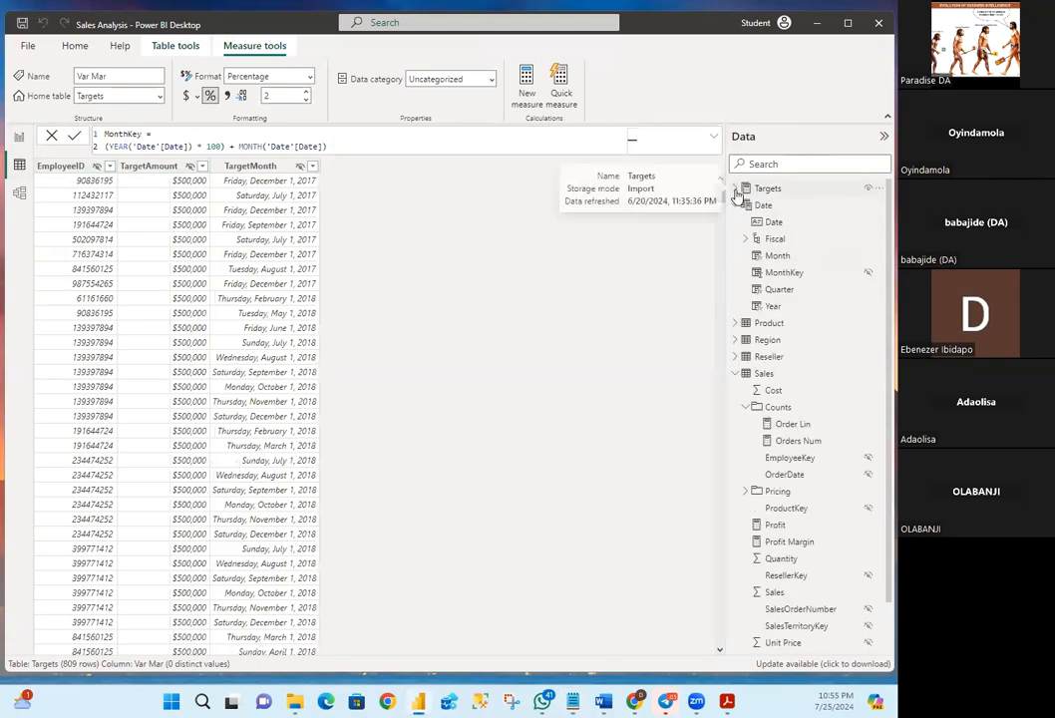
{"action": "right_click", "coordinate": [835, 323]}
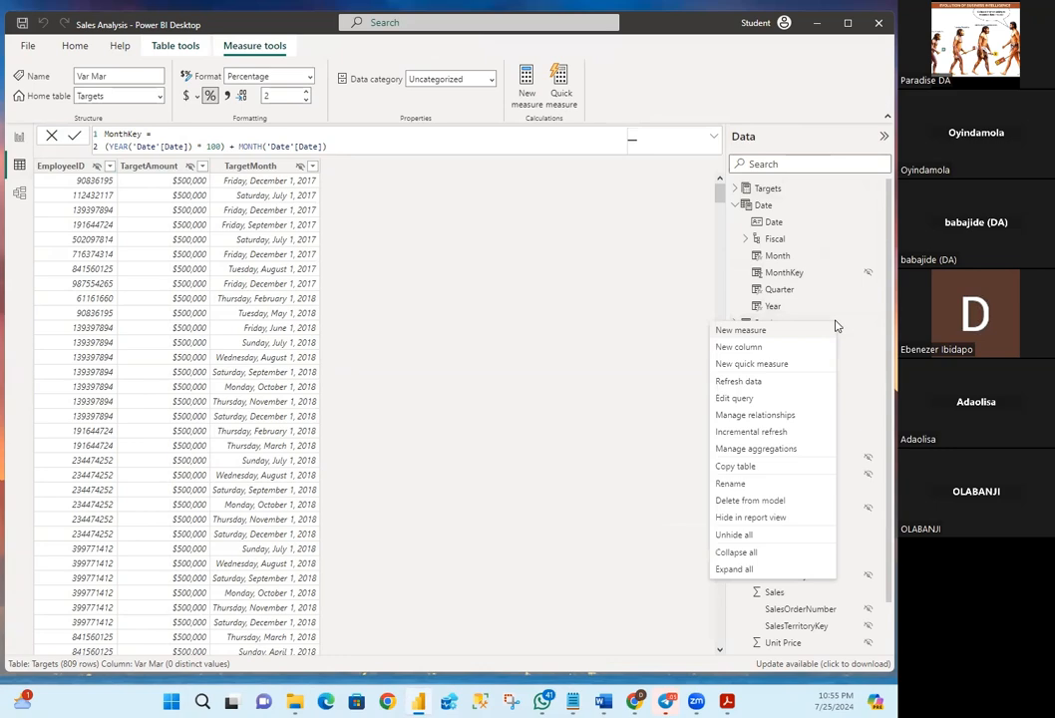
{"action": "left_click", "coordinate": [738, 551]}
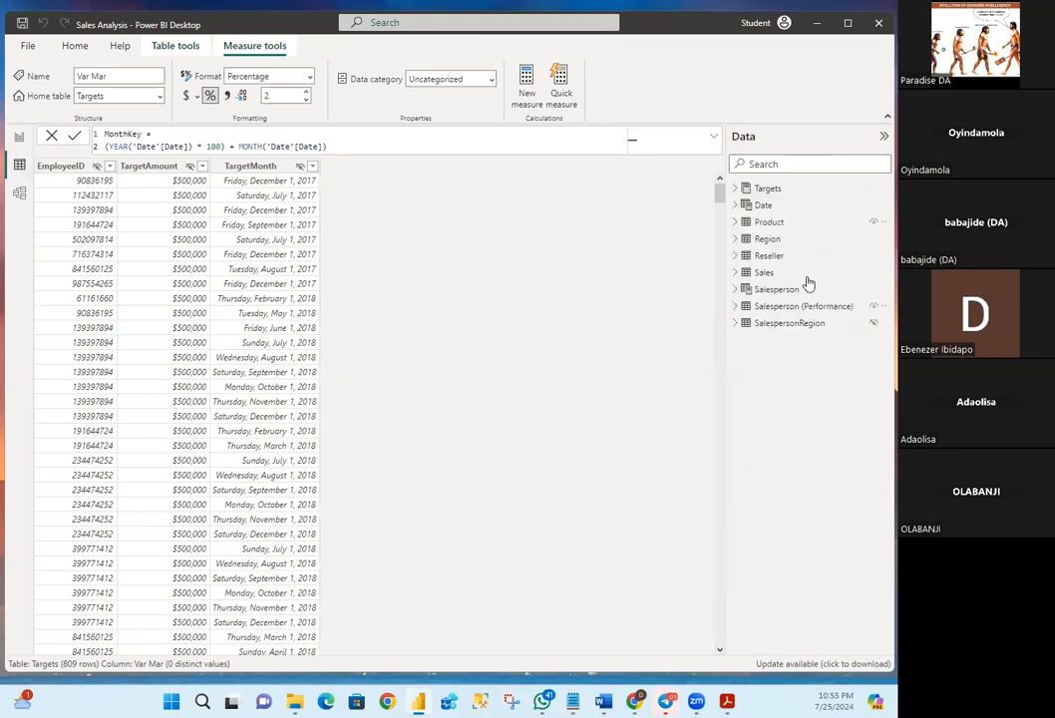
Expand the Date table, display its data, and select its Date column
{"action": "left_click", "coordinate": [735, 204]}
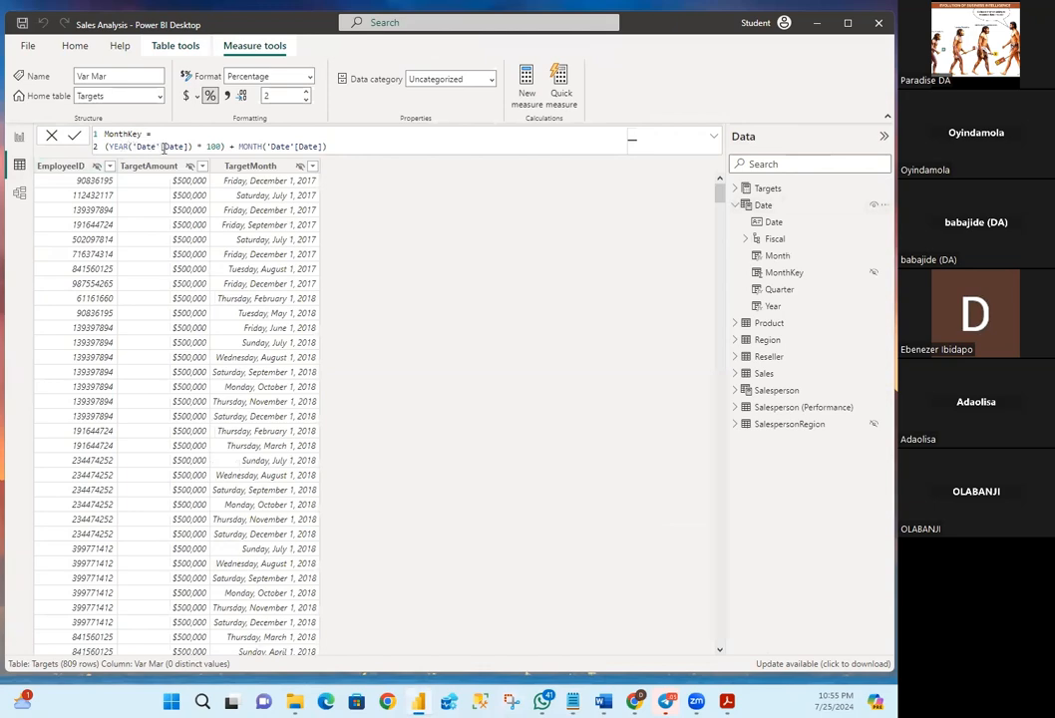
{"action": "left_click", "coordinate": [768, 205]}
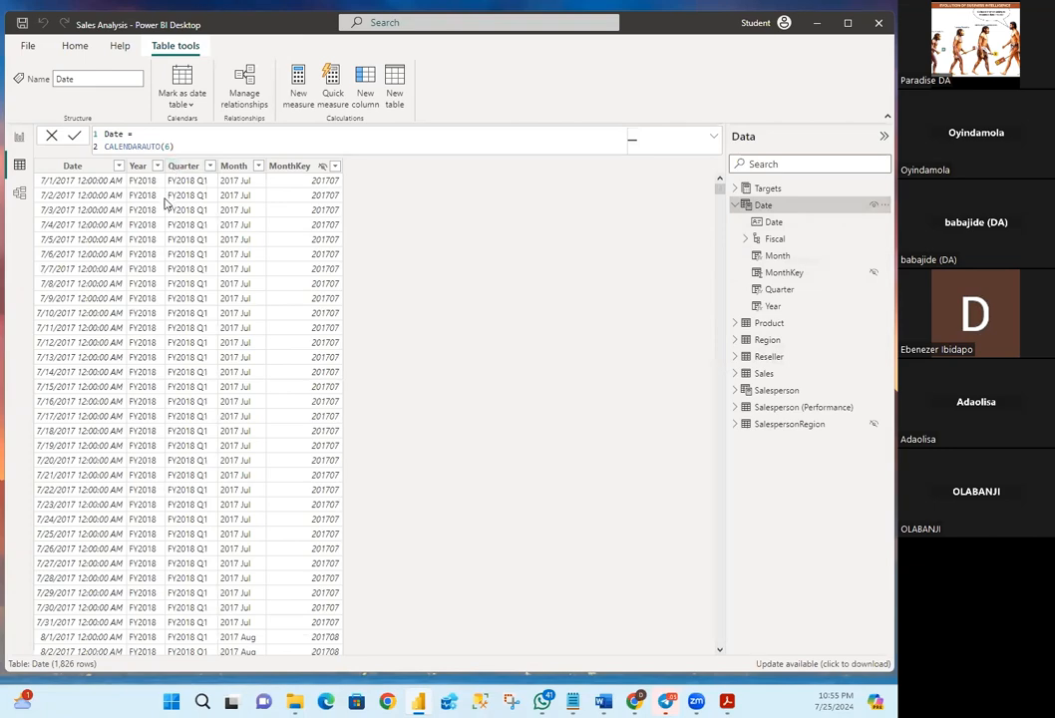
{"action": "left_click", "coordinate": [770, 228]}
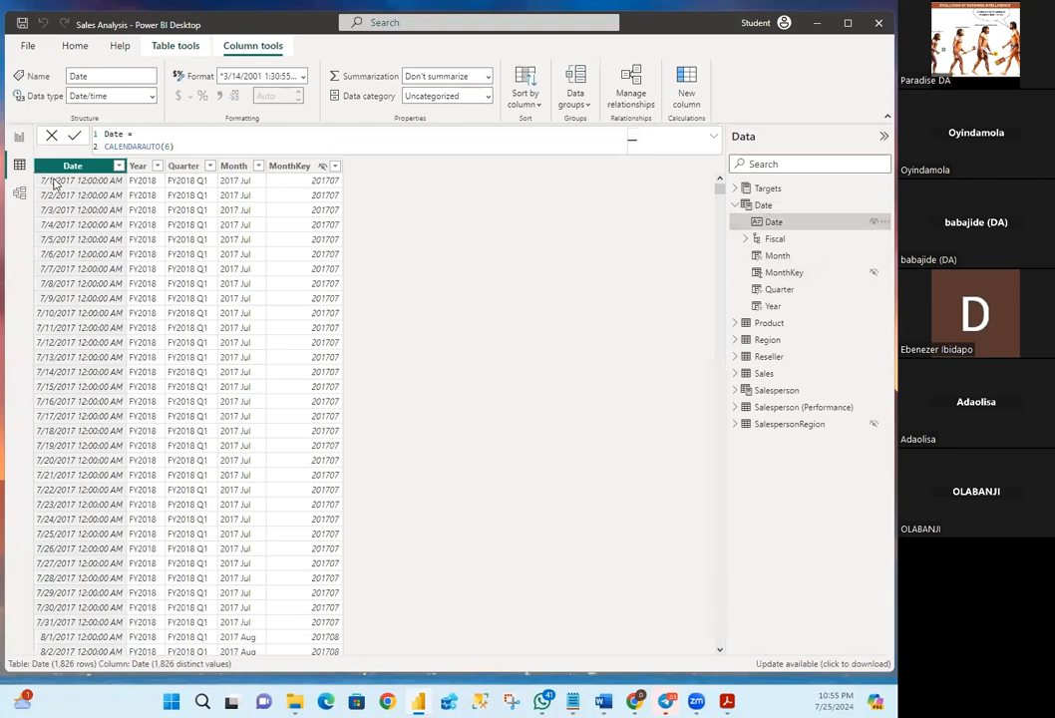
Return to the MonthKey note in Notepad and highlight the Date table name inside the formula's YEAR function
{"action": "left_click", "coordinate": [574, 702]}
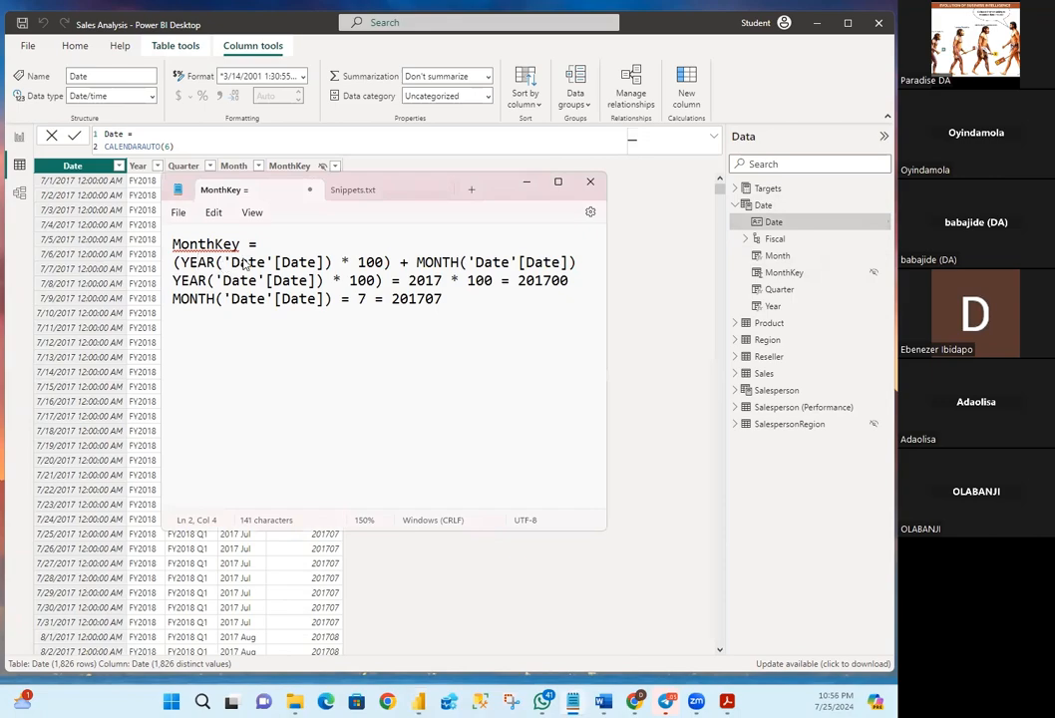
{"action": "left_click", "coordinate": [229, 261]}
{"action": "left_click_drag", "start_coordinate": [230, 262], "coordinate": [268, 262]}
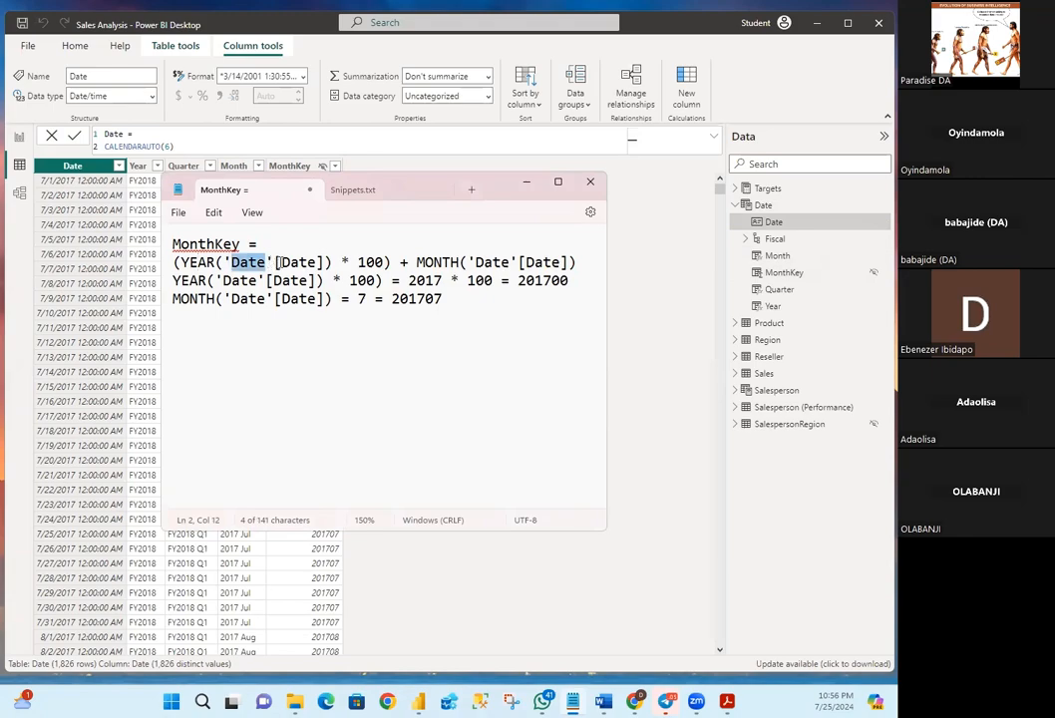
Examine the MonthKey formula by highlighting the Date column name, the YEAR function and the year value 2017 in the worked example
{"action": "left_click", "coordinate": [280, 262]}
{"action": "double_click", "coordinate": [303, 265]}
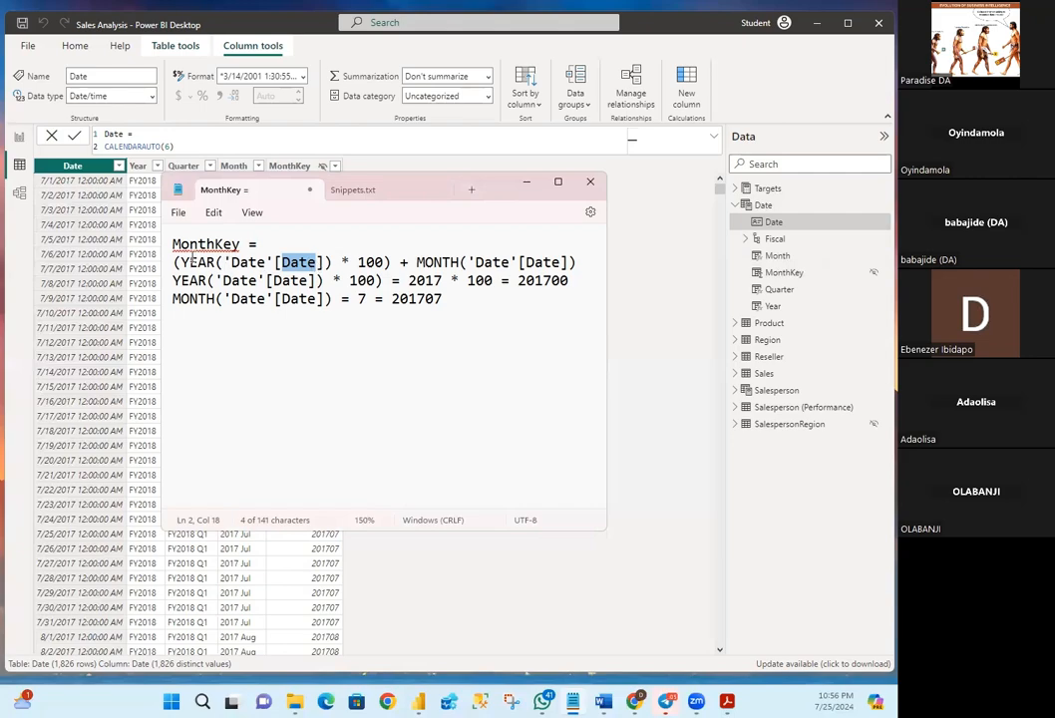
{"action": "left_click_drag", "start_coordinate": [180, 262], "coordinate": [220, 263]}
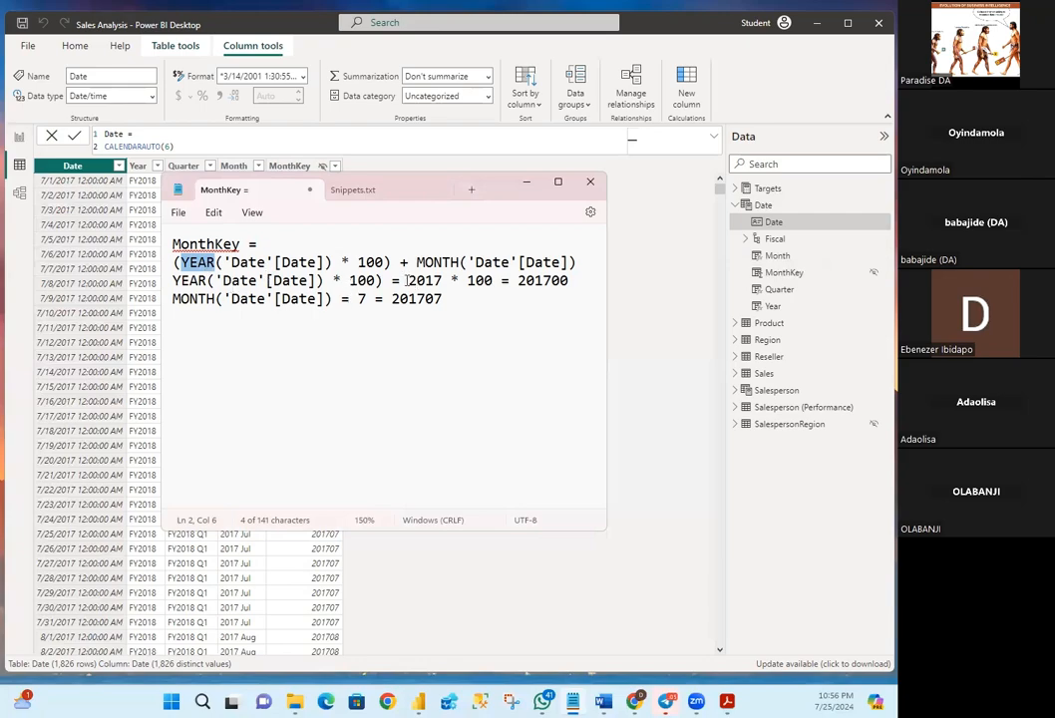
{"action": "left_click_drag", "start_coordinate": [407, 280], "coordinate": [444, 285]}
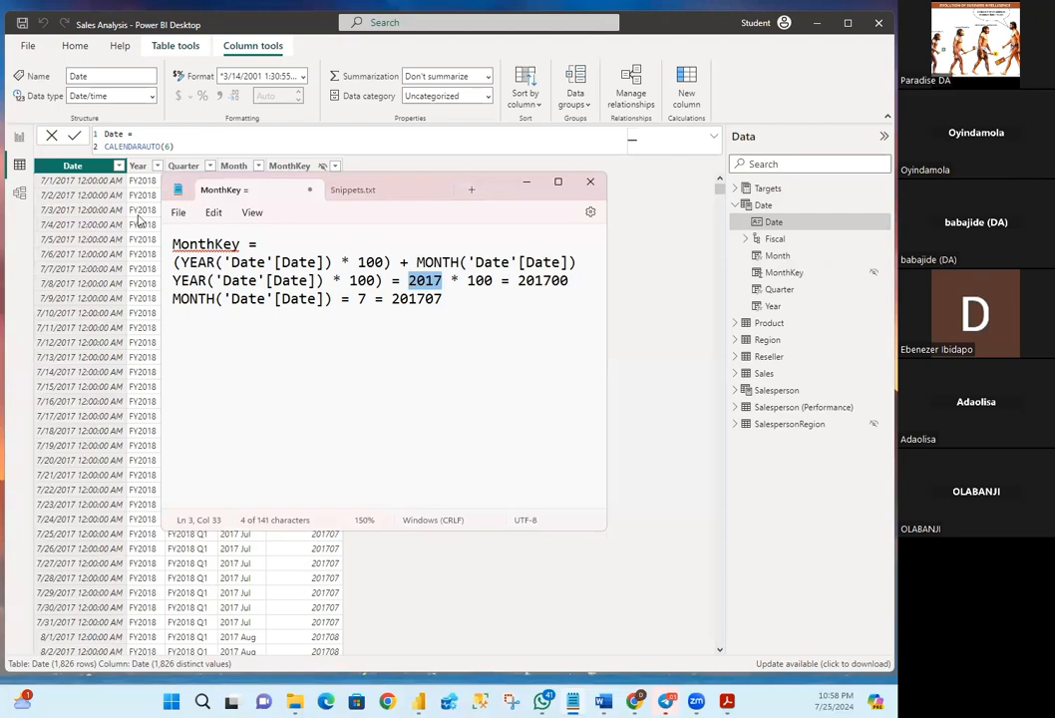
{"action": "left_click", "coordinate": [177, 213]}
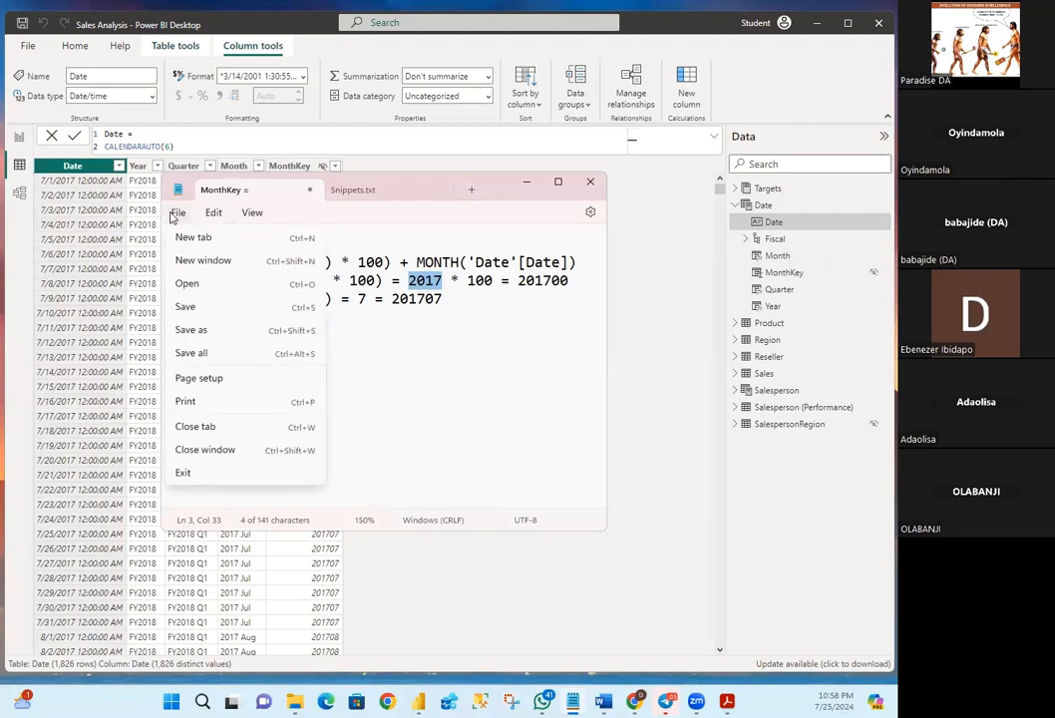
{"action": "left_click", "coordinate": [184, 329]}
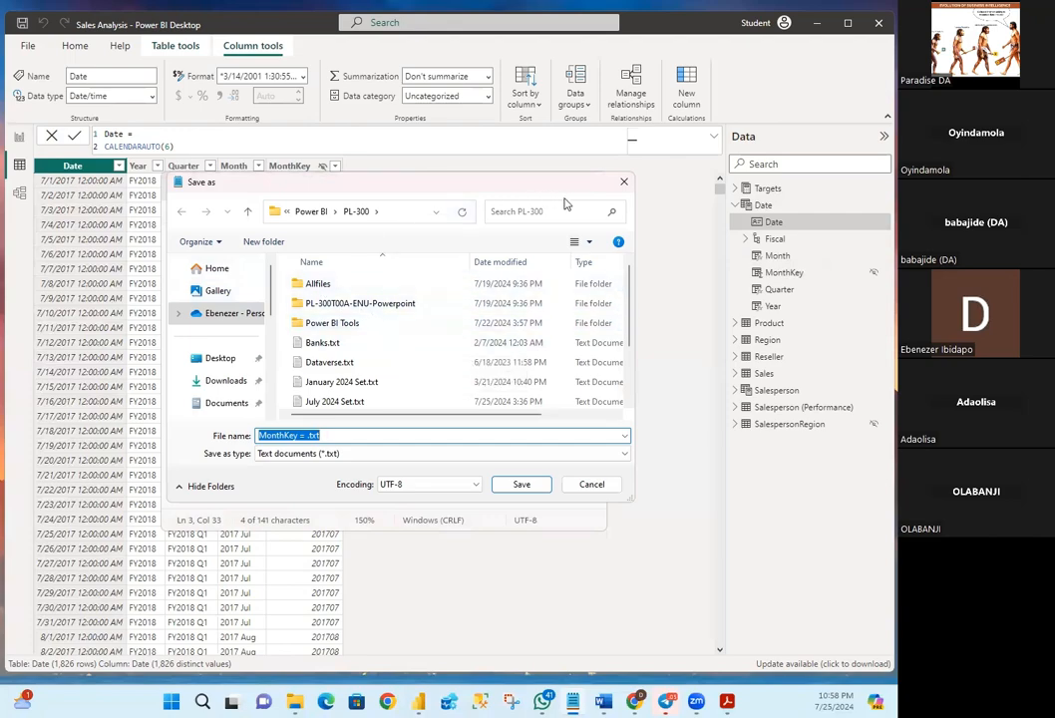
{"action": "left_click", "coordinate": [590, 485]}
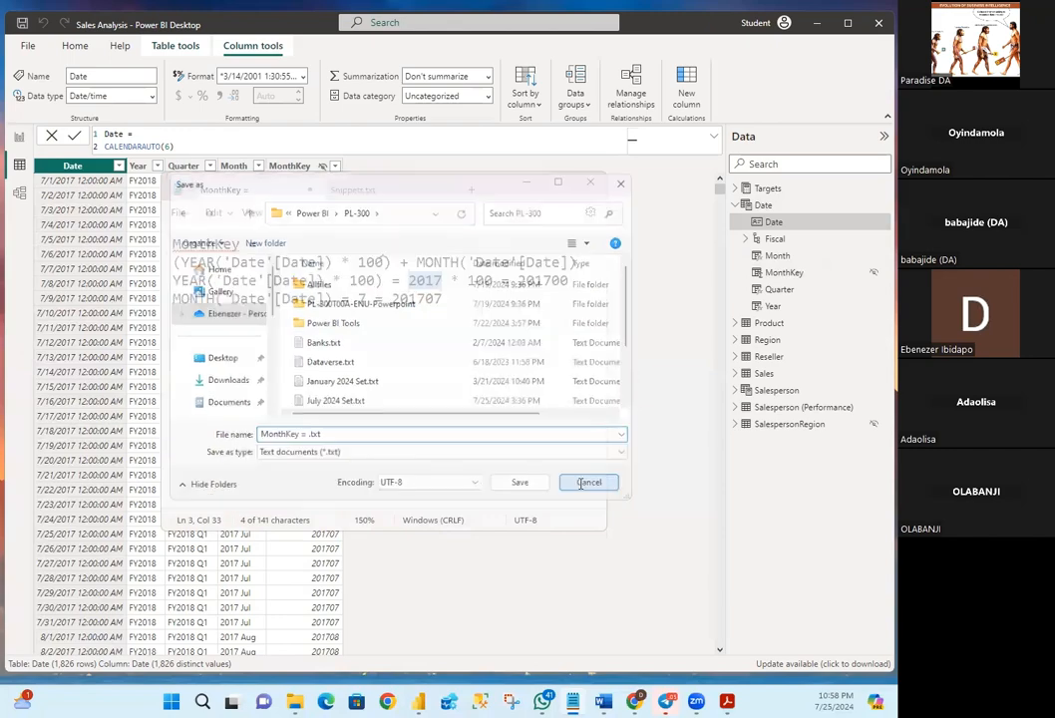
Minimize the Notepad and Telegram windows, and save and close the Sales Analysis report
{"action": "left_click", "coordinate": [524, 184]}
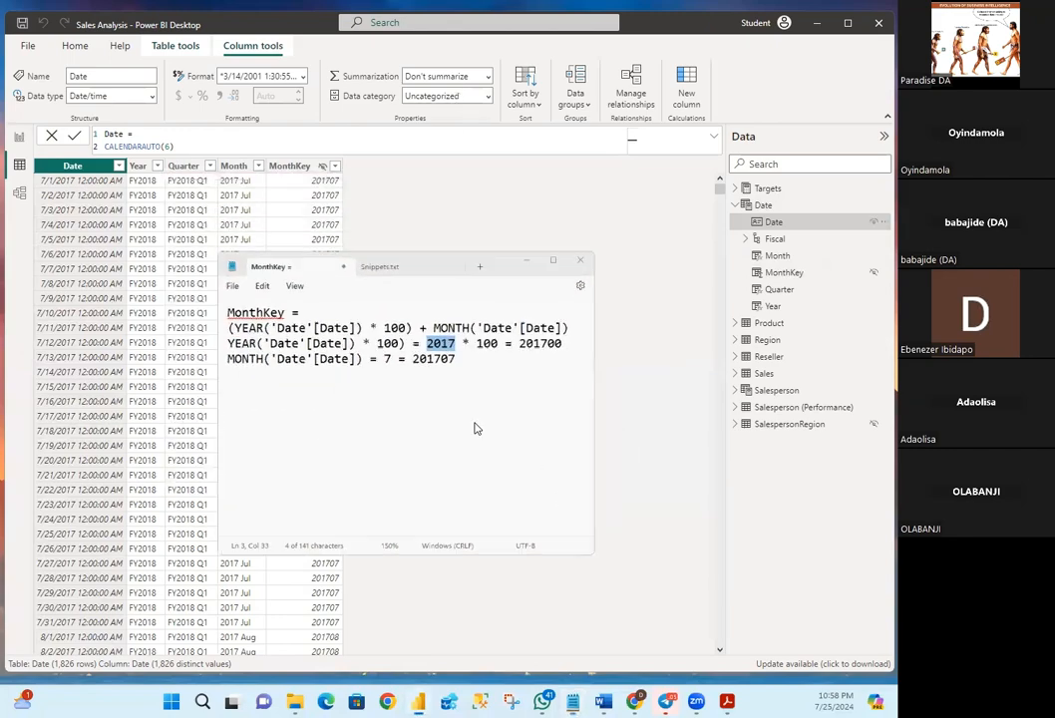
{"action": "left_click", "coordinate": [670, 702]}
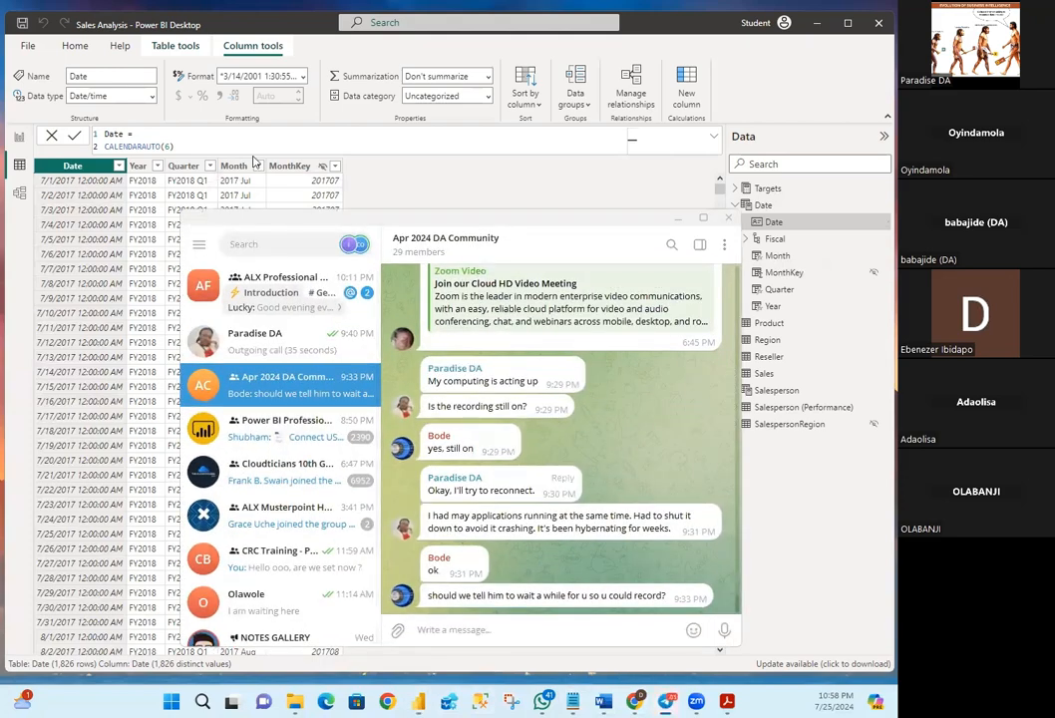
{"action": "left_click", "coordinate": [682, 218]}
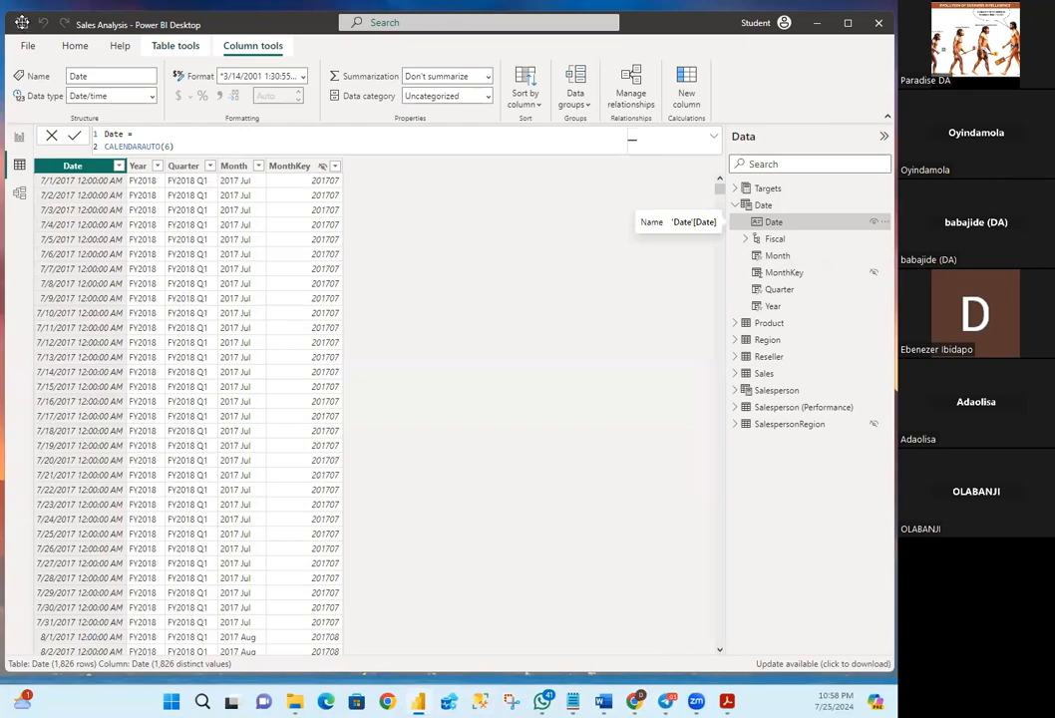
{"action": "left_click", "coordinate": [877, 34]}
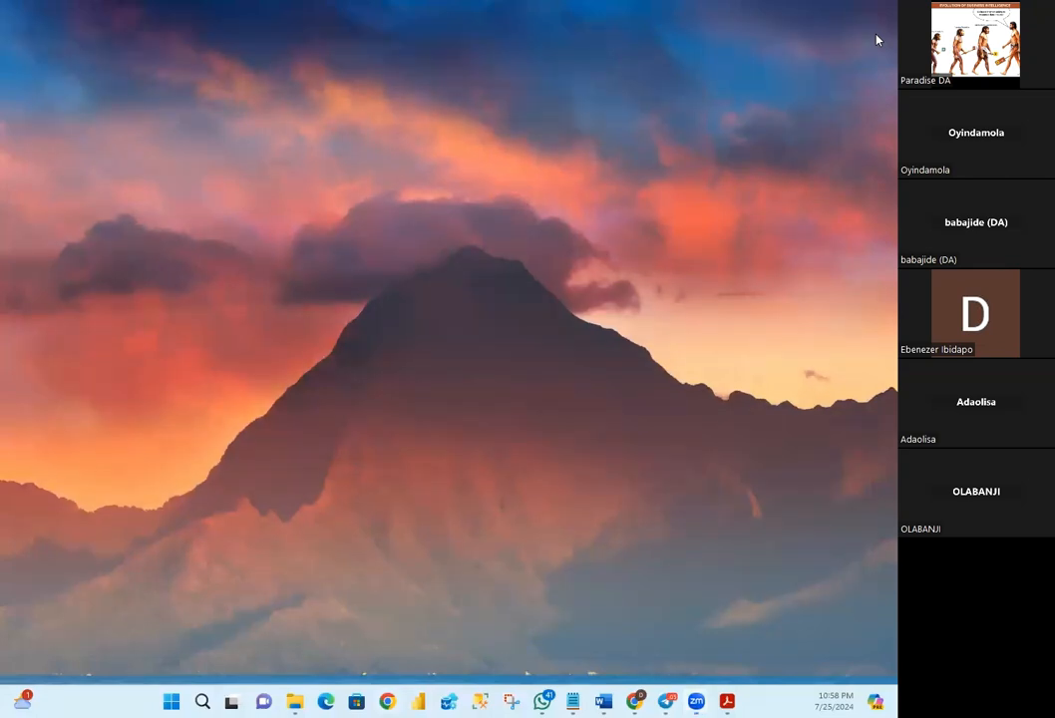
Restart Power BI Desktop, open Sales Analysis.pbix from the Active folder, and display Page 2
{"action": "left_click", "coordinate": [420, 702]}
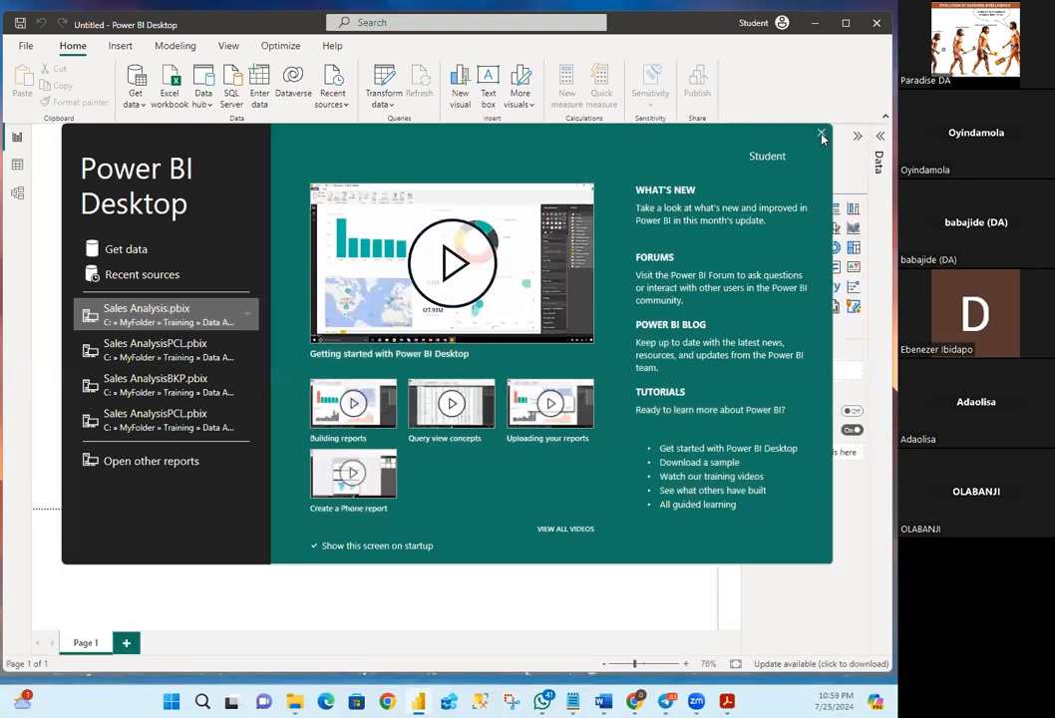
{"action": "left_click", "coordinate": [822, 135]}
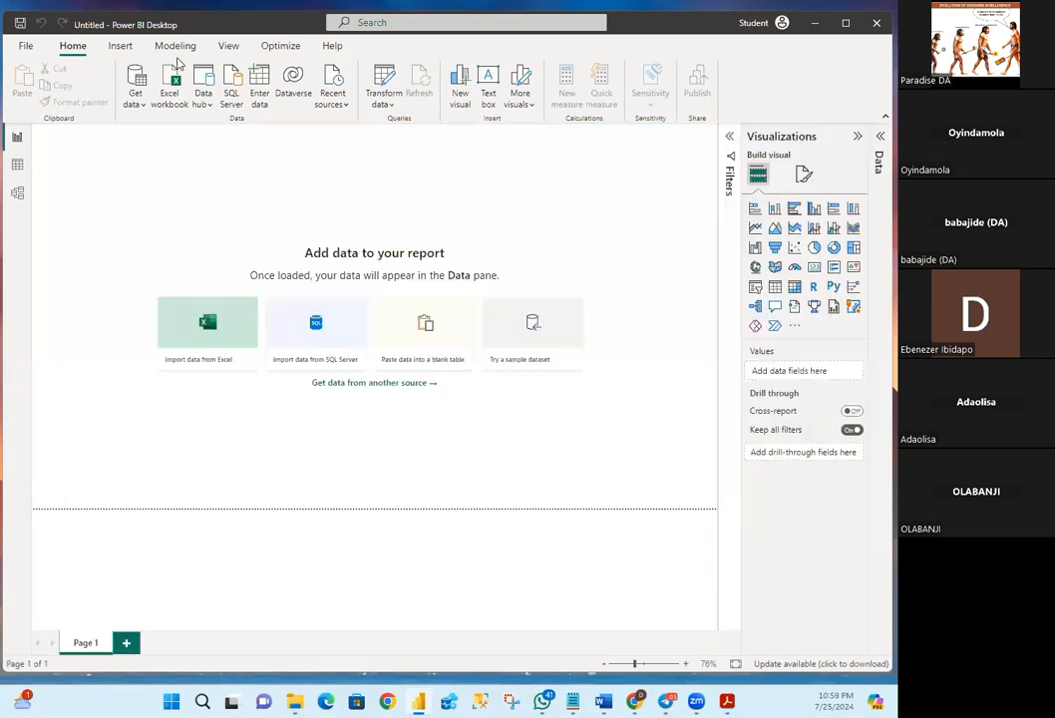
{"action": "left_click", "coordinate": [24, 45]}
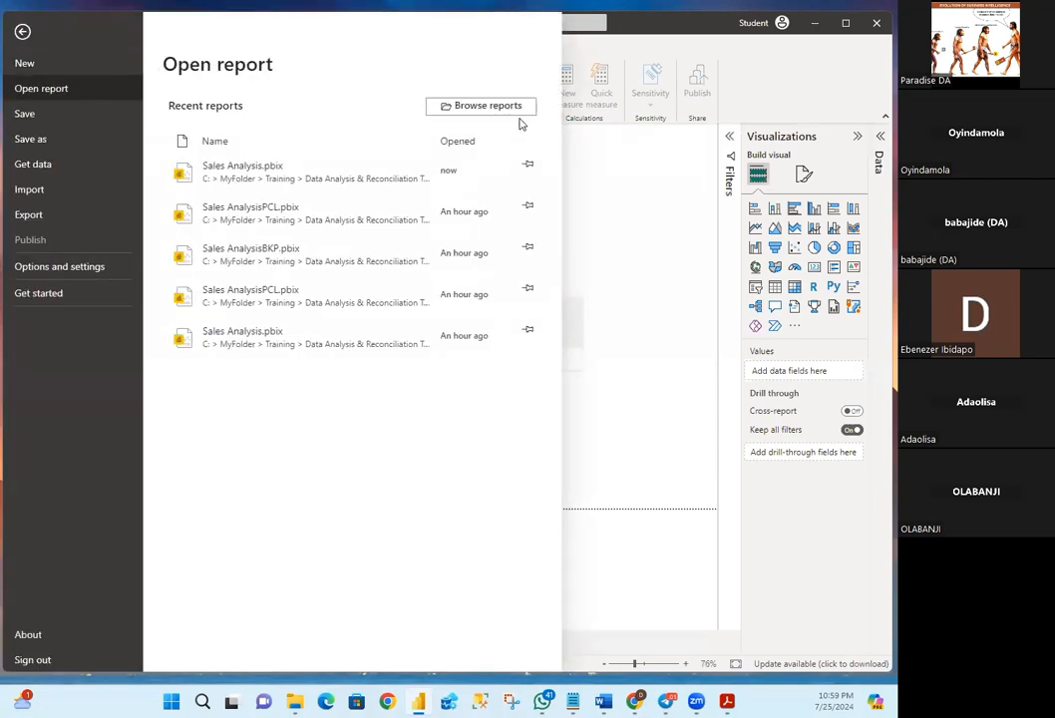
{"action": "left_click", "coordinate": [485, 106]}
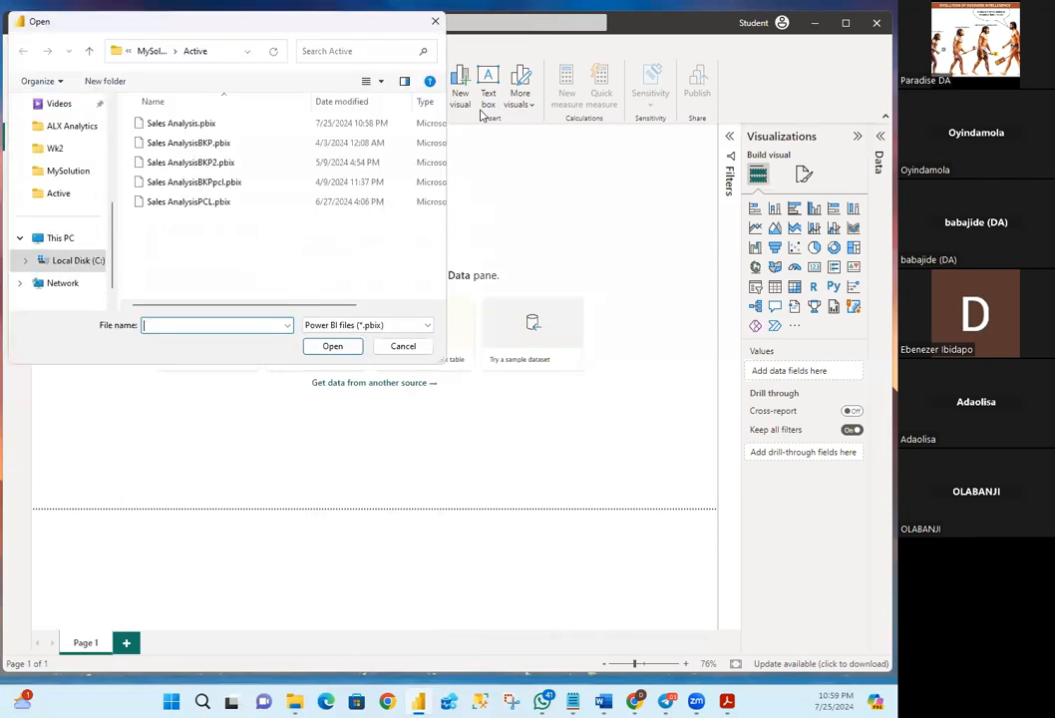
{"action": "double_click", "coordinate": [167, 123]}
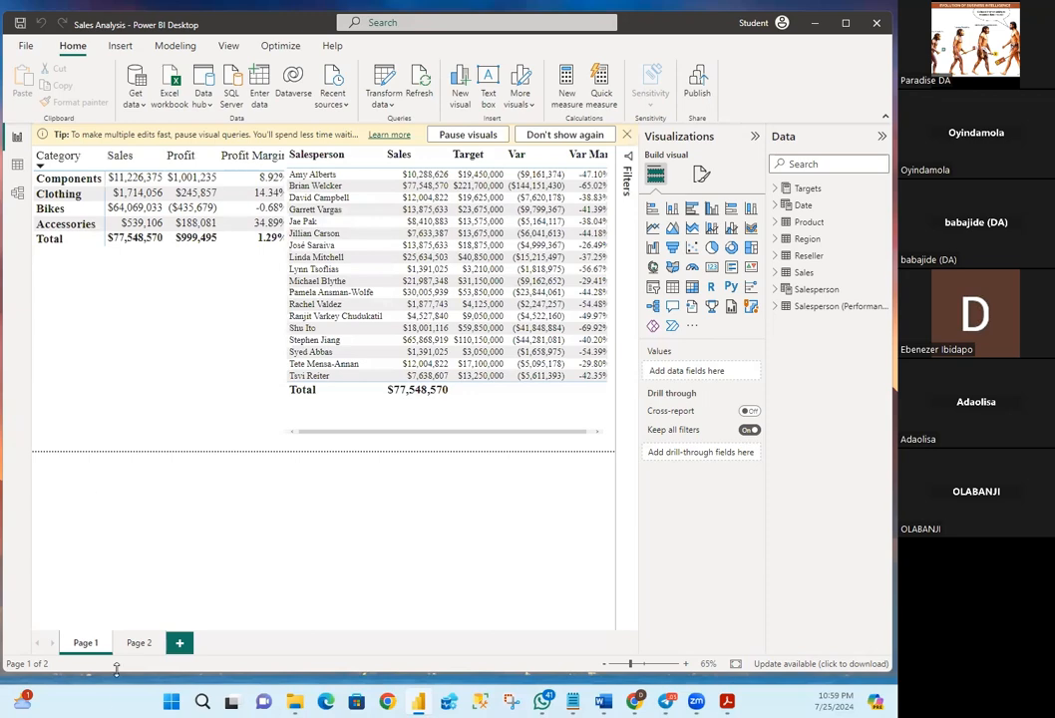
{"action": "left_click", "coordinate": [136, 644]}
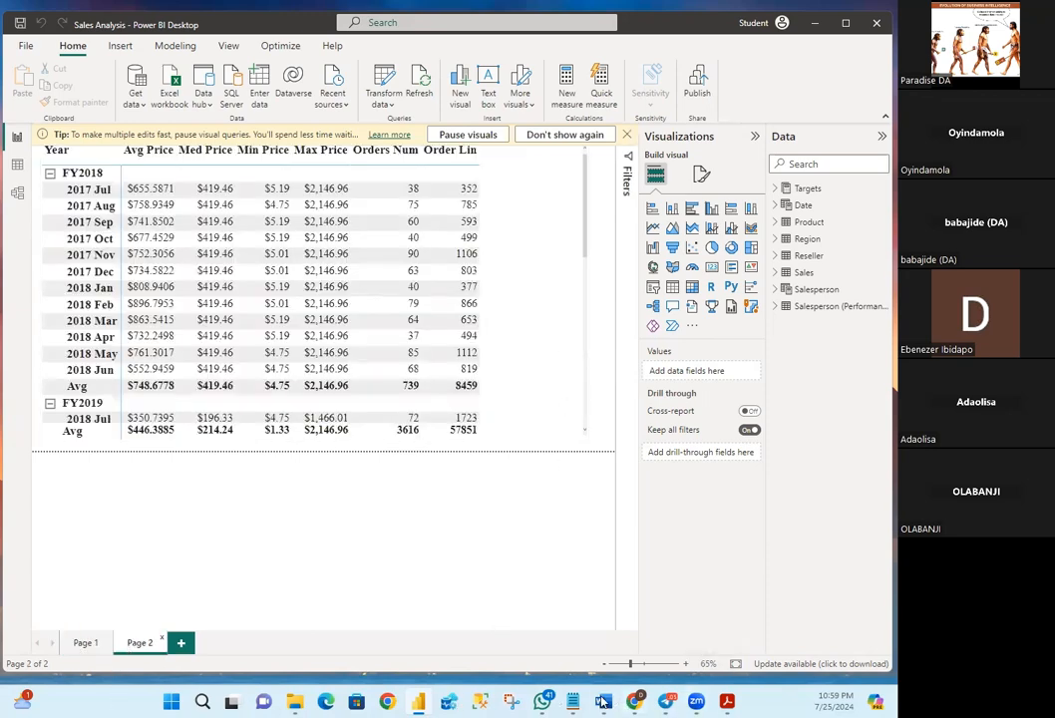
Switch to Telegram, send Sales Analysis.pbix as a file to the Apr 2024 DA Community group, and minimize the chat
{"action": "left_click", "coordinate": [668, 703]}
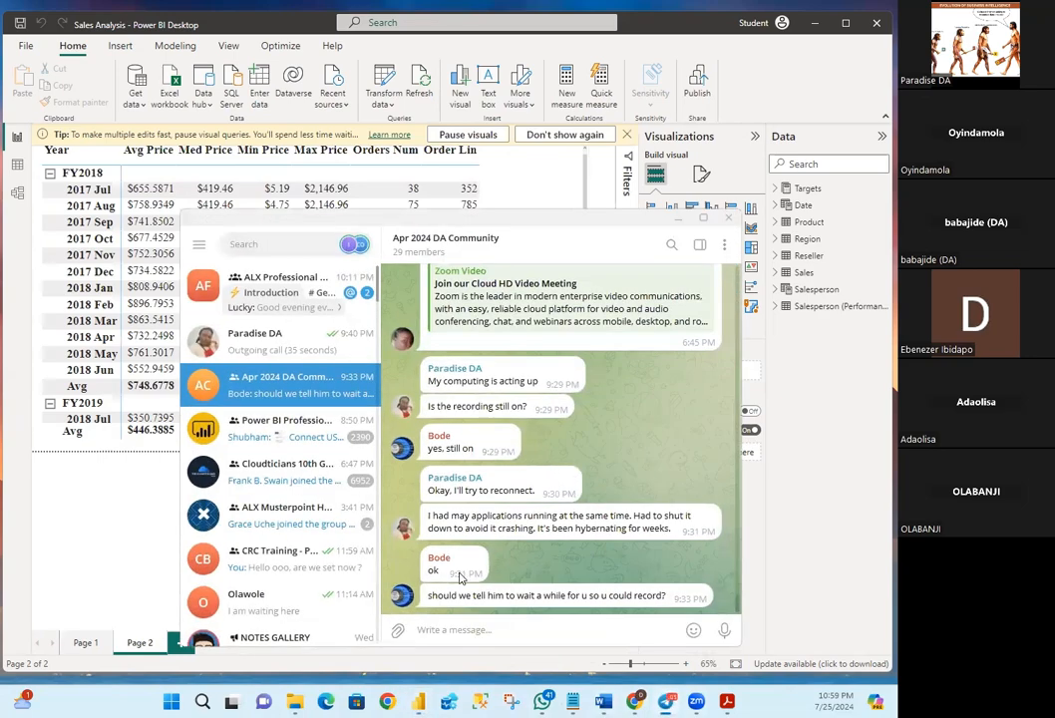
{"action": "left_click", "coordinate": [401, 632]}
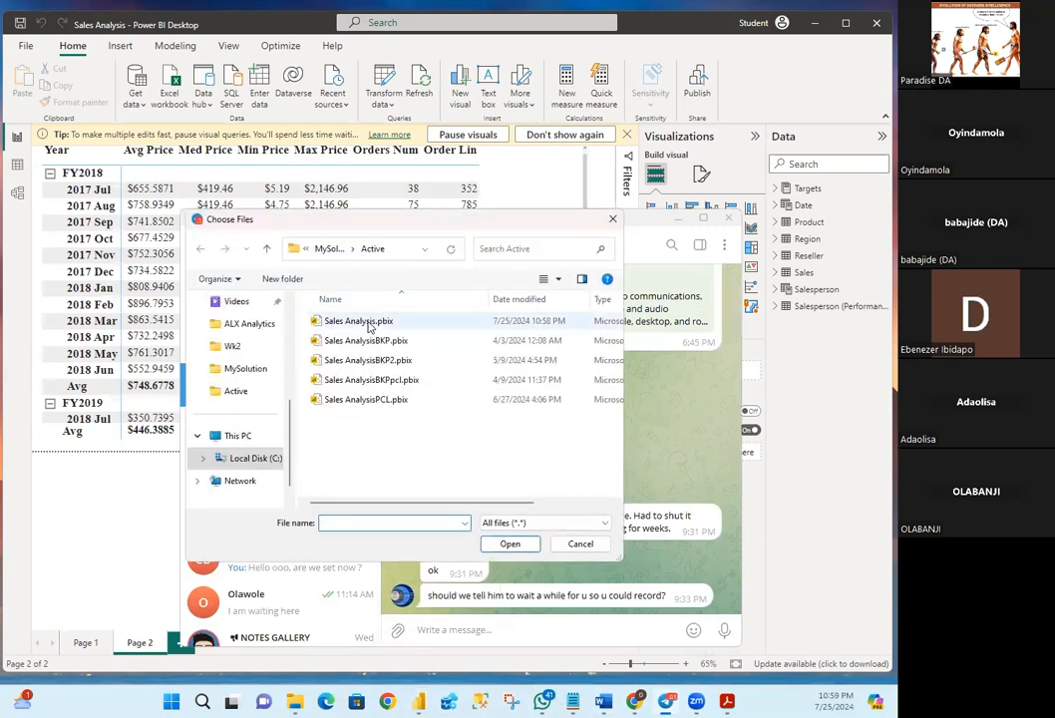
{"action": "double_click", "coordinate": [359, 321]}
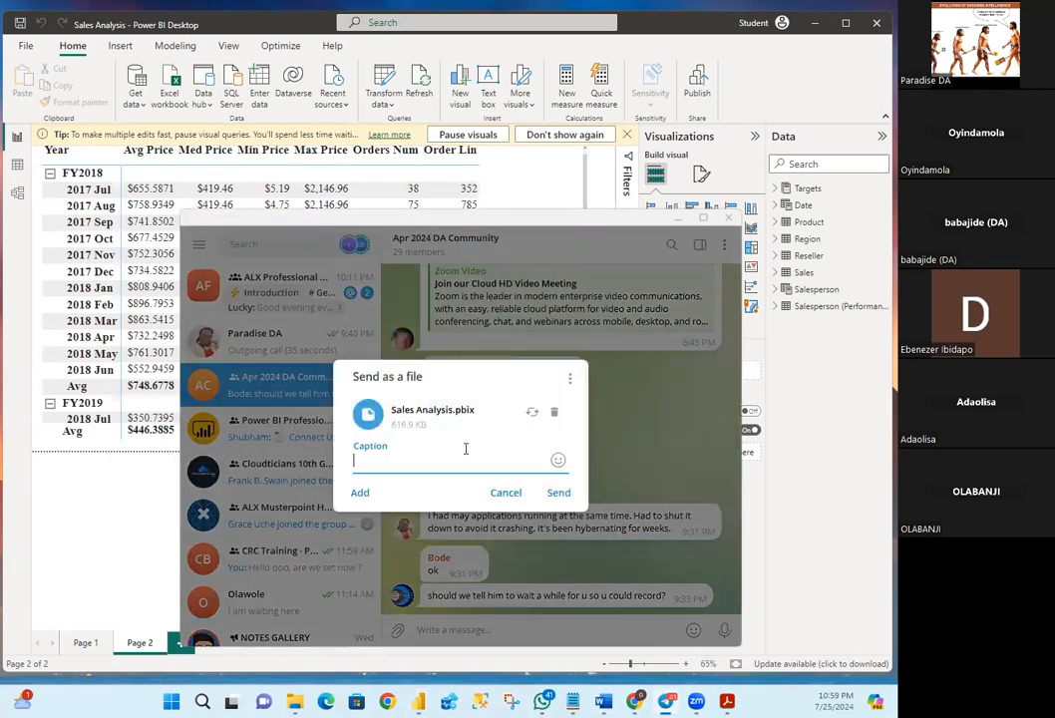
{"action": "left_click", "coordinate": [558, 493]}
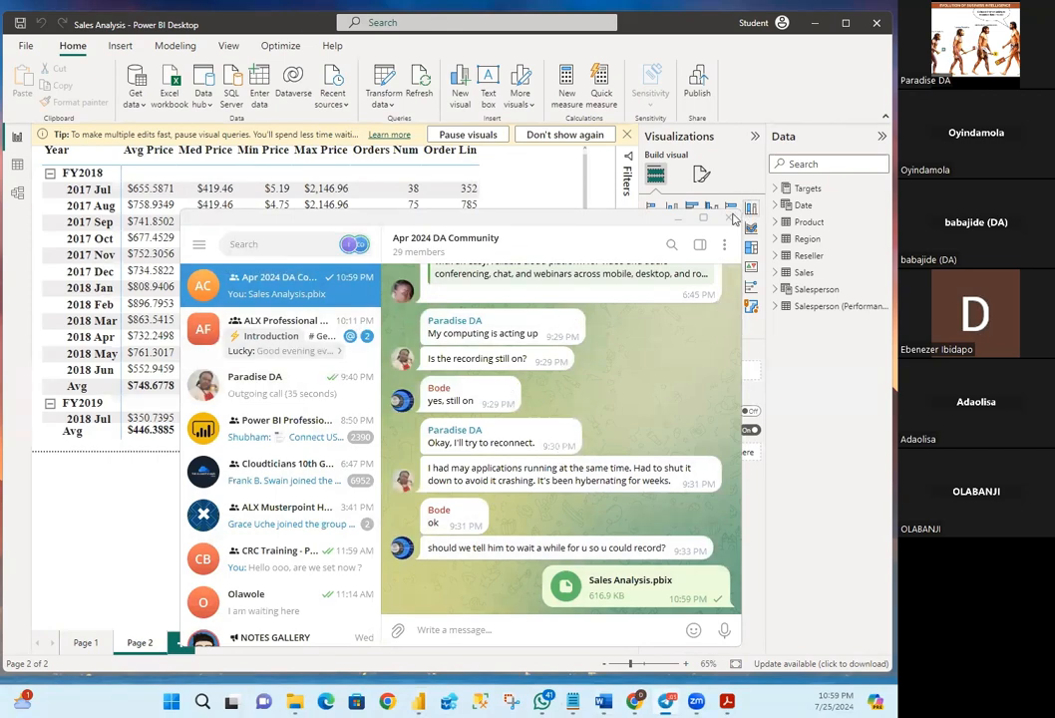
{"action": "left_click", "coordinate": [682, 220]}
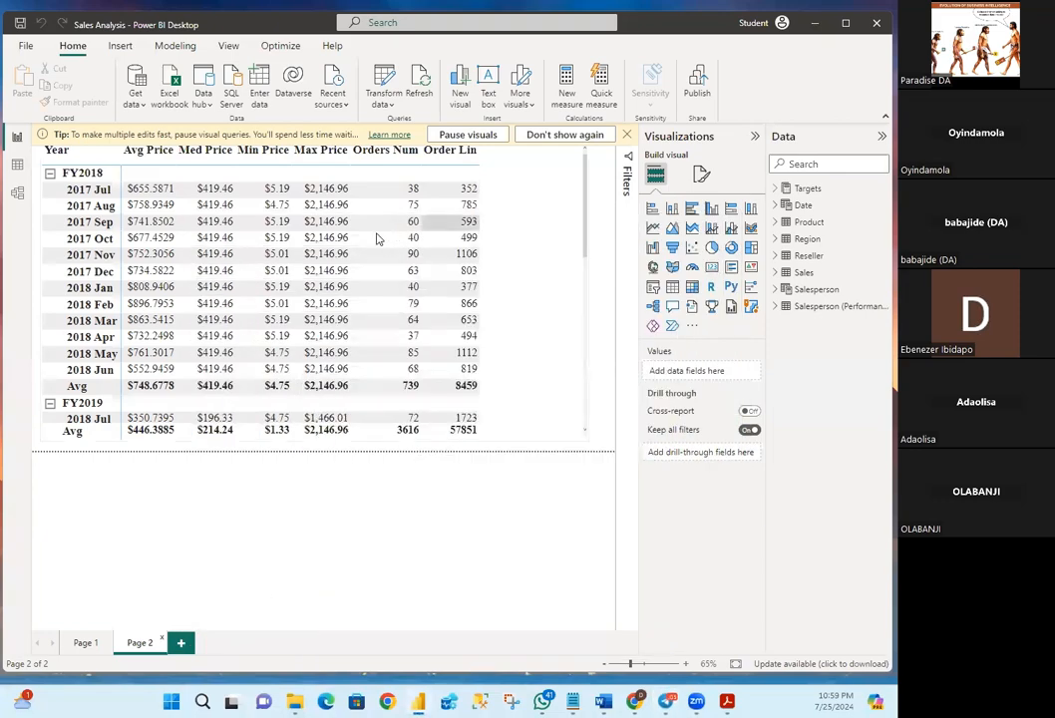